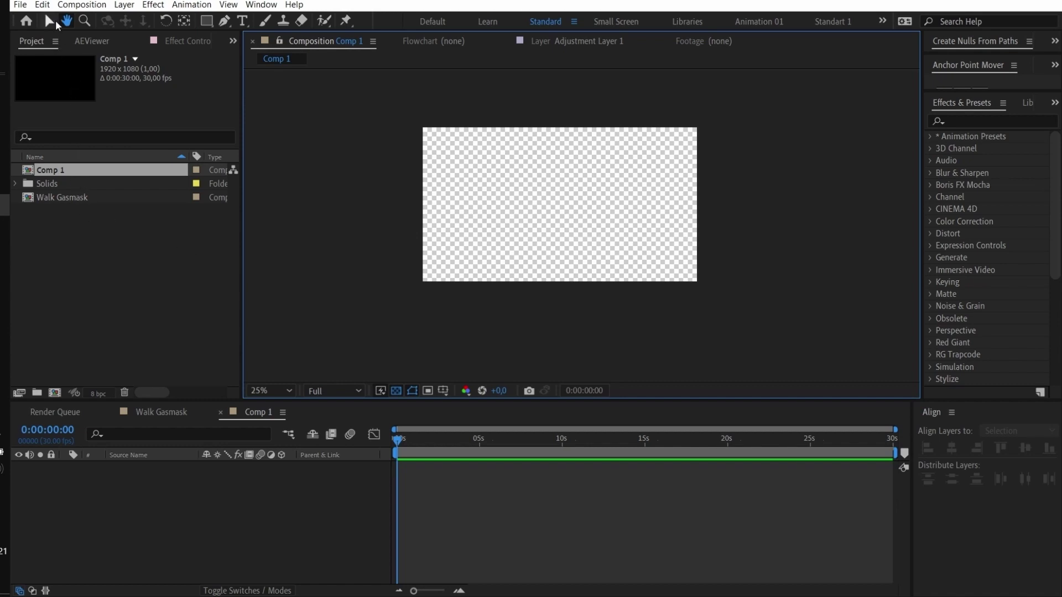
Step: Open the Walk Gasmask composition and preview its walk cycle, scrubbing to frame 11 and replaying
{"action": "left_click", "coordinate": [49, 21]}
{"action": "double_click", "coordinate": [89, 200]}
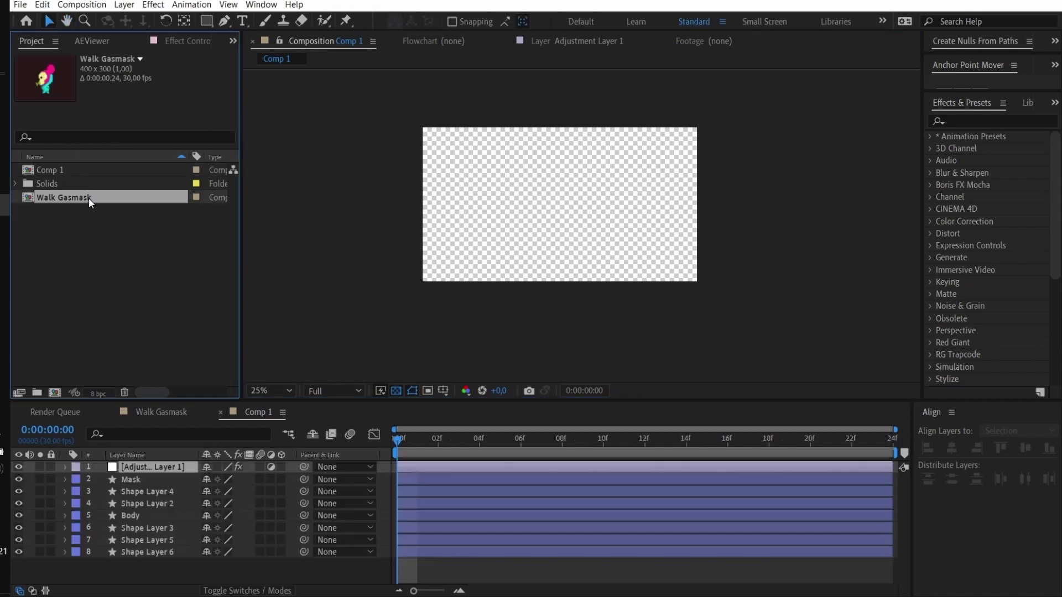
{"action": "key", "text": "space"}
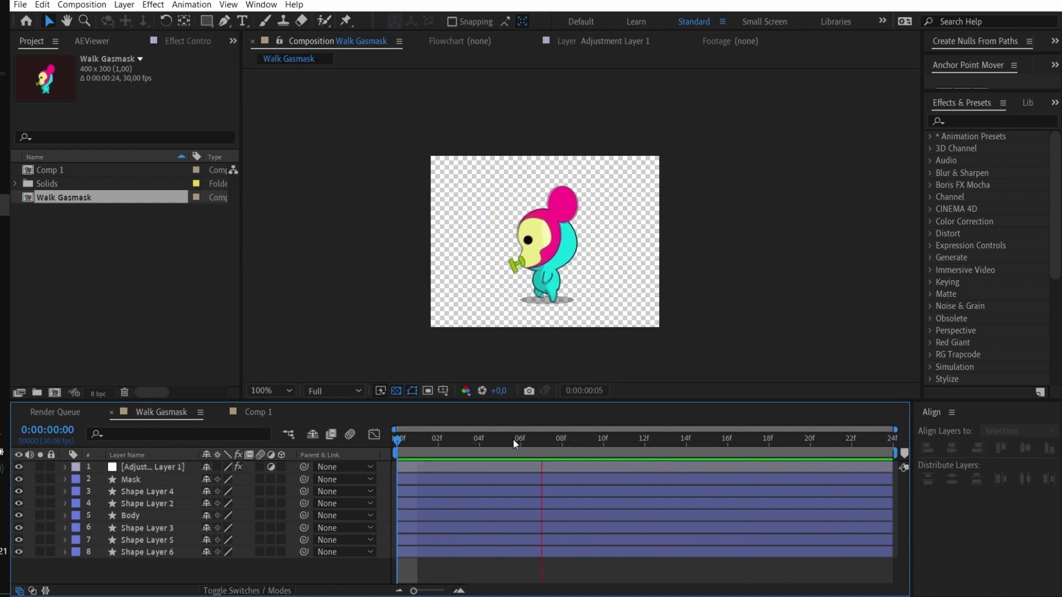
{"action": "left_click_drag", "start_coordinate": [513, 439], "coordinate": [614, 452]}
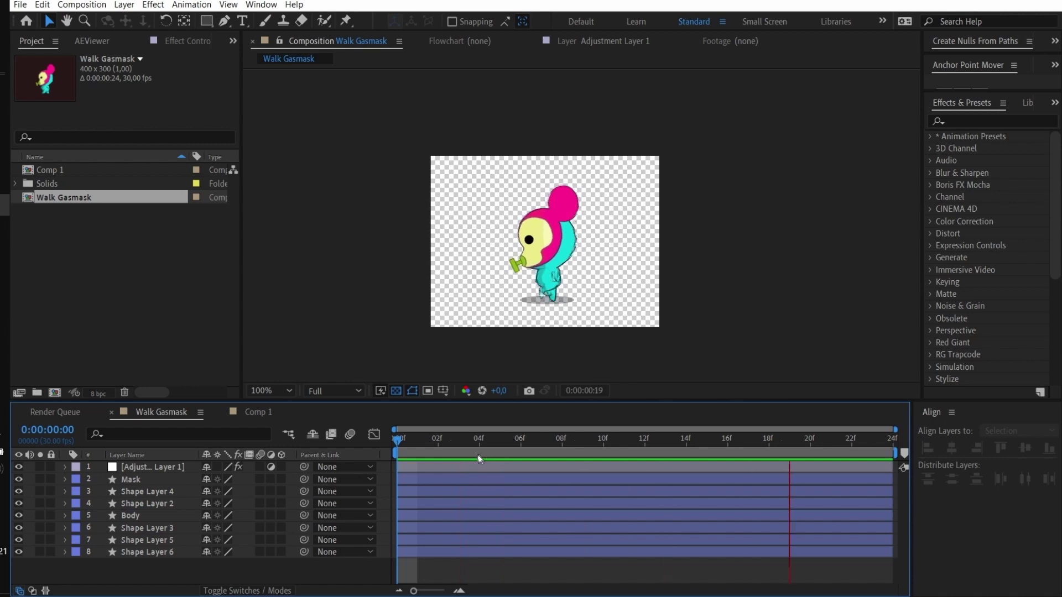
{"action": "key", "text": "space"}
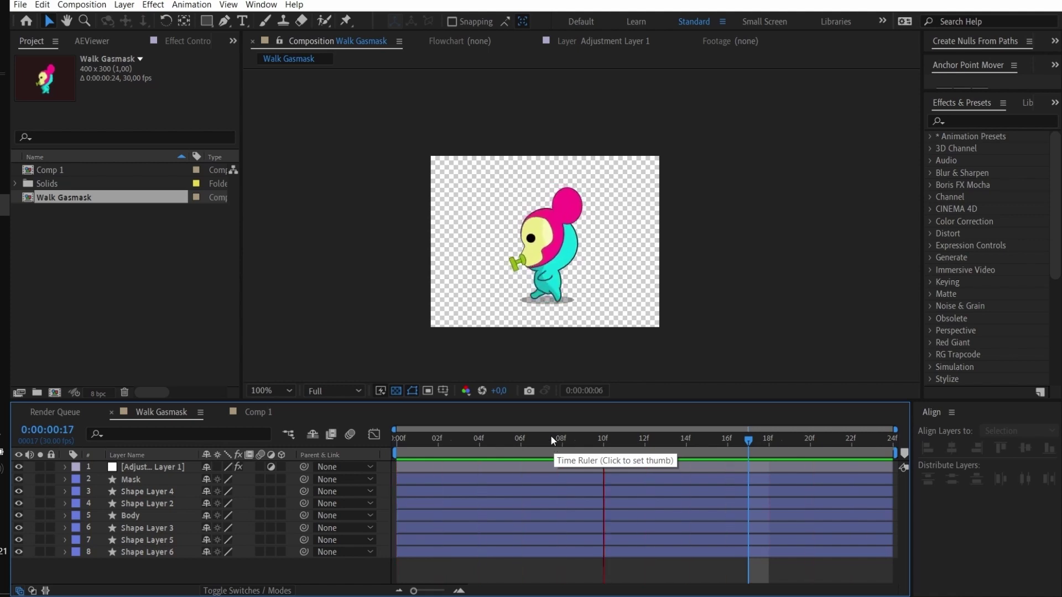
Step: Stop the preview, show only the Mask layer's keyframed properties, and go to frame 5
{"action": "key", "text": "space"}
{"action": "left_click", "coordinate": [147, 479]}
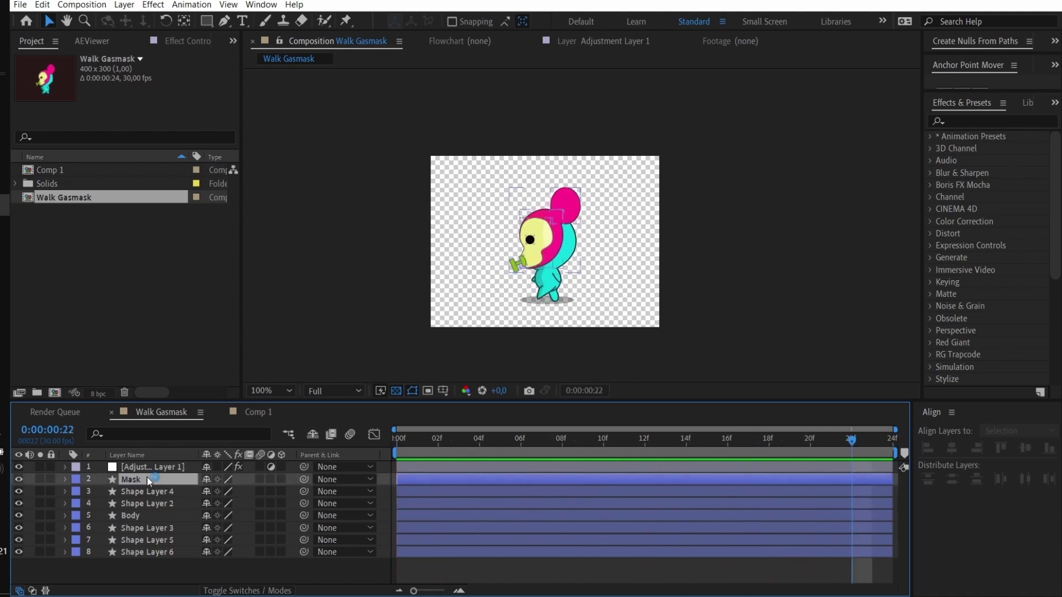
{"action": "left_click", "coordinate": [65, 479]}
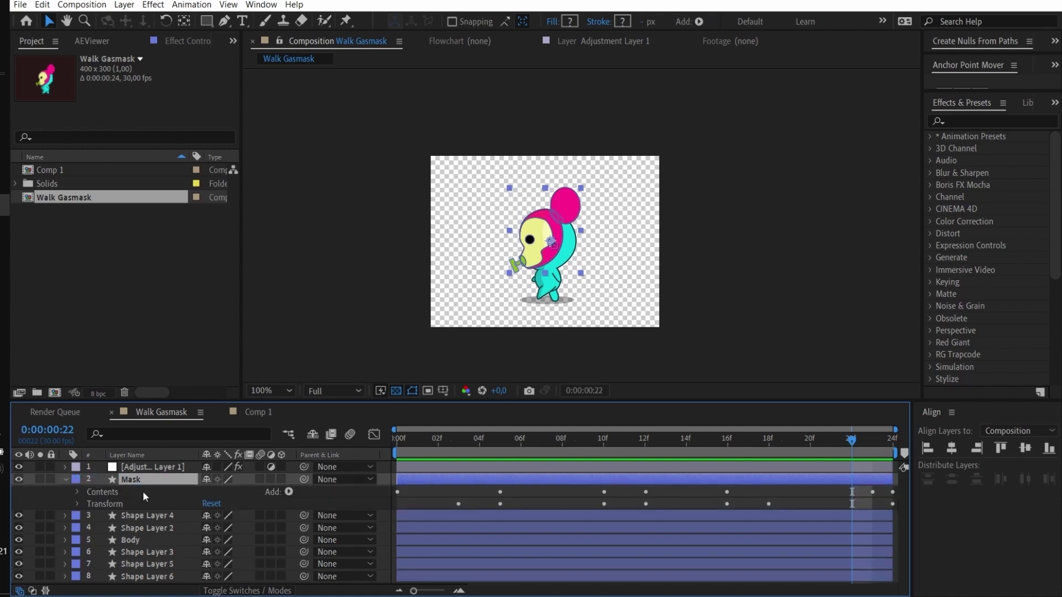
{"action": "key", "text": "u"}
{"action": "left_click_drag", "start_coordinate": [463, 456], "coordinate": [479, 462]}
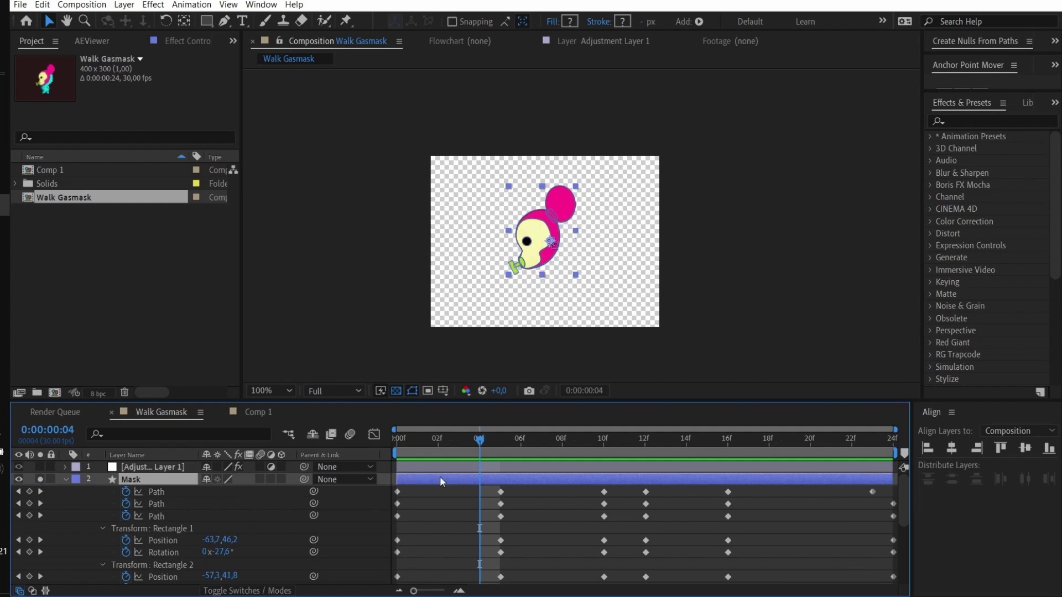
{"action": "key", "text": "Home"}
{"action": "left_click", "coordinate": [501, 452]}
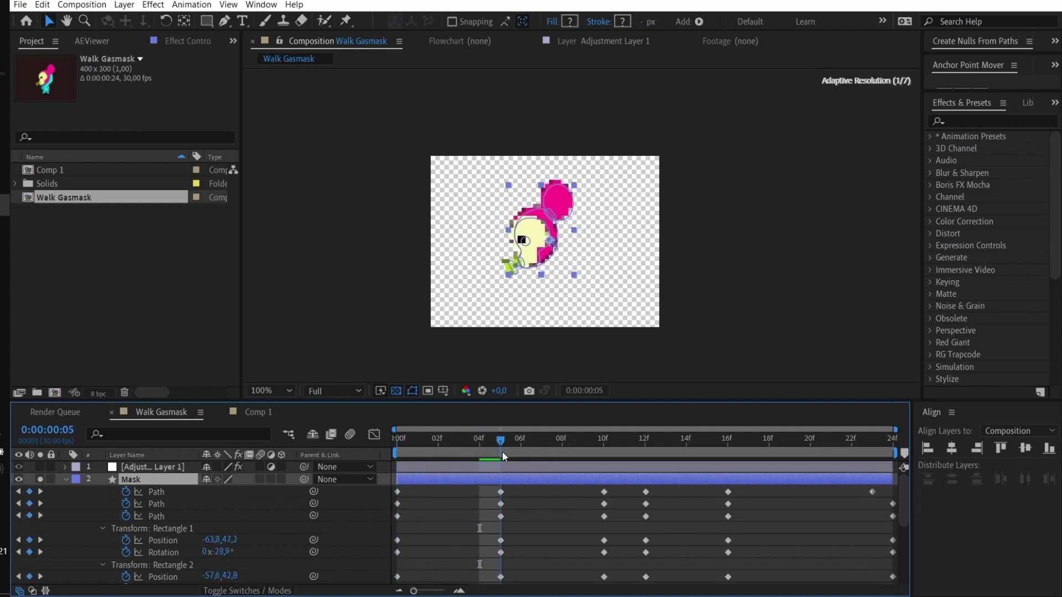
Step: Zoom the viewer to 200%, select the Mask keyframes at frame 5, then collapse and deselect the layer
{"action": "key", "text": "period"}
{"action": "left_click_drag", "start_coordinate": [533, 498], "coordinate": [489, 582]}
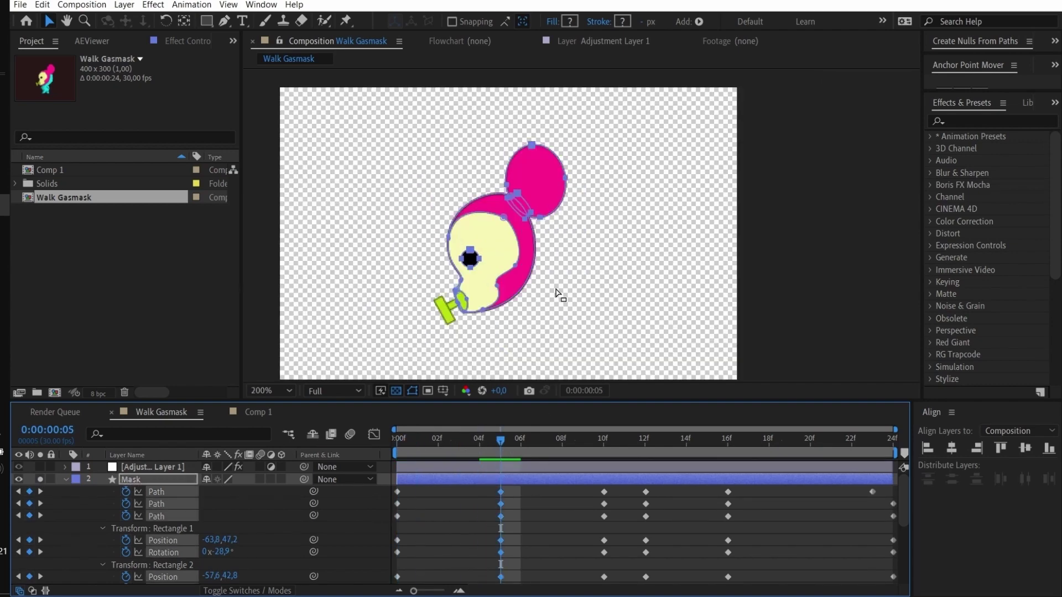
{"action": "key", "text": "period"}
{"action": "key", "text": "comma"}
{"action": "key", "text": "u"}
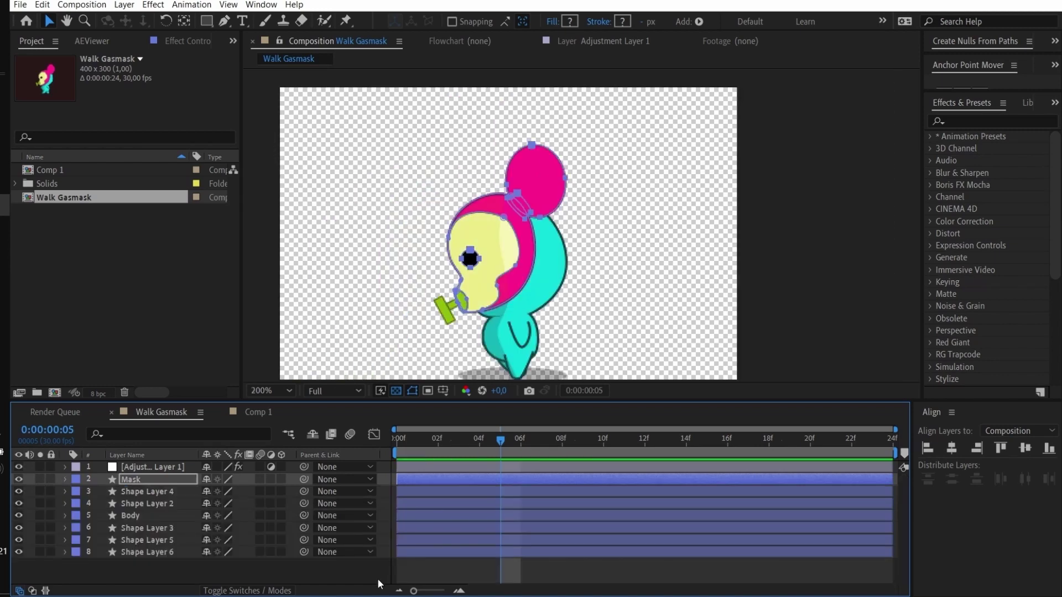
{"action": "key", "text": "F2"}
Step: Zoom the Walk Gasmask composition view back to 100%
{"action": "key", "text": "comma"}
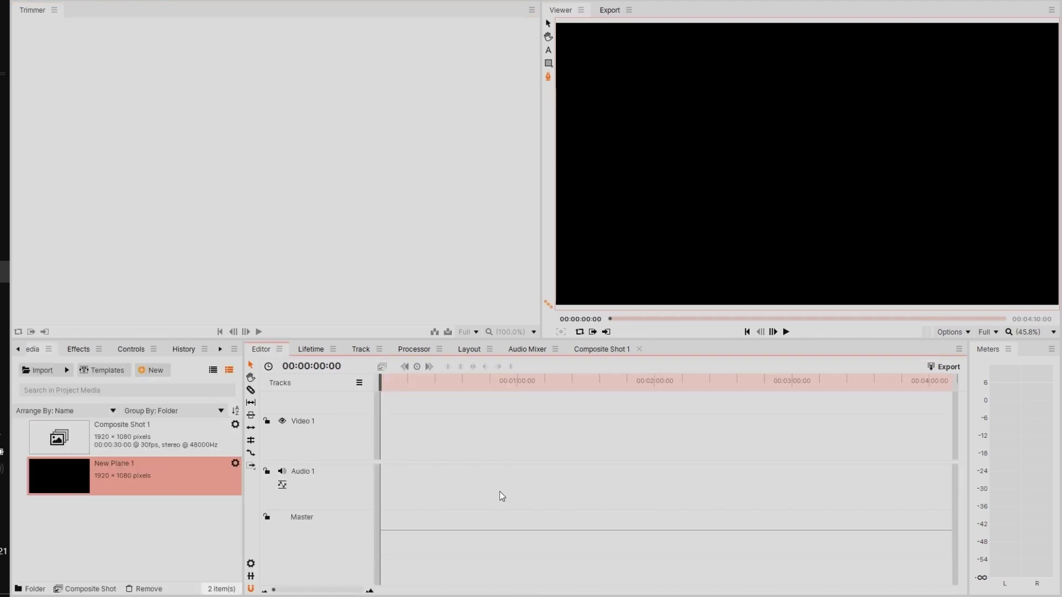
Step: Open the Composite Shot 1 timeline and glance at the mask shape list without choosing one
{"action": "left_click", "coordinate": [590, 345]}
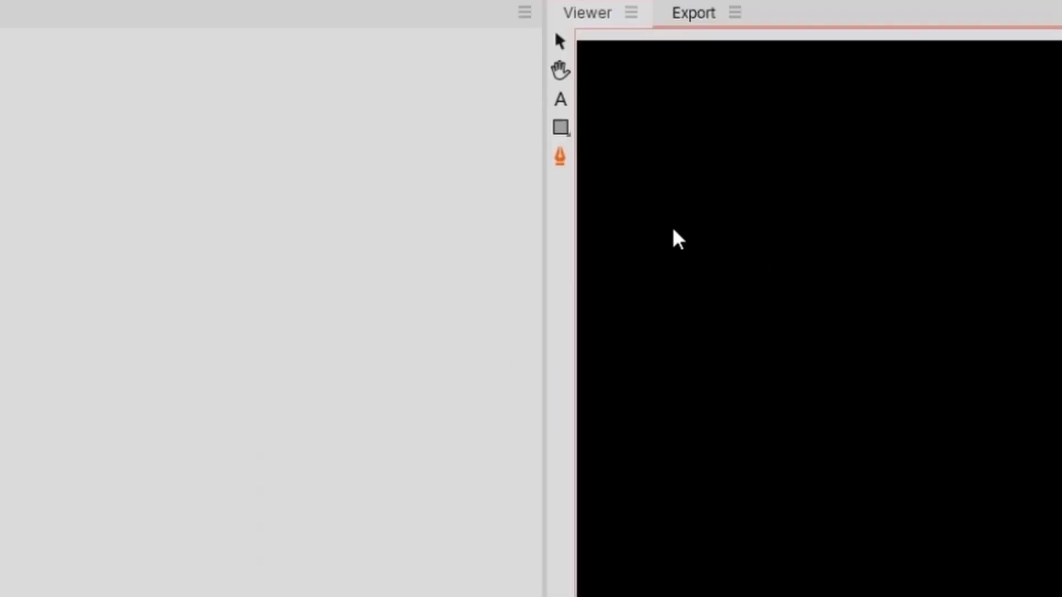
{"action": "left_click", "coordinate": [569, 137]}
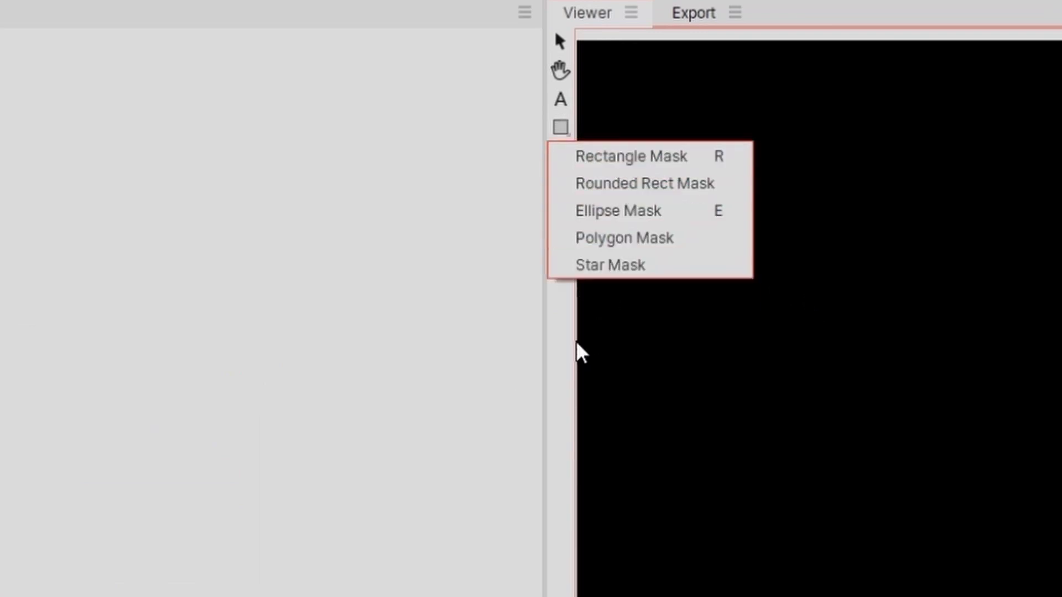
{"action": "left_click", "coordinate": [562, 356]}
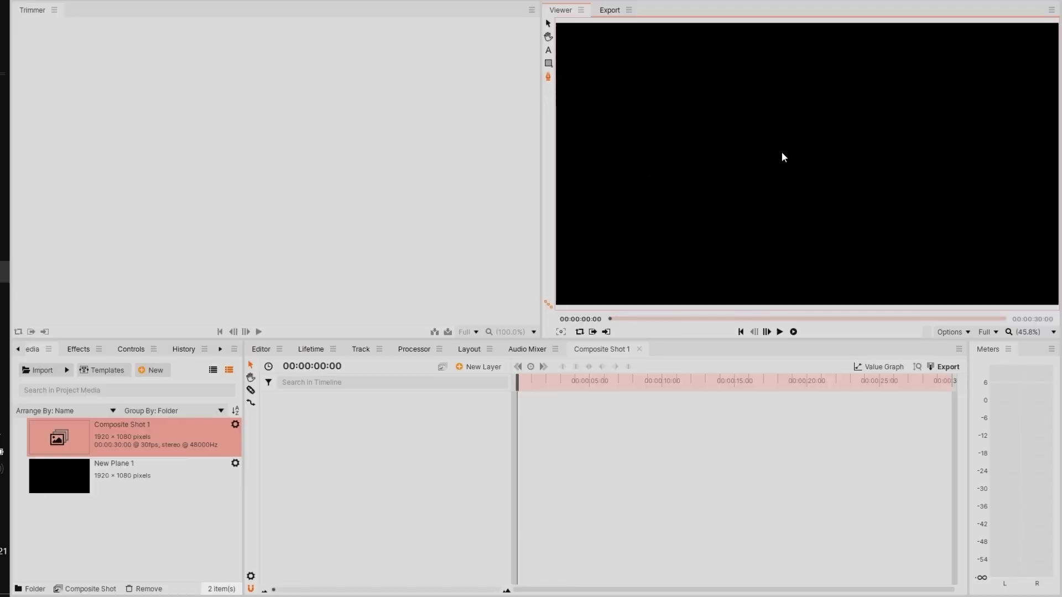
Step: Add a 1920×1080 plane layer, New Plane 2, with its colour set to black after trying others
{"action": "right_click", "coordinate": [323, 413]}
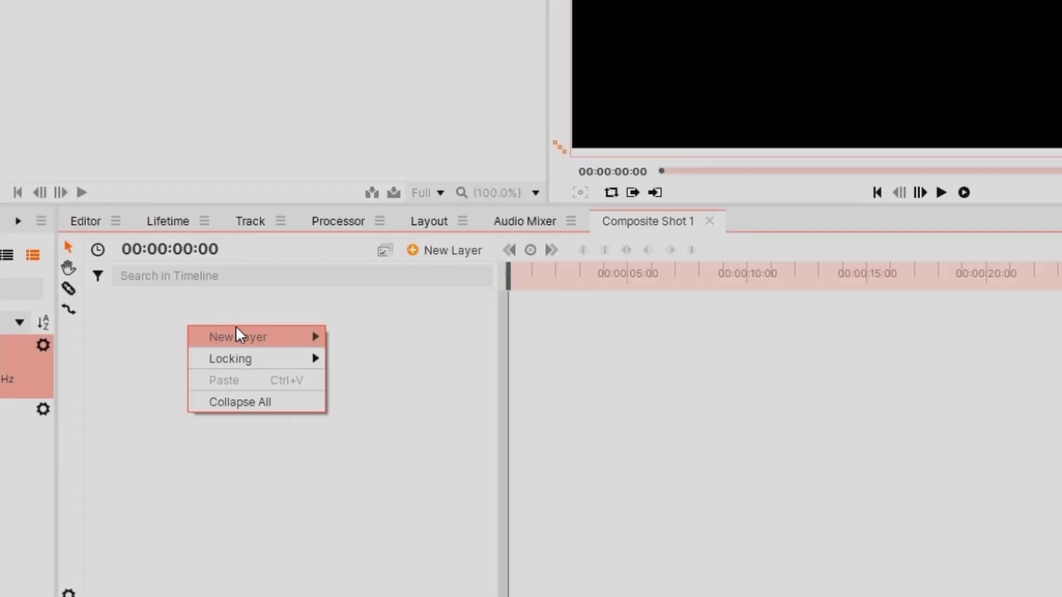
{"action": "mouse_move", "coordinate": [353, 416]}
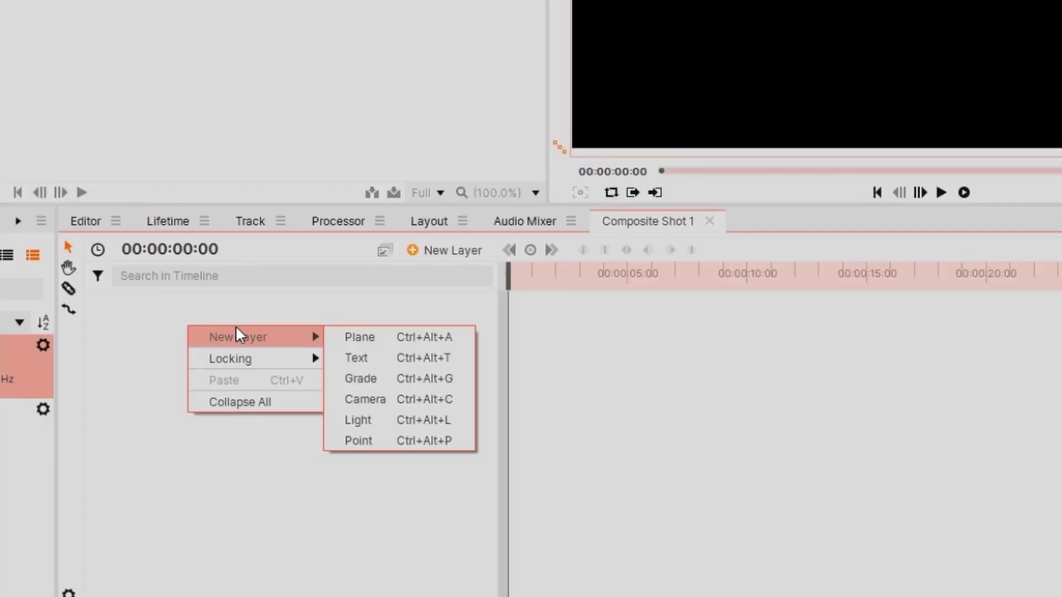
{"action": "left_click", "coordinate": [384, 342]}
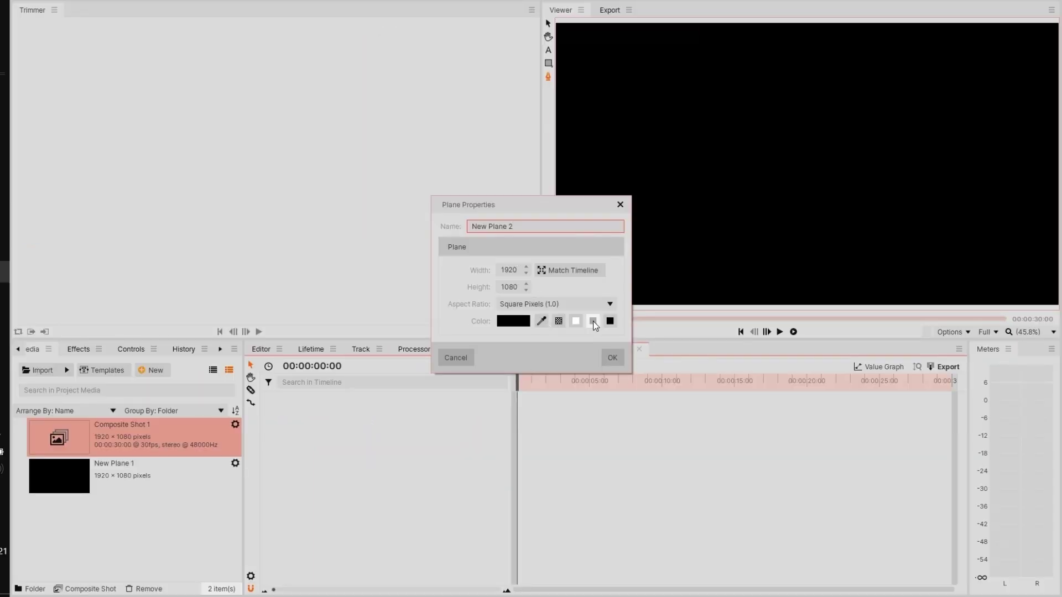
{"action": "left_click", "coordinate": [514, 323]}
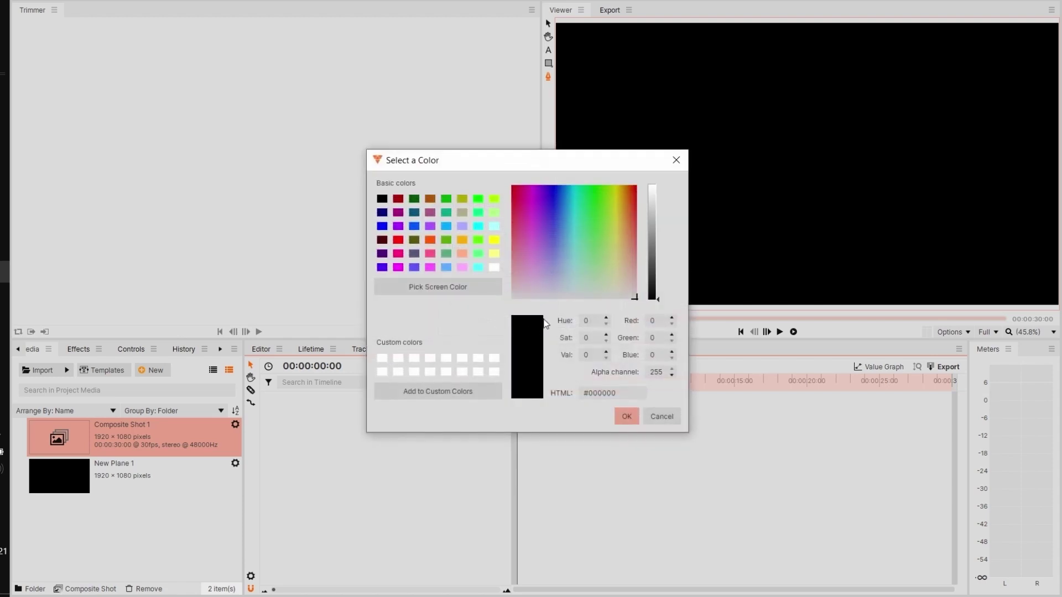
{"action": "left_click_drag", "start_coordinate": [528, 276], "coordinate": [410, 129]}
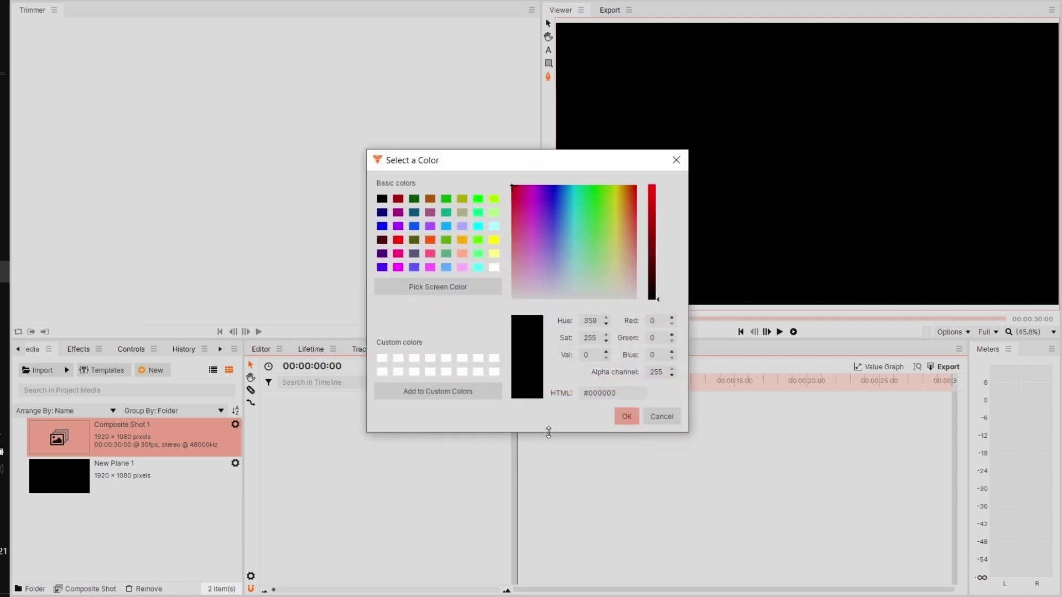
{"action": "left_click", "coordinate": [495, 228]}
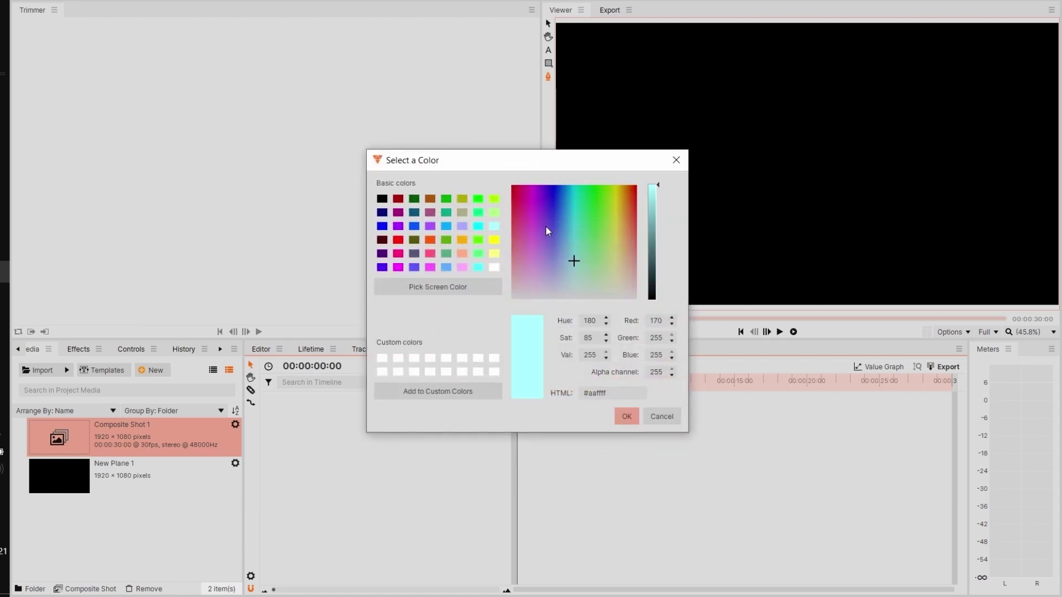
{"action": "left_click_drag", "start_coordinate": [546, 226], "coordinate": [655, 166]}
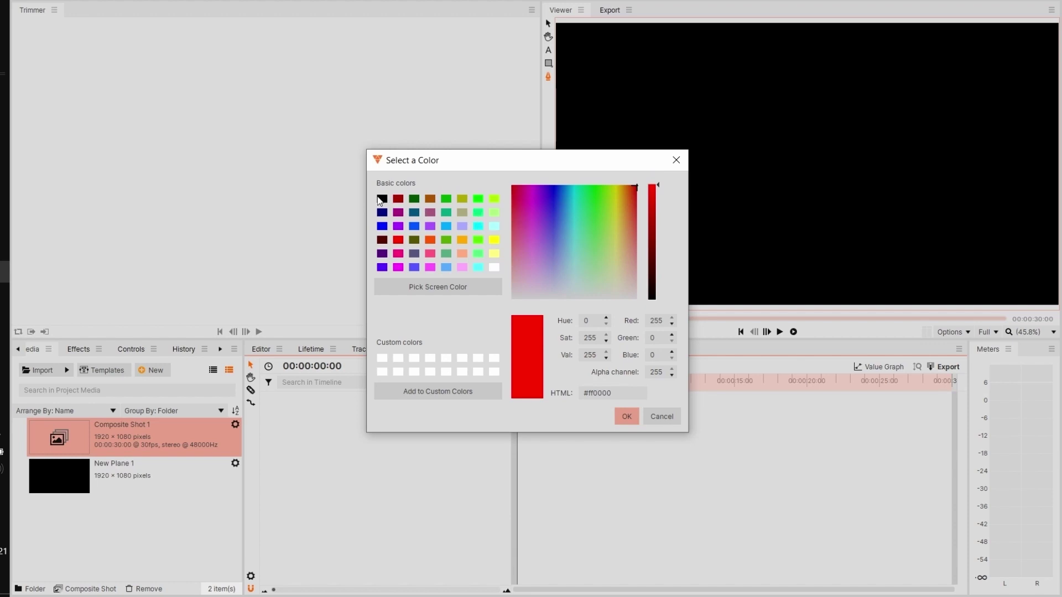
{"action": "left_click", "coordinate": [381, 198]}
{"action": "left_click", "coordinate": [627, 416]}
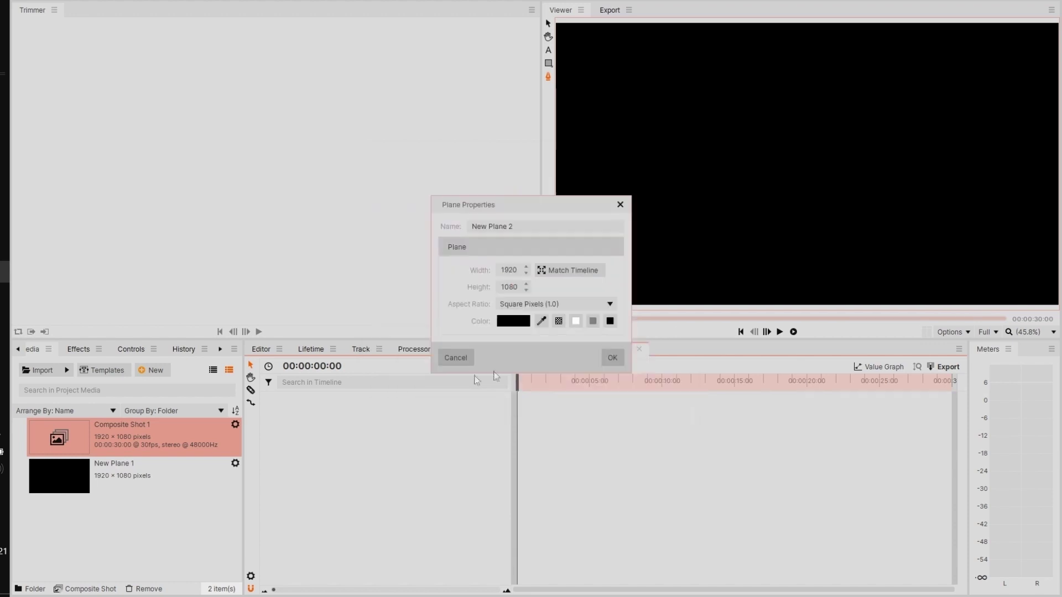
{"action": "left_click", "coordinate": [613, 359]}
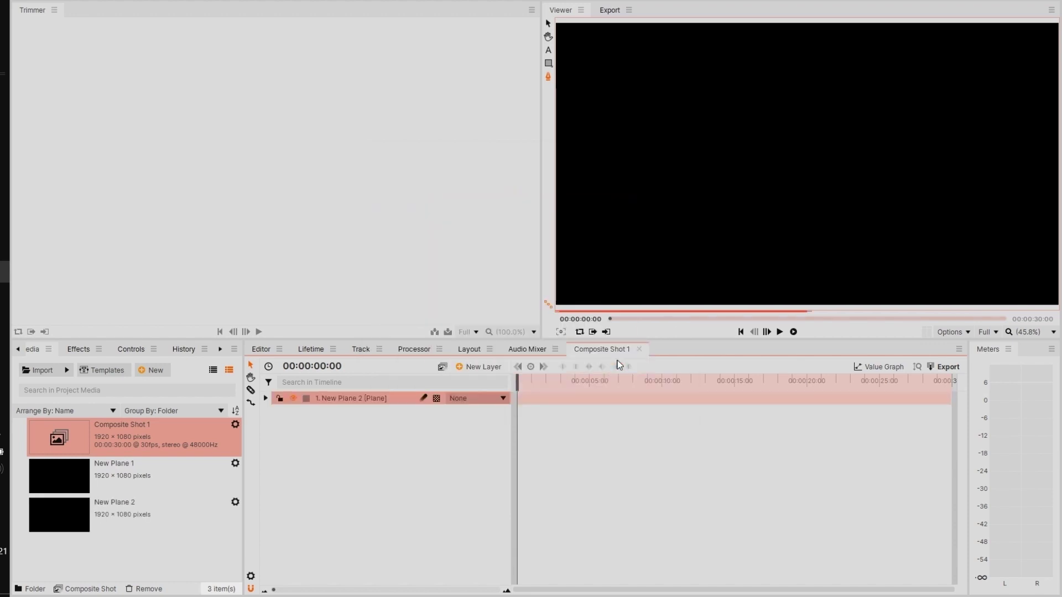
Step: Draw a closed five-point bezier mask on New Plane 2 and round out its right point
{"action": "left_click", "coordinate": [677, 208]}
{"action": "left_click_drag", "start_coordinate": [765, 233], "coordinate": [780, 155]}
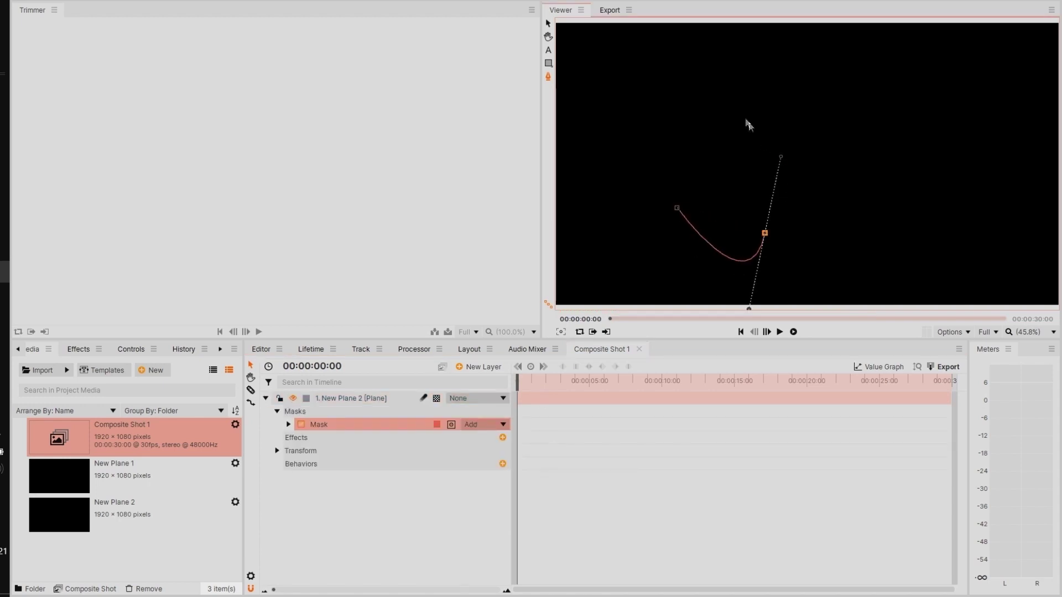
{"action": "left_click_drag", "start_coordinate": [747, 119], "coordinate": [813, 146]}
{"action": "left_click", "coordinate": [654, 138]}
{"action": "mouse_move", "coordinate": [642, 226]}
{"action": "left_mouse_down"}
{"action": "mouse_move", "coordinate": [665, 242]}
{"action": "mouse_move", "coordinate": [669, 174]}
{"action": "mouse_move", "coordinate": [678, 219]}
{"action": "left_mouse_up"}
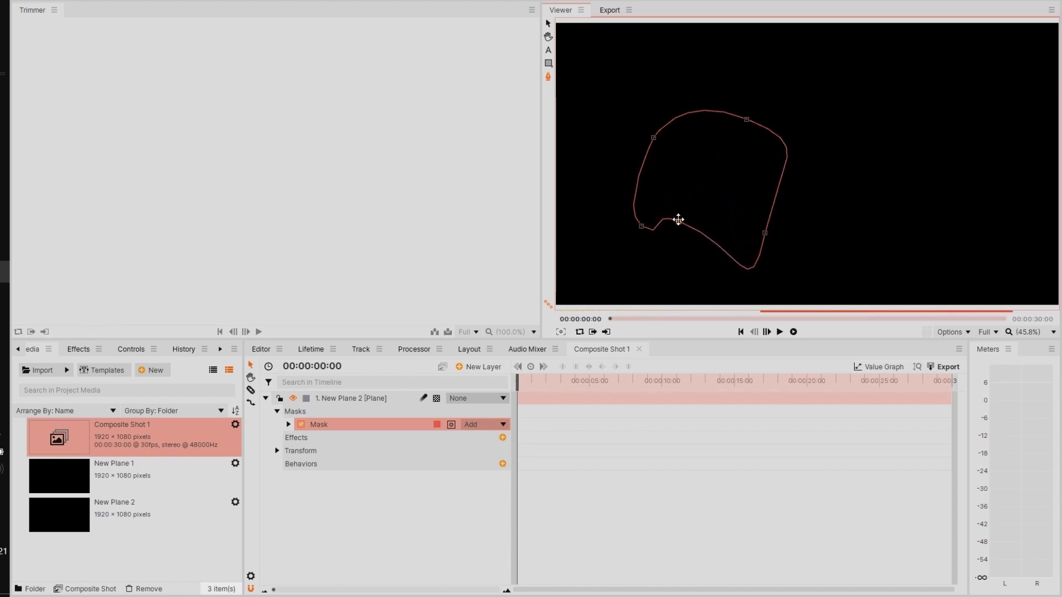
{"action": "left_click_drag", "start_coordinate": [765, 233], "coordinate": [828, 188]}
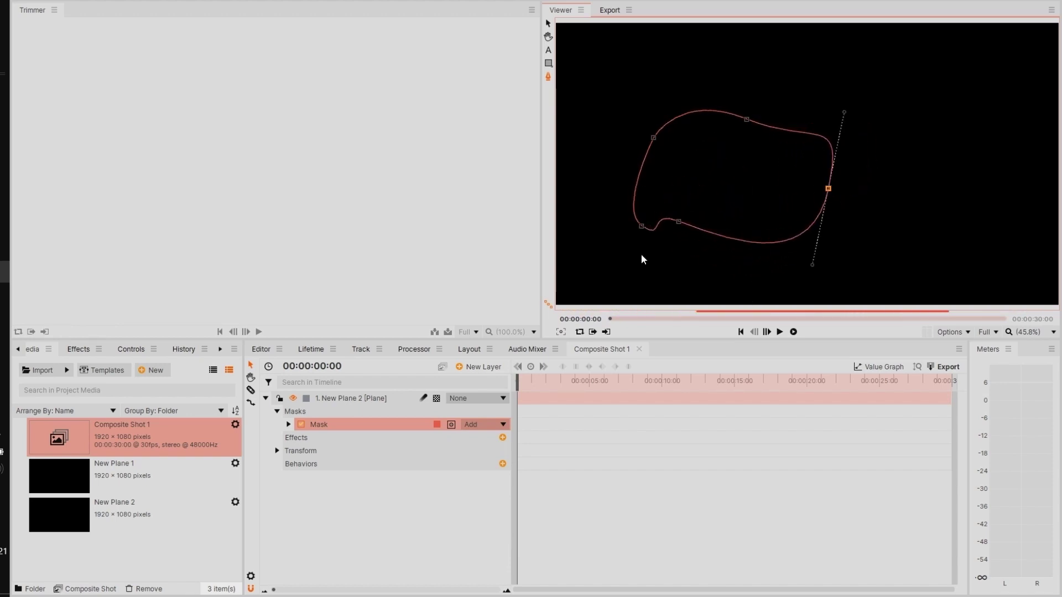
Step: Reselect New Plane 2 and its mask to show the outline, then open Viewer Options
{"action": "left_click", "coordinate": [360, 399]}
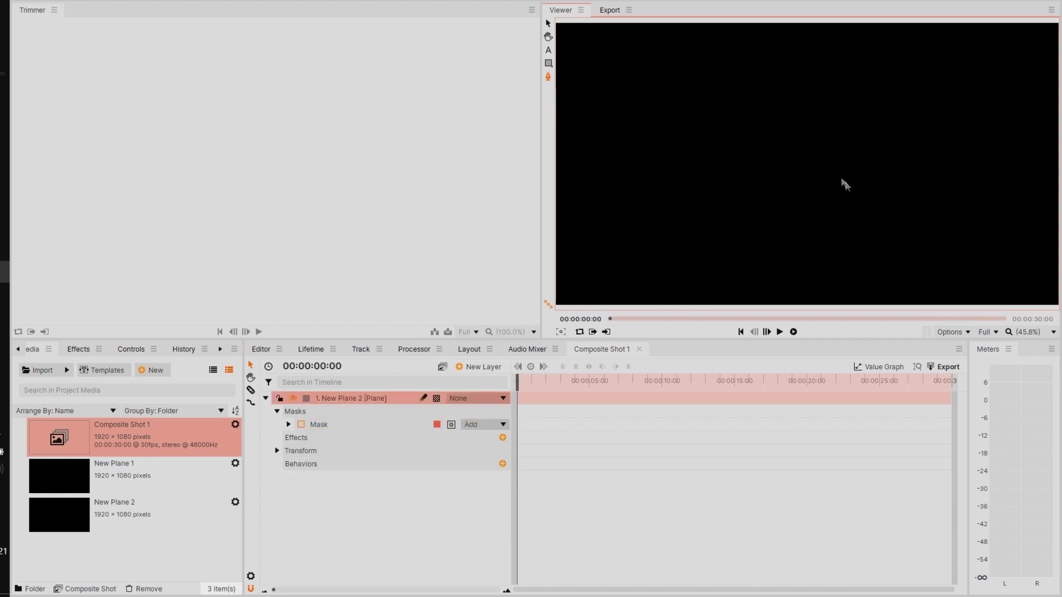
{"action": "left_click", "coordinate": [316, 424]}
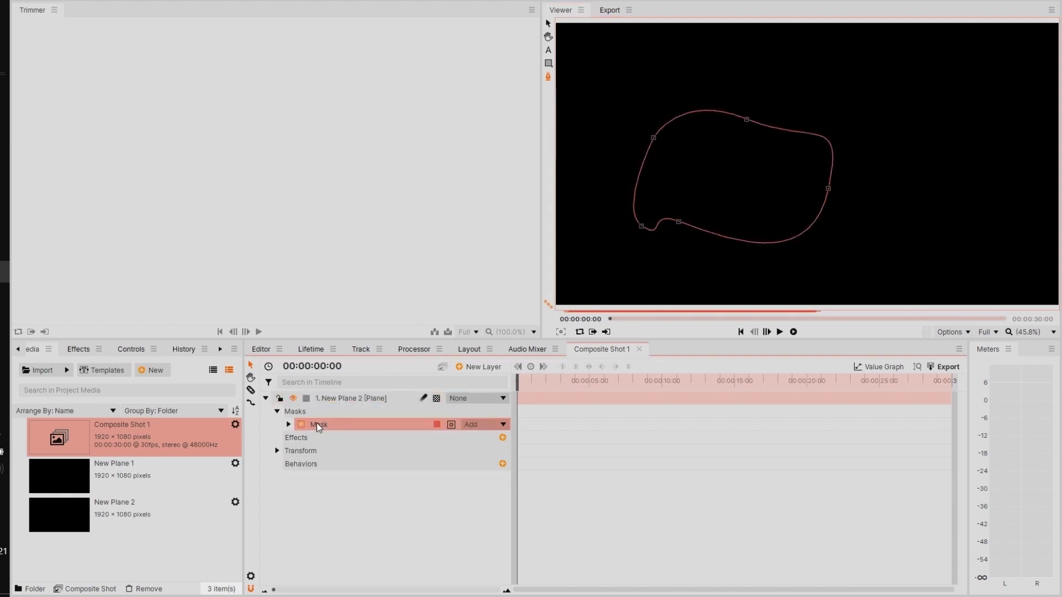
{"action": "left_click", "coordinate": [960, 333]}
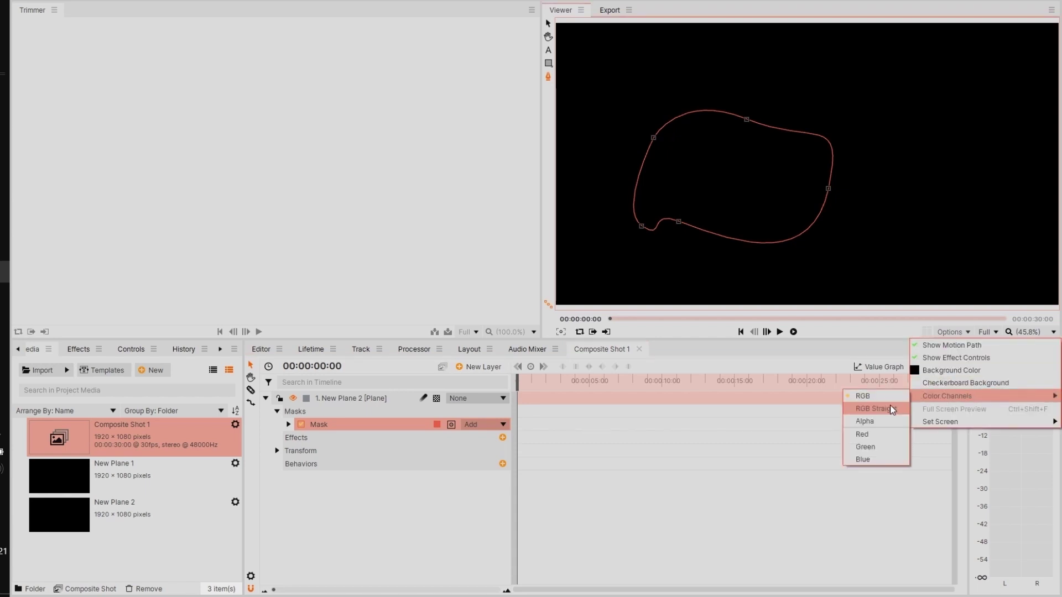
Step: Set the viewer background colour to white
{"action": "left_click", "coordinate": [926, 371]}
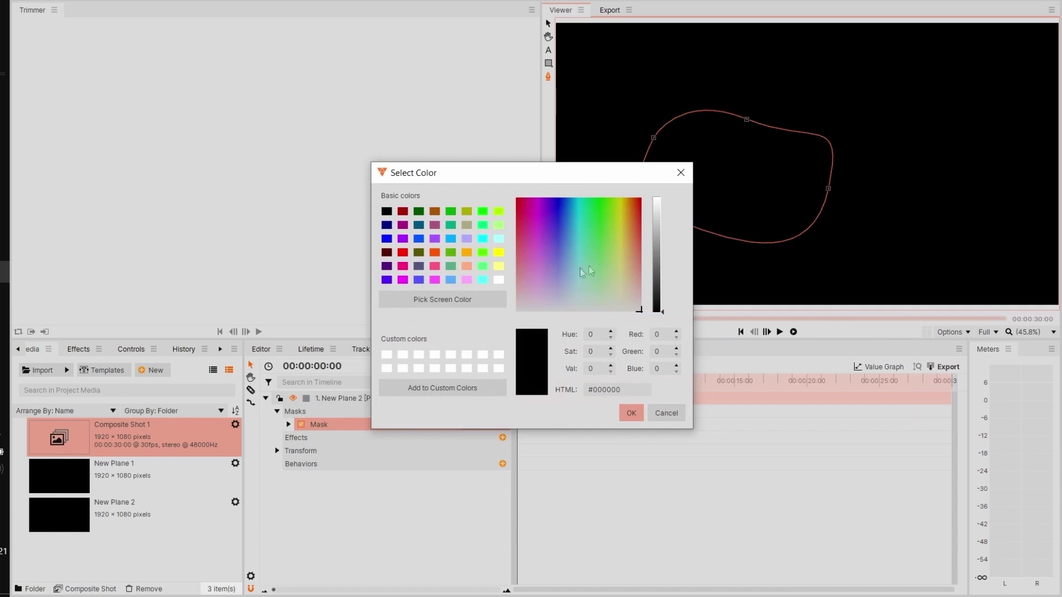
{"action": "left_click", "coordinate": [656, 205]}
{"action": "left_click", "coordinate": [631, 413]}
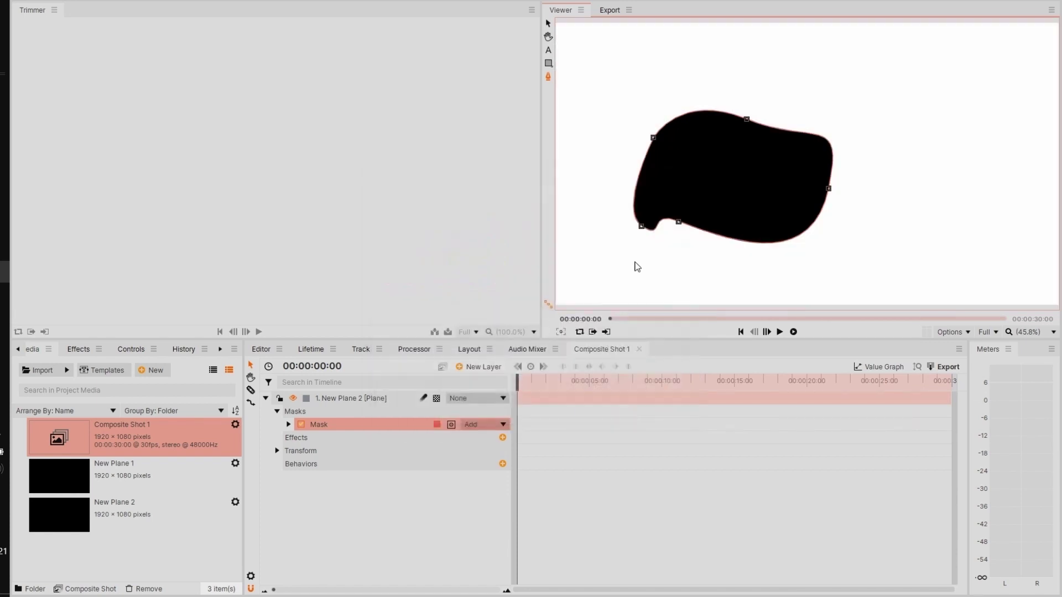
Step: Drag the mask points to bend the outline into a boomerang shape
{"action": "left_click_drag", "start_coordinate": [692, 253], "coordinate": [733, 182]}
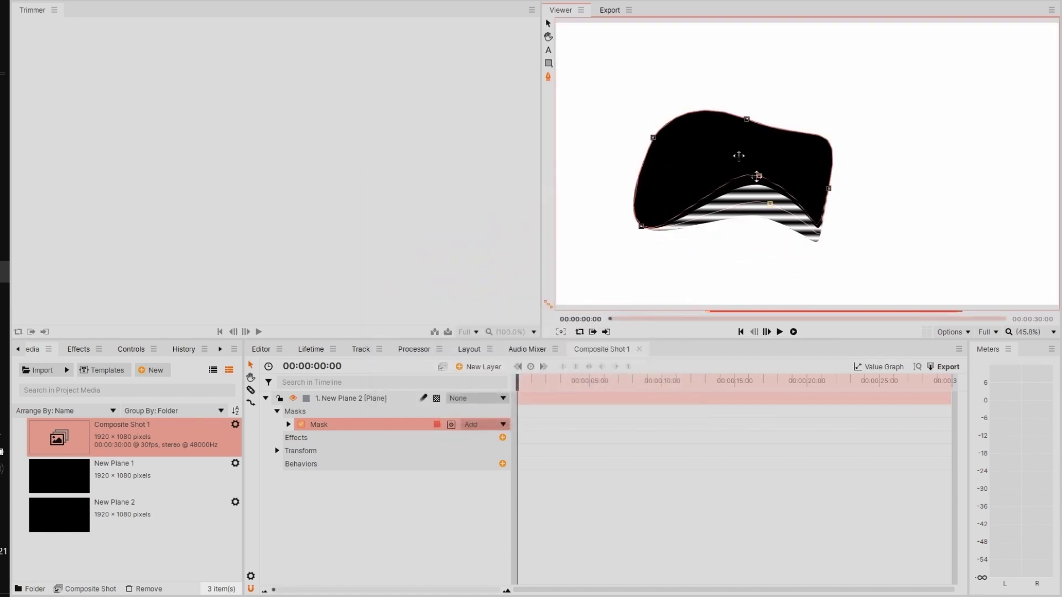
{"action": "left_click_drag", "start_coordinate": [830, 189], "coordinate": [891, 195]}
{"action": "mouse_move", "coordinate": [730, 178]}
{"action": "left_mouse_down"}
{"action": "mouse_move", "coordinate": [765, 176]}
{"action": "mouse_move", "coordinate": [761, 255]}
{"action": "left_mouse_up"}
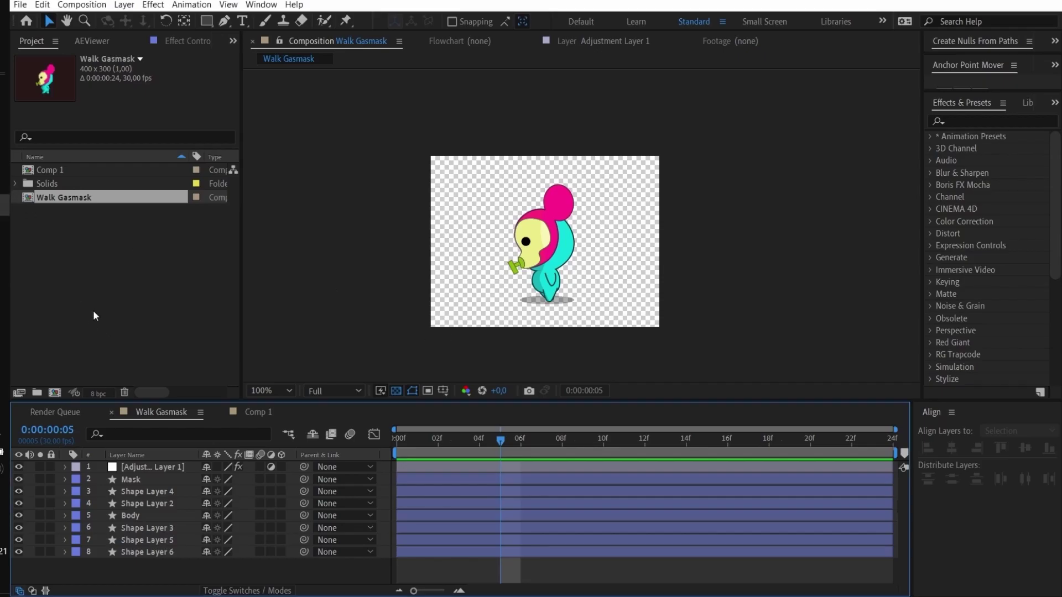
Step: Open Comp 1 and pen-draw a closed black four-point blob as Shape Layer 1
{"action": "double_click", "coordinate": [51, 169]}
{"action": "key", "text": "g"}
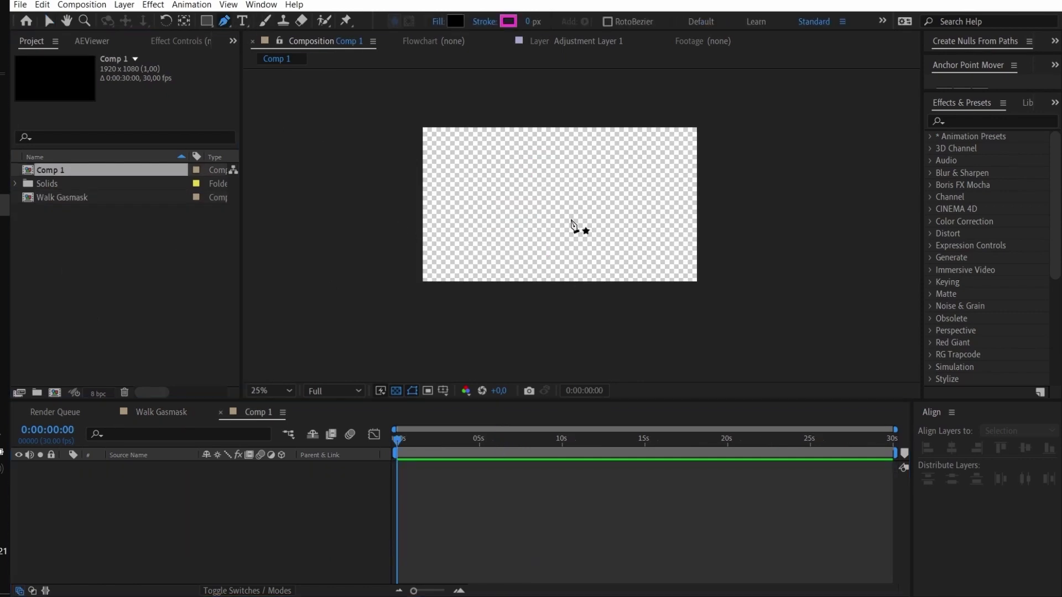
{"action": "left_click", "coordinate": [497, 220]}
{"action": "left_click_drag", "start_coordinate": [574, 232], "coordinate": [574, 293]}
{"action": "left_click_drag", "start_coordinate": [527, 162], "coordinate": [499, 160]}
{"action": "left_click_drag", "start_coordinate": [482, 182], "coordinate": [481, 199]}
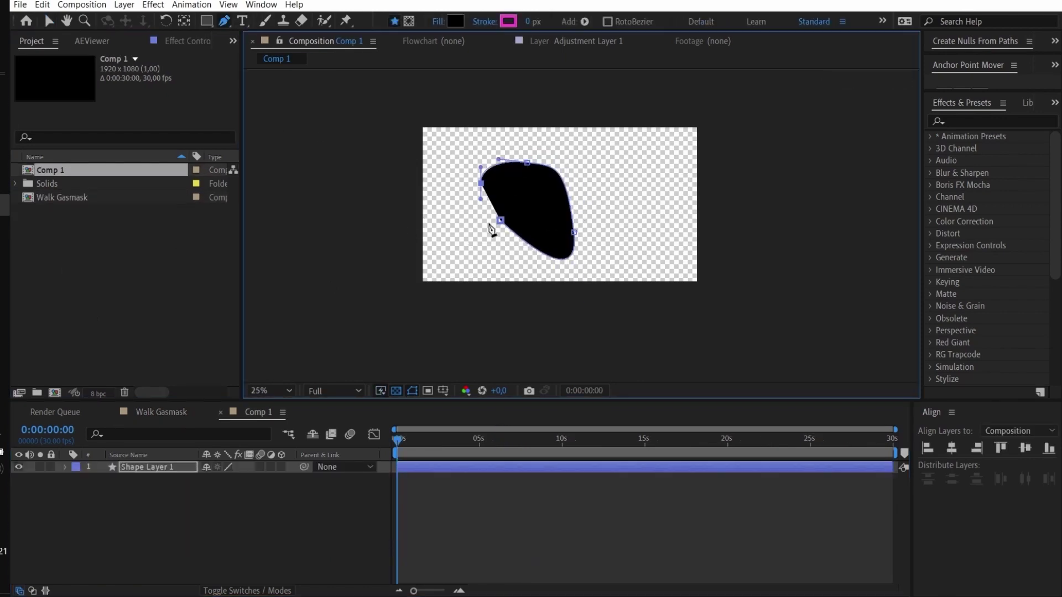
{"action": "left_click", "coordinate": [500, 221]}
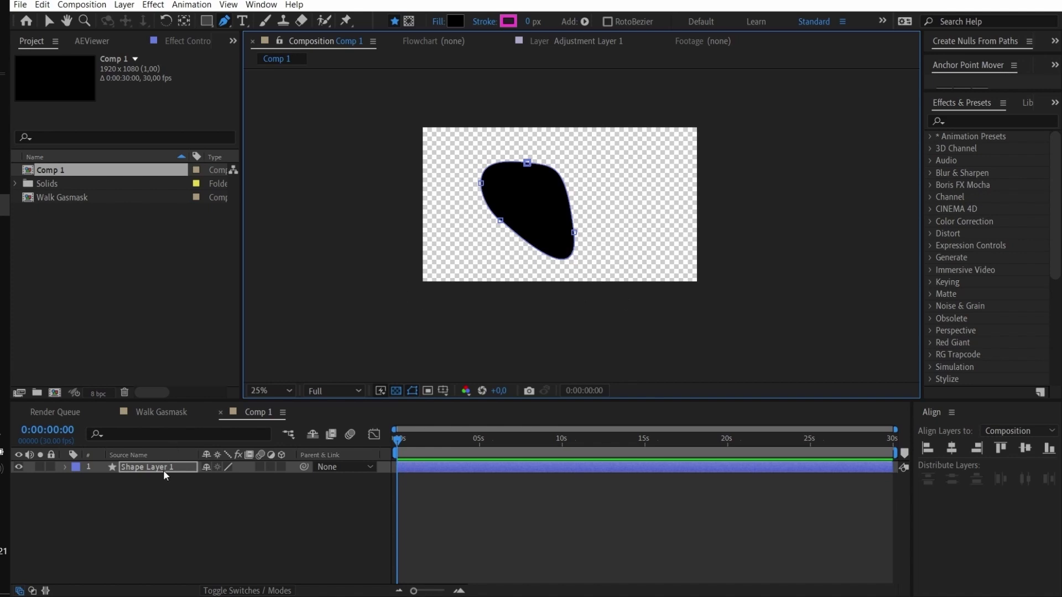
Step: Select the blob's lower-left vertex and begin adjusting its tangents
{"action": "left_click", "coordinate": [501, 221]}
{"action": "left_click", "coordinate": [52, 23]}
{"action": "left_click", "coordinate": [514, 205]}
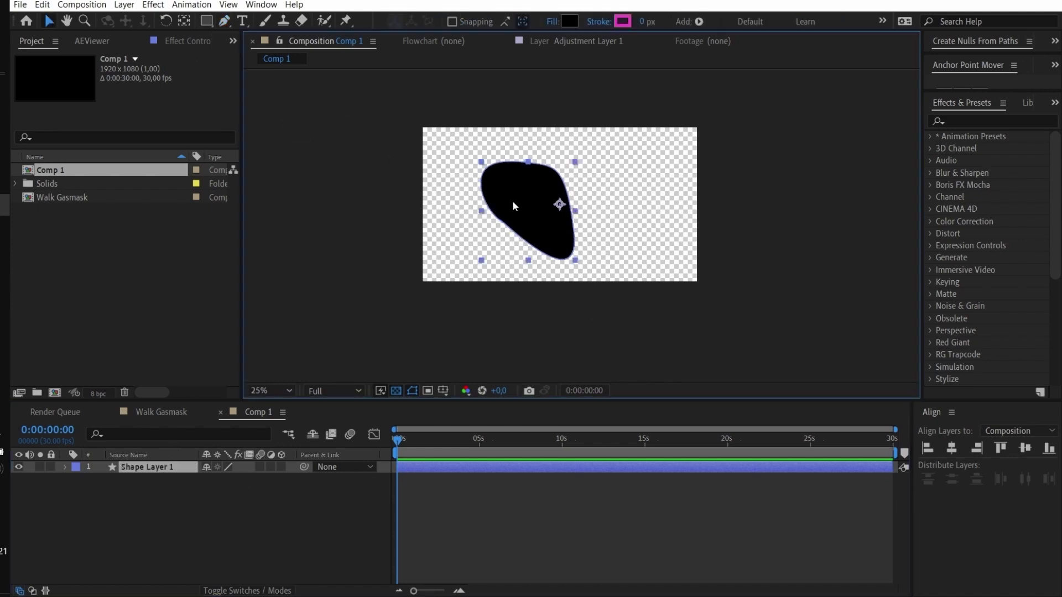
{"action": "key", "text": "g"}
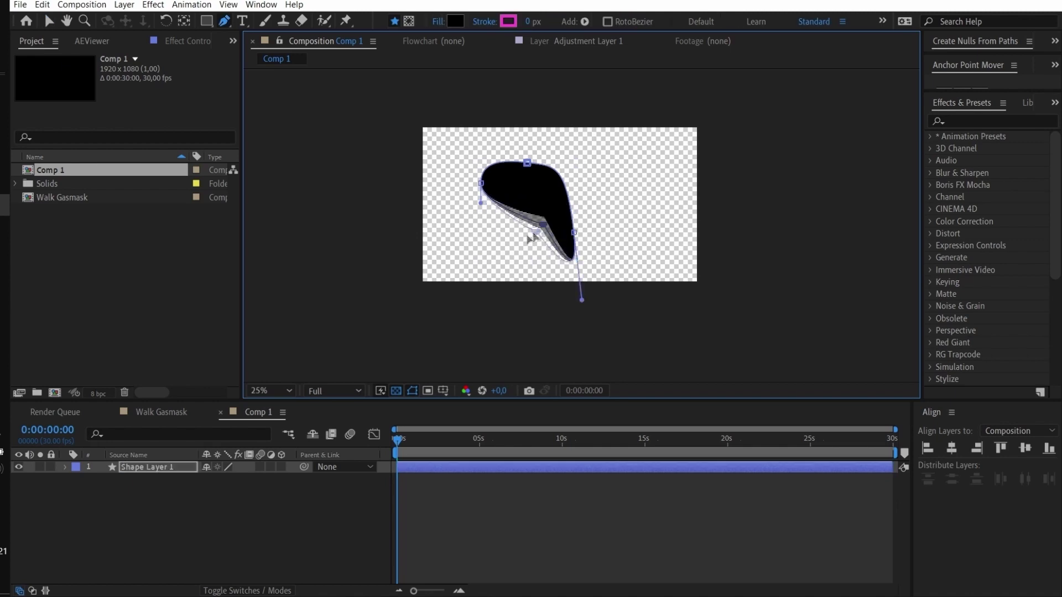
Step: Reshape the mask into a blob and set Expansion 15 px, Feather Strength 0, Roundness 0
{"action": "left_click_drag", "start_coordinate": [574, 233], "coordinate": [631, 212]}
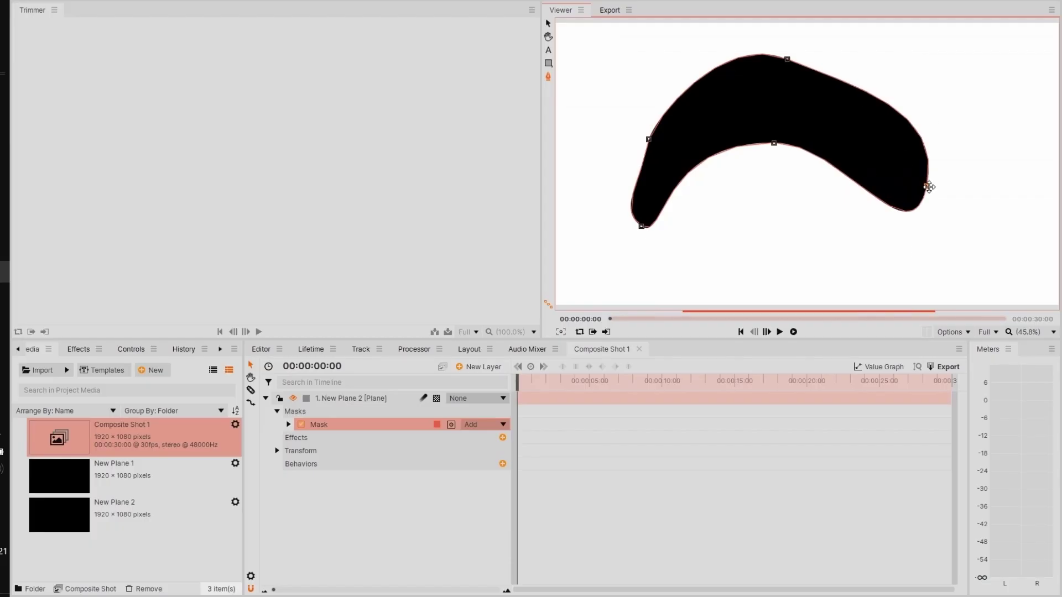
{"action": "left_click", "coordinate": [767, 232]}
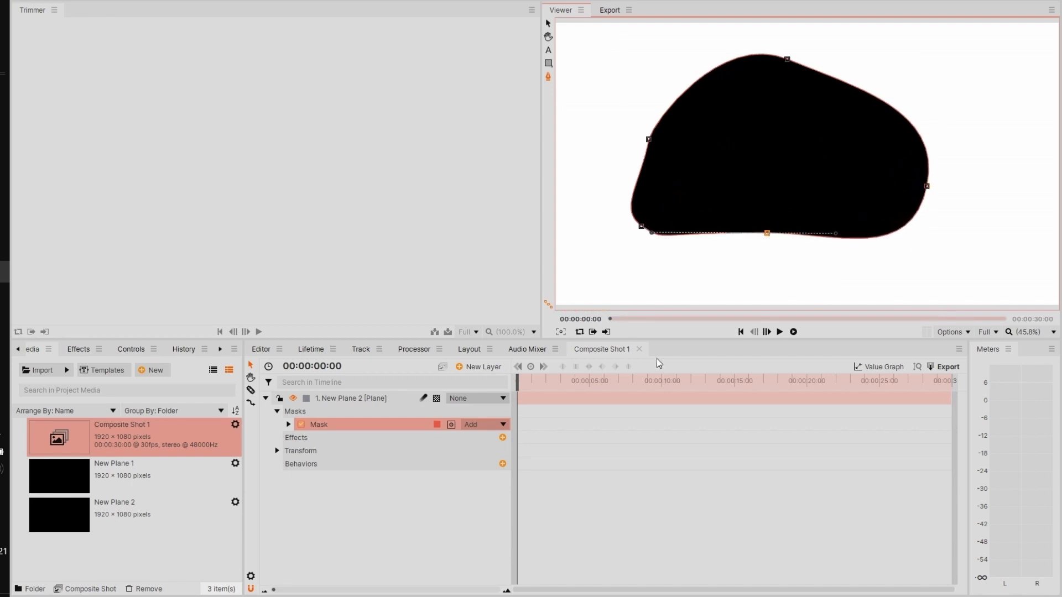
{"action": "left_click", "coordinate": [289, 424]}
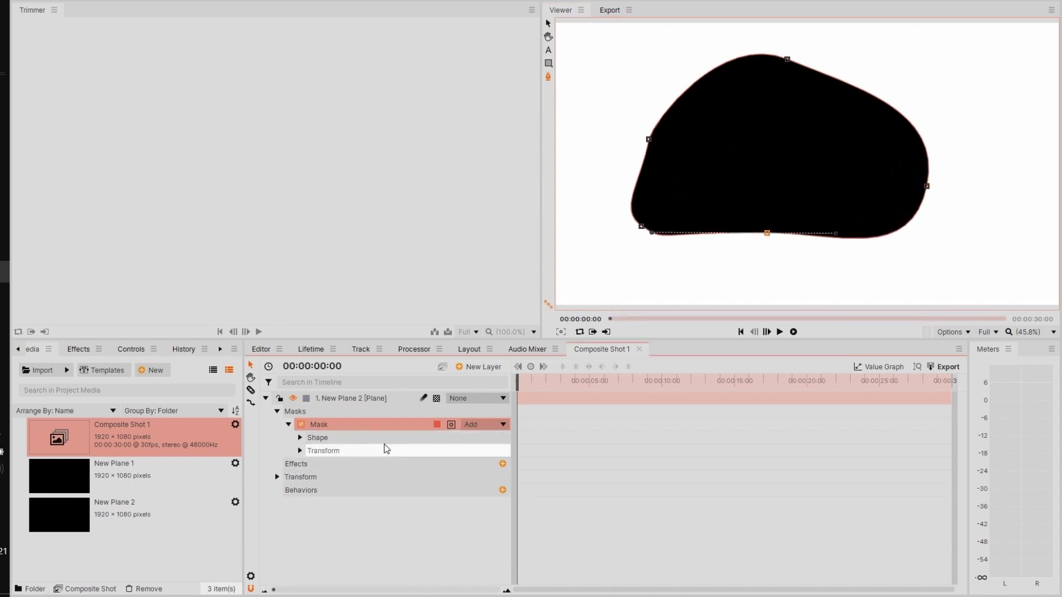
{"action": "left_click", "coordinate": [300, 437]}
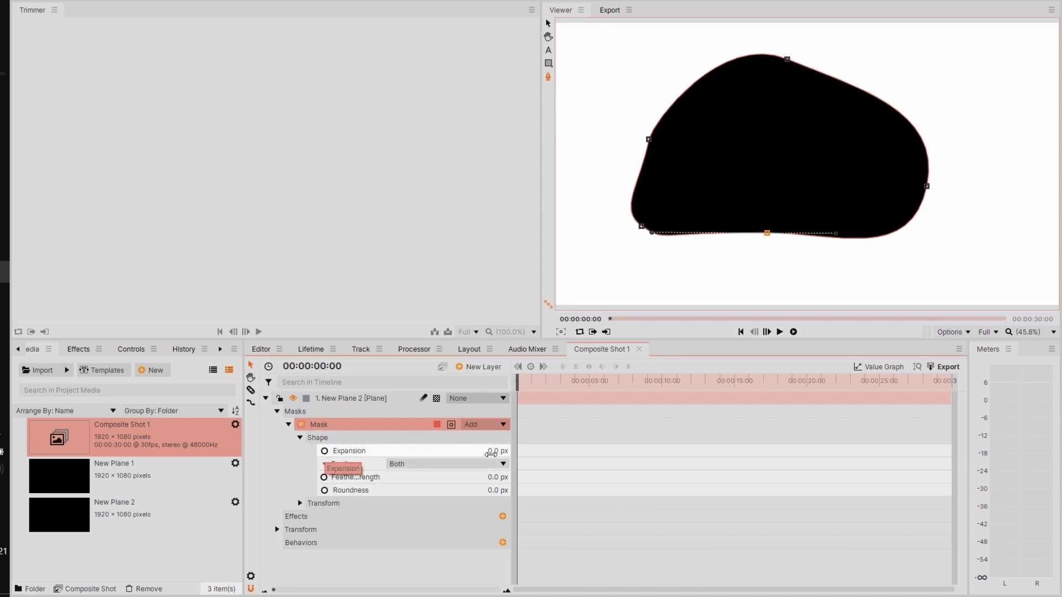
{"action": "mouse_move", "coordinate": [491, 452]}
{"action": "left_mouse_down"}
{"action": "mouse_move", "coordinate": [507, 453]}
{"action": "mouse_move", "coordinate": [515, 477]}
{"action": "left_mouse_up"}
{"action": "mouse_move", "coordinate": [492, 476]}
{"action": "left_mouse_down"}
{"action": "mouse_move", "coordinate": [465, 477]}
{"action": "mouse_move", "coordinate": [547, 490]}
{"action": "mouse_move", "coordinate": [492, 490]}
{"action": "left_mouse_up"}
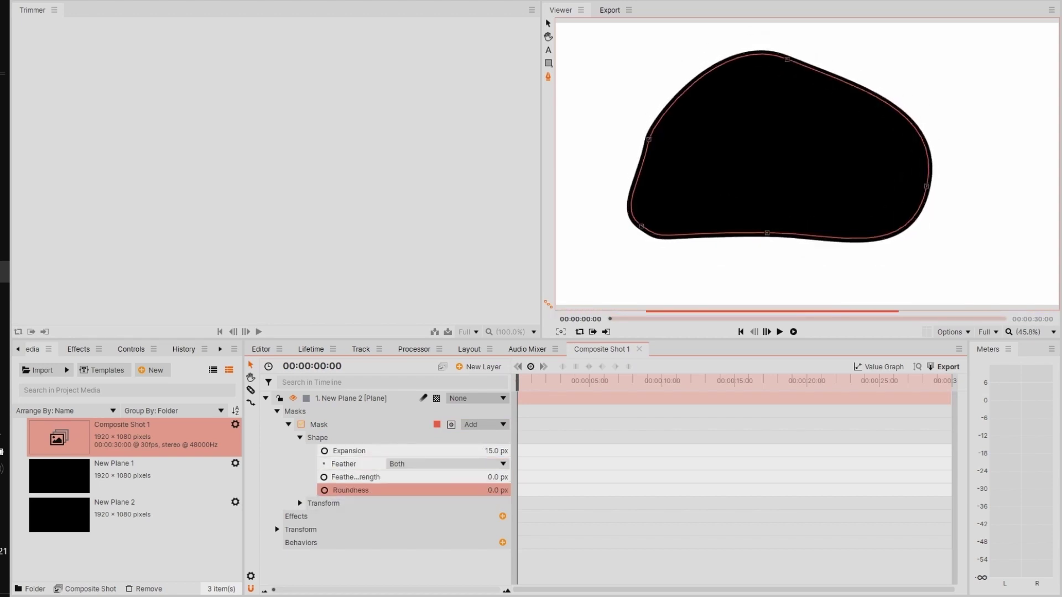
{"action": "left_click", "coordinate": [444, 424]}
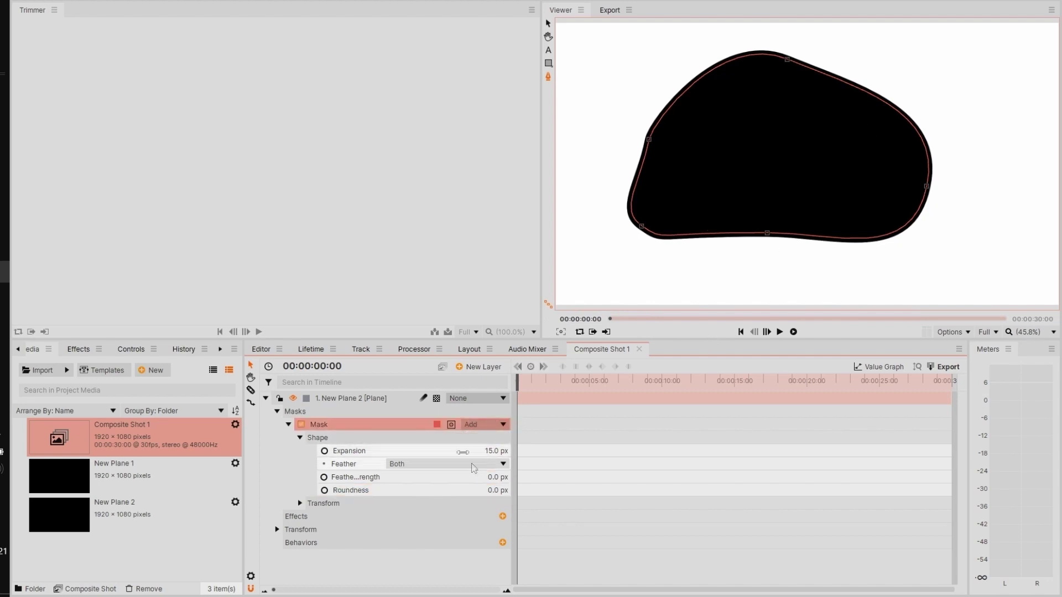
Step: Try the Subtract mask blend mode, then switch it to Lighten
{"action": "left_click", "coordinate": [503, 424]}
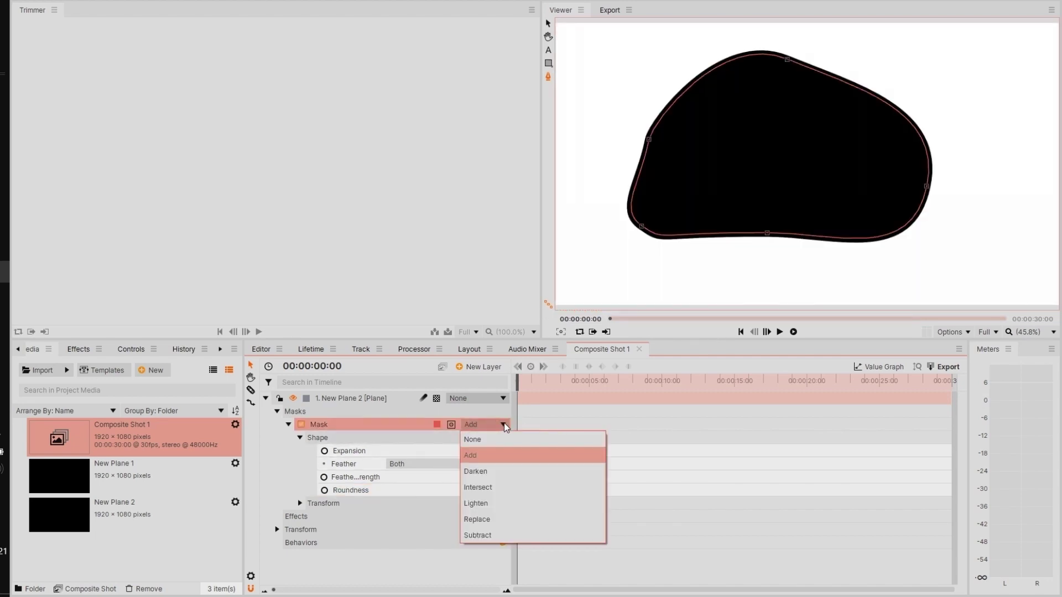
{"action": "left_click", "coordinate": [490, 535]}
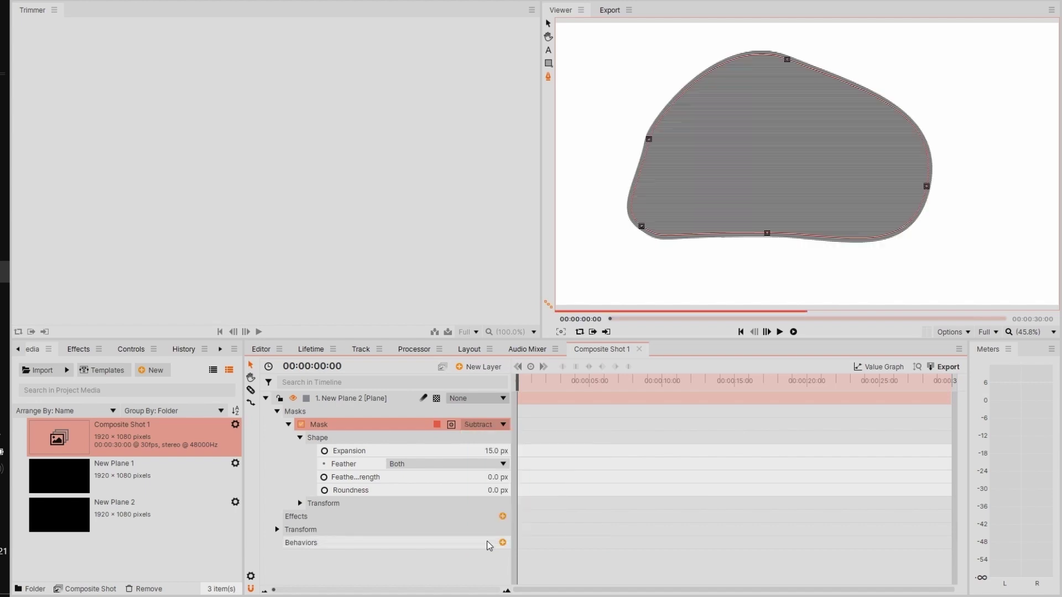
{"action": "left_click", "coordinate": [500, 424]}
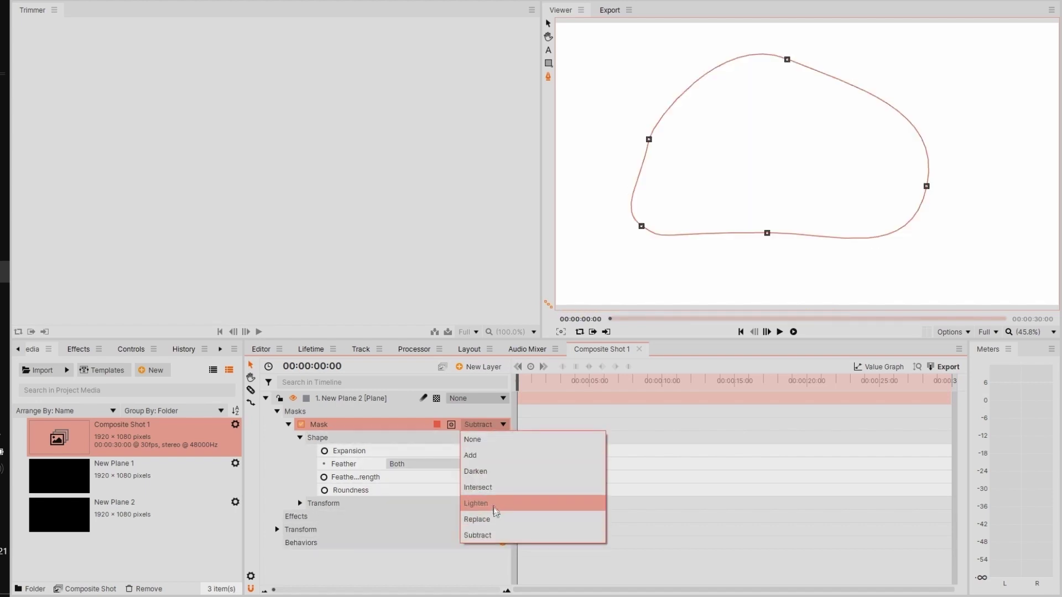
{"action": "left_click", "coordinate": [489, 503]}
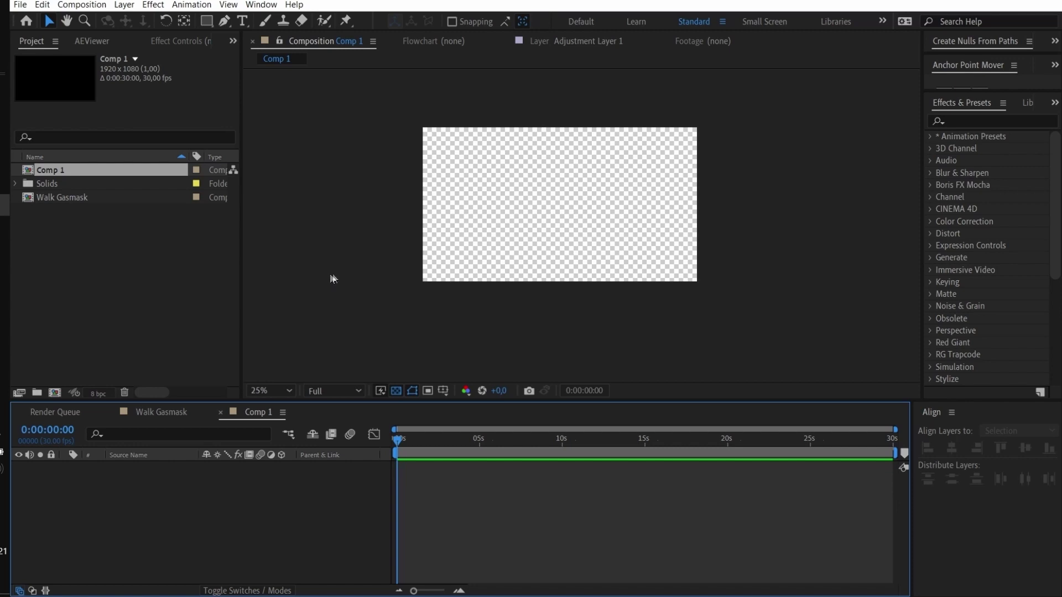
Step: Add a full-frame solid coloured 000000, Black Solid 1, to Comp 1
{"action": "key", "text": "ctrl+y"}
{"action": "left_click", "coordinate": [861, 374]}
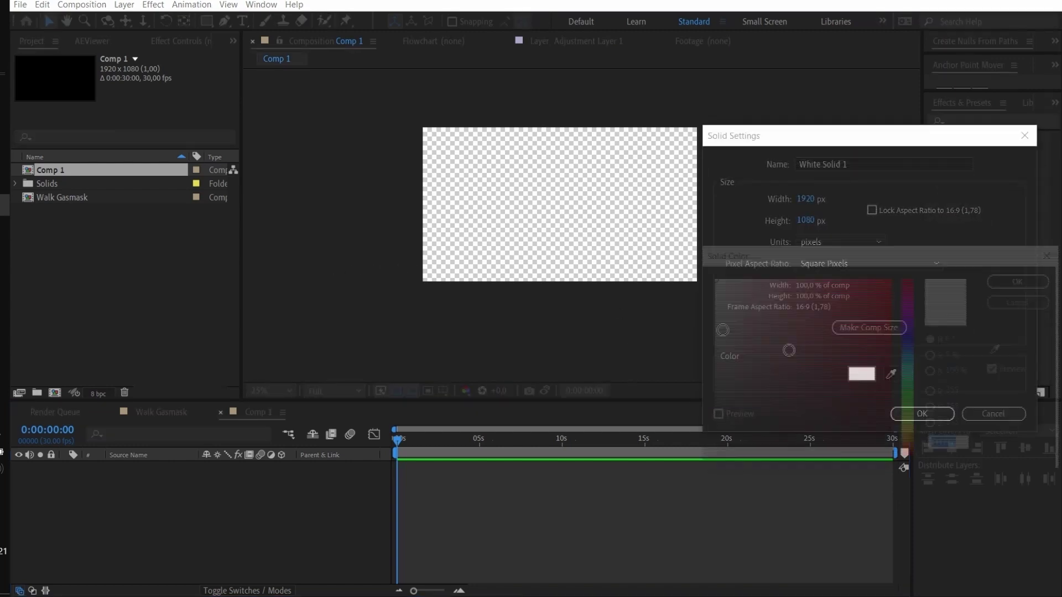
{"action": "type", "text": "000000"}
{"action": "left_click", "coordinate": [1022, 280]}
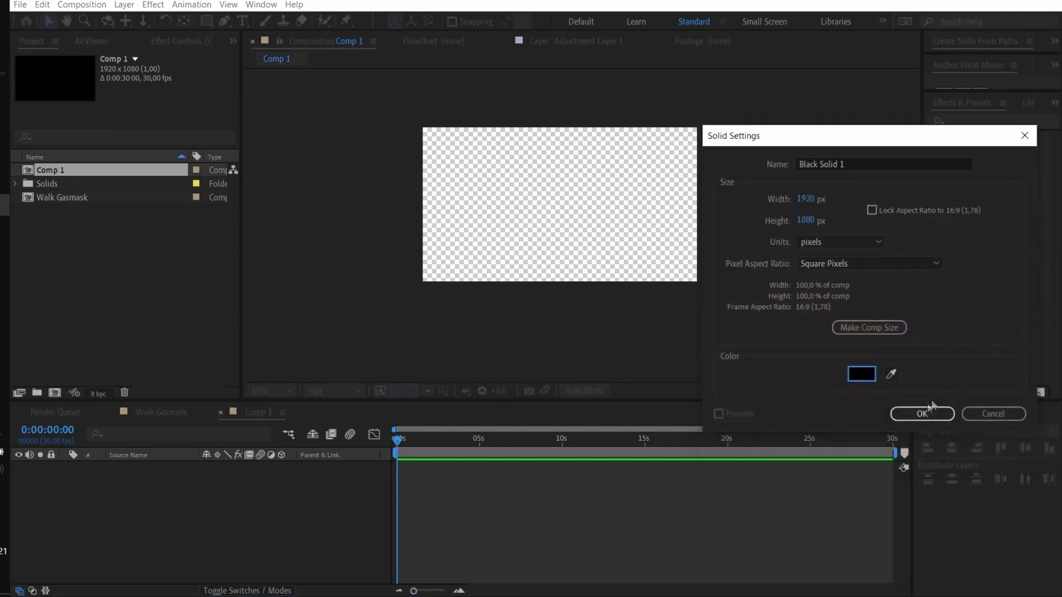
{"action": "left_click", "coordinate": [918, 412]}
Step: Pen-draw a closed four-point blob mask on Black Solid 1
{"action": "key", "text": "g"}
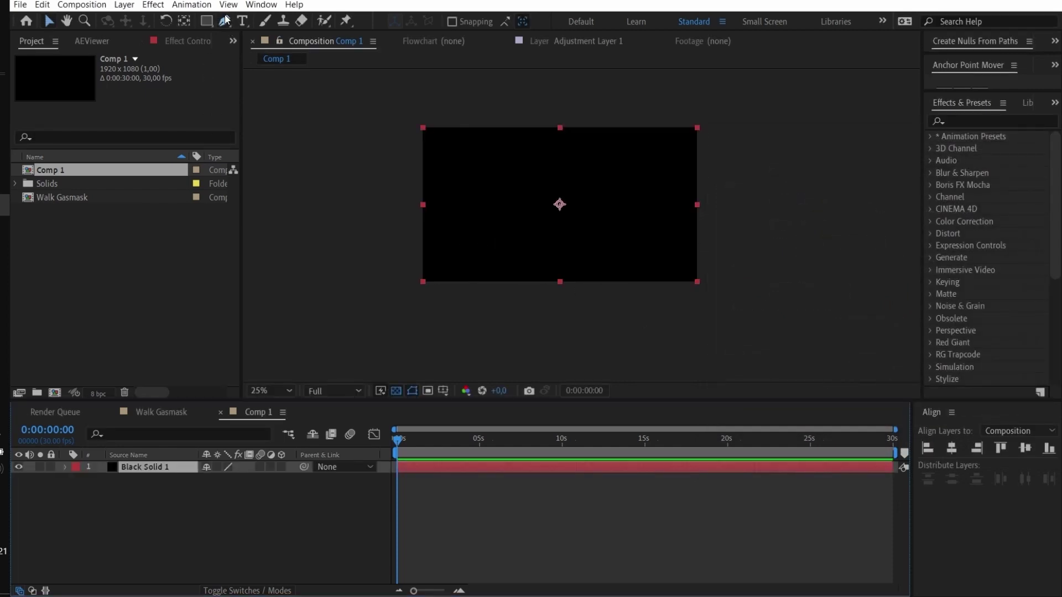
{"action": "left_click", "coordinate": [514, 215]}
{"action": "left_click_drag", "start_coordinate": [599, 244], "coordinate": [609, 182]}
{"action": "left_click_drag", "start_coordinate": [557, 146], "coordinate": [527, 147]}
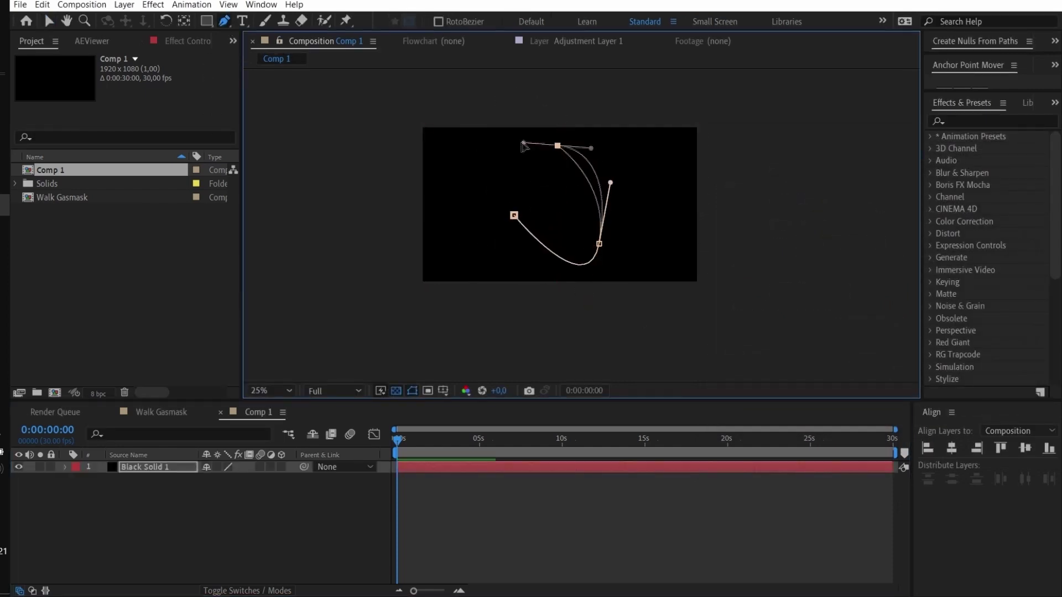
{"action": "left_click_drag", "start_coordinate": [477, 186], "coordinate": [476, 204]}
{"action": "left_click", "coordinate": [514, 216]}
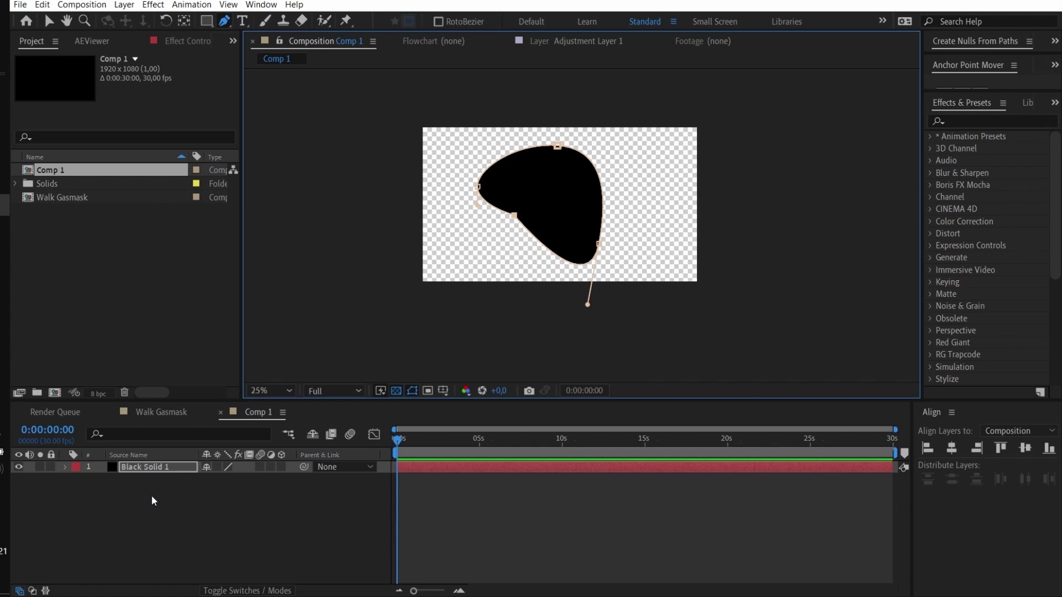
Step: Expand Black Solid 1's Masks and set Mask 1's mode to None
{"action": "left_click", "coordinate": [64, 467]}
{"action": "left_click", "coordinate": [77, 480]}
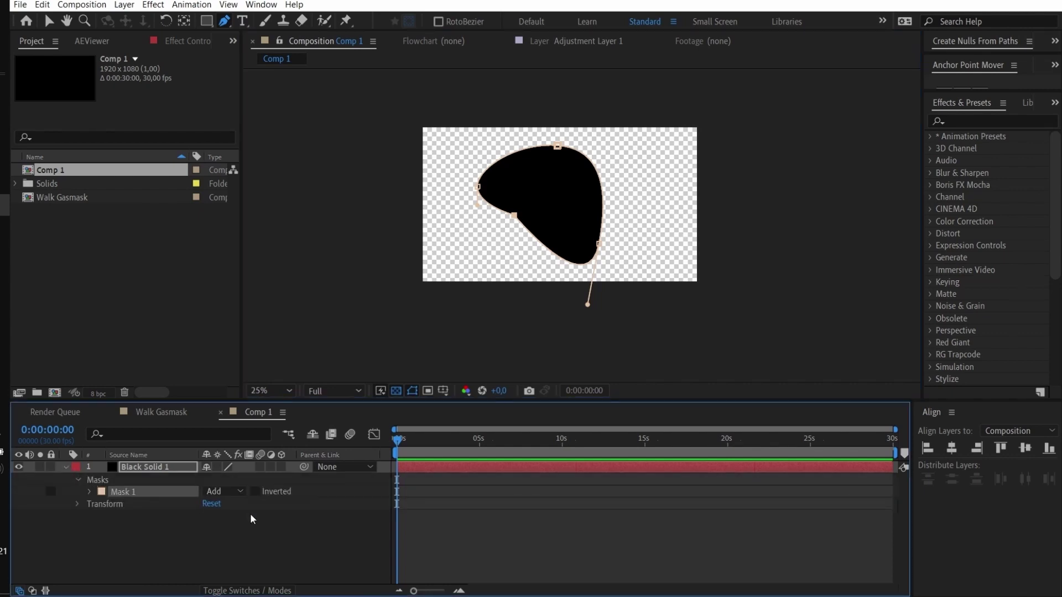
{"action": "left_click", "coordinate": [231, 492]}
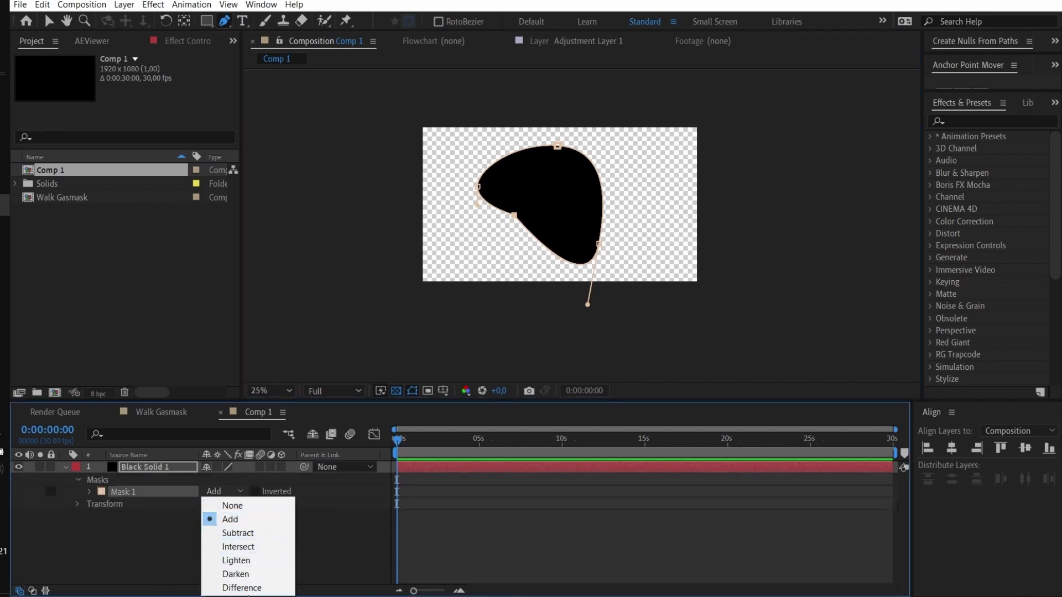
{"action": "left_click", "coordinate": [233, 506]}
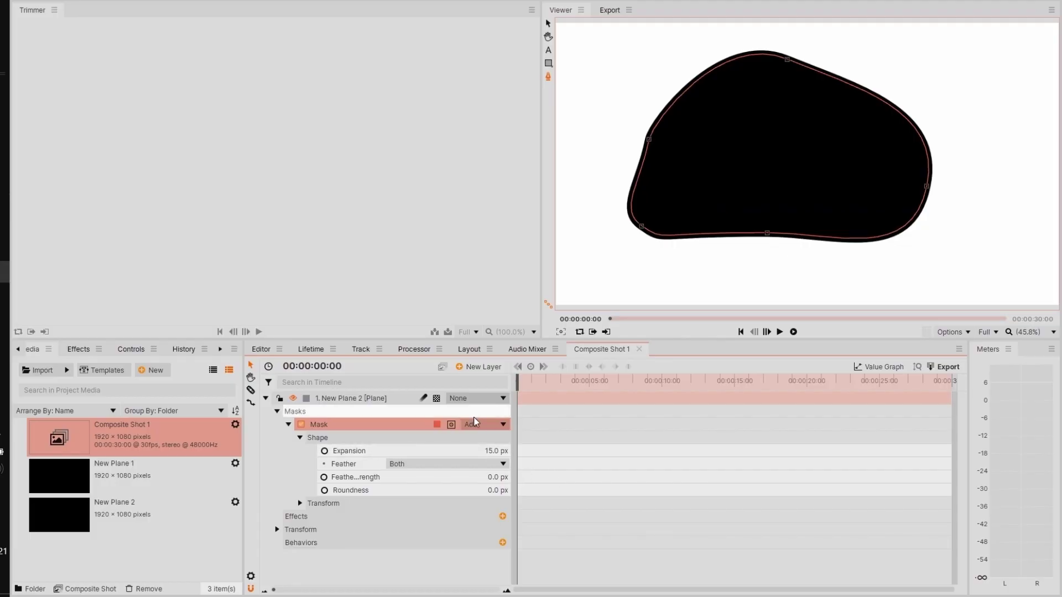
Step: Switch the mask blend mode to None, then back to Add
{"action": "left_click", "coordinate": [494, 425]}
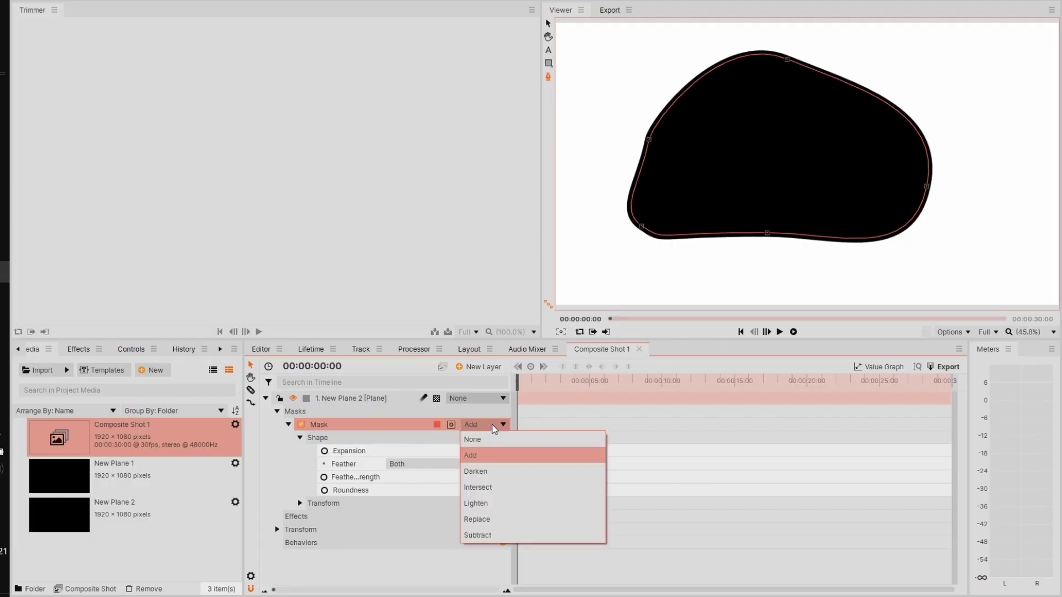
{"action": "left_click", "coordinate": [492, 440]}
{"action": "left_click", "coordinate": [494, 425]}
{"action": "left_click", "coordinate": [472, 455]}
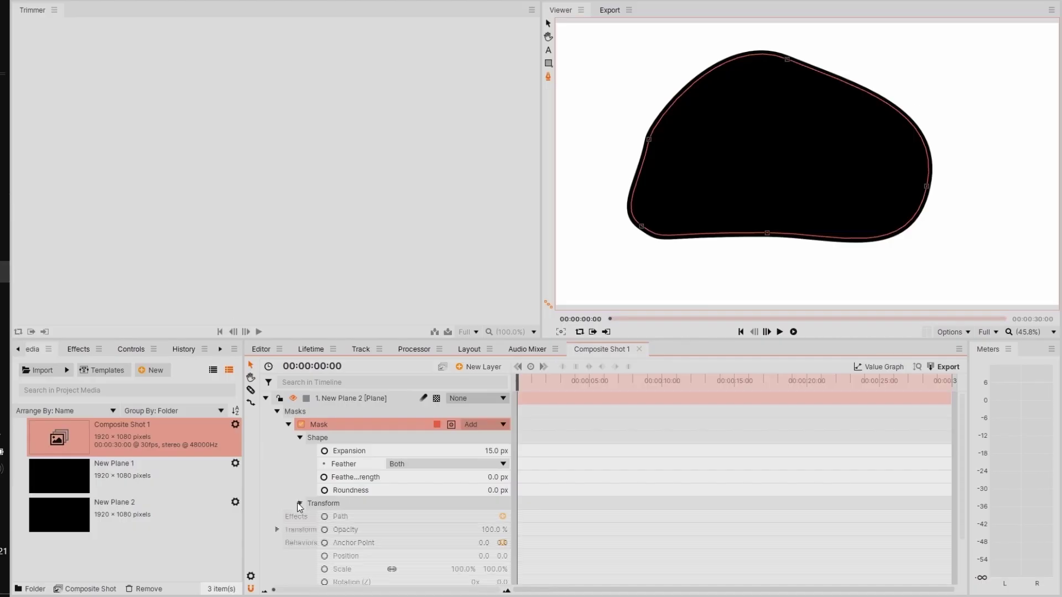
Step: Keyframe the mask Path at 0s, then pull its bottom point up into a boomerang near 09:17
{"action": "left_click", "coordinate": [300, 500]}
{"action": "scroll", "coordinate": [429, 516], "scroll_direction": "down", "scroll_amount": 2}
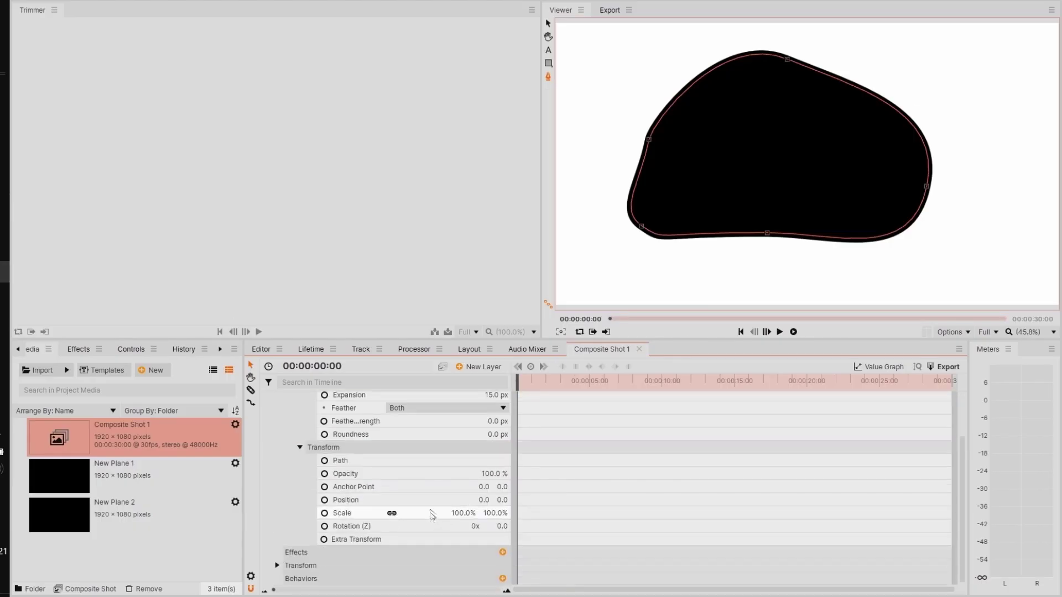
{"action": "left_click", "coordinate": [325, 461]}
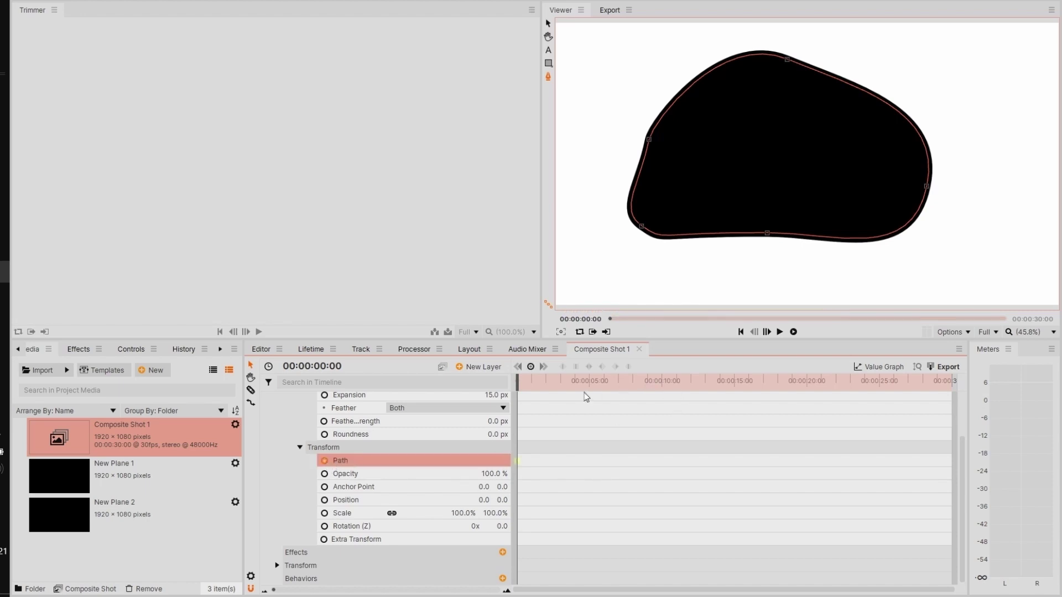
{"action": "left_click_drag", "start_coordinate": [589, 384], "coordinate": [656, 385]}
{"action": "left_click_drag", "start_coordinate": [767, 233], "coordinate": [774, 118]}
{"action": "mouse_move", "coordinate": [656, 384]}
{"action": "left_mouse_down"}
{"action": "mouse_move", "coordinate": [631, 403]}
{"action": "mouse_move", "coordinate": [658, 402]}
{"action": "left_mouse_up"}
Step: Return to the start and marquee-select the path keyframes, narrowing to the later one
{"action": "key", "text": "Home"}
{"action": "left_click", "coordinate": [663, 468]}
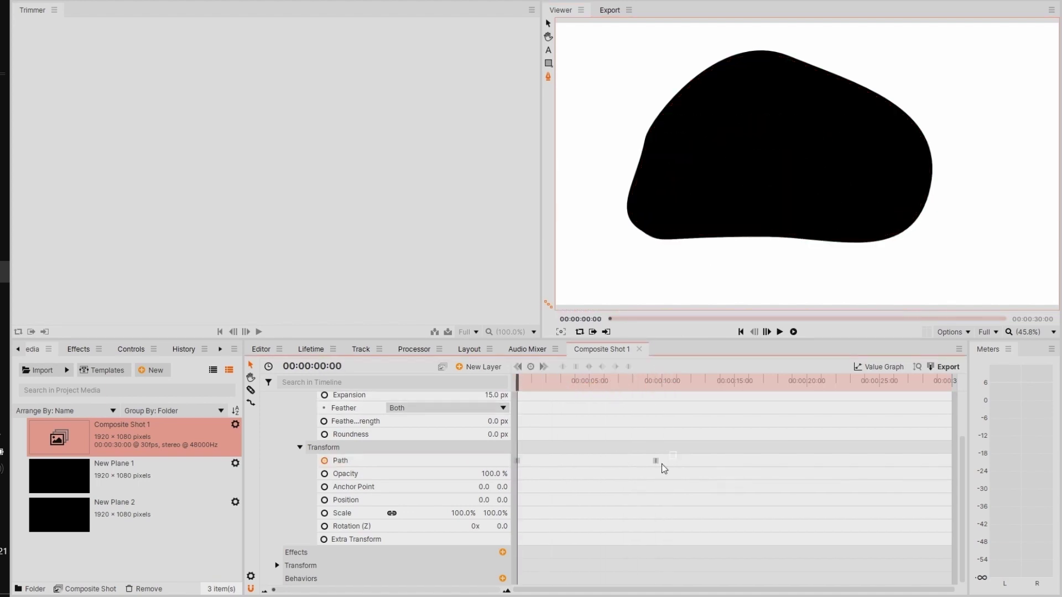
{"action": "left_click_drag", "start_coordinate": [663, 469], "coordinate": [516, 490]}
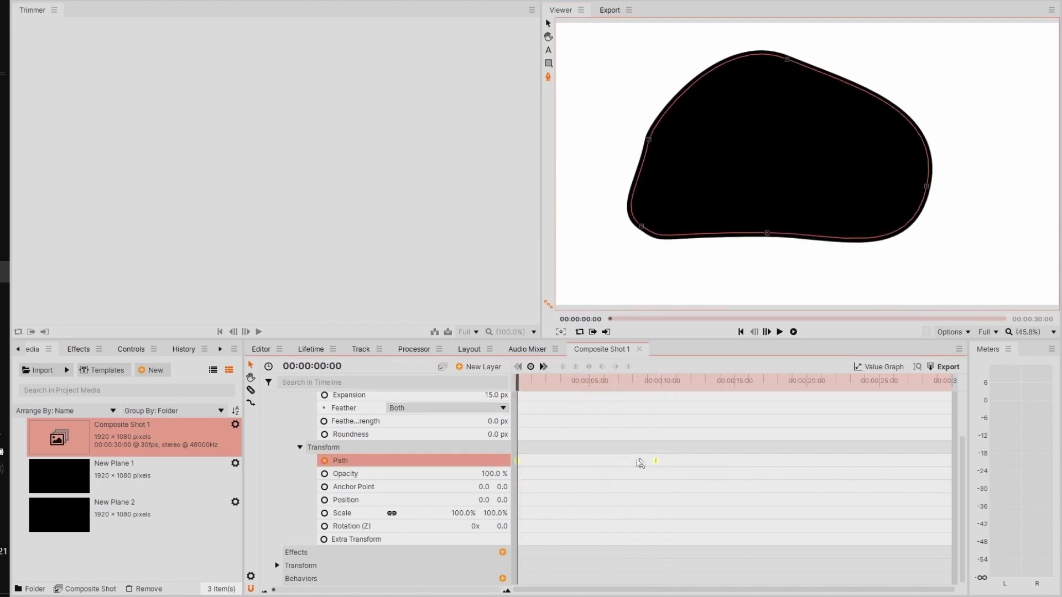
{"action": "left_click_drag", "start_coordinate": [670, 447], "coordinate": [635, 485]}
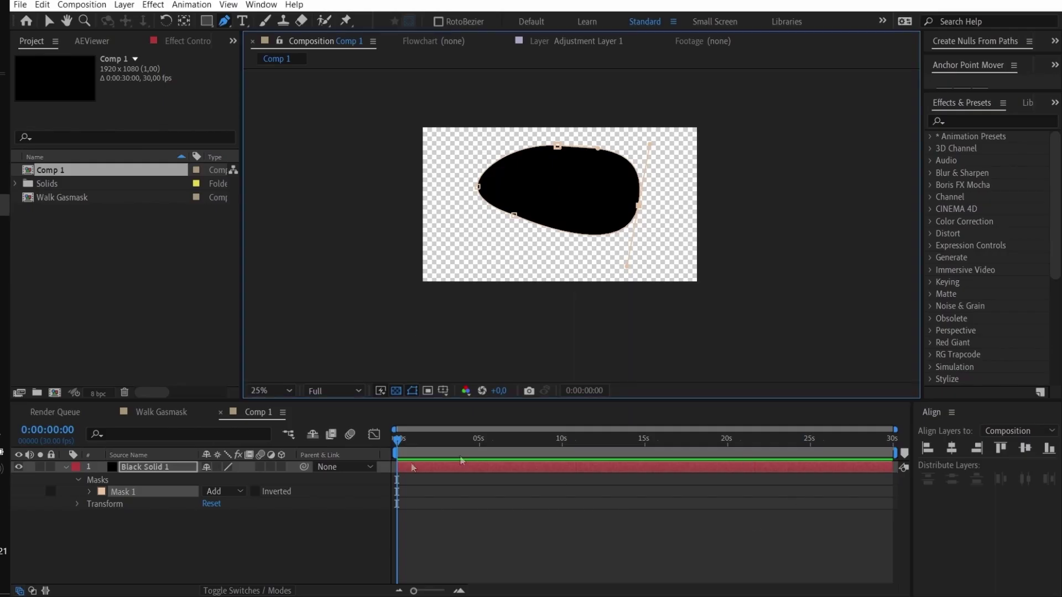
Step: Twirl open Mask 1 and set a Mask Path keyframe at the start
{"action": "left_click", "coordinate": [89, 491]}
{"action": "left_click", "coordinate": [89, 492]}
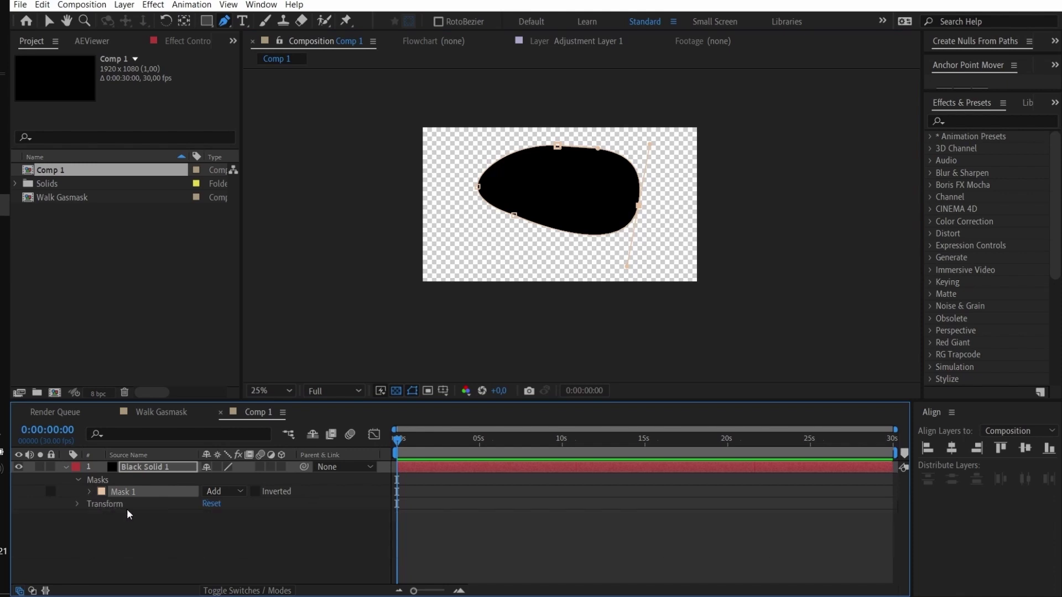
{"action": "left_click", "coordinate": [90, 492]}
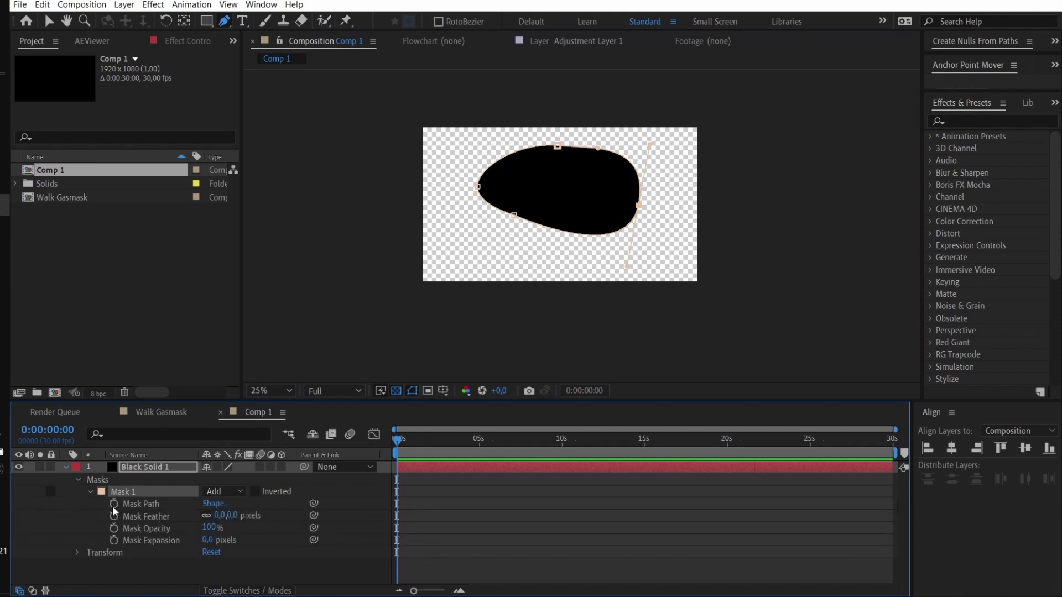
{"action": "left_click", "coordinate": [114, 504]}
{"action": "left_click_drag", "start_coordinate": [138, 503], "coordinate": [539, 368]}
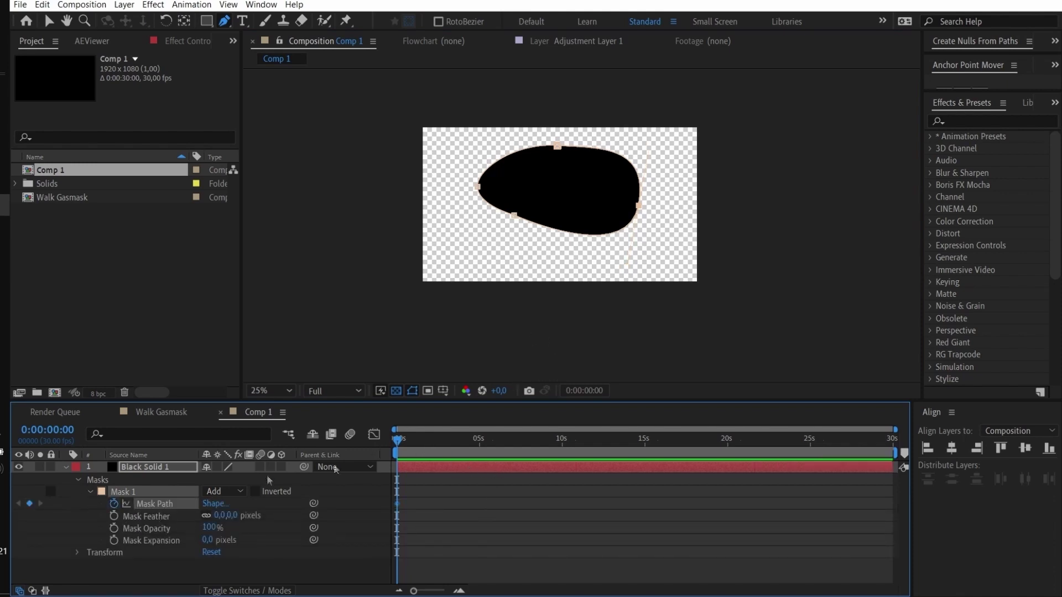
Step: At about 5 seconds, raise the mask's lower-left vertex to flatten and bend the egg shape
{"action": "left_click_drag", "start_coordinate": [428, 453], "coordinate": [476, 443]}
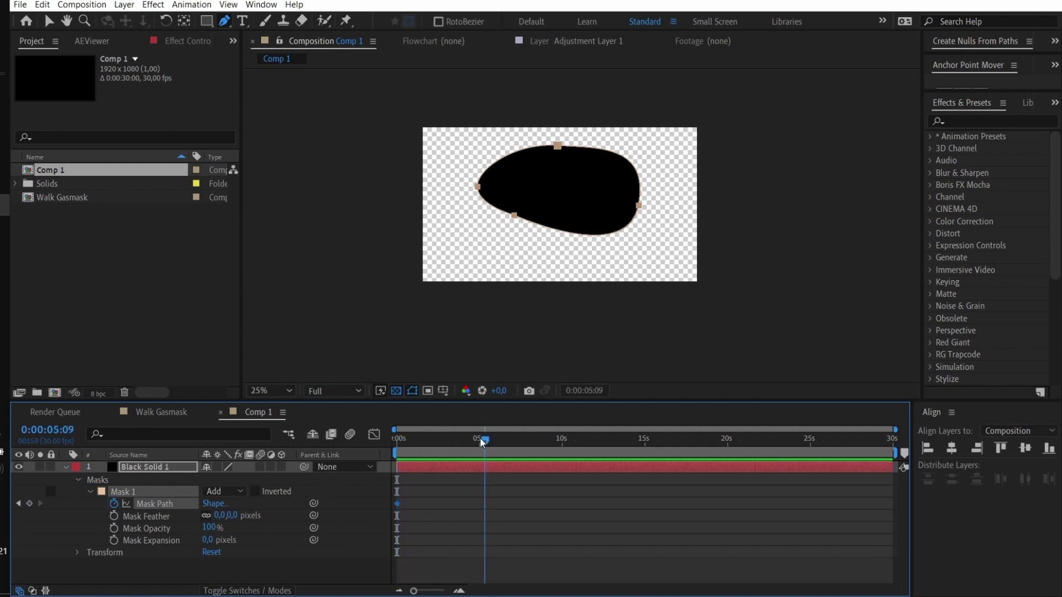
{"action": "left_click", "coordinate": [190, 468]}
{"action": "left_click_drag", "start_coordinate": [514, 216], "coordinate": [578, 175]}
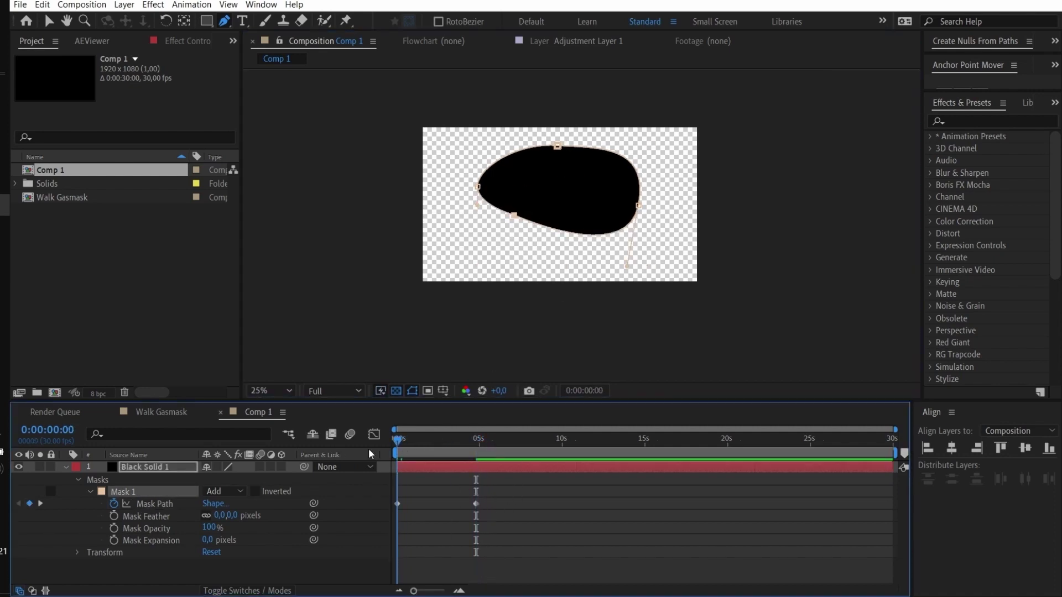
{"action": "left_click_drag", "start_coordinate": [484, 428], "coordinate": [397, 429]}
{"action": "left_click_drag", "start_coordinate": [519, 494], "coordinate": [362, 563]}
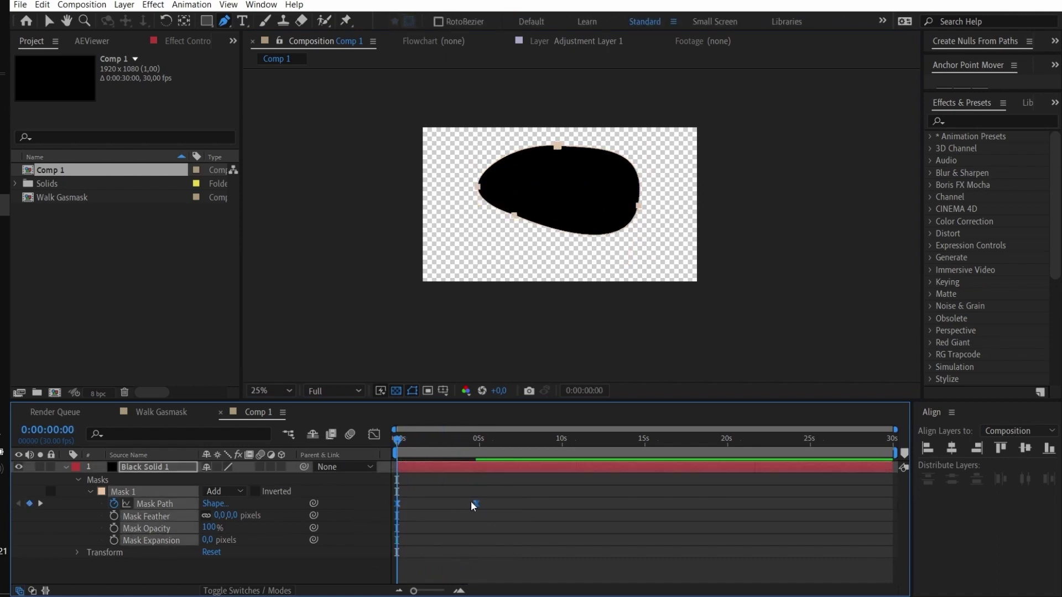
{"action": "left_click", "coordinate": [561, 512]}
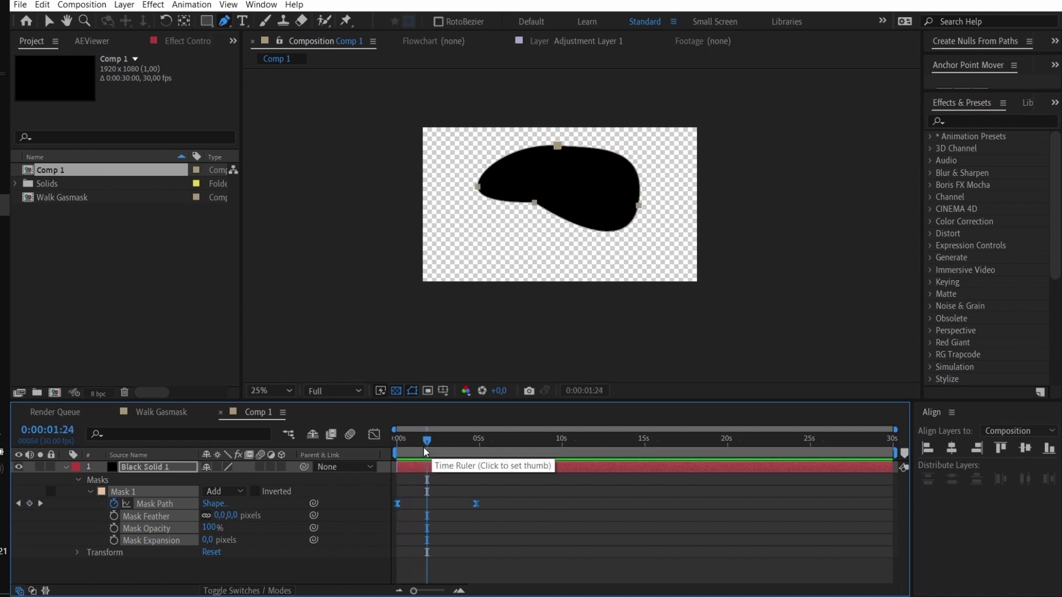
{"action": "key", "text": "space"}
Step: Drag the 5-second Mask Path keyframe earlier and preview the morph
{"action": "left_click", "coordinate": [502, 491]}
{"action": "left_click", "coordinate": [476, 504]}
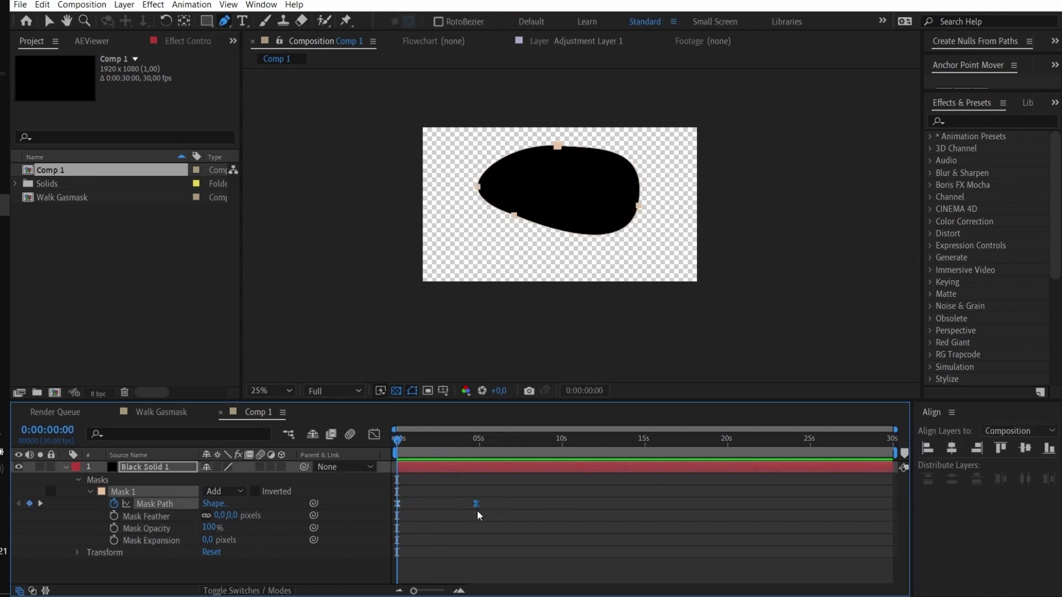
{"action": "left_click_drag", "start_coordinate": [443, 508], "coordinate": [418, 503]}
{"action": "left_click", "coordinate": [354, 572]}
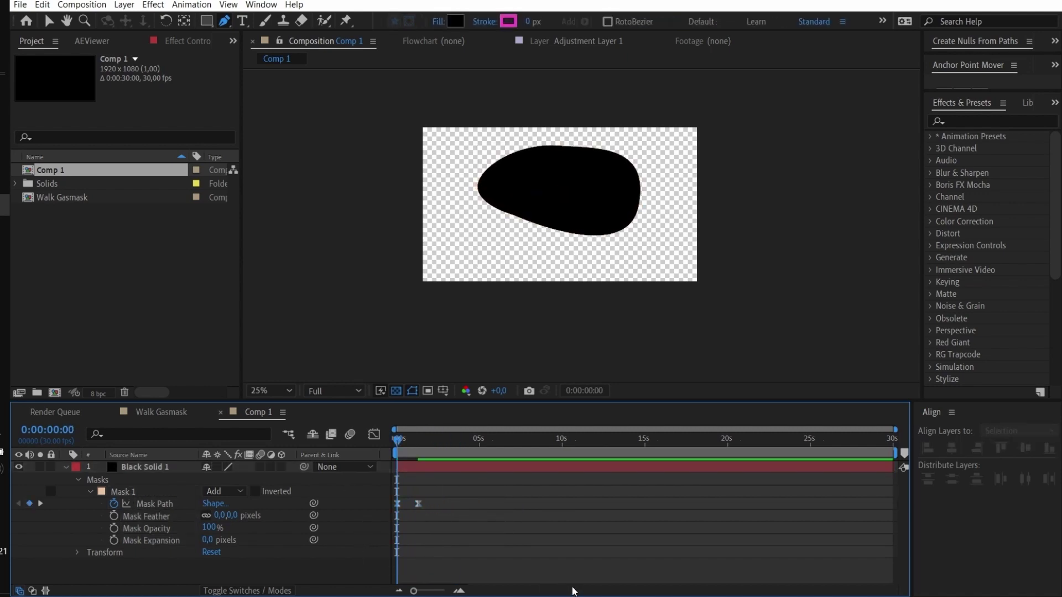
{"action": "key", "text": "space"}
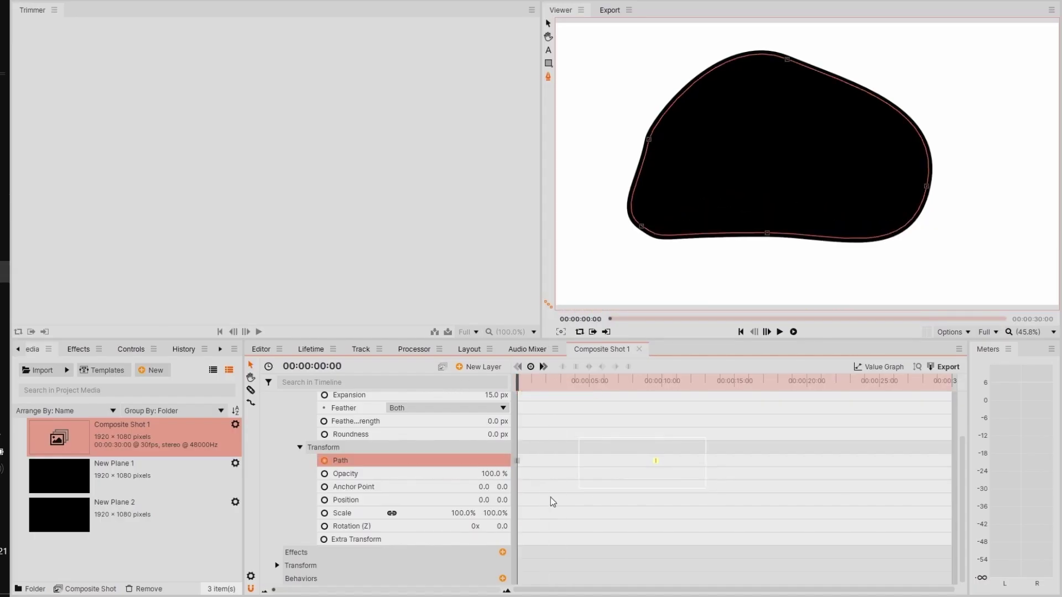
Step: Keyframe the mask's Position X at -44 at 0s and 80 at about 09:18
{"action": "right_click", "coordinate": [655, 460]}
{"action": "mouse_move", "coordinate": [755, 581]}
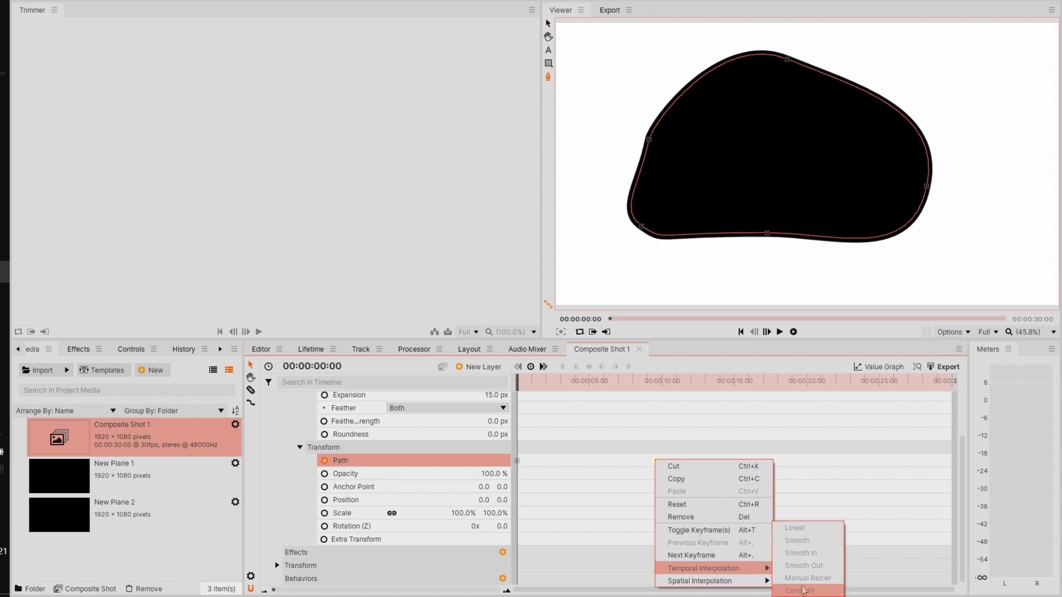
{"action": "left_click", "coordinate": [803, 464]}
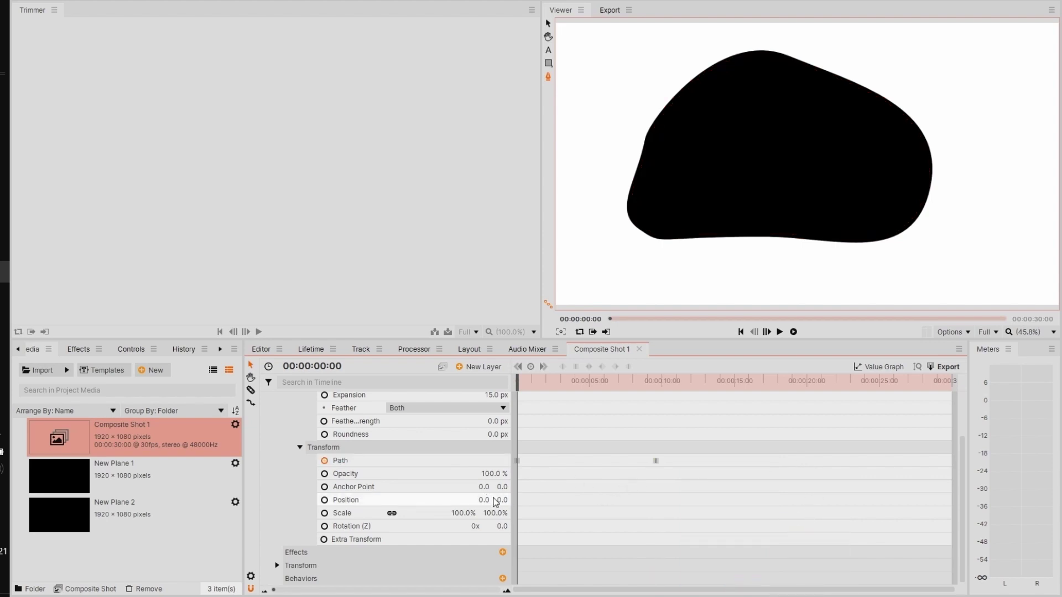
{"action": "left_click_drag", "start_coordinate": [483, 501], "coordinate": [330, 508]}
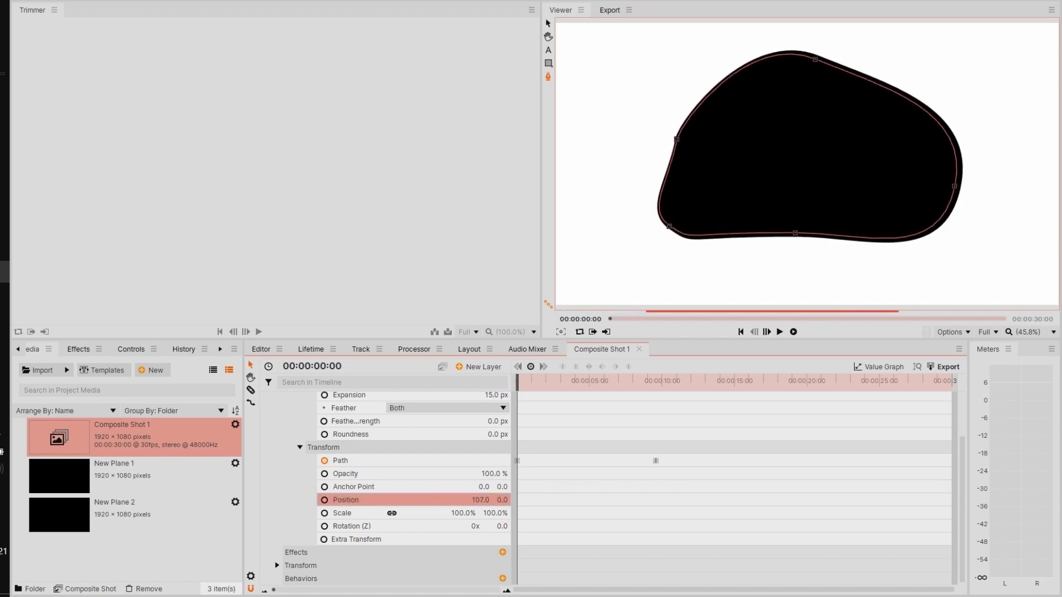
{"action": "left_click", "coordinate": [324, 500]}
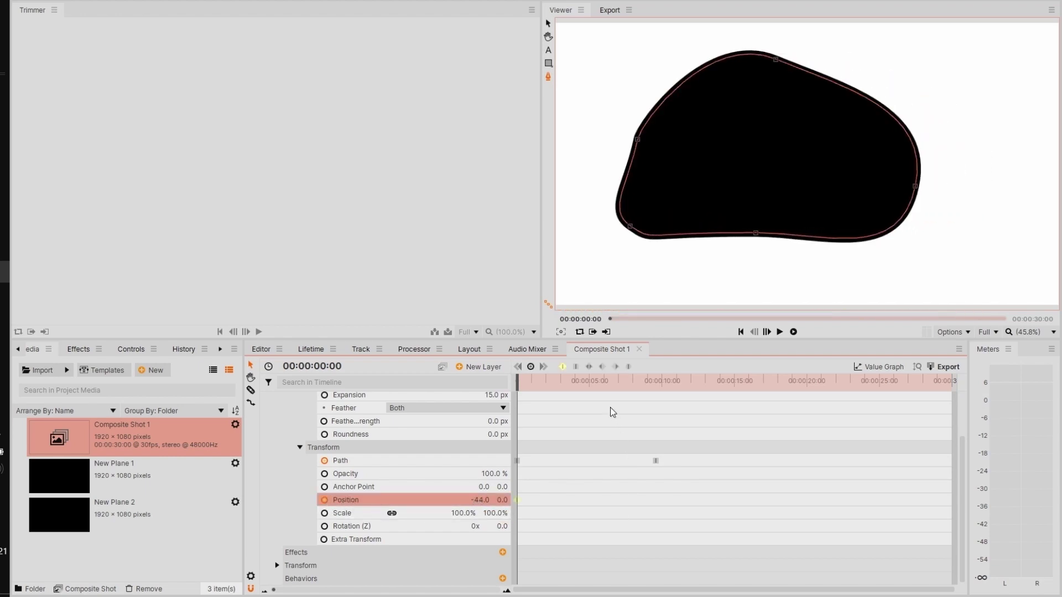
{"action": "left_click_drag", "start_coordinate": [617, 385], "coordinate": [657, 384]}
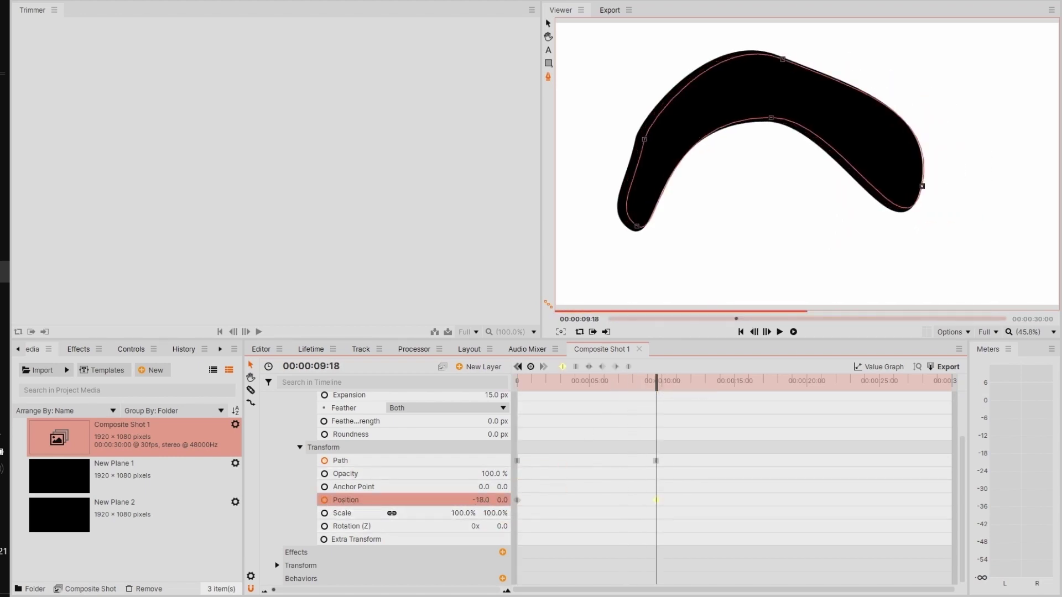
{"action": "mouse_move", "coordinate": [482, 500]}
{"action": "left_mouse_down"}
{"action": "mouse_move", "coordinate": [621, 458]}
{"action": "mouse_move", "coordinate": [625, 487]}
{"action": "left_mouse_up"}
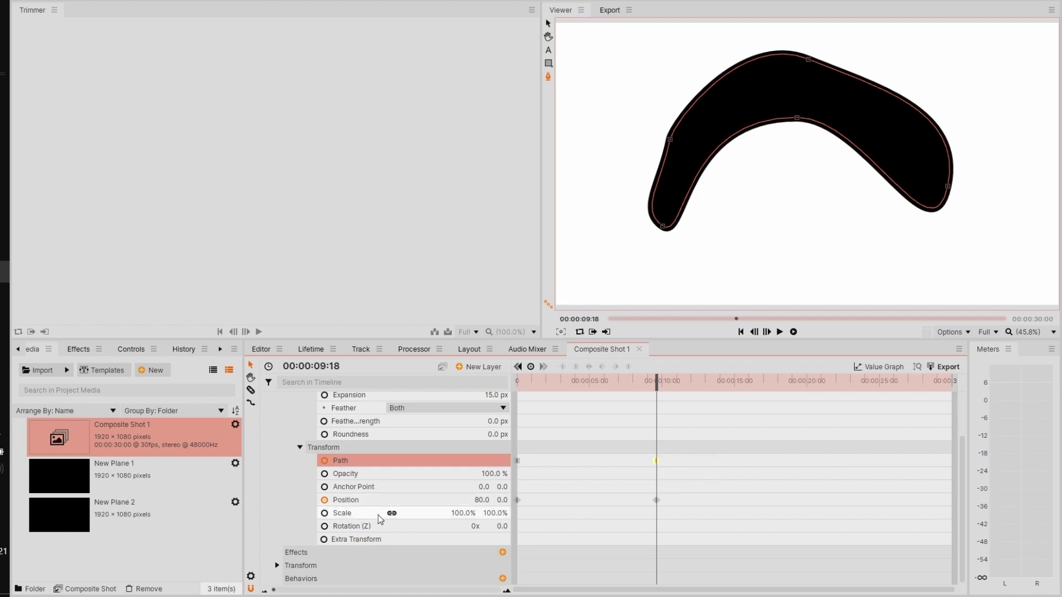
Step: Set the mask's Scale to 69% and Anchor Point X to -149, then select New Plane 2
{"action": "left_click_drag", "start_coordinate": [469, 513], "coordinate": [481, 542]}
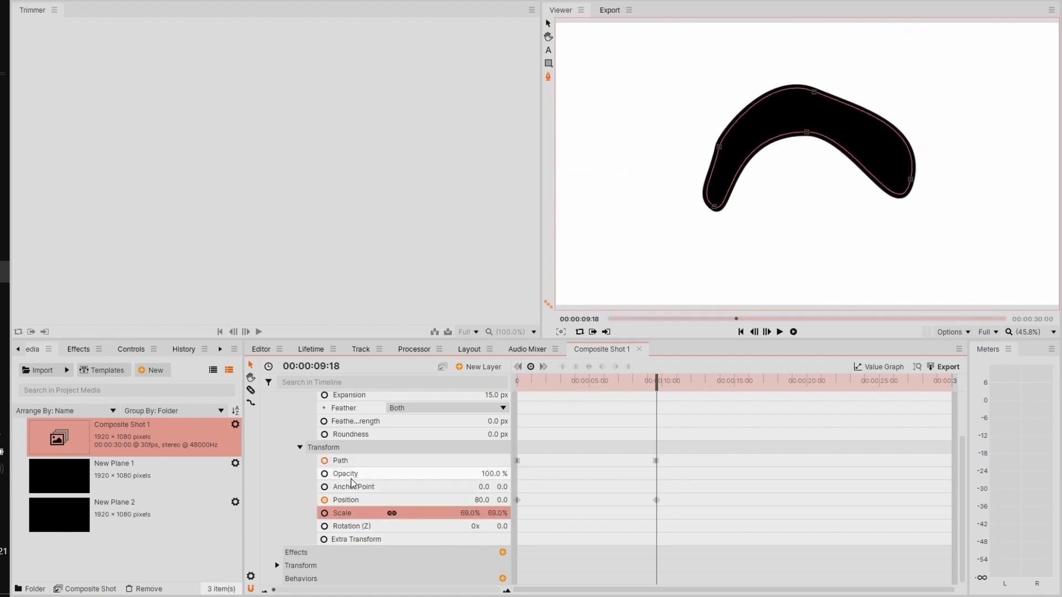
{"action": "mouse_move", "coordinate": [380, 485]}
{"action": "left_mouse_down"}
{"action": "mouse_move", "coordinate": [332, 486]}
{"action": "mouse_move", "coordinate": [344, 487]}
{"action": "left_mouse_up"}
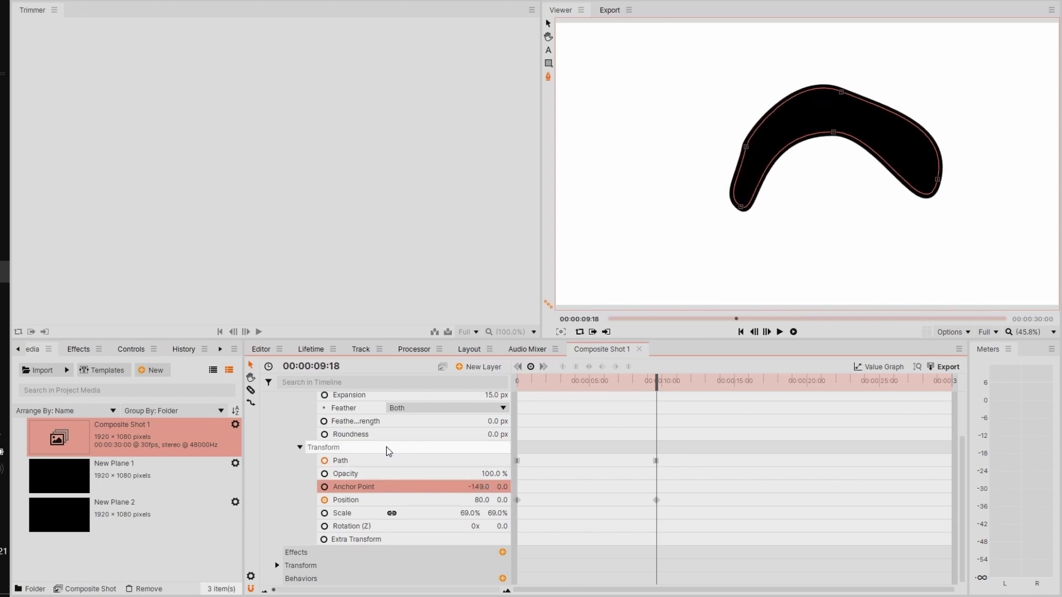
{"action": "left_click", "coordinate": [299, 440]}
{"action": "left_click", "coordinate": [299, 450]}
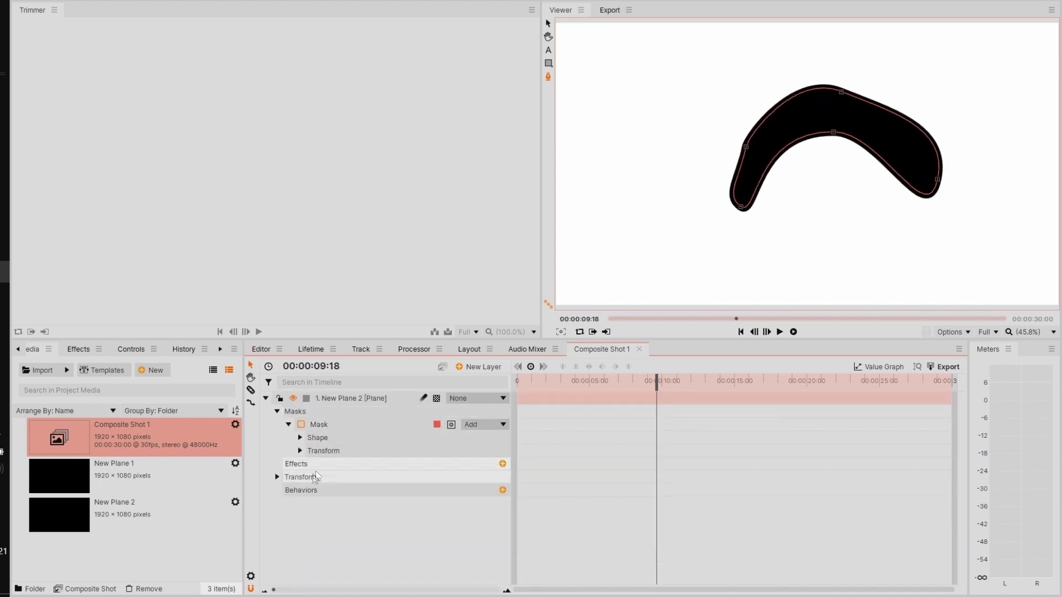
{"action": "left_click", "coordinate": [276, 476]}
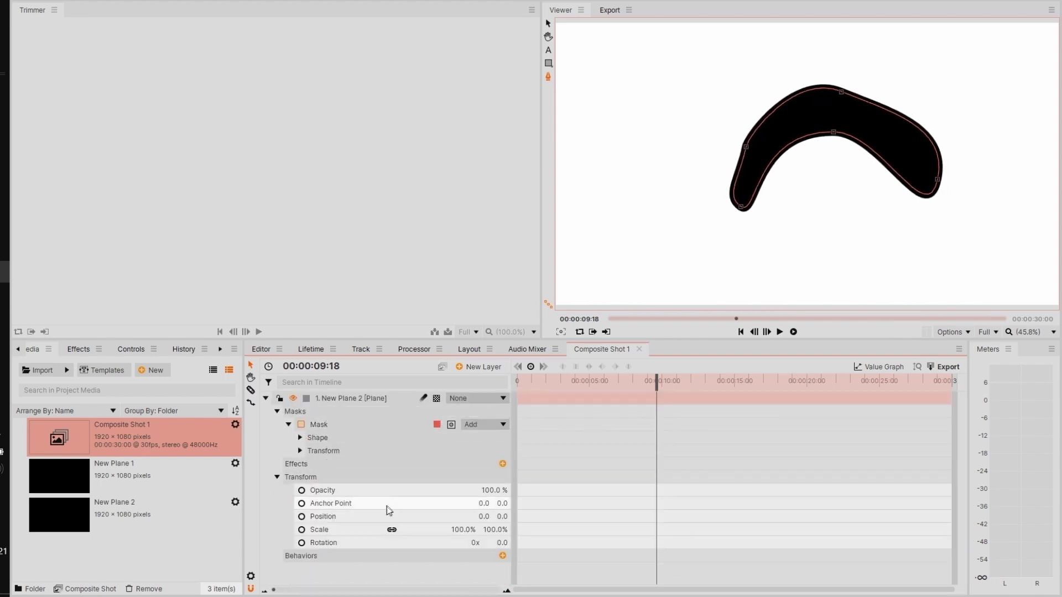
{"action": "left_click", "coordinate": [330, 399]}
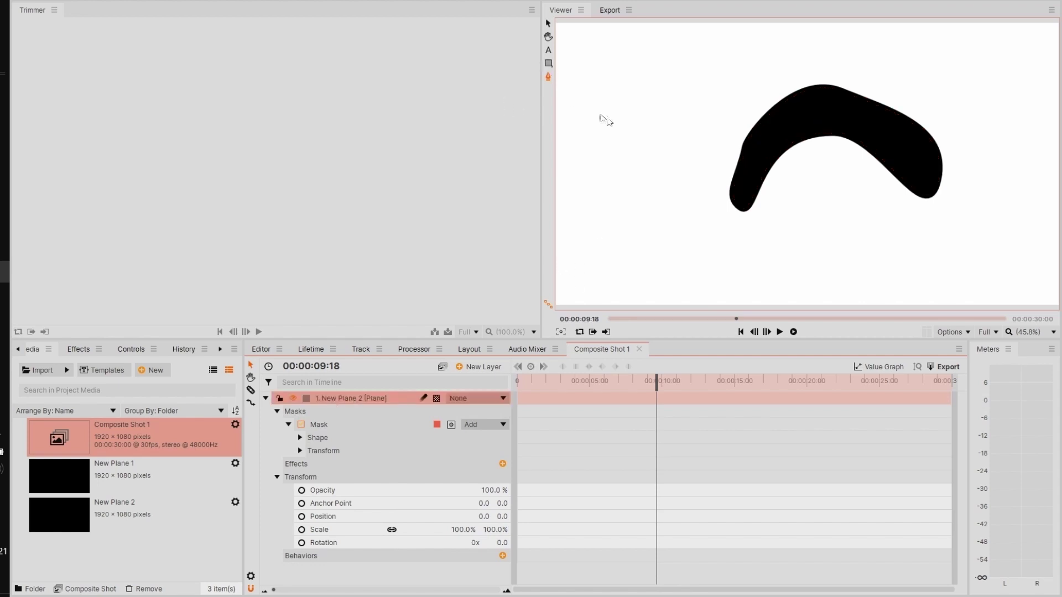
Step: Draw a new four-point mask left of the boomerang arc and nudge its left corner
{"action": "left_click", "coordinate": [616, 133]}
{"action": "left_click", "coordinate": [656, 211]}
{"action": "left_click", "coordinate": [697, 65]}
{"action": "left_click", "coordinate": [614, 98]}
{"action": "left_click", "coordinate": [617, 133]}
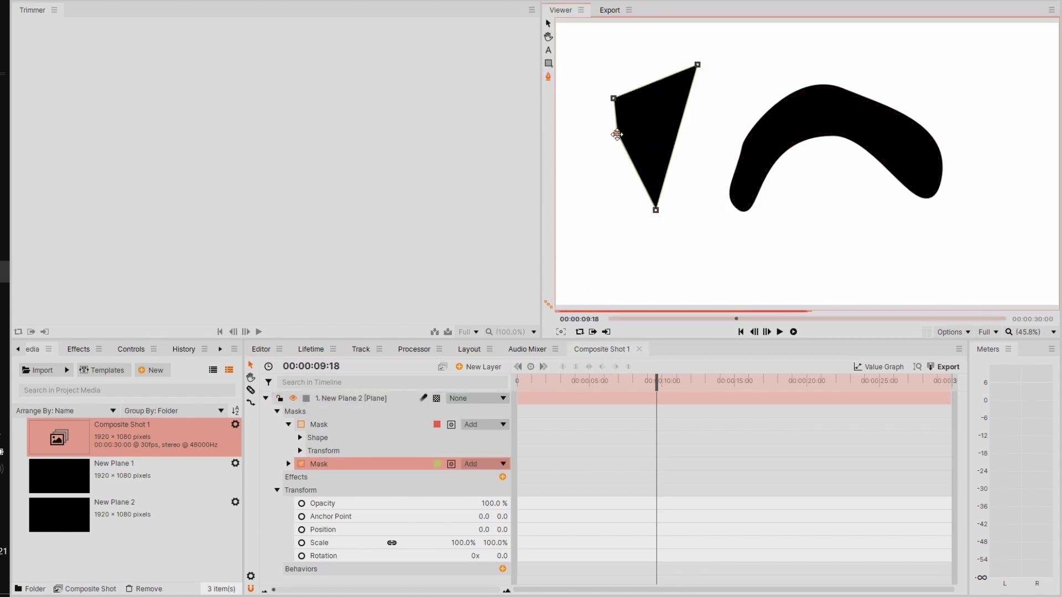
{"action": "left_click_drag", "start_coordinate": [616, 134], "coordinate": [603, 149]}
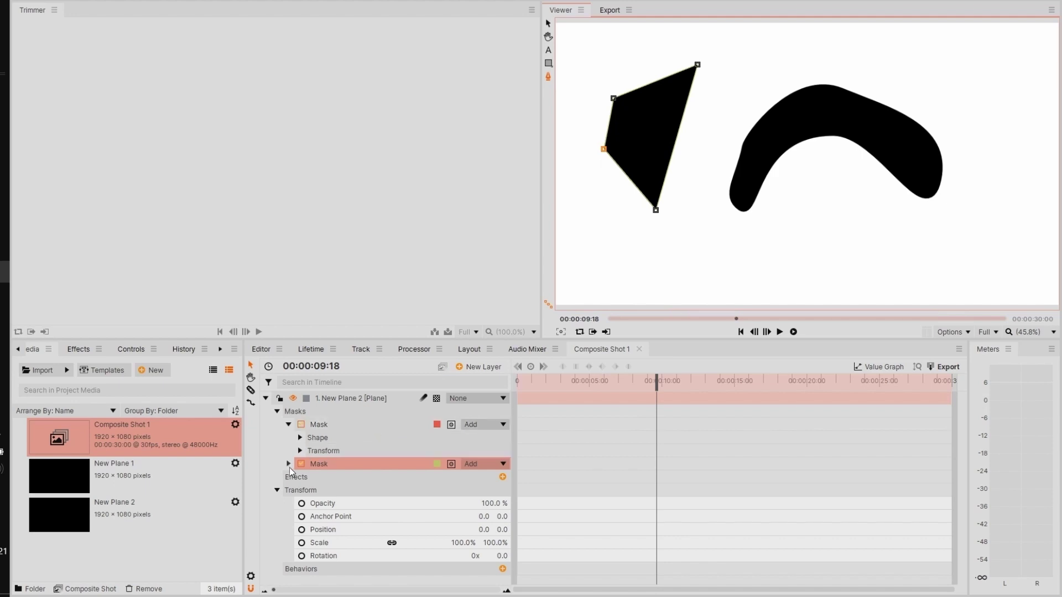
Step: Give the second mask the orange basic colour in Select a Color
{"action": "left_click", "coordinate": [288, 424]}
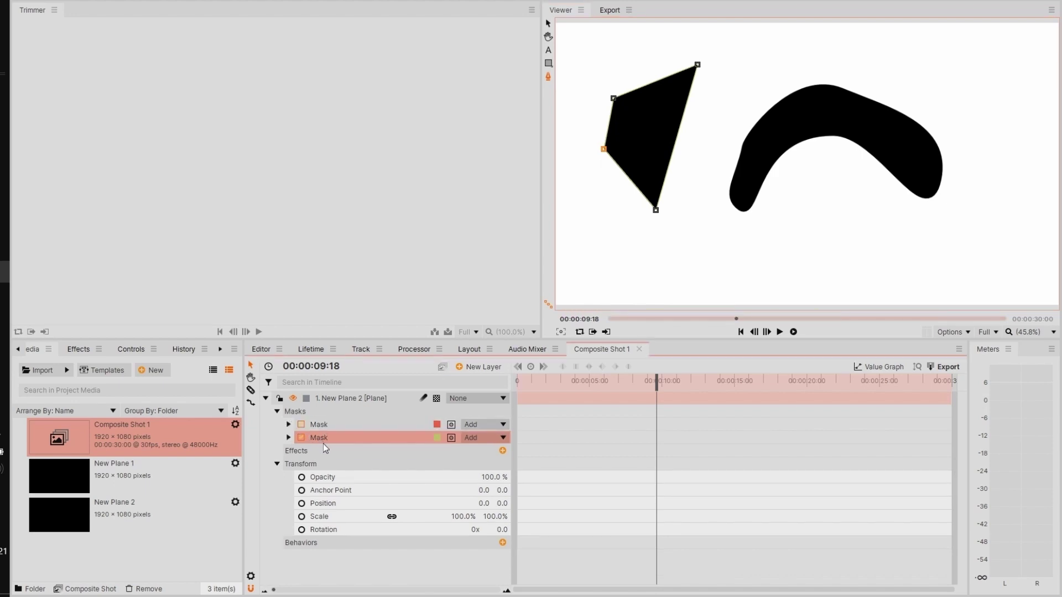
{"action": "left_click", "coordinate": [437, 438]}
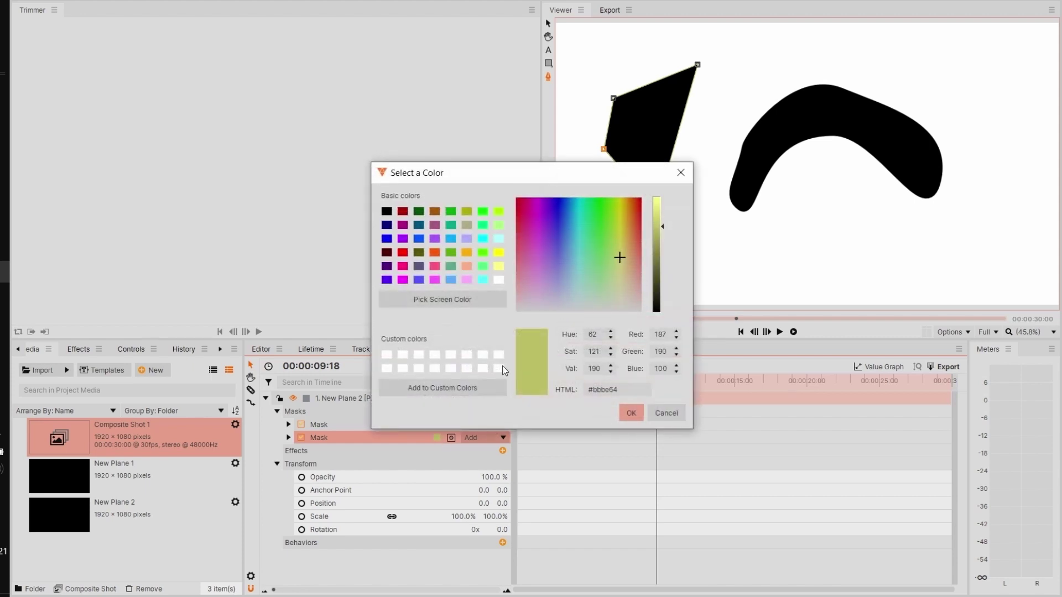
{"action": "left_click", "coordinate": [466, 253]}
{"action": "key", "text": "Return"}
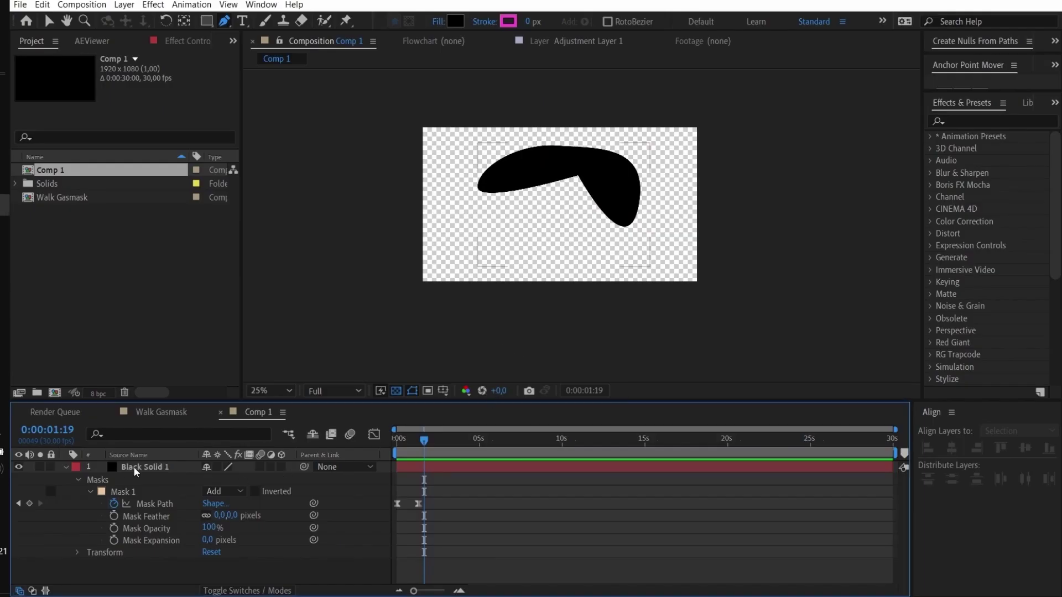
Step: Delete Black Solid 1 and draw a curved filled shape with the Pen tool
{"action": "left_click", "coordinate": [135, 471]}
{"action": "key", "text": "Delete"}
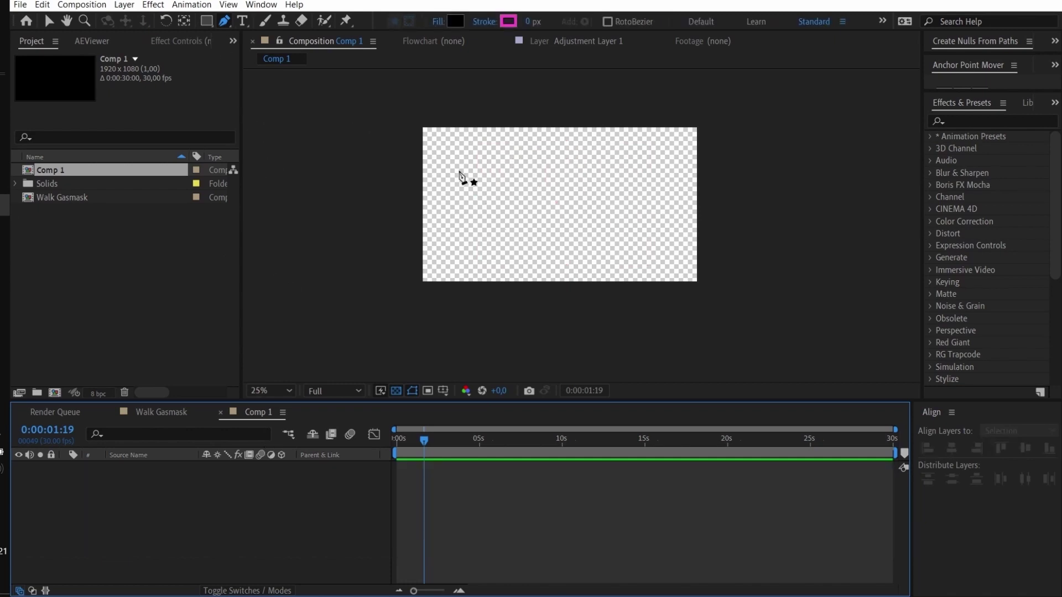
{"action": "left_click", "coordinate": [459, 170]}
{"action": "left_click", "coordinate": [587, 170]}
{"action": "left_click_drag", "start_coordinate": [590, 217], "coordinate": [533, 244]}
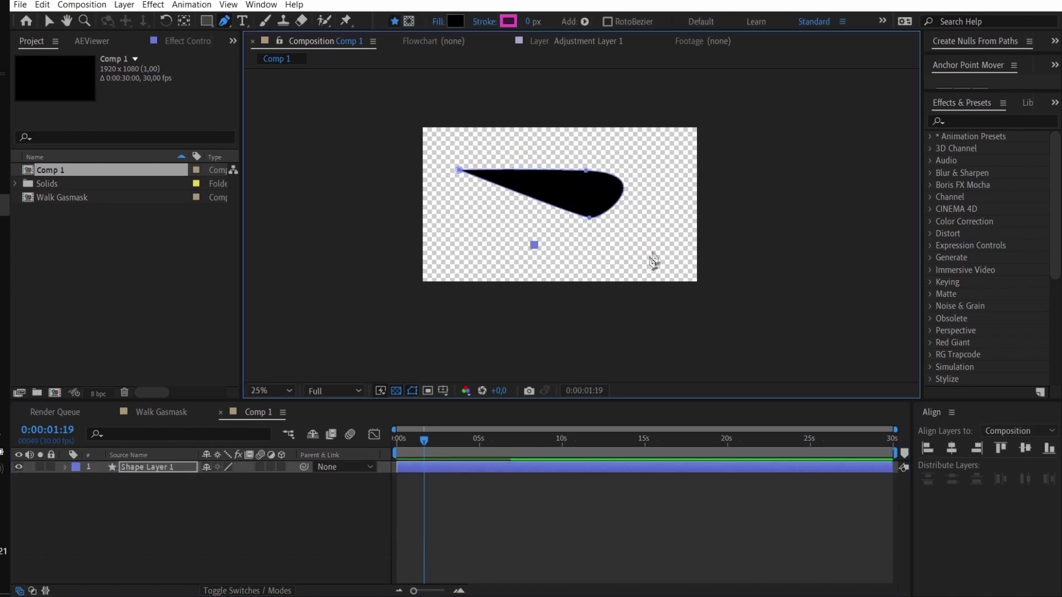
{"action": "left_click_drag", "start_coordinate": [650, 255], "coordinate": [667, 232]}
{"action": "left_click", "coordinate": [666, 160]}
{"action": "left_click_drag", "start_coordinate": [600, 177], "coordinate": [593, 189]}
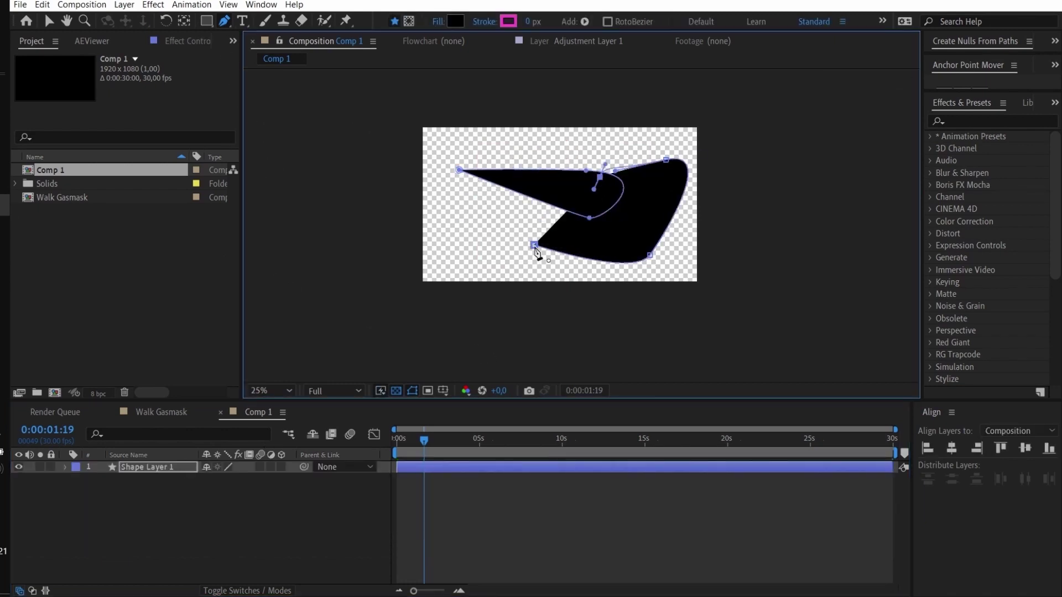
Step: Twirl open Shape Layer 1 > Contents > Shape 2 to reveal its path, stroke and fill
{"action": "left_click", "coordinate": [67, 467]}
{"action": "left_click", "coordinate": [76, 480]}
{"action": "left_click", "coordinate": [88, 493]}
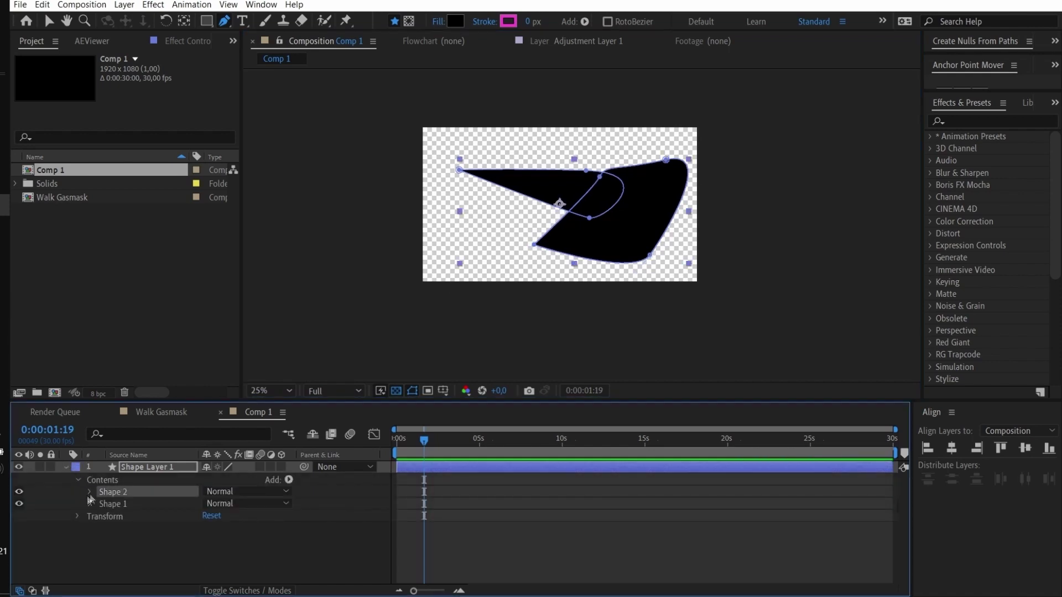
{"action": "left_click", "coordinate": [90, 492]}
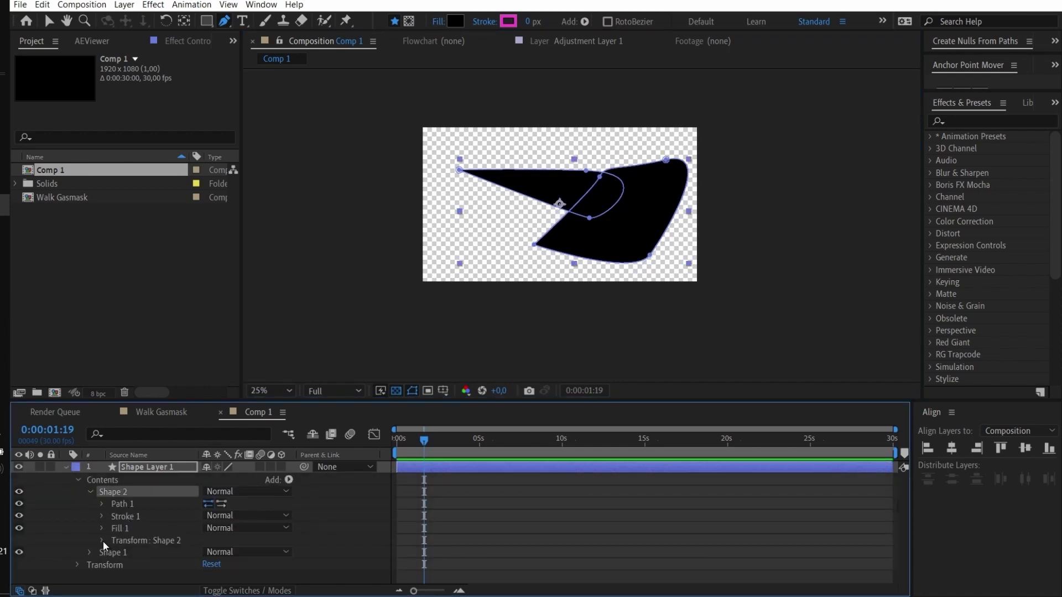
{"action": "scroll", "coordinate": [132, 556], "scroll_direction": "down", "scroll_amount": 2}
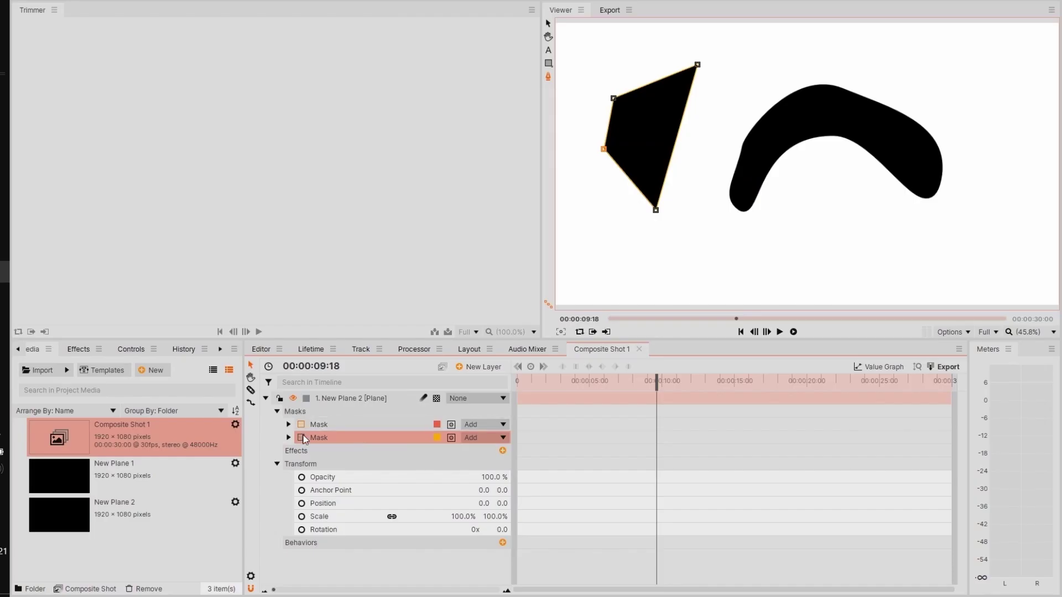
Step: Expand the second mask and browse the Blurs and 360° Video effect categories
{"action": "left_click", "coordinate": [288, 438]}
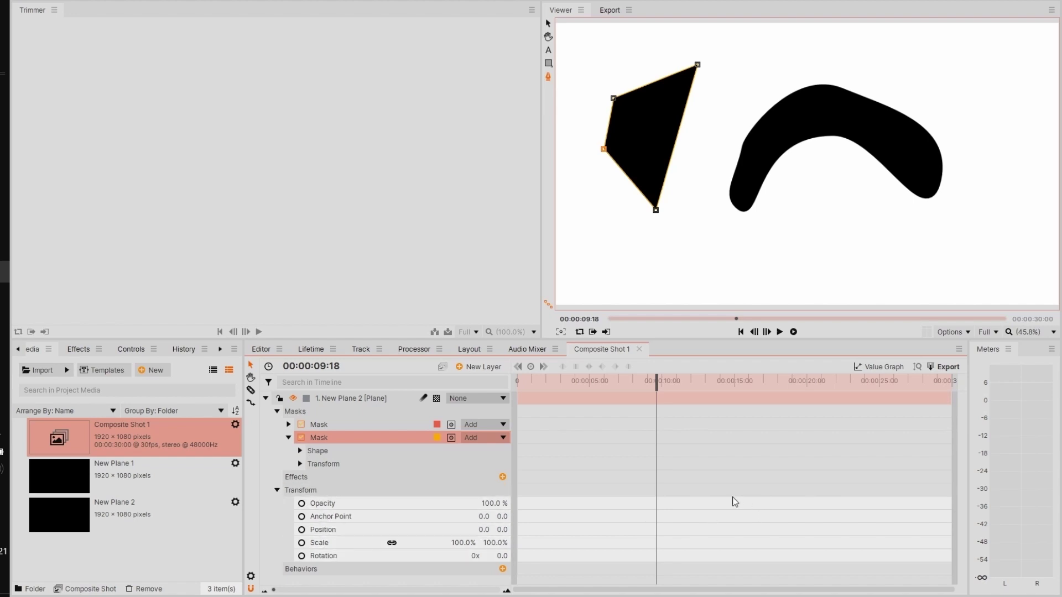
{"action": "left_click", "coordinate": [502, 478]}
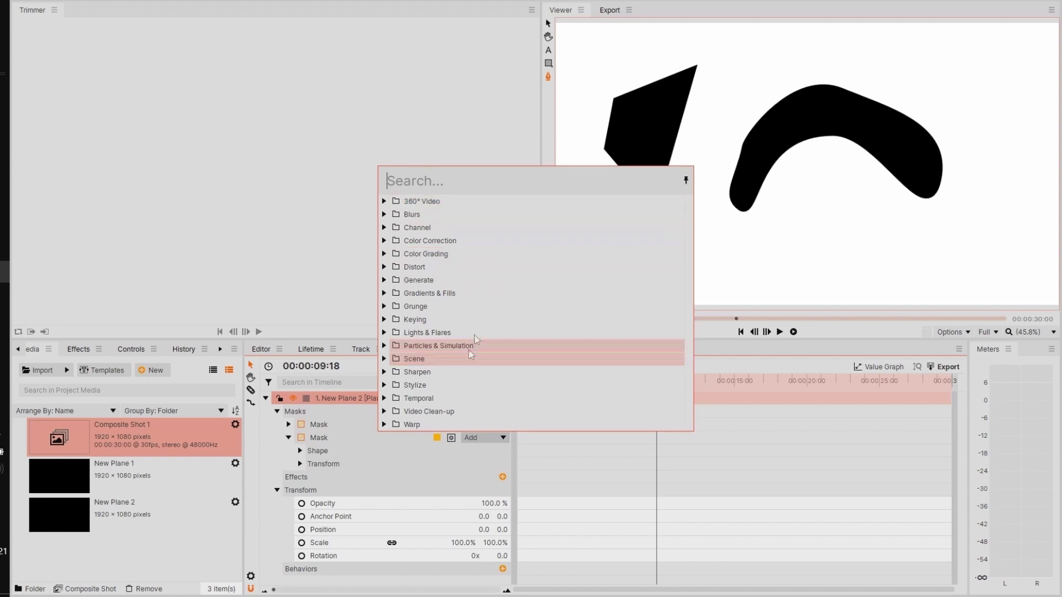
{"action": "left_click", "coordinate": [384, 214]}
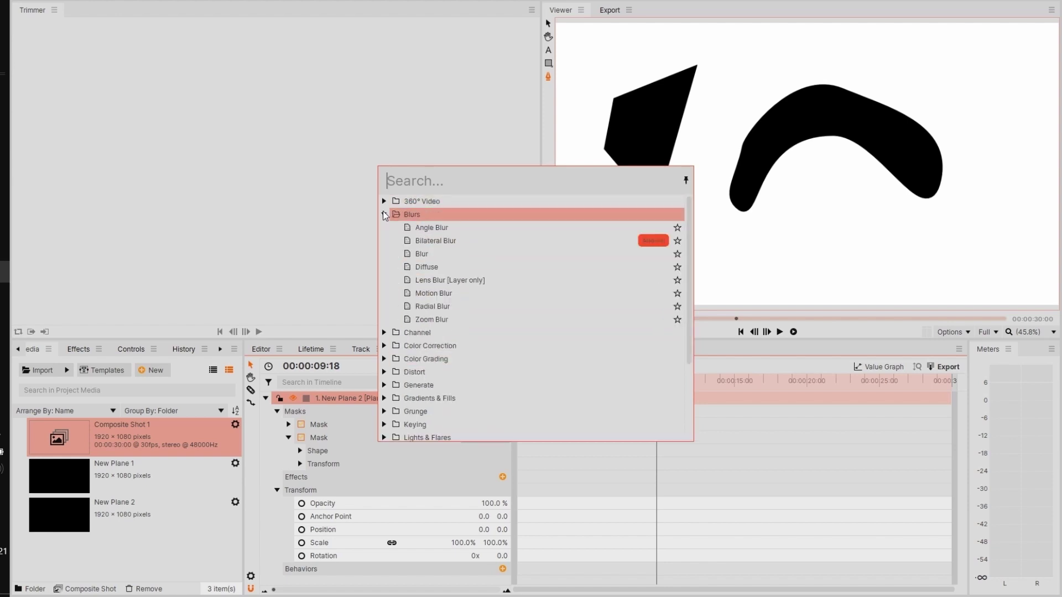
{"action": "left_click", "coordinate": [384, 214]}
{"action": "left_click", "coordinate": [384, 201]}
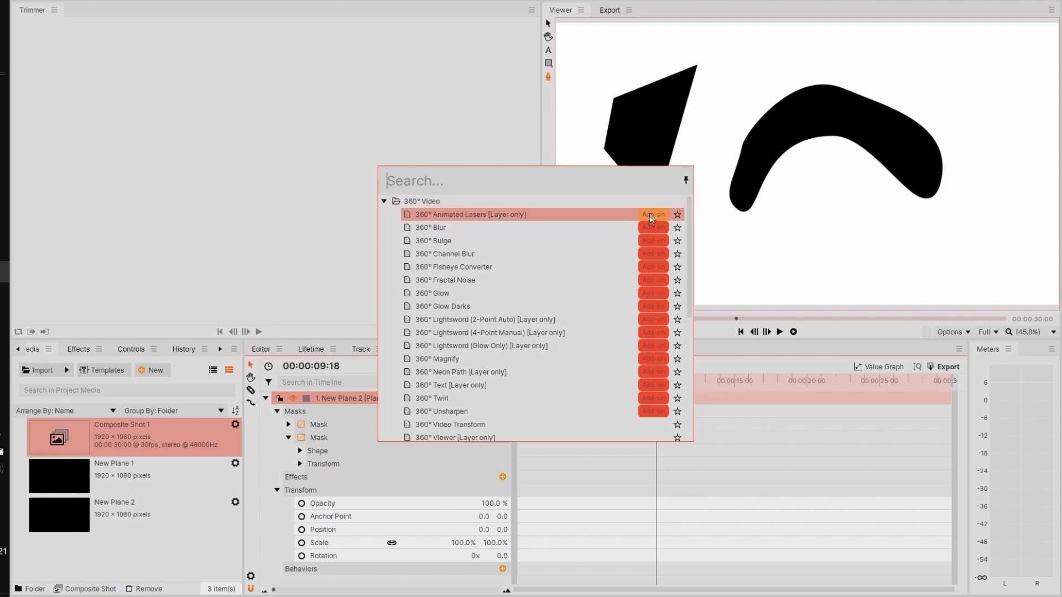
{"action": "left_click", "coordinate": [383, 201]}
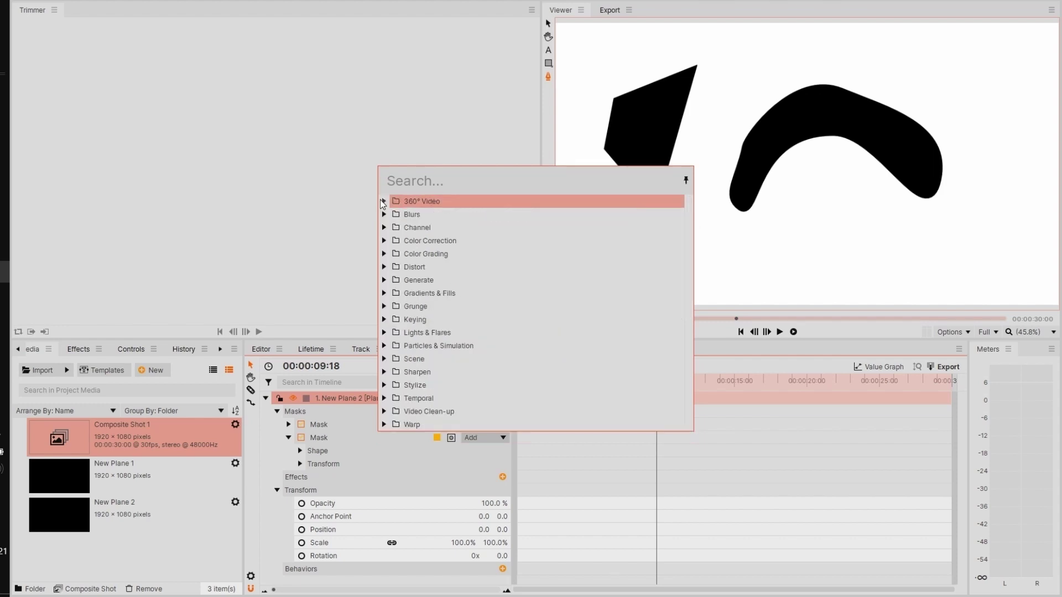
Step: Apply and remove Color Cycle from Color Grading, then open the layer's Behavior folder
{"action": "left_click", "coordinate": [384, 254]}
{"action": "double_click", "coordinate": [472, 312]}
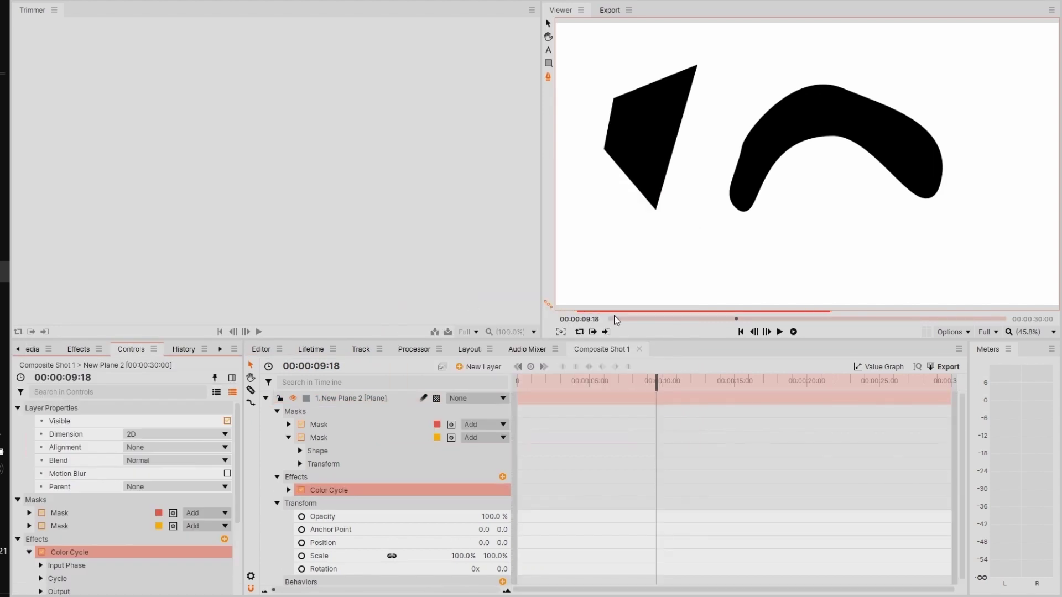
{"action": "key", "text": "Delete"}
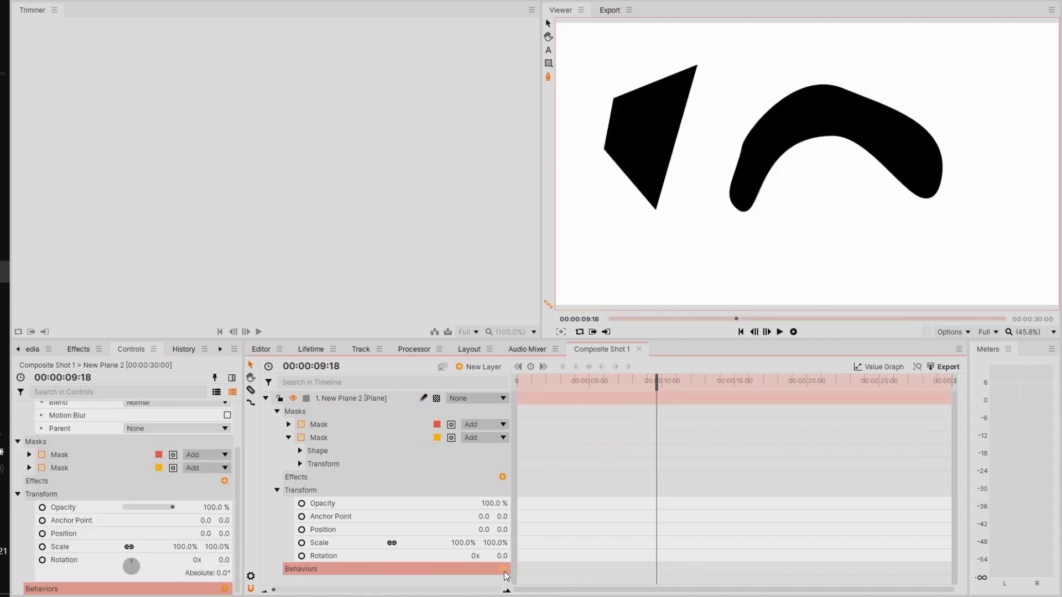
{"action": "left_click", "coordinate": [503, 569]}
{"action": "left_click", "coordinate": [390, 215]}
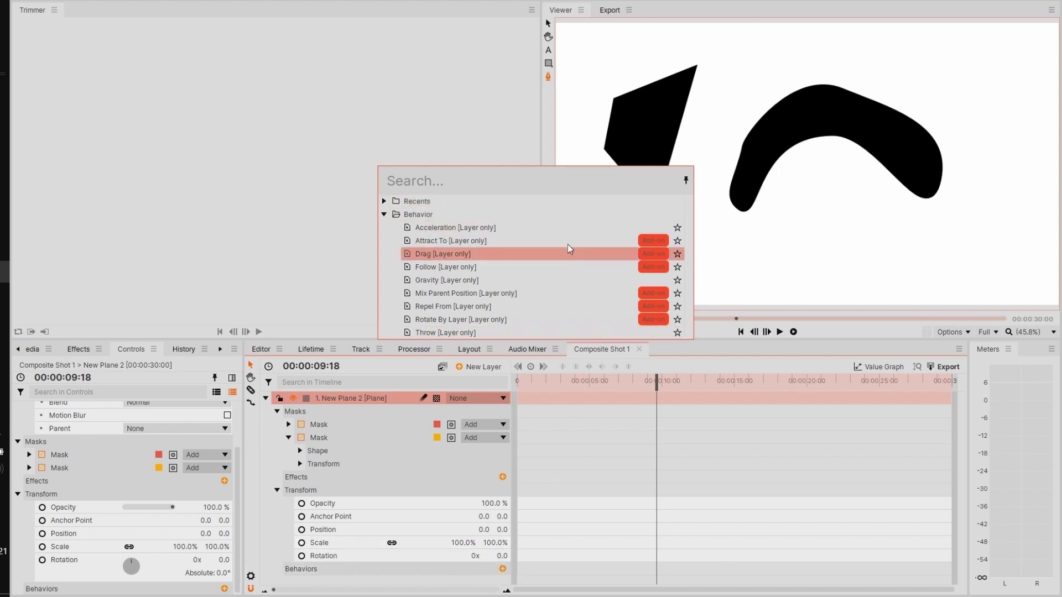
Step: Add and then remove Gravity at 0s, and give the layer controls a larger panel with a wider viewer
{"action": "double_click", "coordinate": [525, 282]}
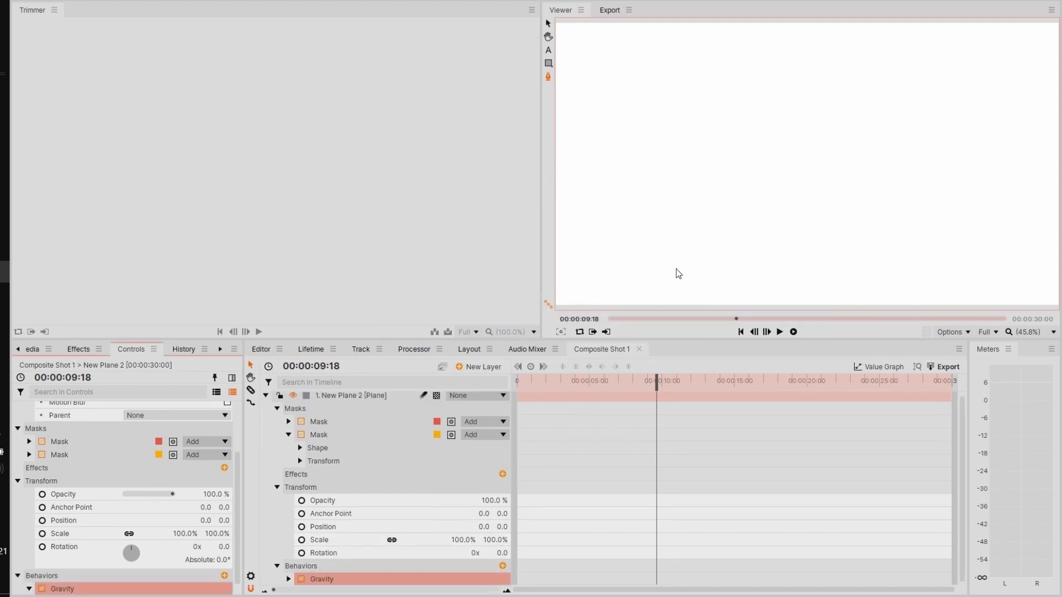
{"action": "left_click_drag", "start_coordinate": [650, 389], "coordinate": [588, 399]}
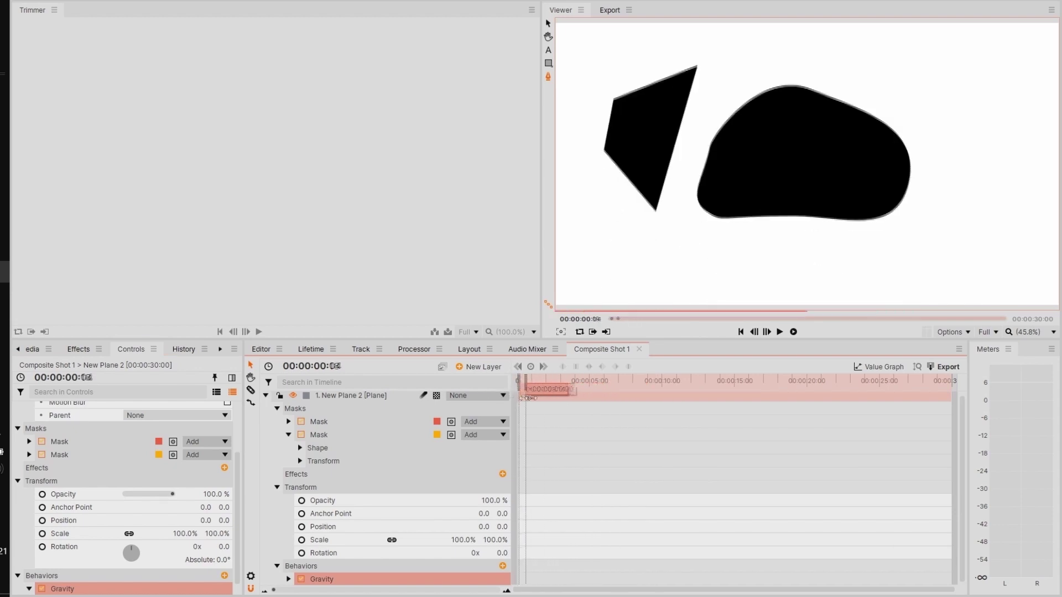
{"action": "left_click_drag", "start_coordinate": [587, 399], "coordinate": [518, 398]}
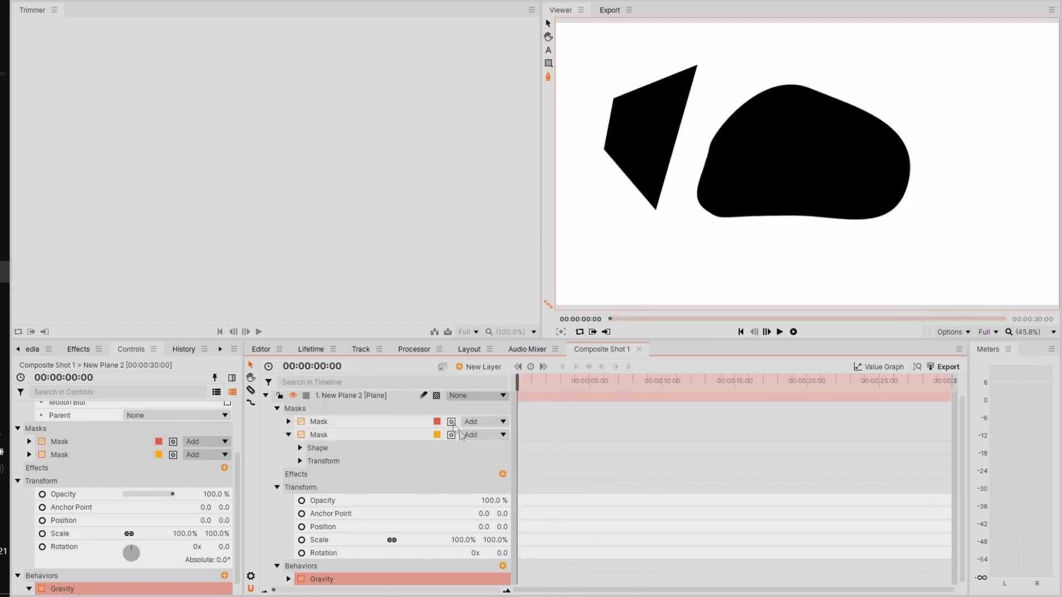
{"action": "key", "text": "Delete"}
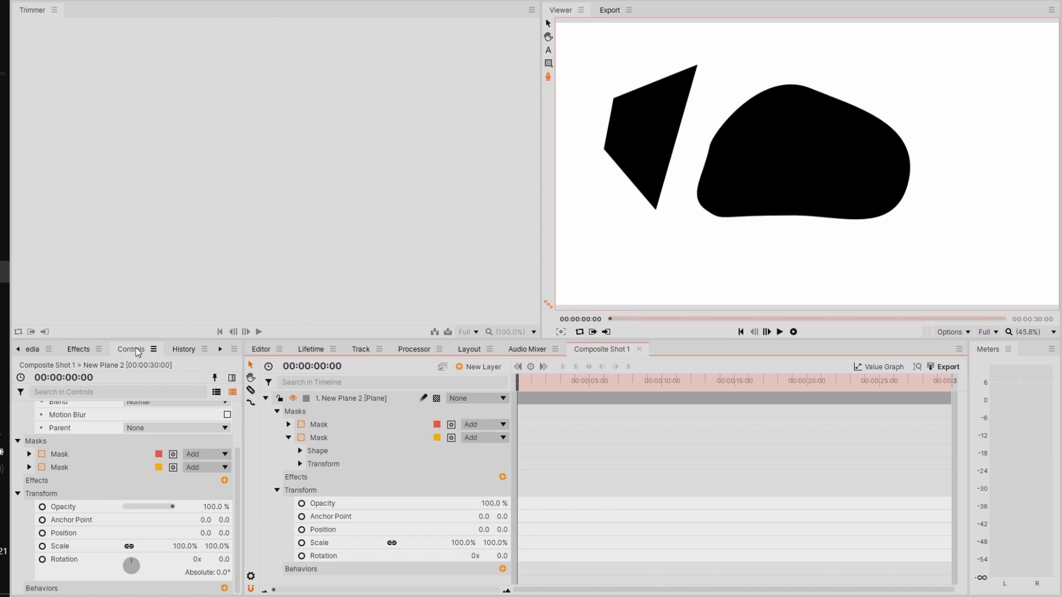
{"action": "left_click_drag", "start_coordinate": [138, 350], "coordinate": [125, 33]}
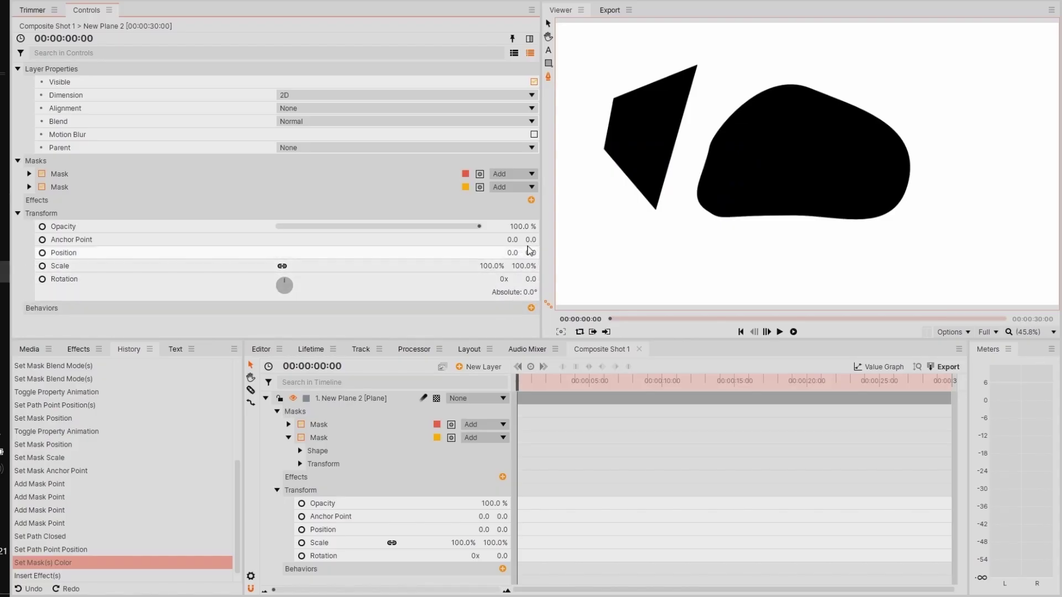
{"action": "left_click_drag", "start_coordinate": [539, 230], "coordinate": [412, 232]}
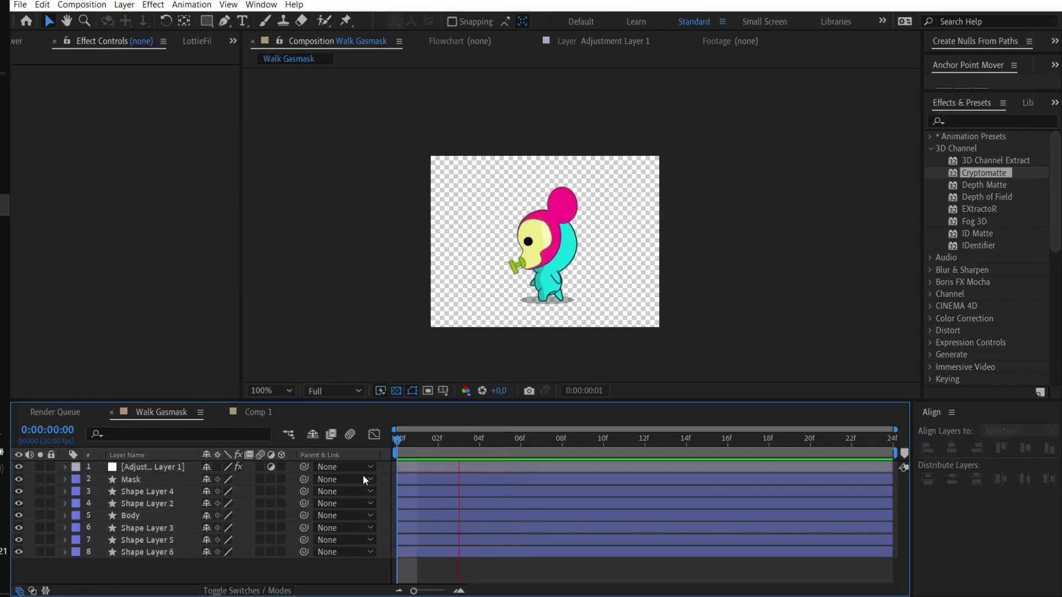
Step: Select the Mask layer in Walk Gasmask, press U, and select its Shape 3 path property
{"action": "left_click", "coordinate": [140, 479]}
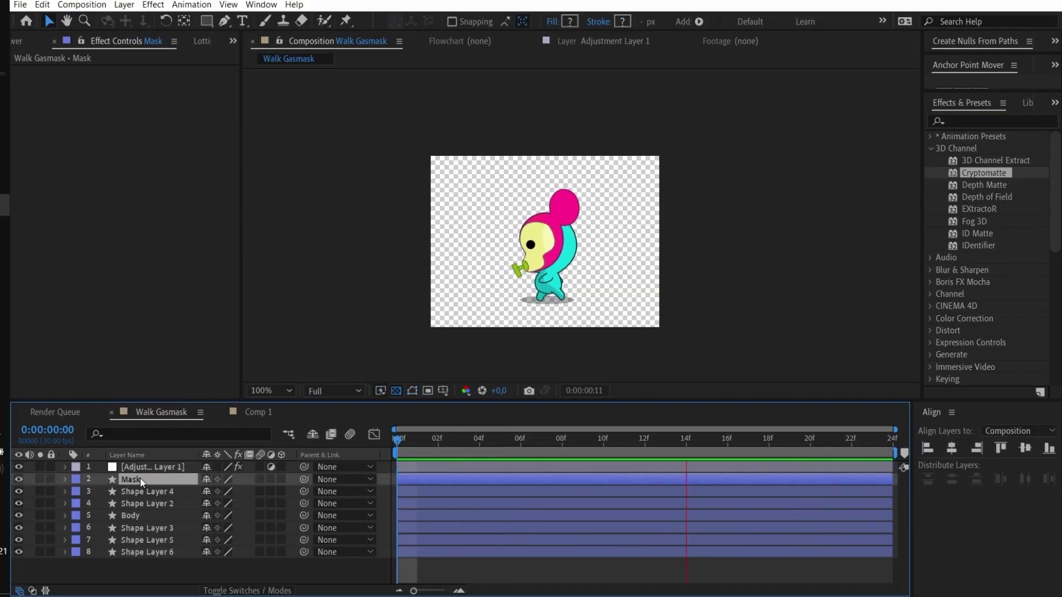
{"action": "key", "text": "space"}
{"action": "key", "text": "u"}
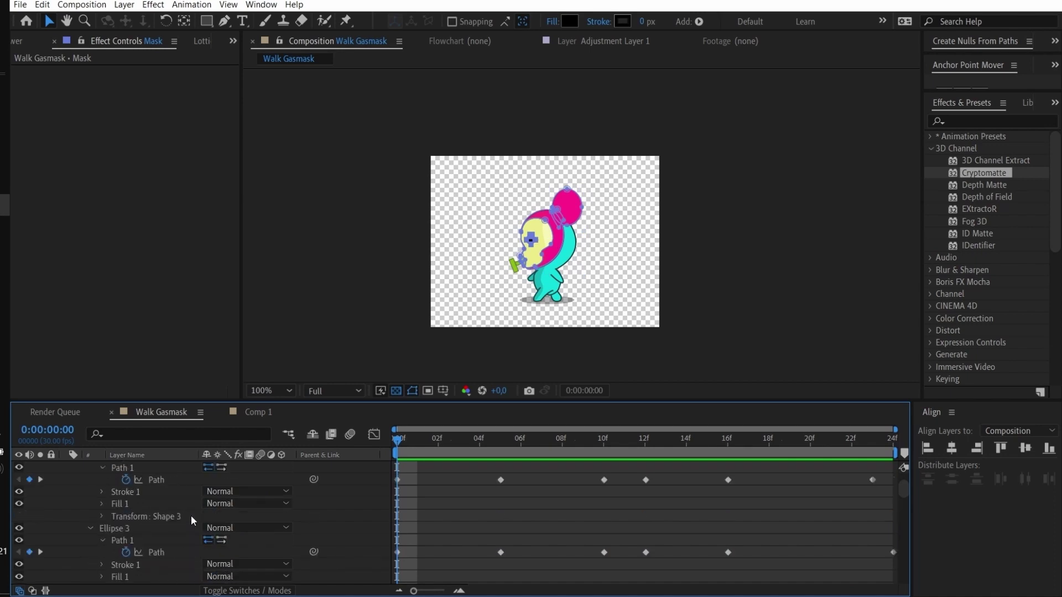
{"action": "scroll", "coordinate": [191, 515], "scroll_direction": "up", "scroll_amount": 2}
{"action": "left_click", "coordinate": [160, 528]}
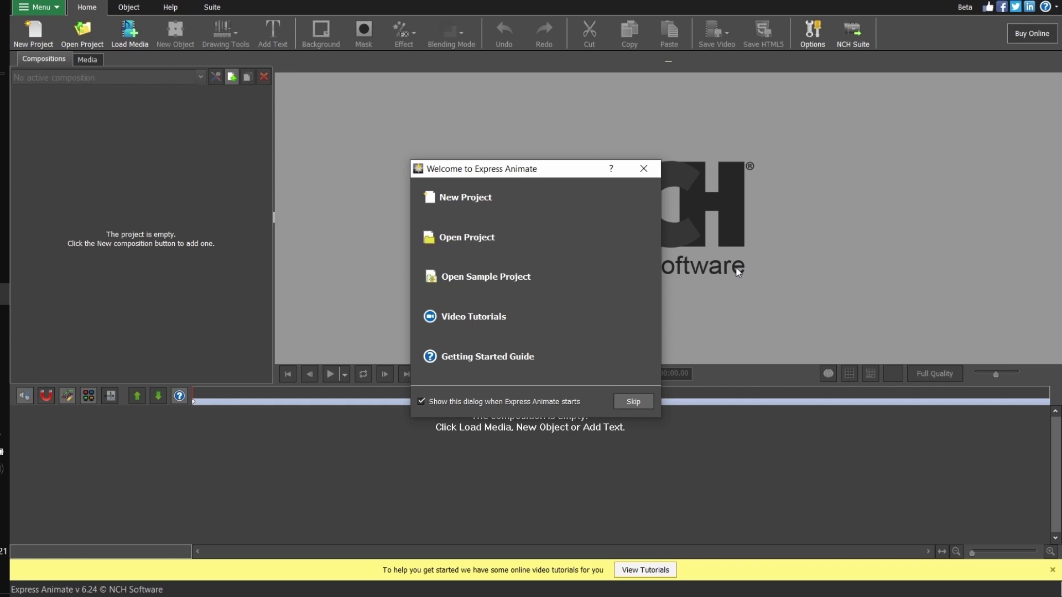
Step: Create a new project from the Welcome dialog, opening an empty black Composition 1
{"action": "left_click", "coordinate": [460, 204]}
{"action": "scroll", "coordinate": [460, 208], "scroll_direction": "down", "scroll_amount": 1}
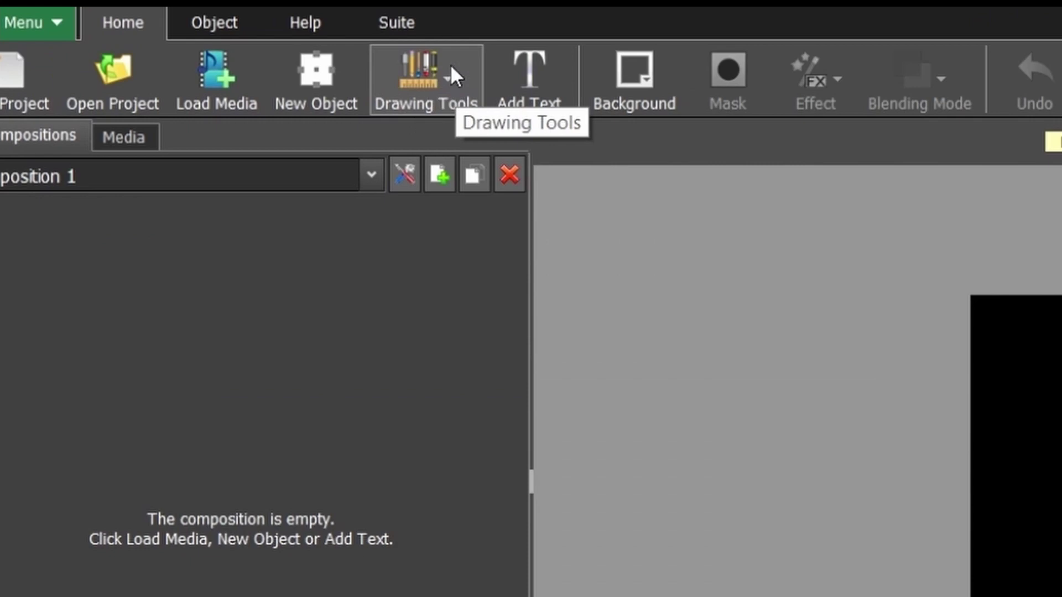
Step: Draw and close a five-point Bezier curve into a green-filled shape, then refine one vertex
{"action": "left_click", "coordinate": [450, 67]}
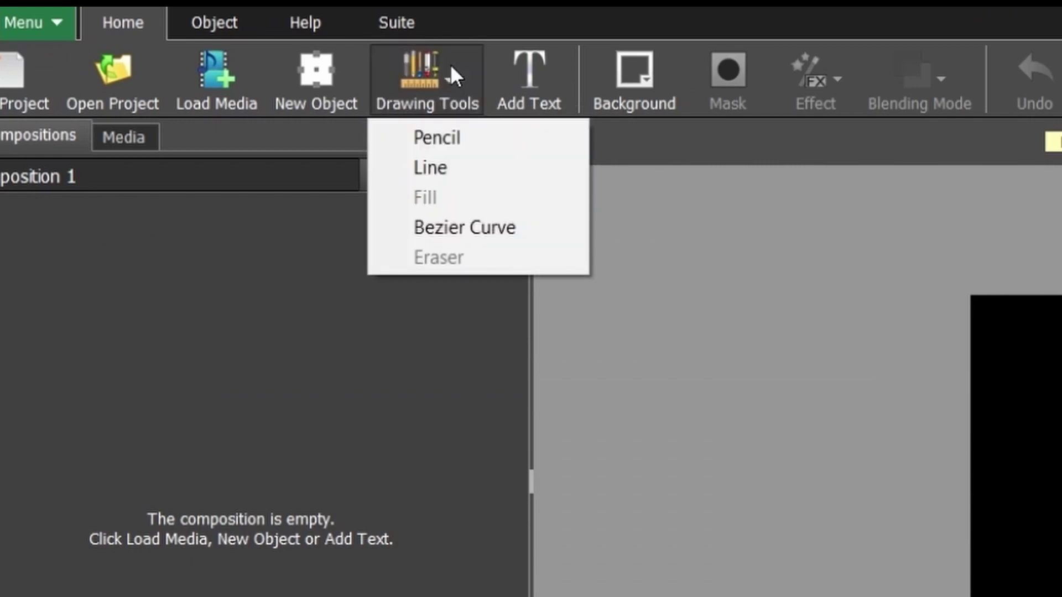
{"action": "left_click", "coordinate": [503, 231]}
{"action": "left_click", "coordinate": [541, 213]}
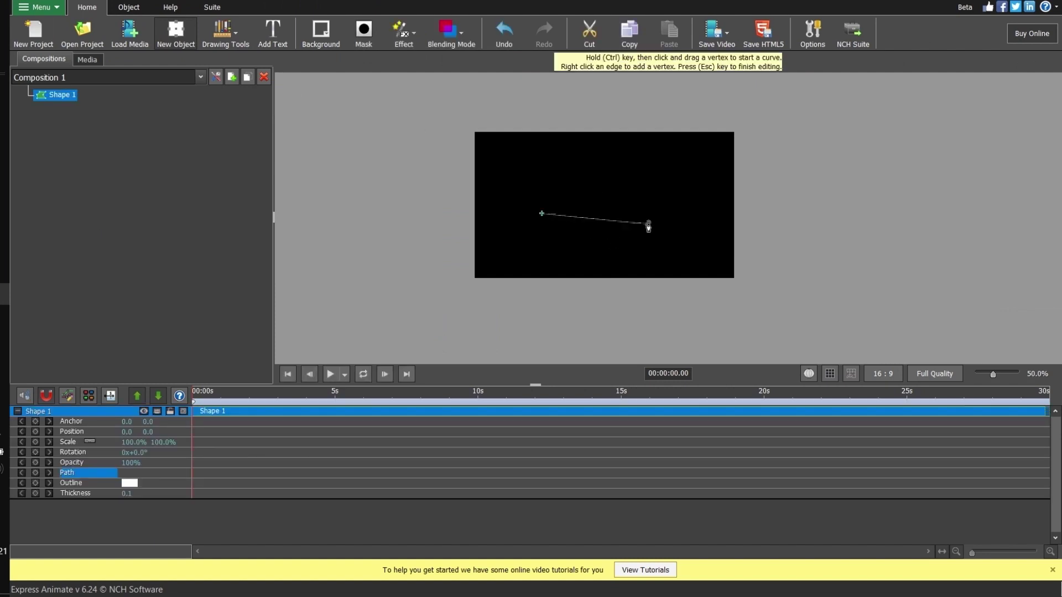
{"action": "left_click", "coordinate": [649, 223]}
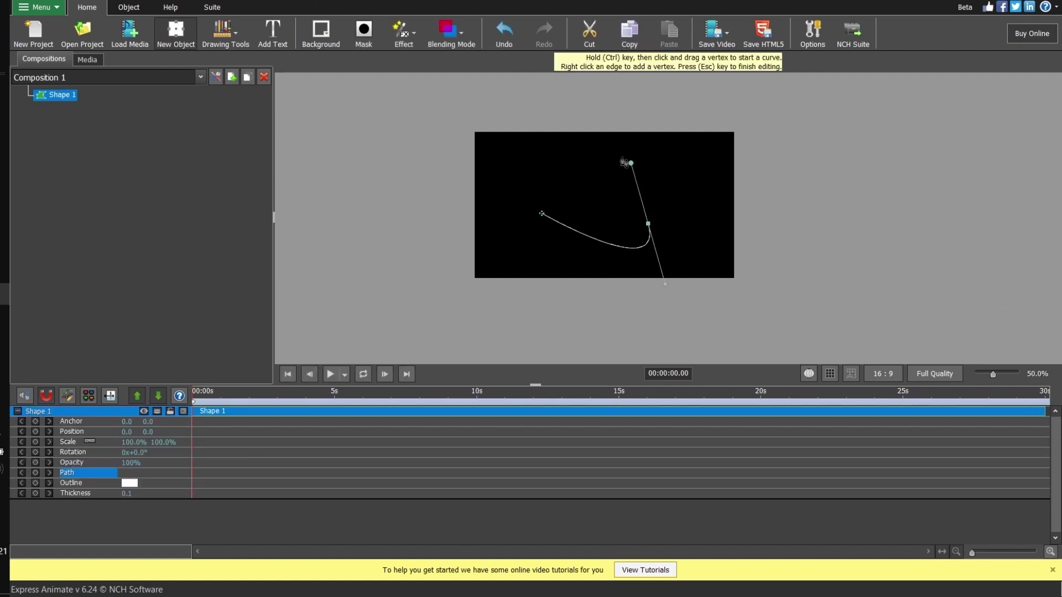
{"action": "left_click", "coordinate": [631, 163]}
{"action": "left_click", "coordinate": [582, 146]}
{"action": "left_click", "coordinate": [534, 177]}
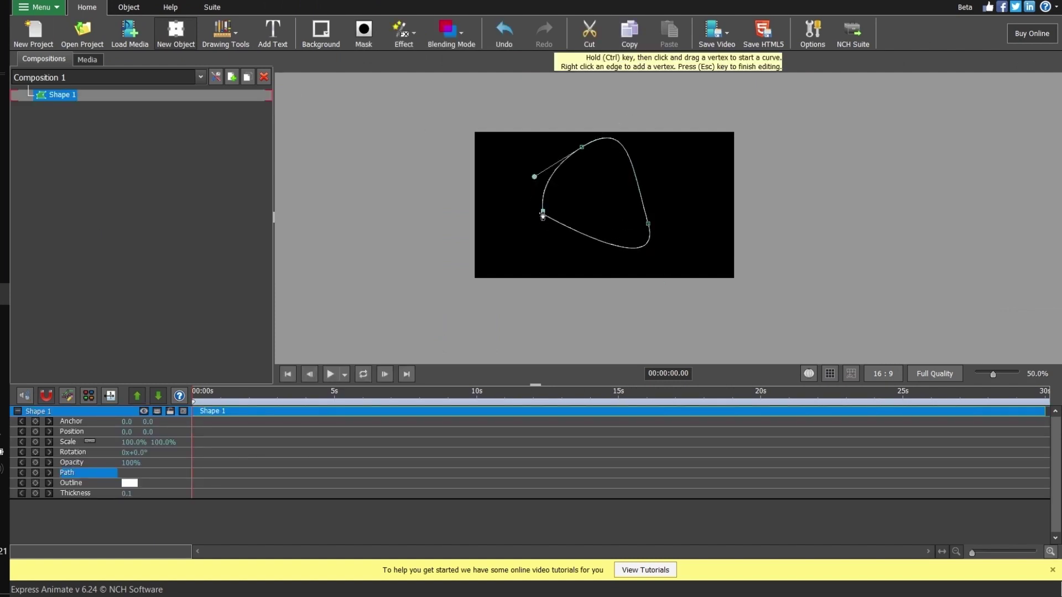
{"action": "left_click", "coordinate": [542, 215]}
{"action": "scroll", "coordinate": [541, 214], "scroll_direction": "up", "scroll_amount": 3}
{"action": "left_click_drag", "start_coordinate": [540, 199], "coordinate": [509, 183]}
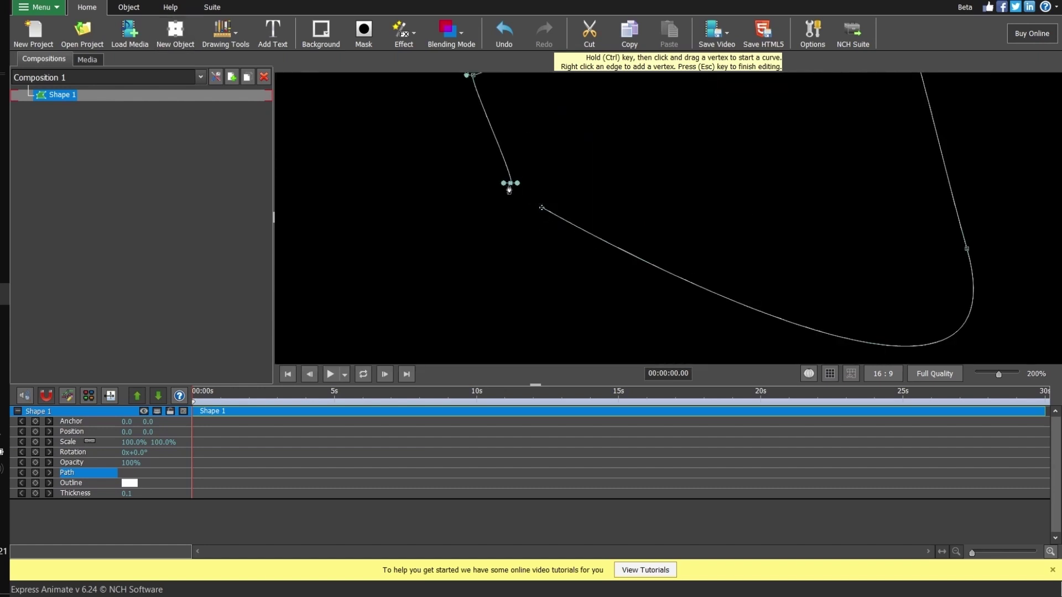
{"action": "key", "text": "Escape"}
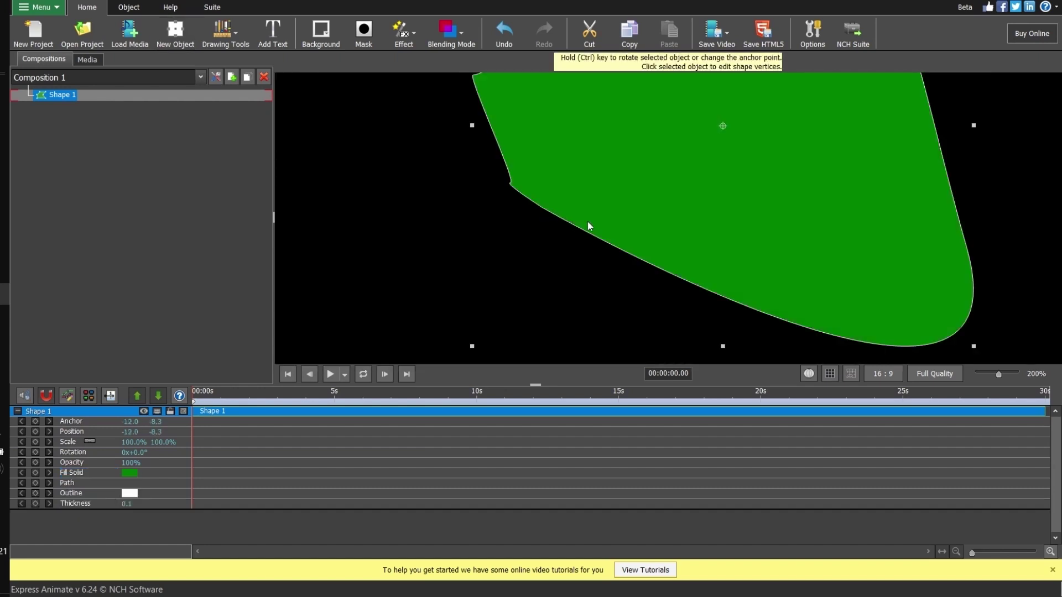
Step: Rotate the green shape to about 3.5° and reposition it down and right in the frame
{"action": "scroll", "coordinate": [588, 226], "scroll_direction": "down", "scroll_amount": 4}
{"action": "scroll", "coordinate": [587, 236], "scroll_direction": "up", "scroll_amount": 3}
{"action": "scroll", "coordinate": [596, 238], "scroll_direction": "down", "scroll_amount": 1}
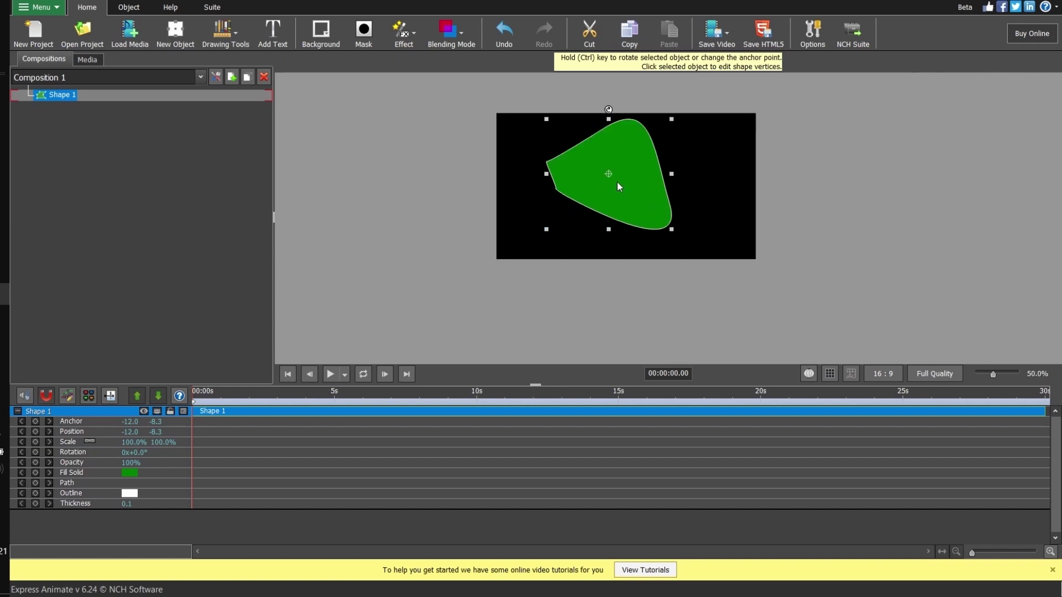
{"action": "left_click_drag", "start_coordinate": [618, 186], "coordinate": [625, 198]}
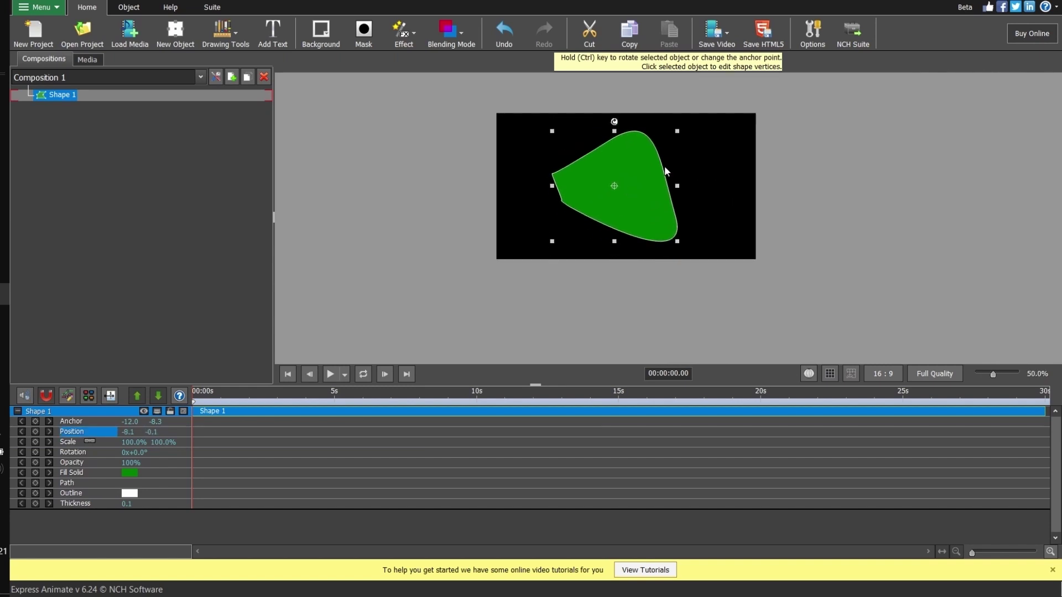
{"action": "scroll", "coordinate": [623, 139], "scroll_direction": "up", "scroll_amount": 1}
{"action": "mouse_move", "coordinate": [615, 124]}
{"action": "left_mouse_down"}
{"action": "mouse_move", "coordinate": [550, 137]}
{"action": "mouse_move", "coordinate": [628, 110]}
{"action": "left_mouse_up"}
{"action": "left_click_drag", "start_coordinate": [621, 244], "coordinate": [626, 227]}
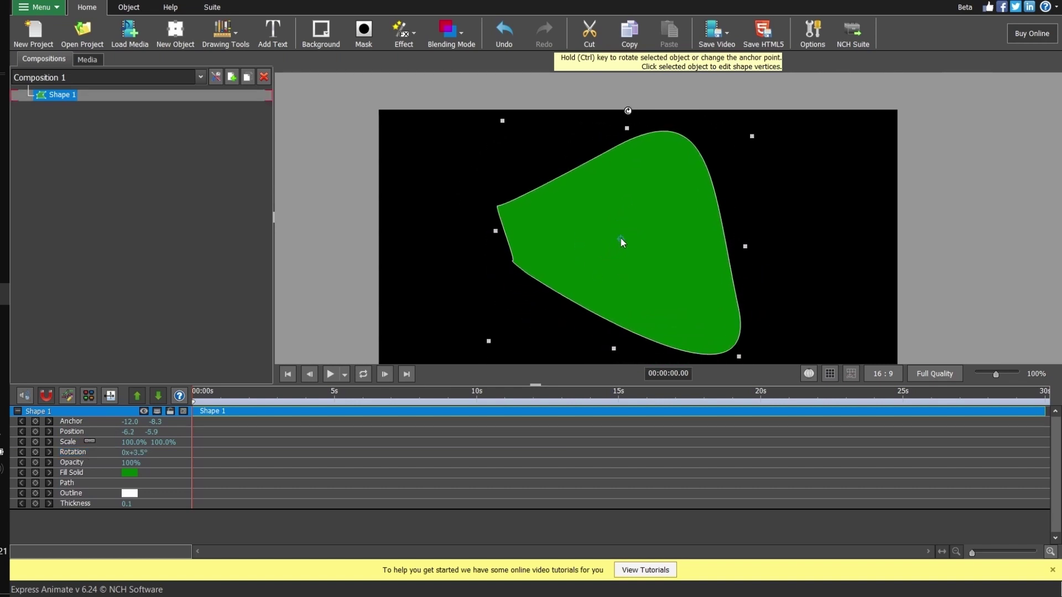
{"action": "left_click_drag", "start_coordinate": [626, 239], "coordinate": [644, 230]}
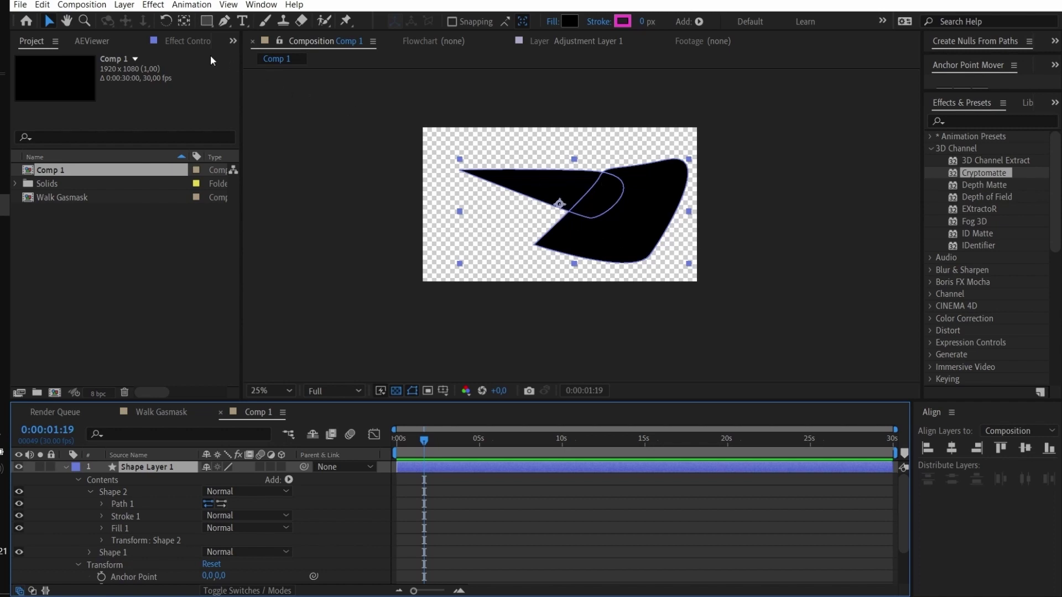
Step: Drag Shape Layer 1's anchor point down-left with the Pan Behind tool, then return to Selection
{"action": "key", "text": "y"}
{"action": "left_click_drag", "start_coordinate": [559, 203], "coordinate": [545, 212]}
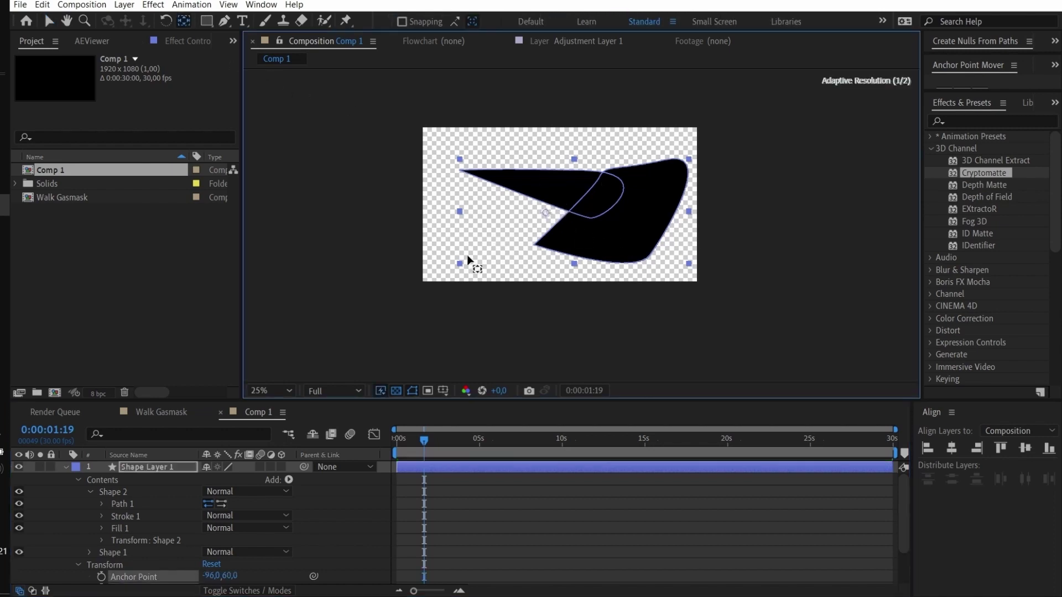
{"action": "left_click_drag", "start_coordinate": [467, 260], "coordinate": [464, 245]}
{"action": "key", "text": "v"}
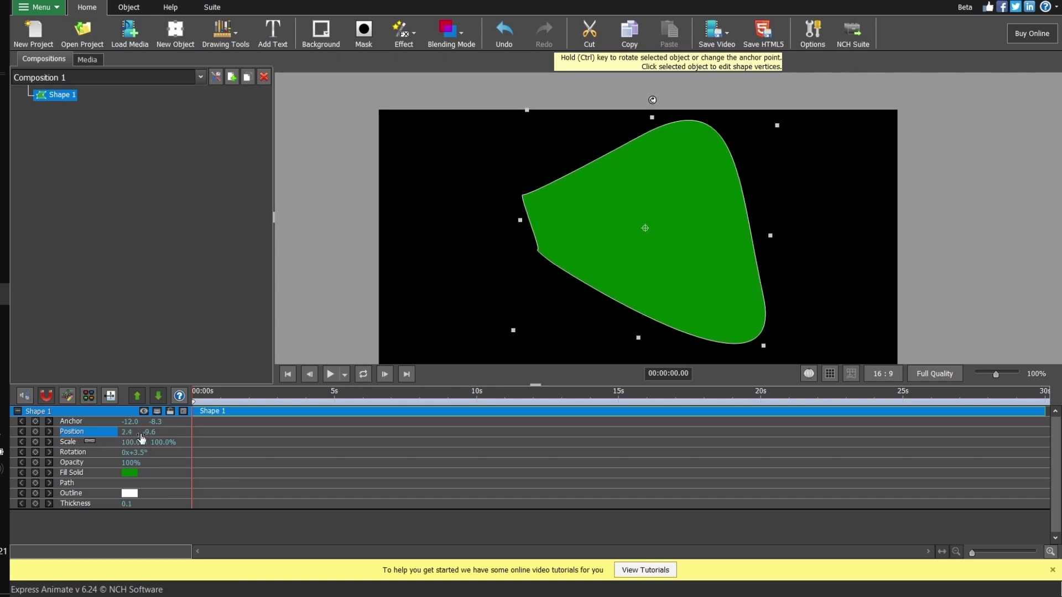
Step: Scrub the green shape's Position X value down to -4.1
{"action": "mouse_move", "coordinate": [127, 437]}
{"action": "left_mouse_down"}
{"action": "mouse_move", "coordinate": [101, 435]}
{"action": "mouse_move", "coordinate": [160, 433]}
{"action": "mouse_move", "coordinate": [136, 446]}
{"action": "mouse_move", "coordinate": [551, 516]}
{"action": "left_mouse_up"}
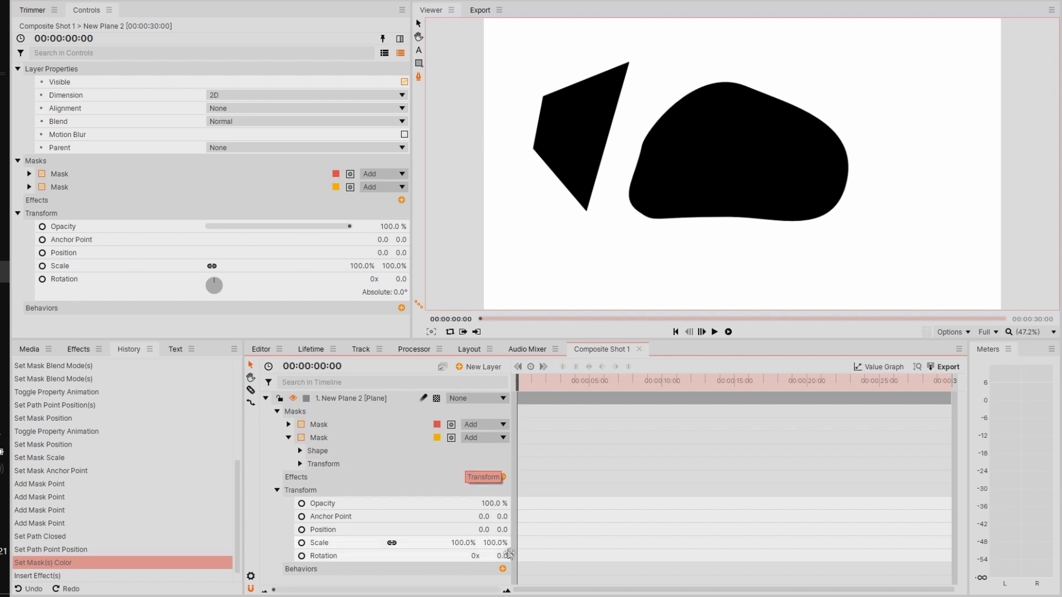
Step: Scrub New Plane 2's Transform Rotation to 1097 degrees
{"action": "mouse_move", "coordinate": [497, 556]}
{"action": "left_mouse_down"}
{"action": "mouse_move", "coordinate": [531, 555]}
{"action": "mouse_move", "coordinate": [485, 569]}
{"action": "mouse_move", "coordinate": [487, 556]}
{"action": "mouse_move", "coordinate": [470, 556]}
{"action": "left_mouse_up"}
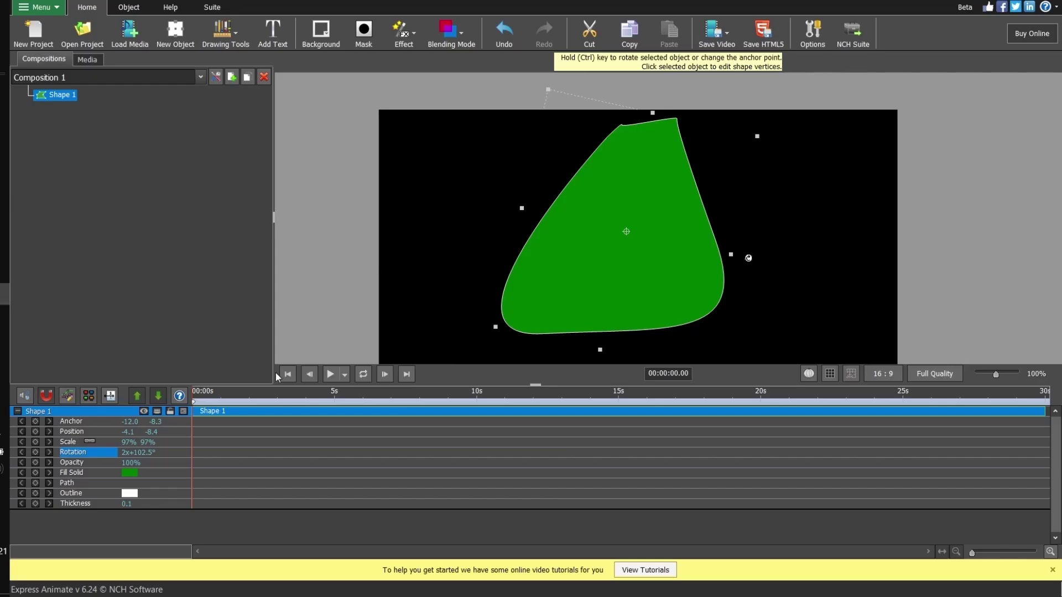
Step: Rotate the green shape to 2x+213.5° and open its Path for vertex editing
{"action": "left_click_drag", "start_coordinate": [131, 459], "coordinate": [211, 455]}
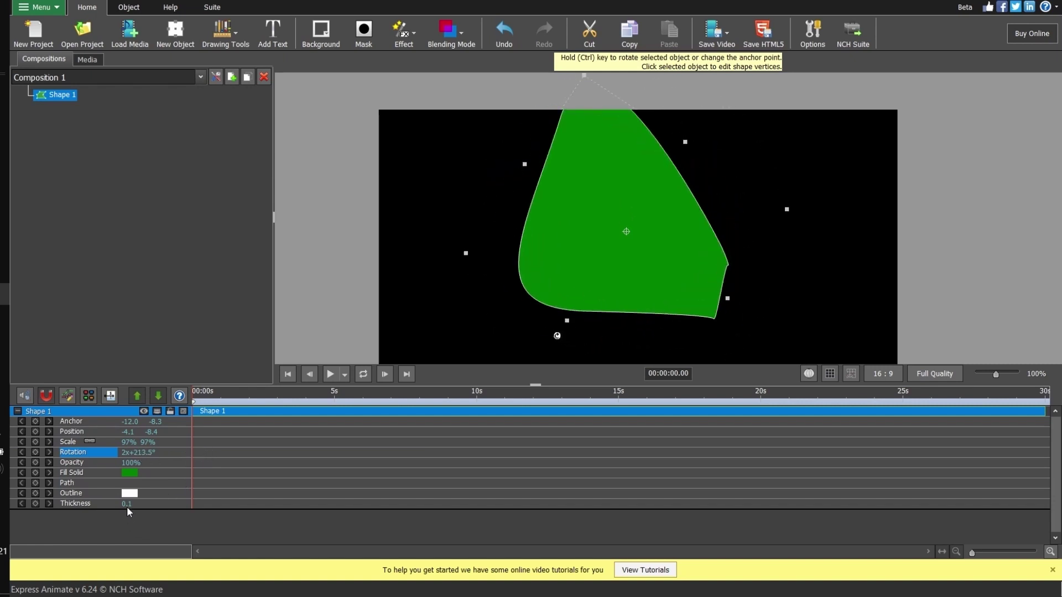
{"action": "left_click", "coordinate": [72, 485]}
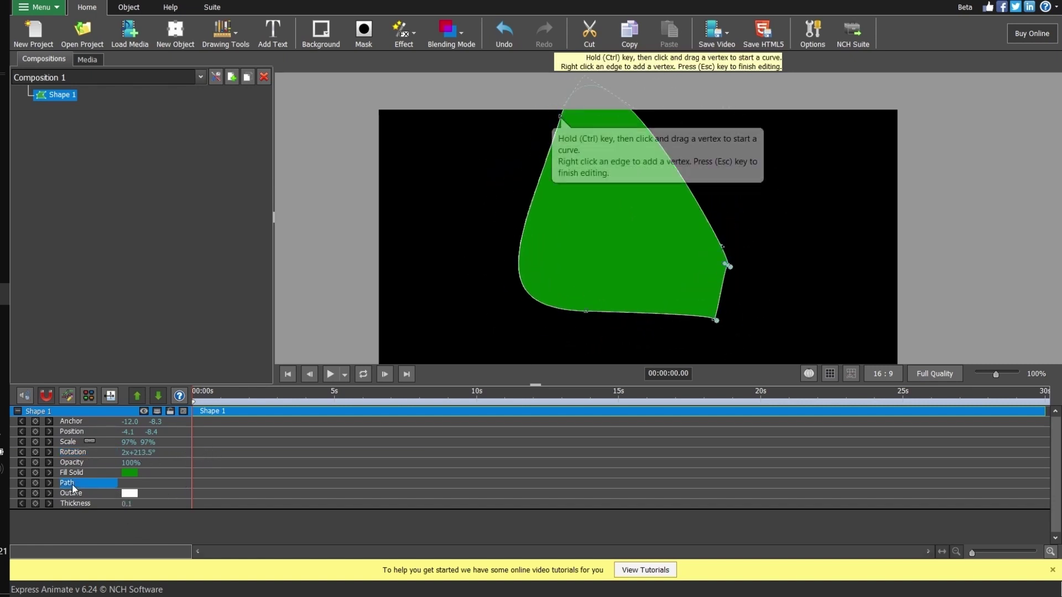
Step: Key the path at 0s, then at about 3.25s drag vertices into a hooked, finned outline
{"action": "left_click", "coordinate": [37, 483]}
{"action": "left_click_drag", "start_coordinate": [244, 408], "coordinate": [301, 417]}
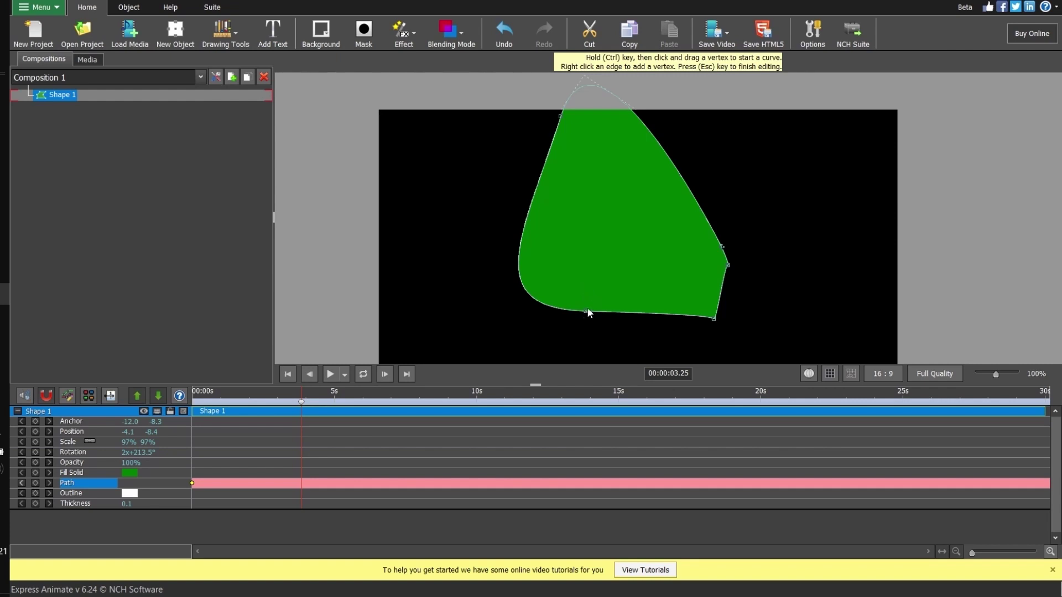
{"action": "mouse_move", "coordinate": [588, 313]}
{"action": "left_mouse_down"}
{"action": "mouse_move", "coordinate": [560, 121]}
{"action": "mouse_move", "coordinate": [447, 205]}
{"action": "left_mouse_up"}
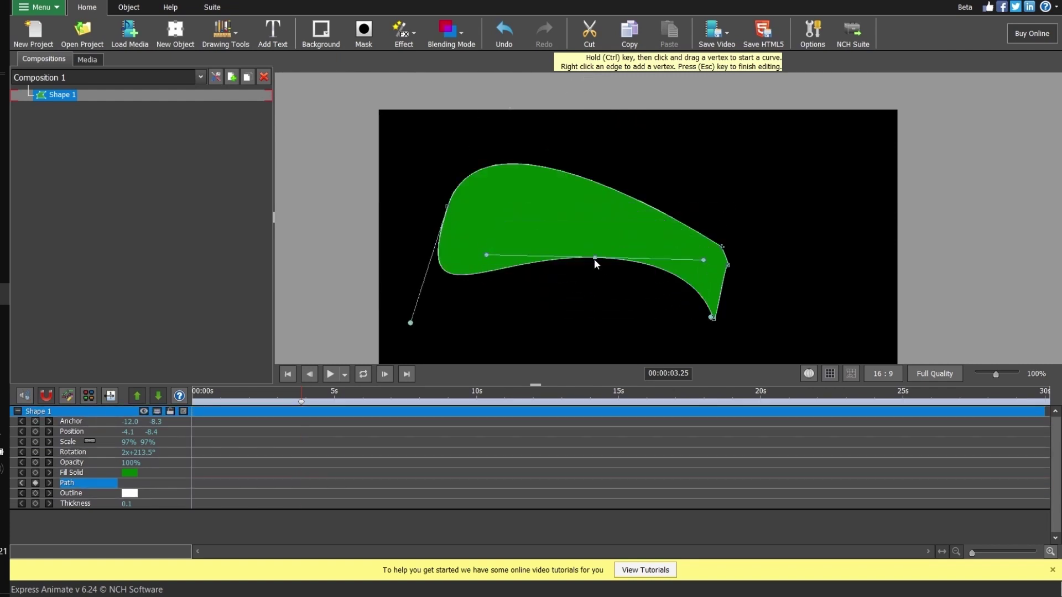
{"action": "left_click_drag", "start_coordinate": [625, 209], "coordinate": [588, 281]}
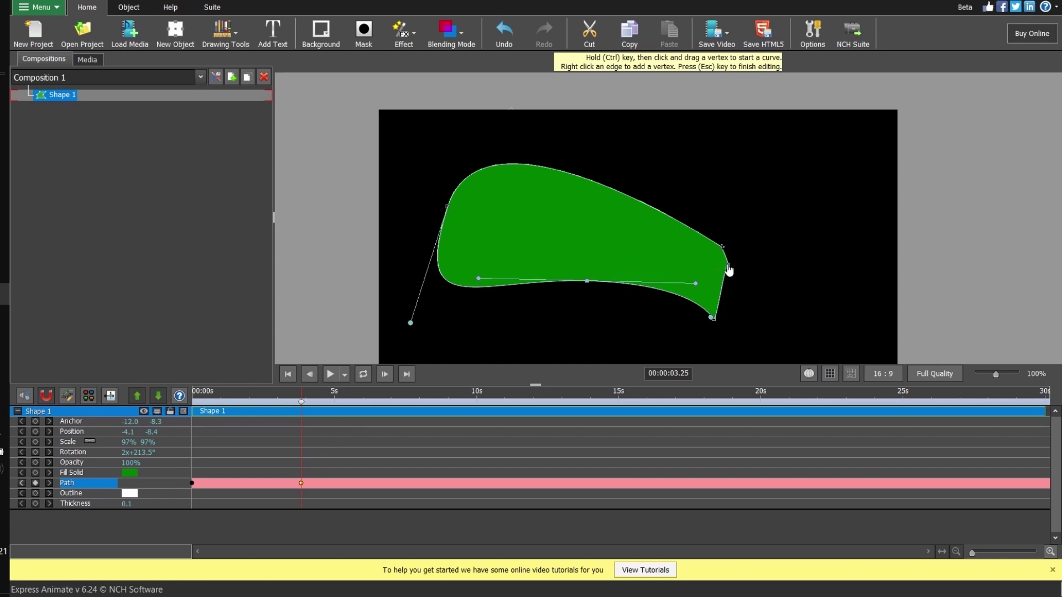
{"action": "left_click_drag", "start_coordinate": [729, 269], "coordinate": [813, 233]}
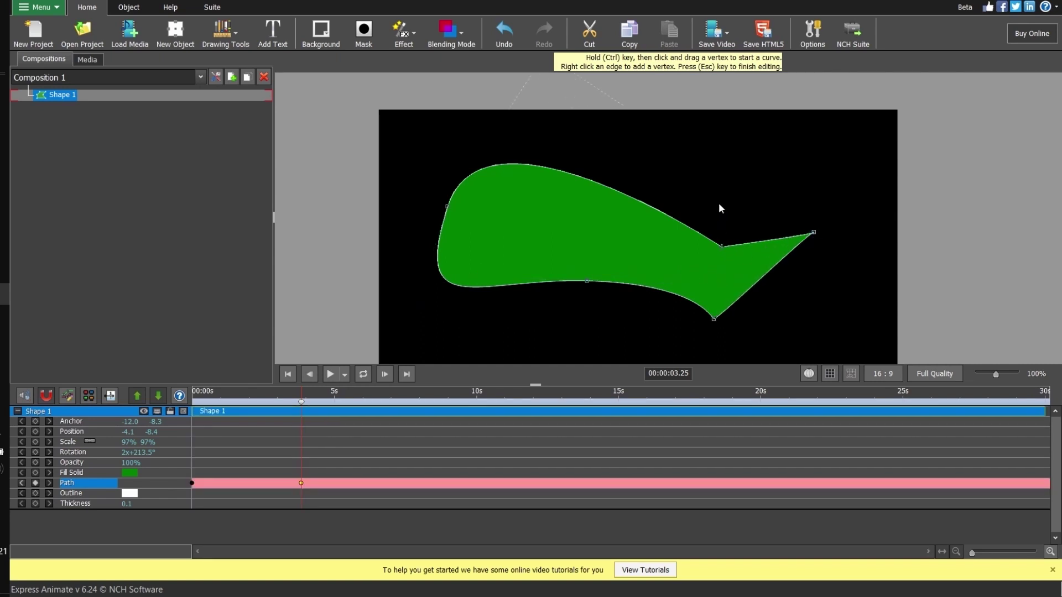
{"action": "left_click", "coordinate": [493, 125]}
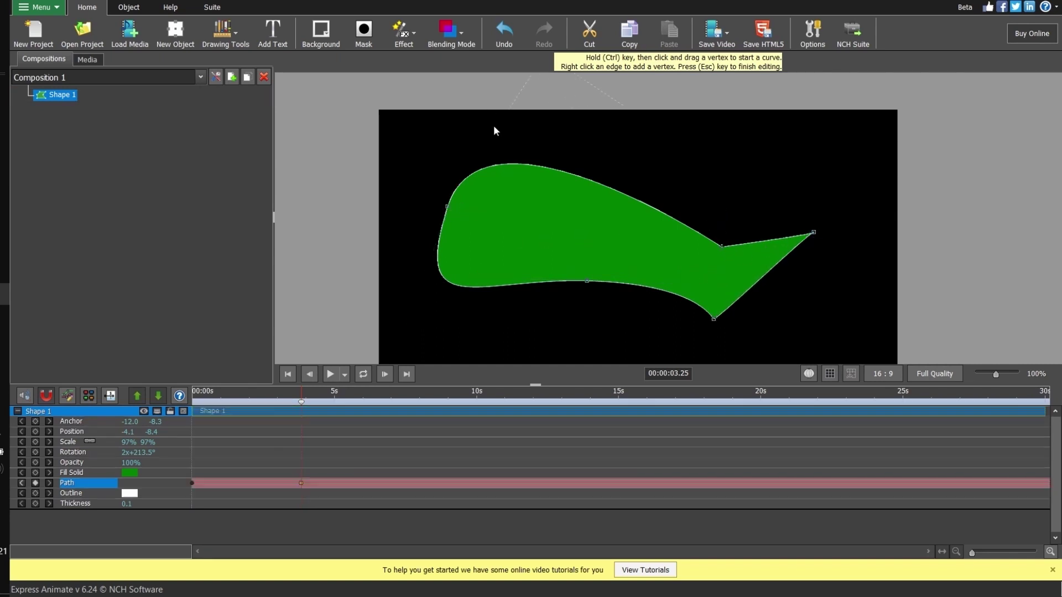
Step: Refine the curves with Bezier handles, bulging the top edge, then replay the morph from the start
{"action": "left_click", "coordinate": [449, 208]}
{"action": "double_click", "coordinate": [616, 250]}
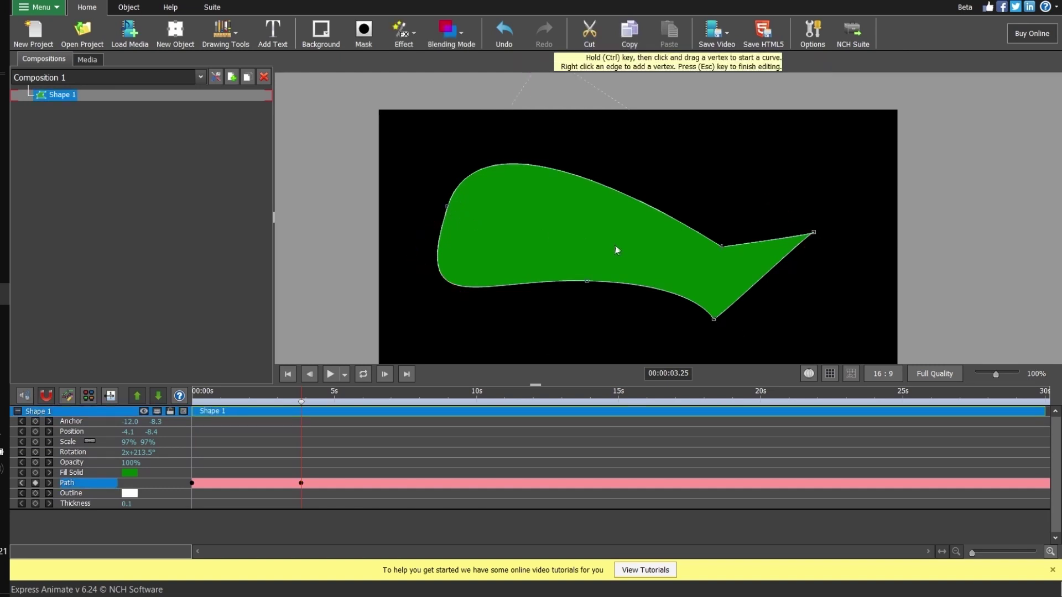
{"action": "mouse_move", "coordinate": [449, 211]}
{"action": "left_mouse_down"}
{"action": "mouse_move", "coordinate": [503, 94]}
{"action": "mouse_move", "coordinate": [509, 115]}
{"action": "mouse_move", "coordinate": [534, 124]}
{"action": "mouse_move", "coordinate": [746, 304]}
{"action": "left_mouse_up"}
{"action": "key", "text": "alt"}
{"action": "mouse_move", "coordinate": [744, 302]}
{"action": "left_mouse_down"}
{"action": "mouse_move", "coordinate": [532, 148]}
{"action": "mouse_move", "coordinate": [509, 266]}
{"action": "mouse_move", "coordinate": [413, 325]}
{"action": "left_mouse_up"}
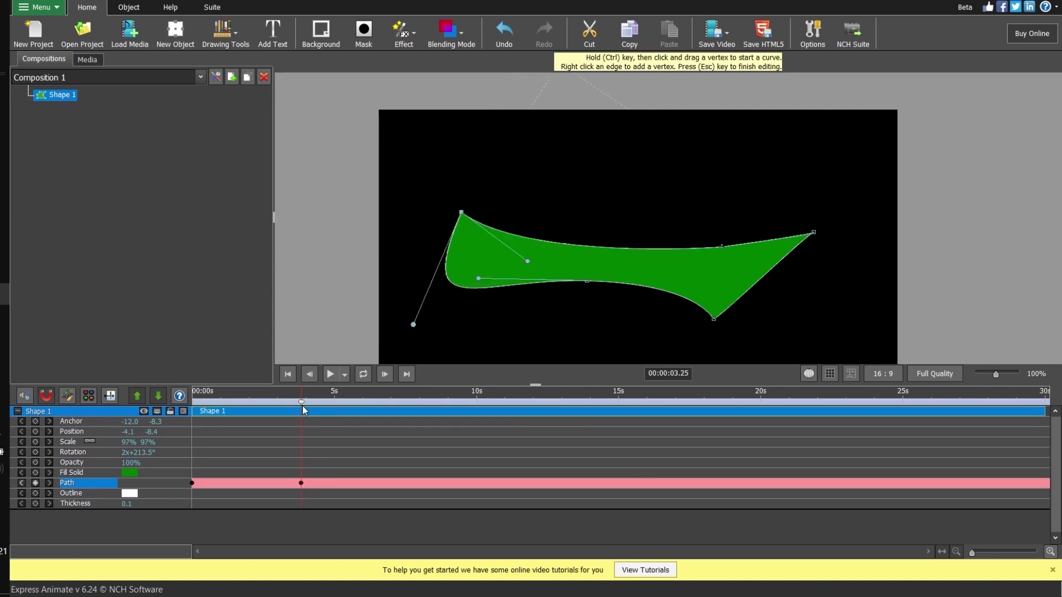
{"action": "left_click_drag", "start_coordinate": [300, 406], "coordinate": [193, 406]}
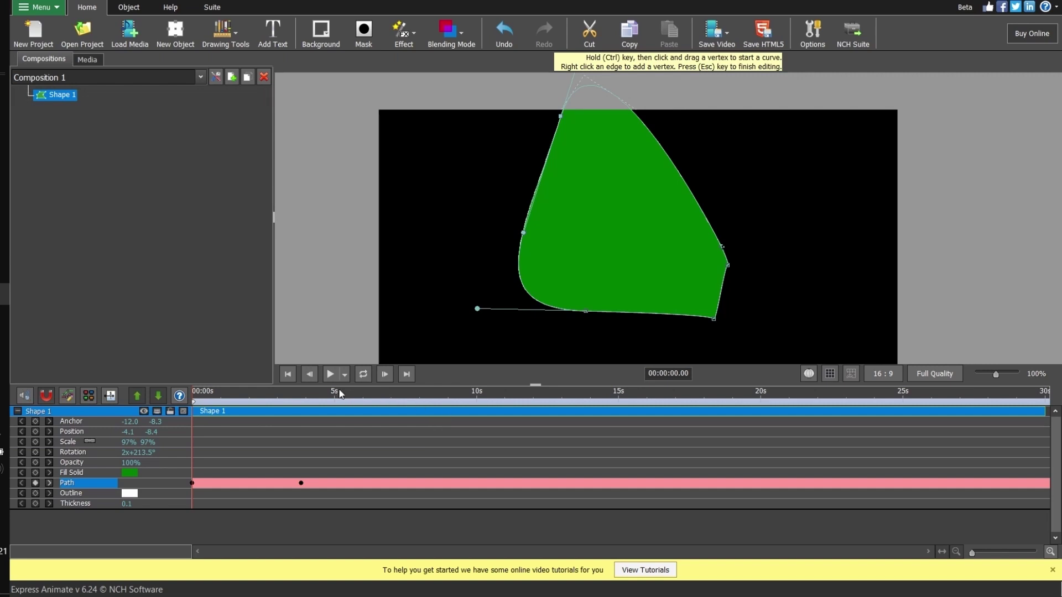
{"action": "left_click", "coordinate": [328, 374]}
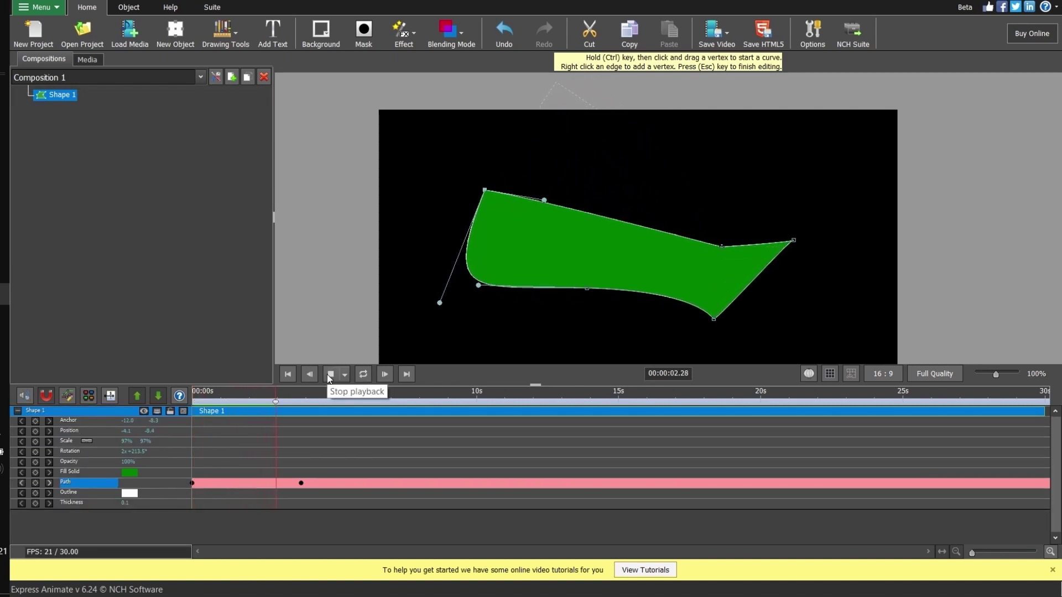
Step: Move the second path keyframe earlier and set it to ease in and out
{"action": "left_click", "coordinate": [328, 374]}
{"action": "left_click_drag", "start_coordinate": [301, 483], "coordinate": [273, 483]}
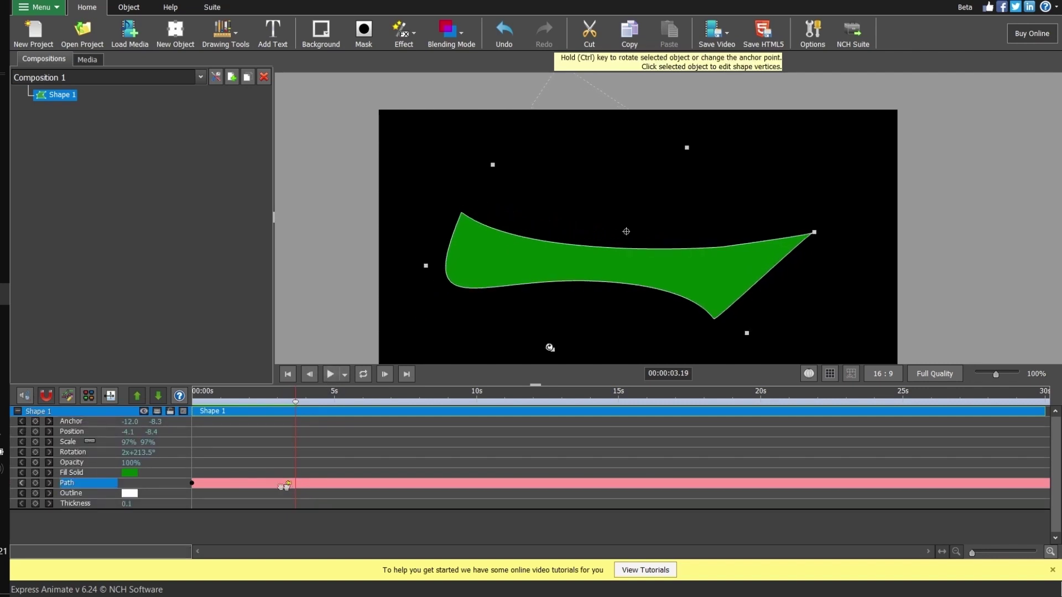
{"action": "right_click", "coordinate": [272, 483]}
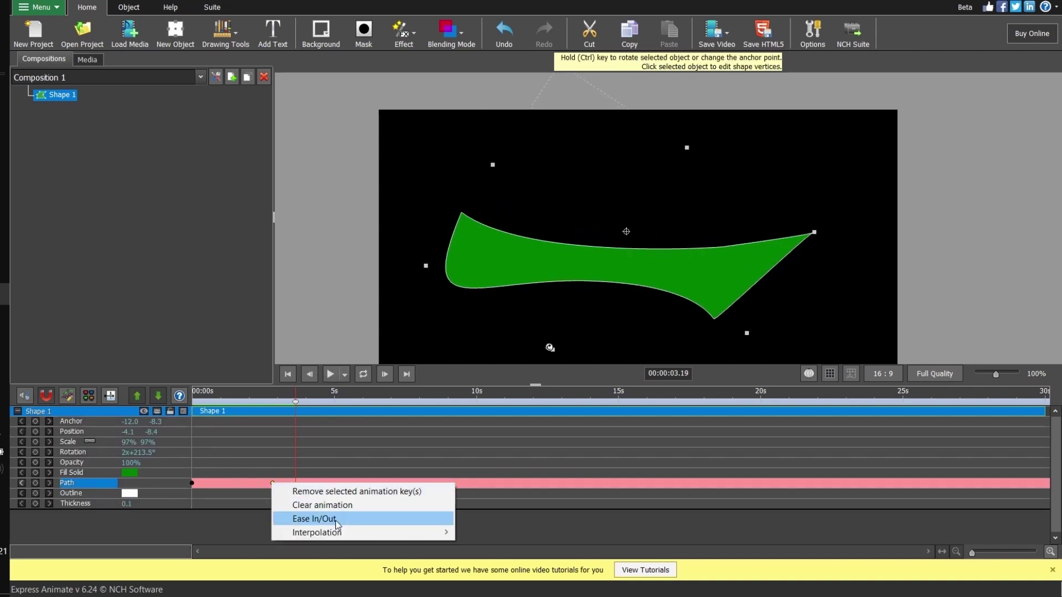
{"action": "left_click", "coordinate": [336, 520]}
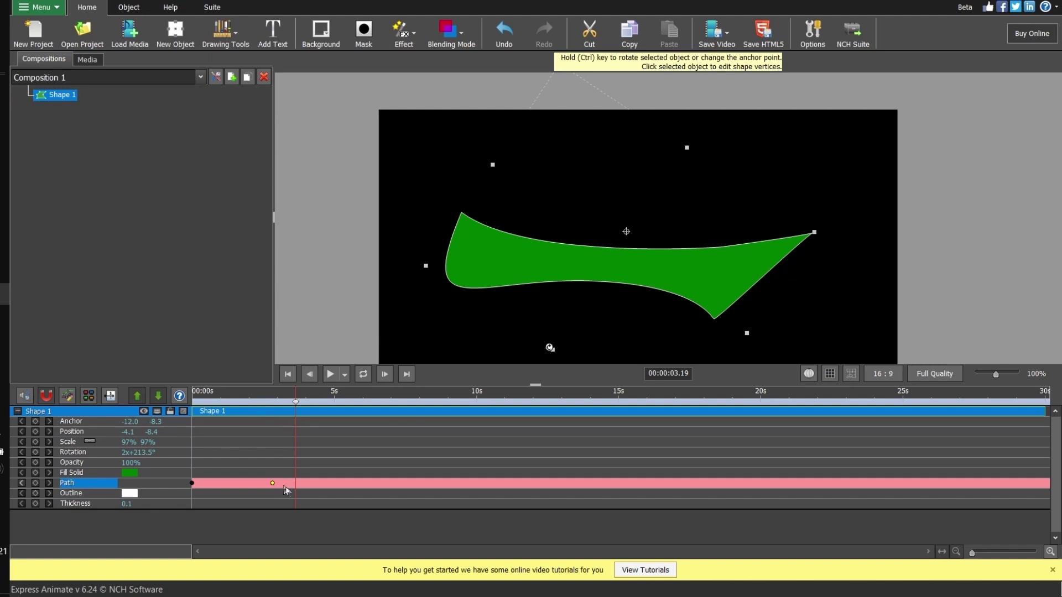
{"action": "mouse_move", "coordinate": [291, 476]}
{"action": "left_mouse_down"}
{"action": "mouse_move", "coordinate": [251, 502]}
{"action": "mouse_move", "coordinate": [174, 503]}
{"action": "left_mouse_up"}
Step: Preview the eased path animation several times
{"action": "key", "text": "space"}
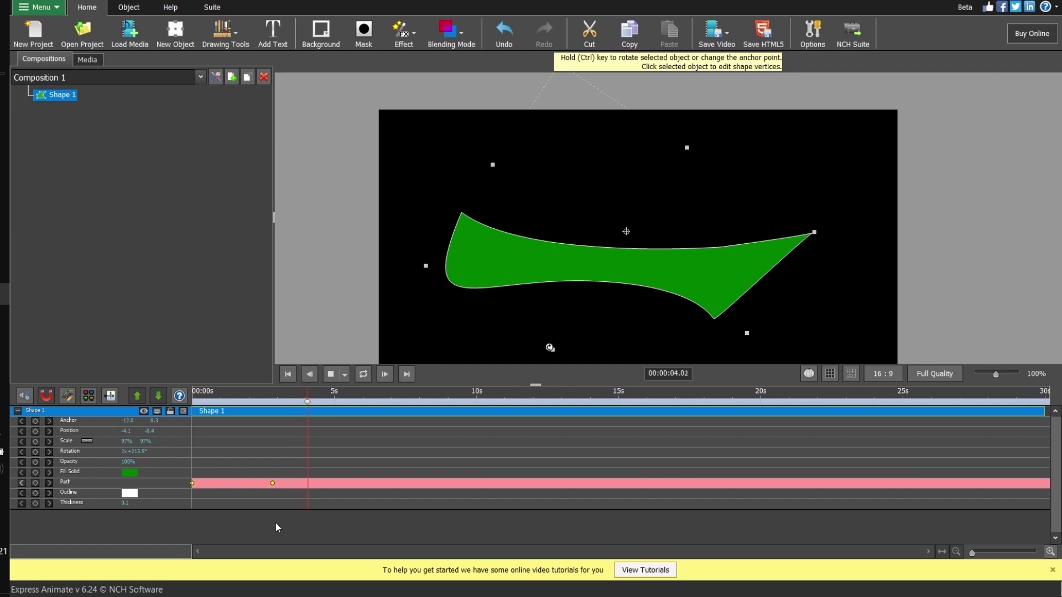
{"action": "key", "text": "space"}
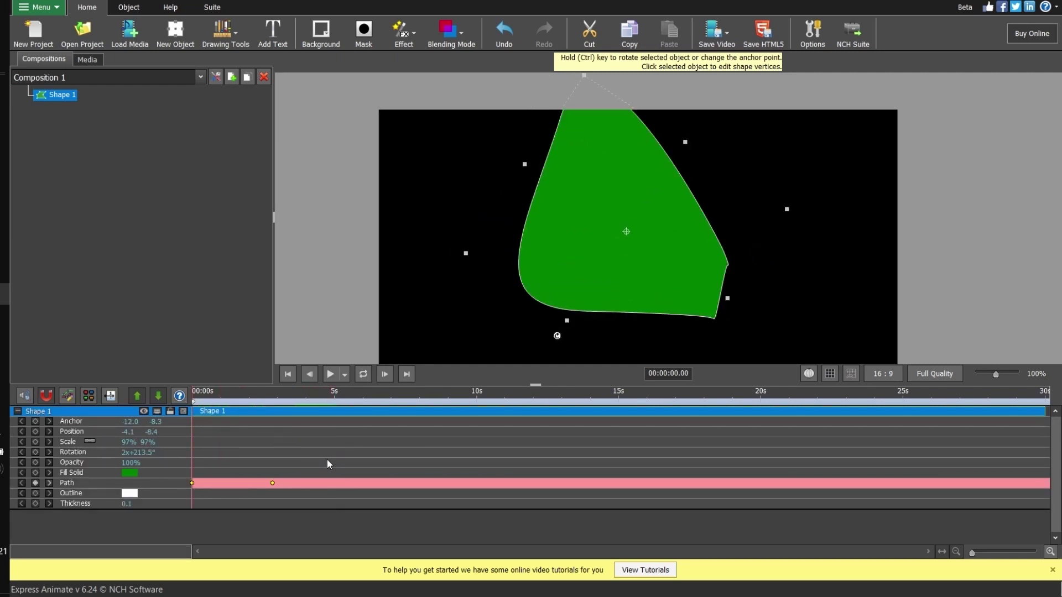
{"action": "key", "text": "space"}
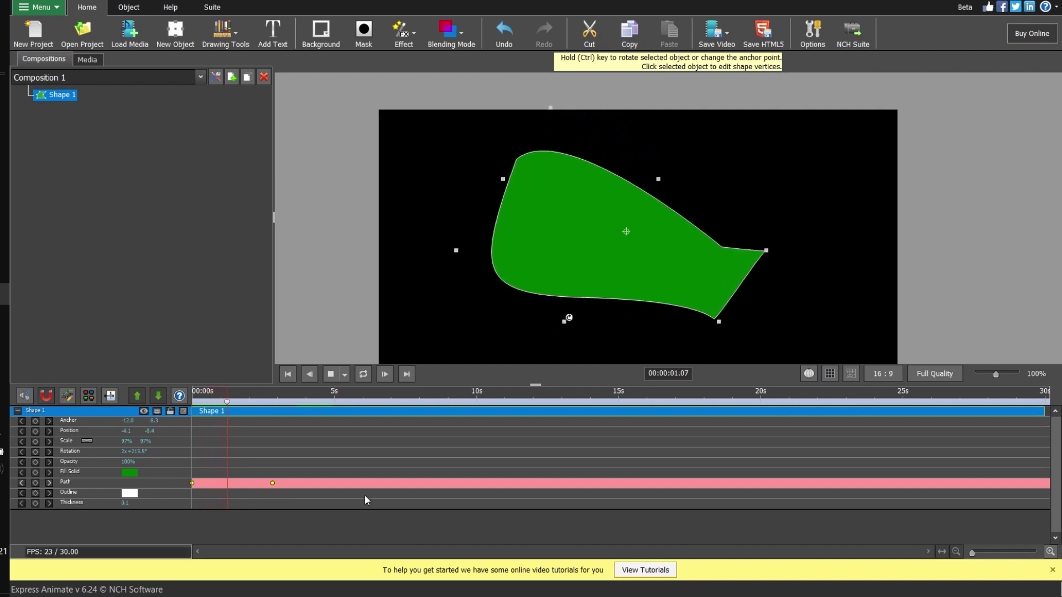
{"action": "key", "text": "space"}
{"action": "key", "text": "space"}
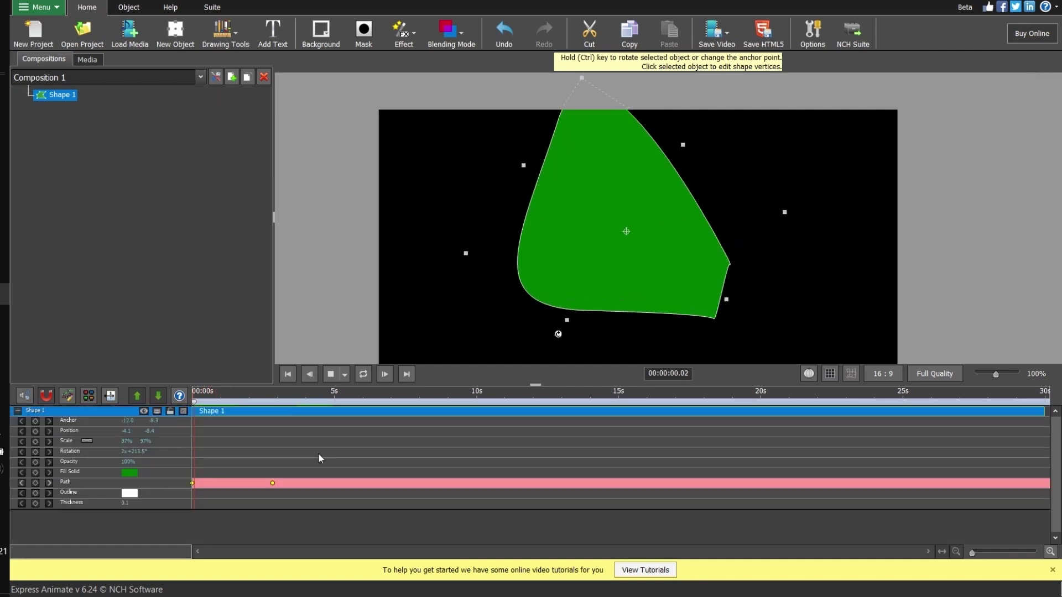
{"action": "key", "text": "space"}
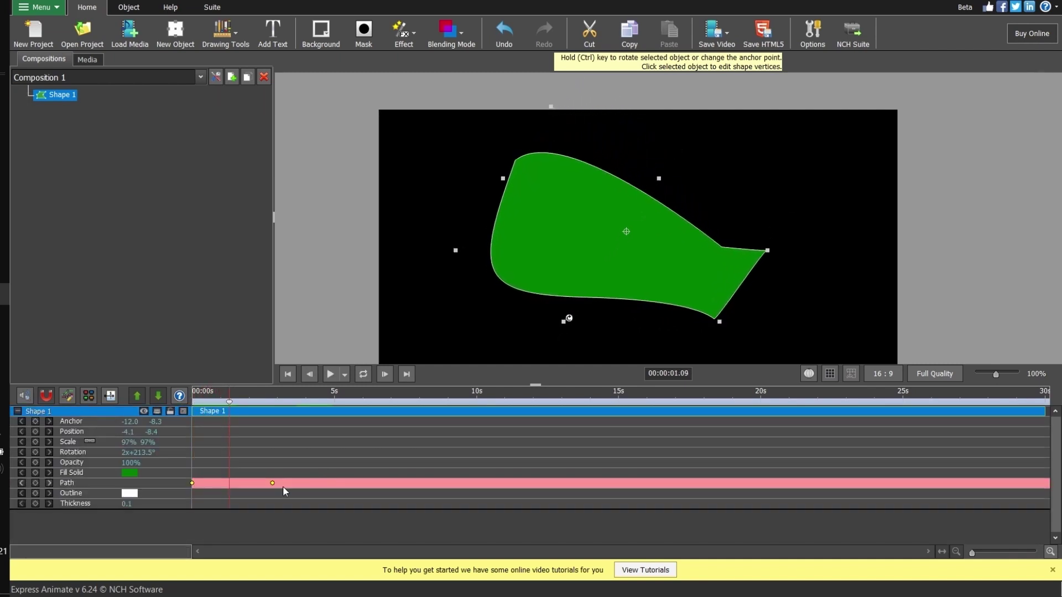
{"action": "key", "text": "space"}
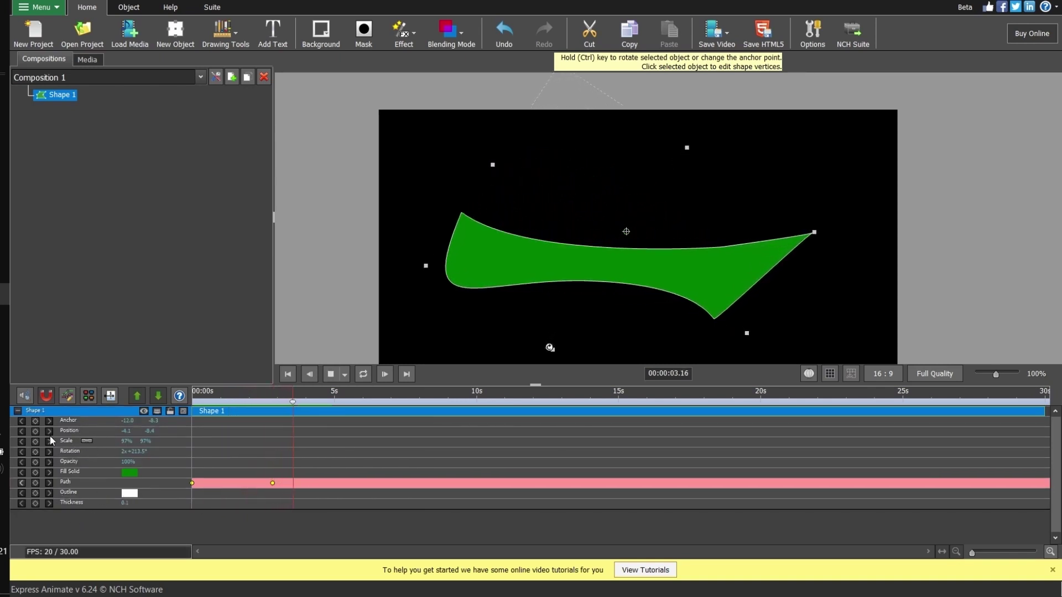
{"action": "key", "text": "space"}
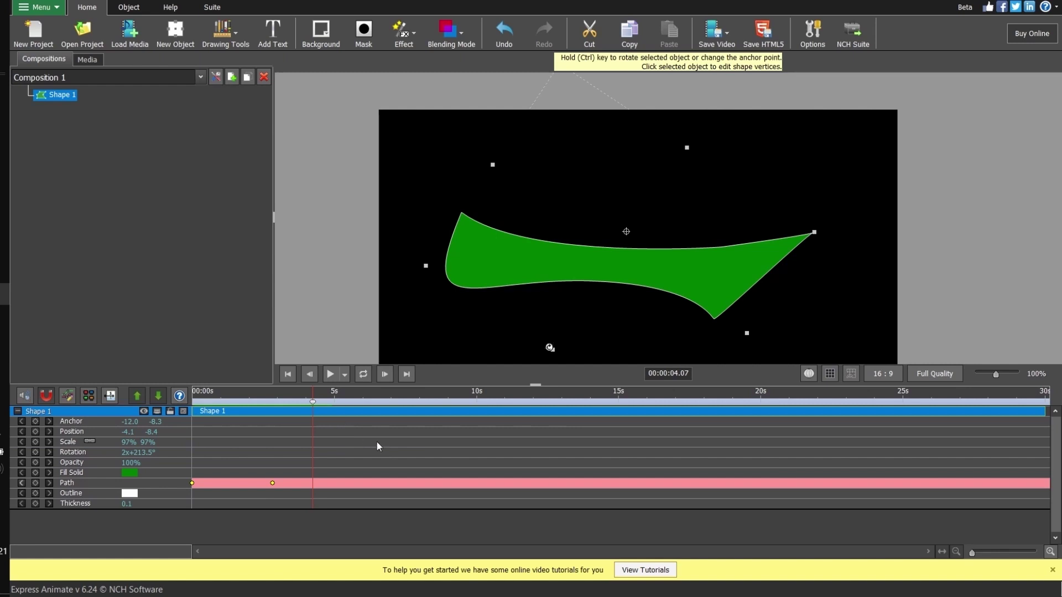
Step: Trim Shape 1's layer to end near 5 seconds, and shorten New Plane 2 in HitFilm
{"action": "left_click", "coordinate": [1020, 437]}
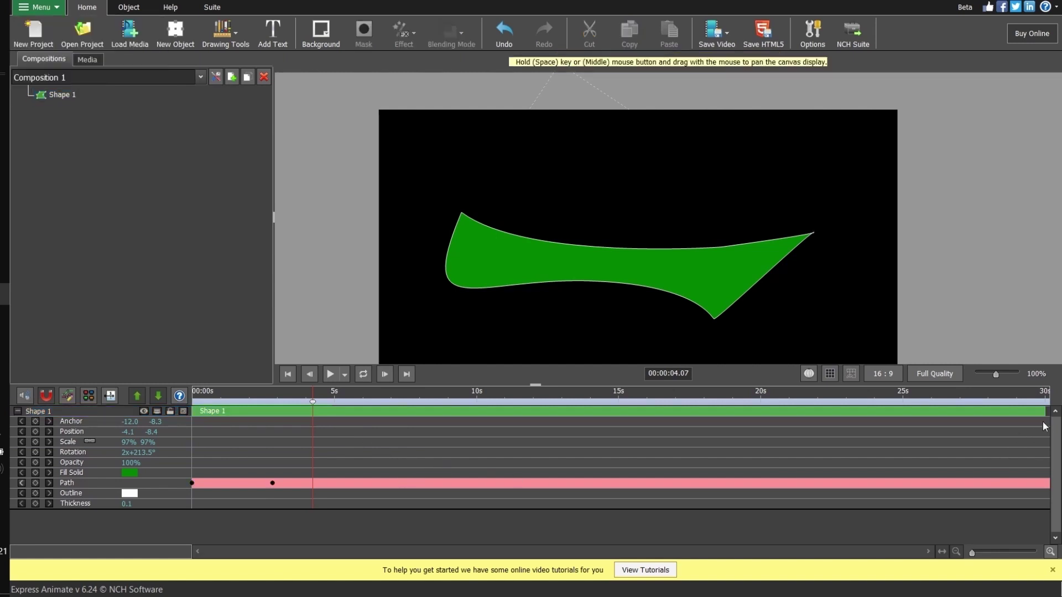
{"action": "mouse_move", "coordinate": [1045, 427]}
{"action": "left_mouse_down"}
{"action": "mouse_move", "coordinate": [328, 421]}
{"action": "mouse_move", "coordinate": [315, 432]}
{"action": "left_mouse_up"}
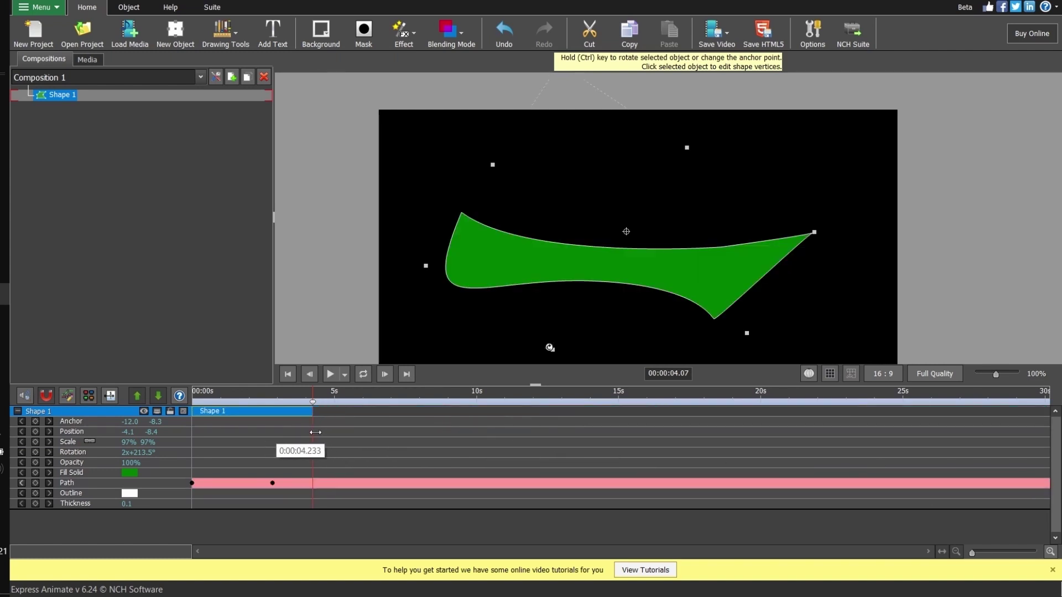
{"action": "left_click_drag", "start_coordinate": [315, 432], "coordinate": [337, 432]}
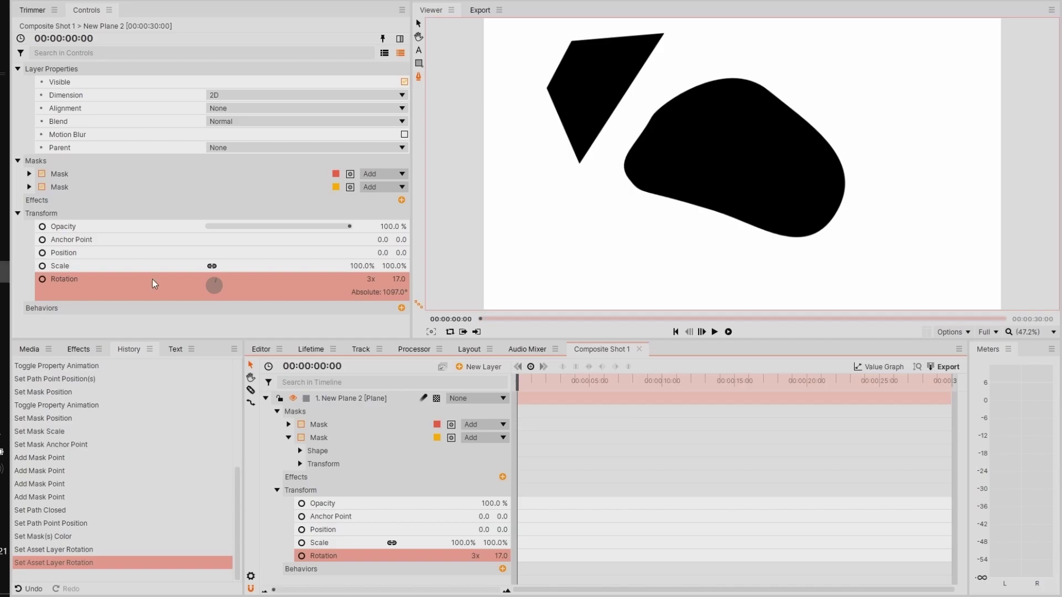
{"action": "left_click", "coordinate": [368, 398]}
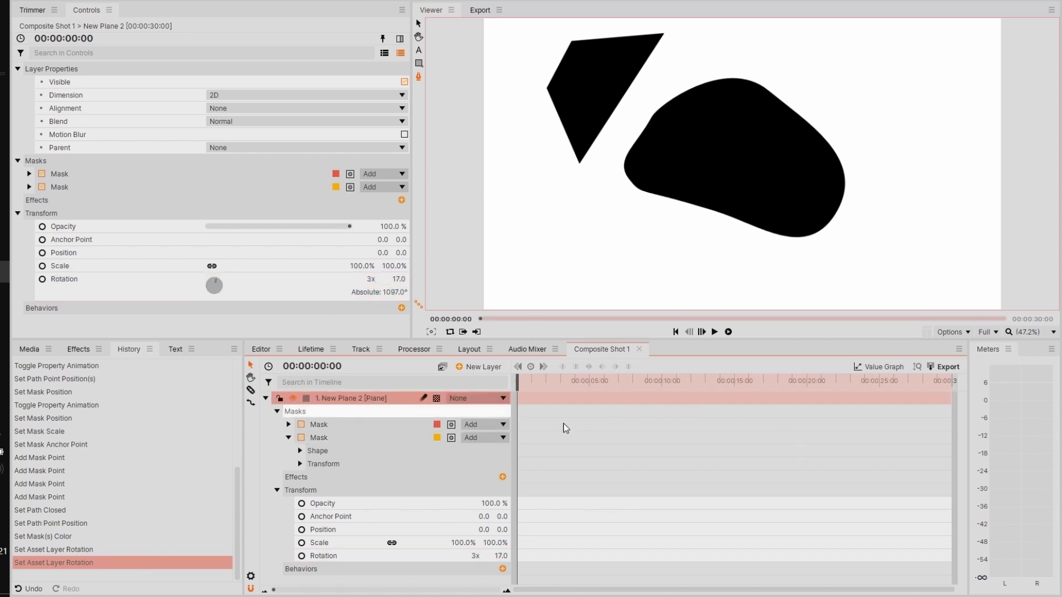
{"action": "mouse_move", "coordinate": [951, 399]}
{"action": "left_mouse_down"}
{"action": "mouse_move", "coordinate": [564, 398]}
{"action": "mouse_move", "coordinate": [570, 386]}
{"action": "mouse_move", "coordinate": [517, 387]}
{"action": "left_mouse_up"}
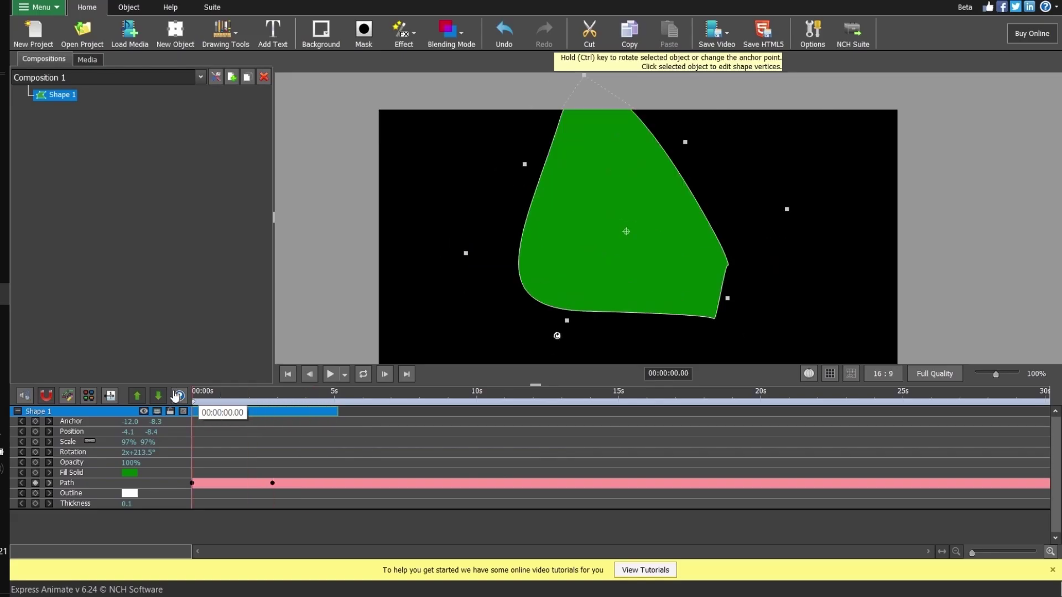
Step: Give the shape a red ff0000 outline of thickness 5.8, then open and play Walk Gasmask
{"action": "mouse_move", "coordinate": [193, 401]}
{"action": "left_mouse_down"}
{"action": "mouse_move", "coordinate": [340, 410]}
{"action": "mouse_move", "coordinate": [284, 425]}
{"action": "mouse_move", "coordinate": [348, 439]}
{"action": "mouse_move", "coordinate": [193, 439]}
{"action": "mouse_move", "coordinate": [310, 455]}
{"action": "left_mouse_up"}
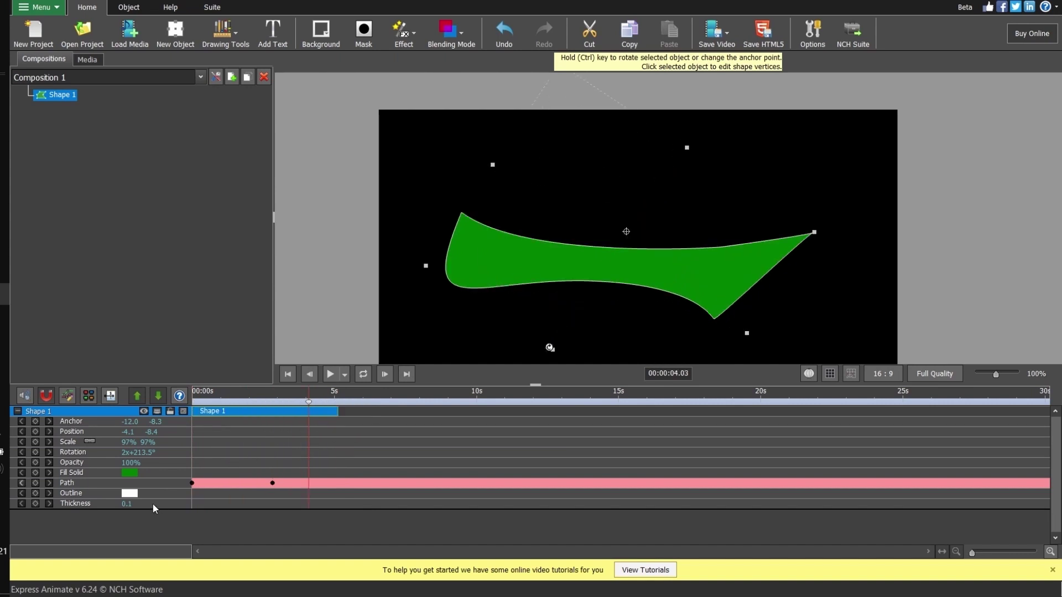
{"action": "left_click", "coordinate": [131, 494]}
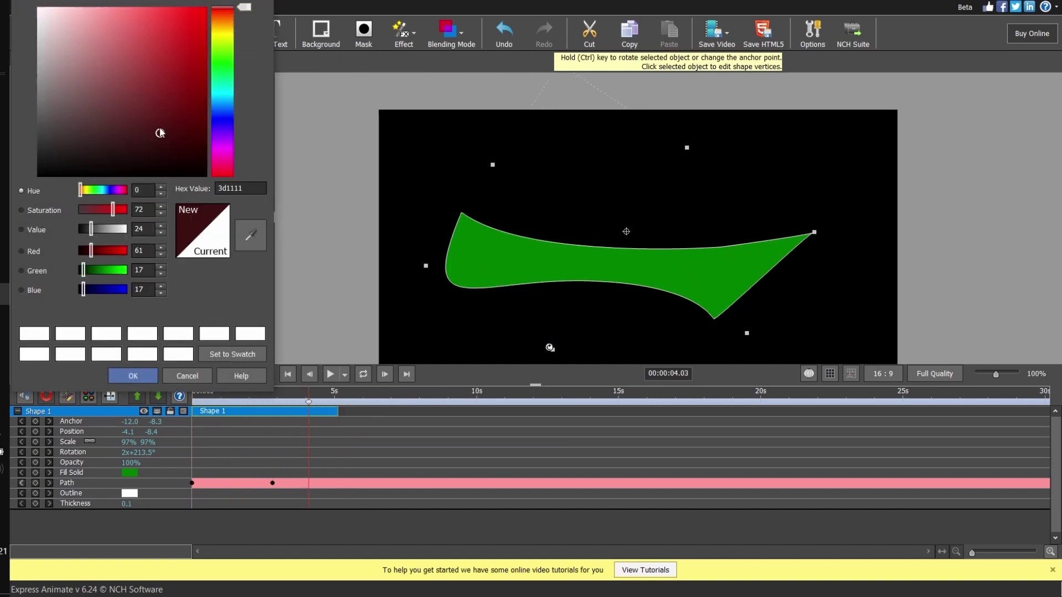
{"action": "left_click_drag", "start_coordinate": [159, 131], "coordinate": [209, 6]}
{"action": "left_click", "coordinate": [133, 375]}
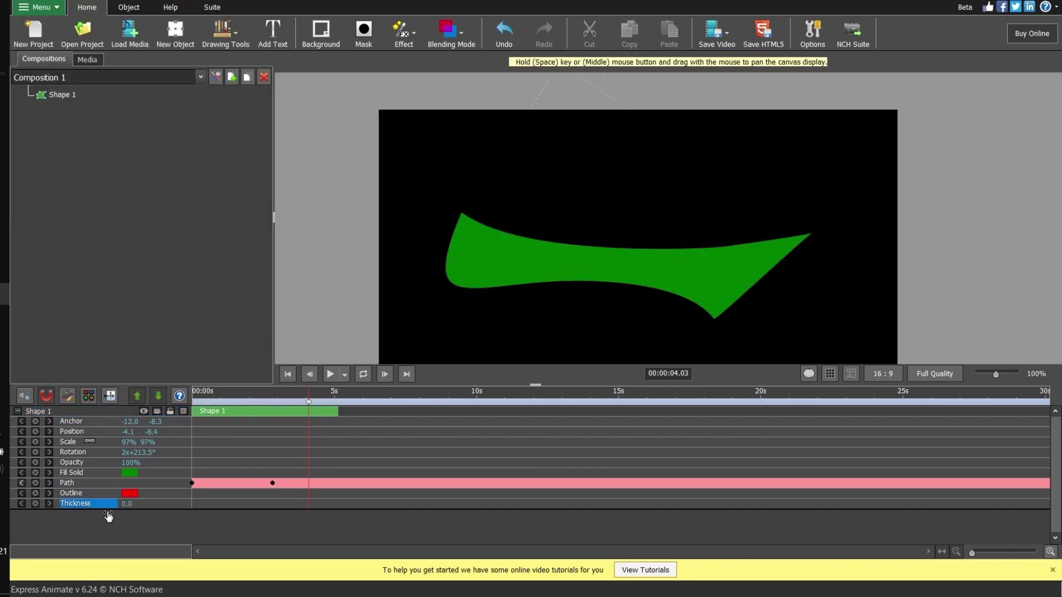
{"action": "mouse_move", "coordinate": [127, 504]}
{"action": "left_mouse_down"}
{"action": "mouse_move", "coordinate": [168, 512]}
{"action": "mouse_move", "coordinate": [131, 506]}
{"action": "left_mouse_up"}
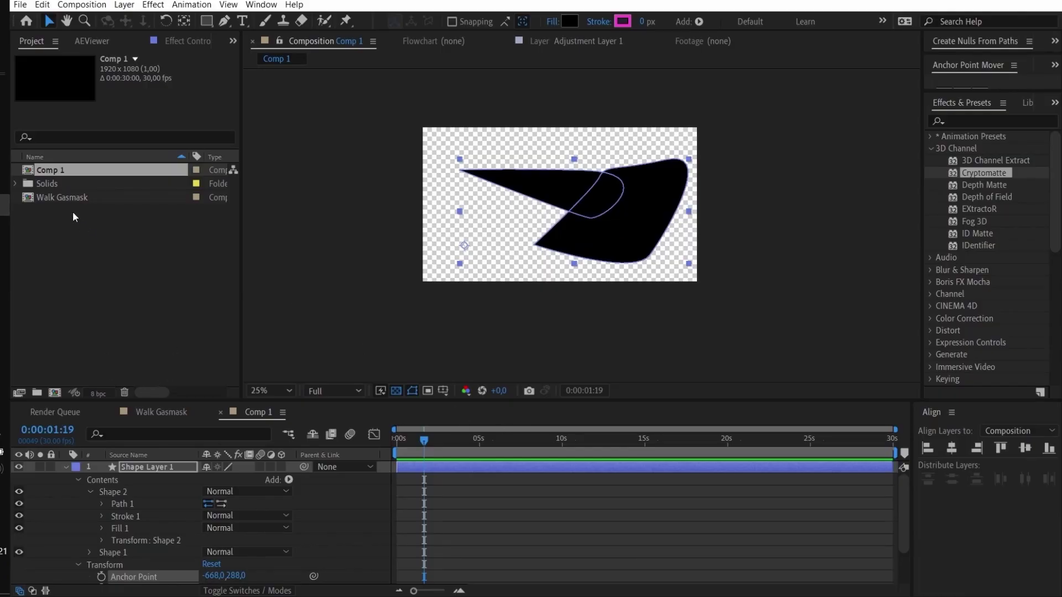
{"action": "double_click", "coordinate": [72, 198]}
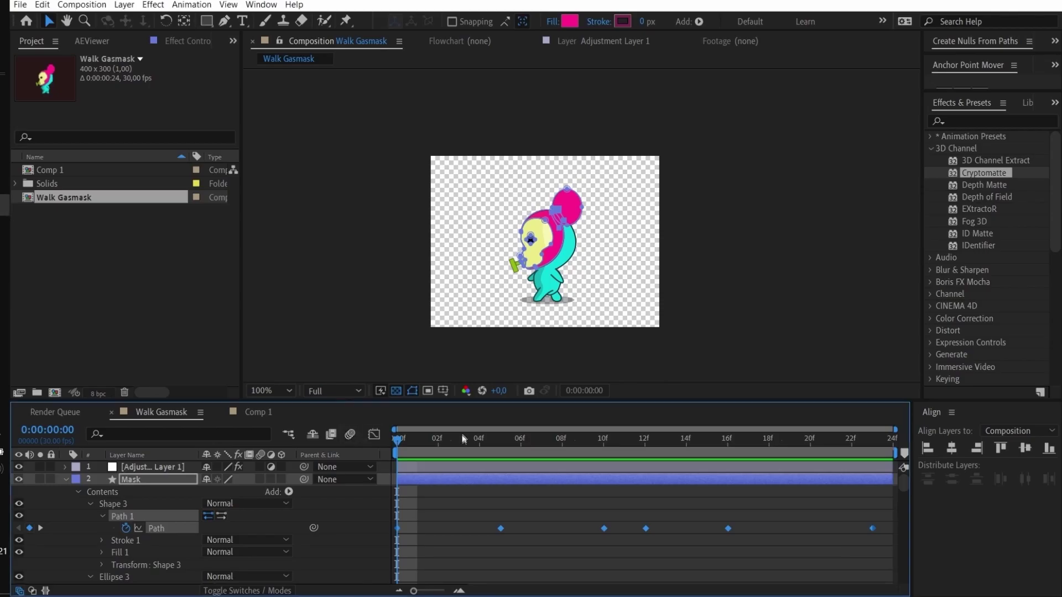
{"action": "key", "text": "space"}
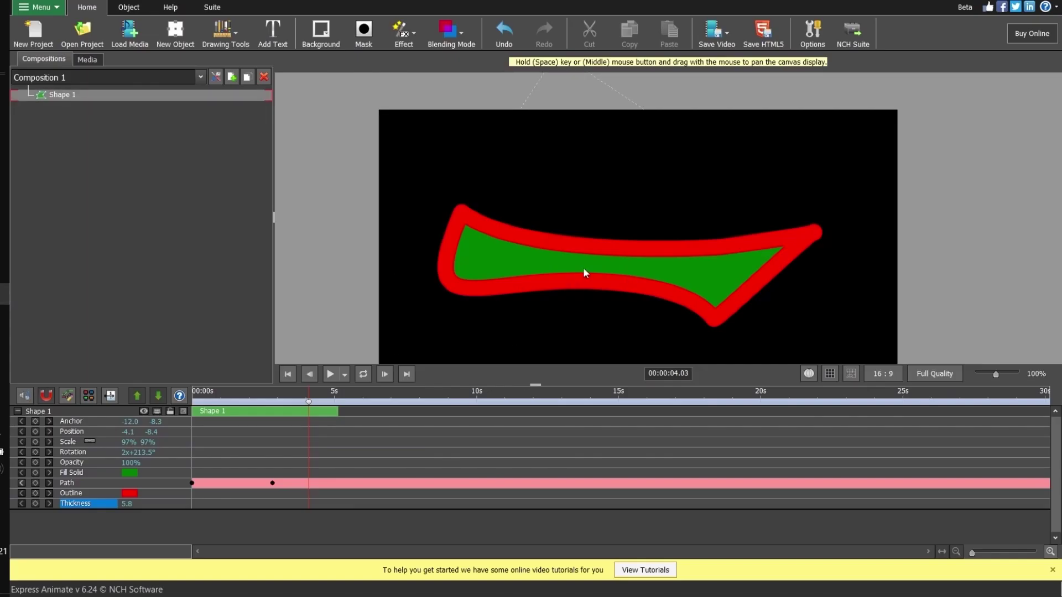
Step: Open the Blending Mode choices for the green shape
{"action": "left_click", "coordinate": [470, 41]}
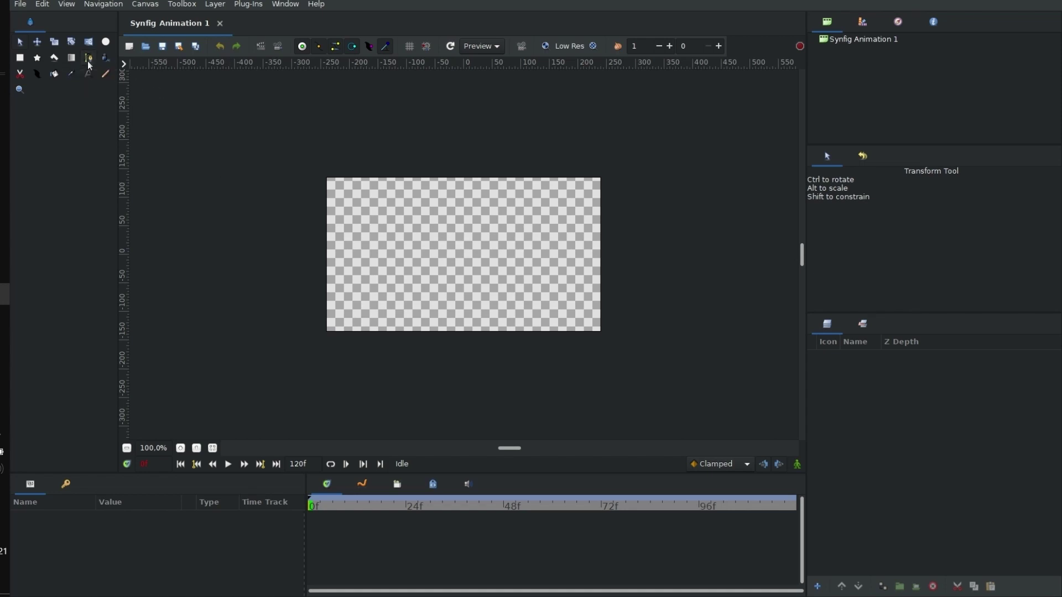
Step: Draw a first closed spline blob with the Spline tool, then undo it
{"action": "key", "text": "alt+b"}
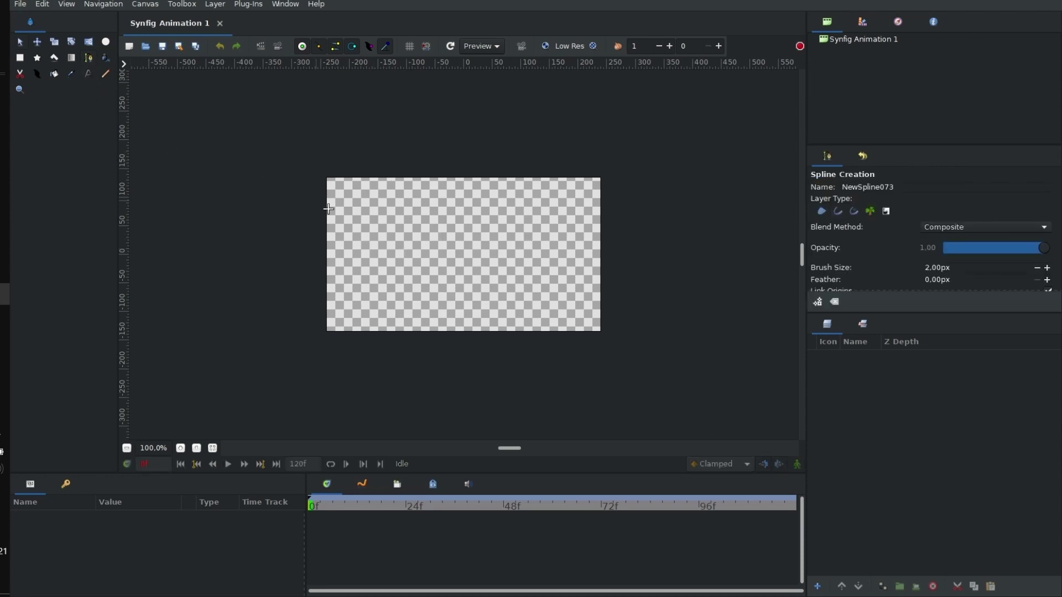
{"action": "left_click", "coordinate": [393, 276]}
{"action": "mouse_move", "coordinate": [463, 285]}
{"action": "left_mouse_down"}
{"action": "mouse_move", "coordinate": [507, 234]}
{"action": "mouse_move", "coordinate": [416, 197]}
{"action": "left_mouse_up"}
{"action": "left_click_drag", "start_coordinate": [408, 237], "coordinate": [416, 268]}
{"action": "left_click_drag", "start_coordinate": [381, 255], "coordinate": [350, 247]}
{"action": "left_click_drag", "start_coordinate": [363, 289], "coordinate": [377, 301]}
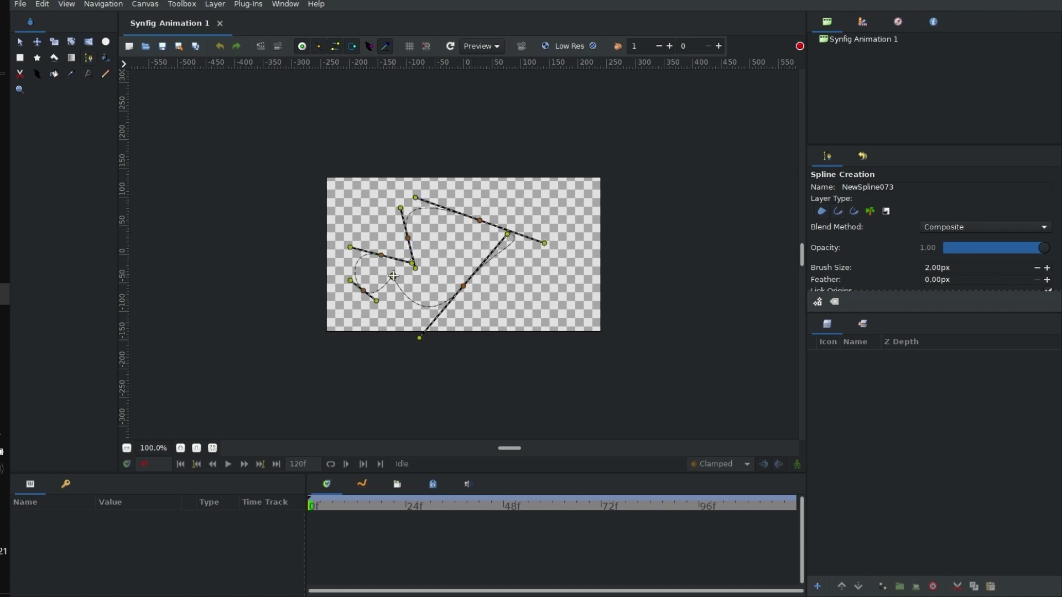
{"action": "left_click", "coordinate": [393, 277]}
{"action": "left_click", "coordinate": [393, 278]}
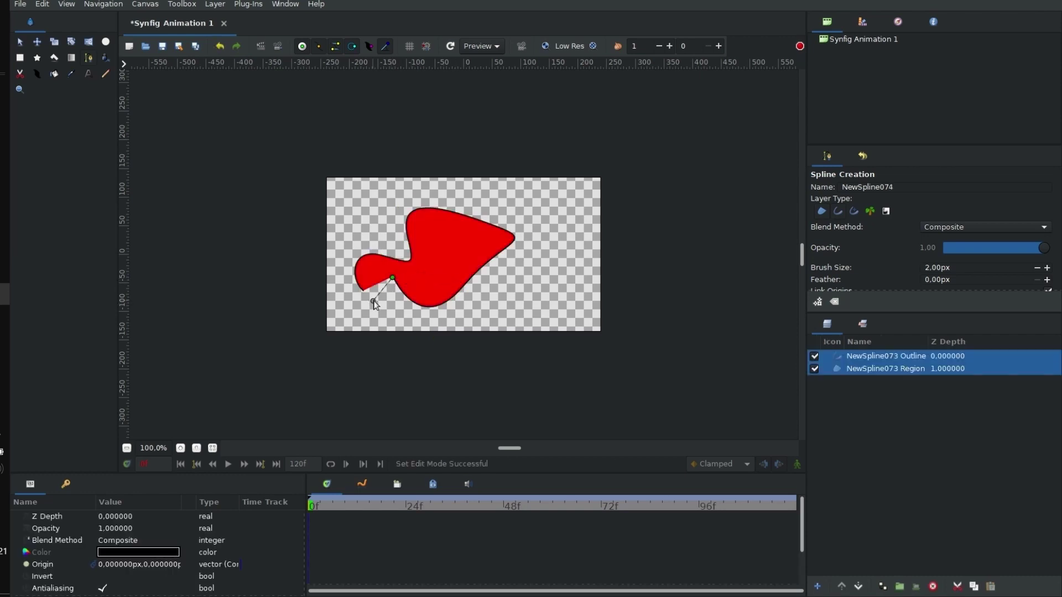
{"action": "key", "text": "ctrl+z"}
Step: Redraw a closed spline loop to create the red filled blob
{"action": "key", "text": "b"}
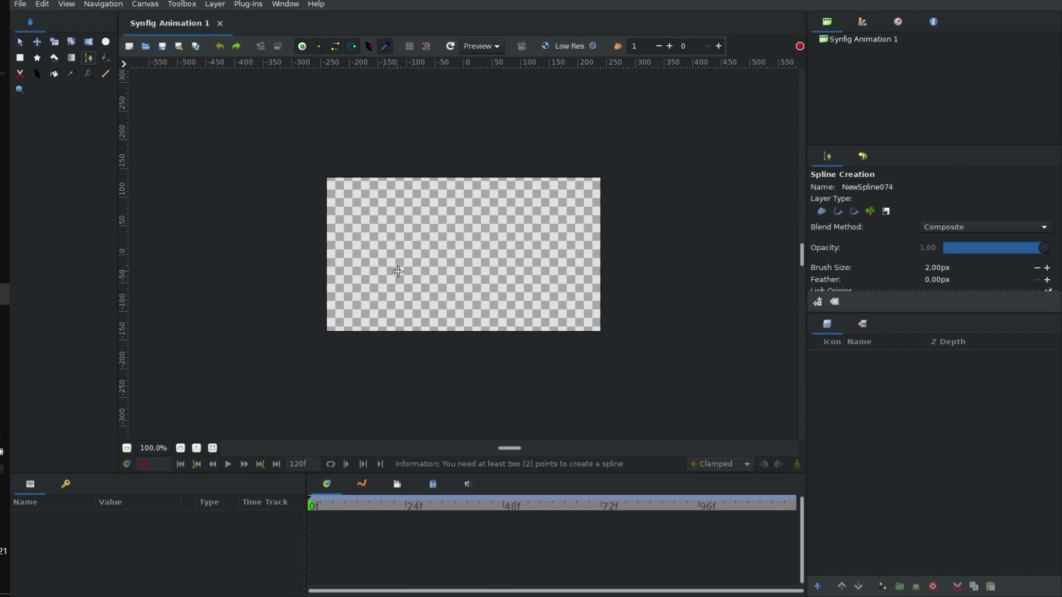
{"action": "left_click", "coordinate": [398, 271]}
{"action": "left_click_drag", "start_coordinate": [490, 290], "coordinate": [569, 243]}
{"action": "left_click_drag", "start_coordinate": [530, 192], "coordinate": [477, 184]}
{"action": "mouse_move", "coordinate": [437, 213]}
{"action": "left_mouse_down"}
{"action": "mouse_move", "coordinate": [442, 252]}
{"action": "mouse_move", "coordinate": [417, 259]}
{"action": "left_mouse_up"}
{"action": "left_click", "coordinate": [398, 272]}
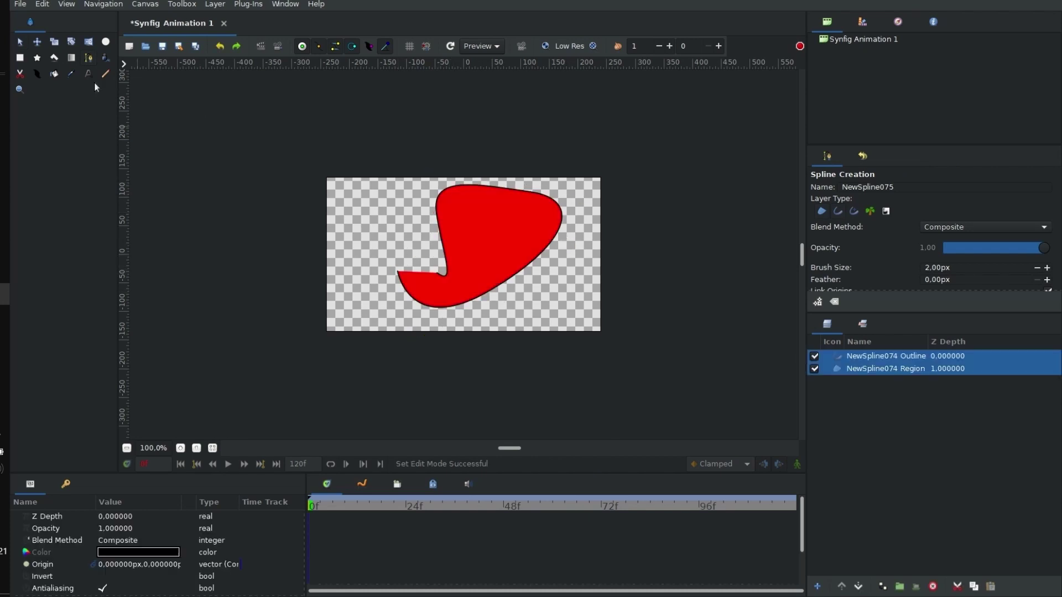
Step: Pull the blob's left notch vertex outward and enlarge the Params panel to review its values
{"action": "key", "text": "a"}
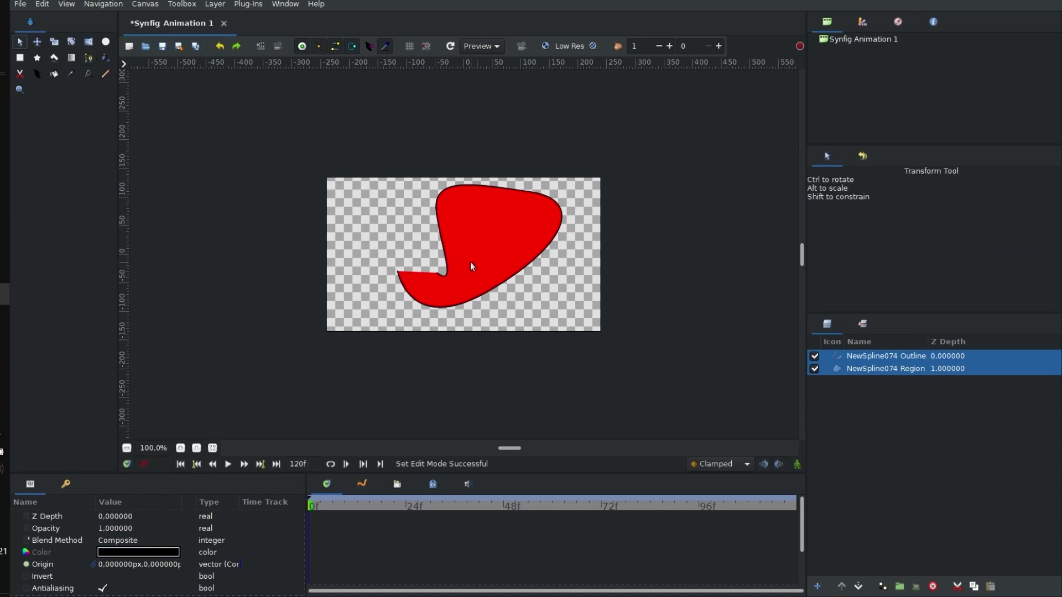
{"action": "left_click", "coordinate": [471, 266]}
{"action": "left_click", "coordinate": [443, 273]}
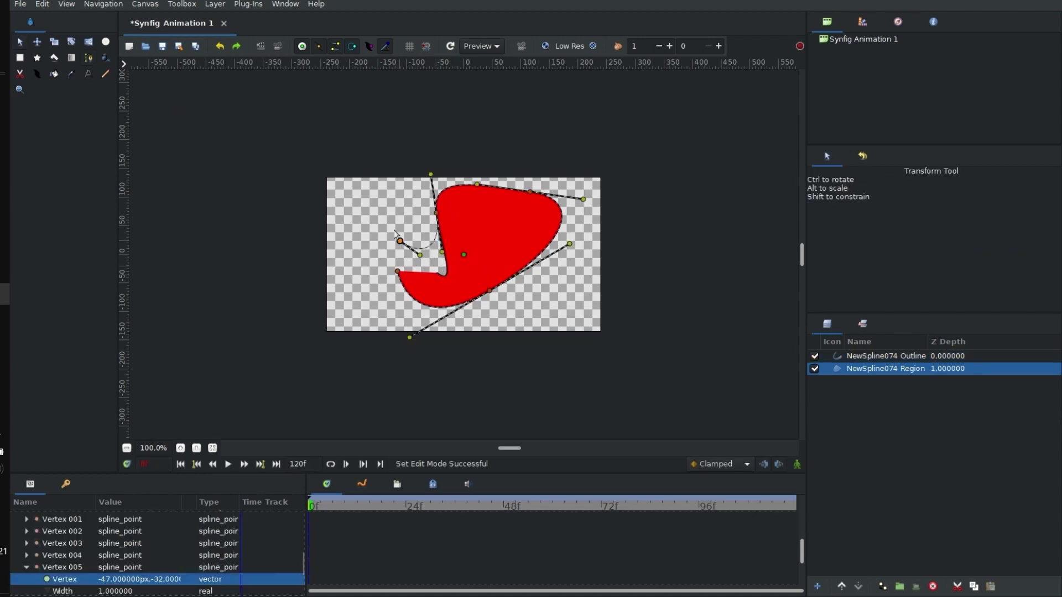
{"action": "left_click_drag", "start_coordinate": [398, 271], "coordinate": [371, 259]}
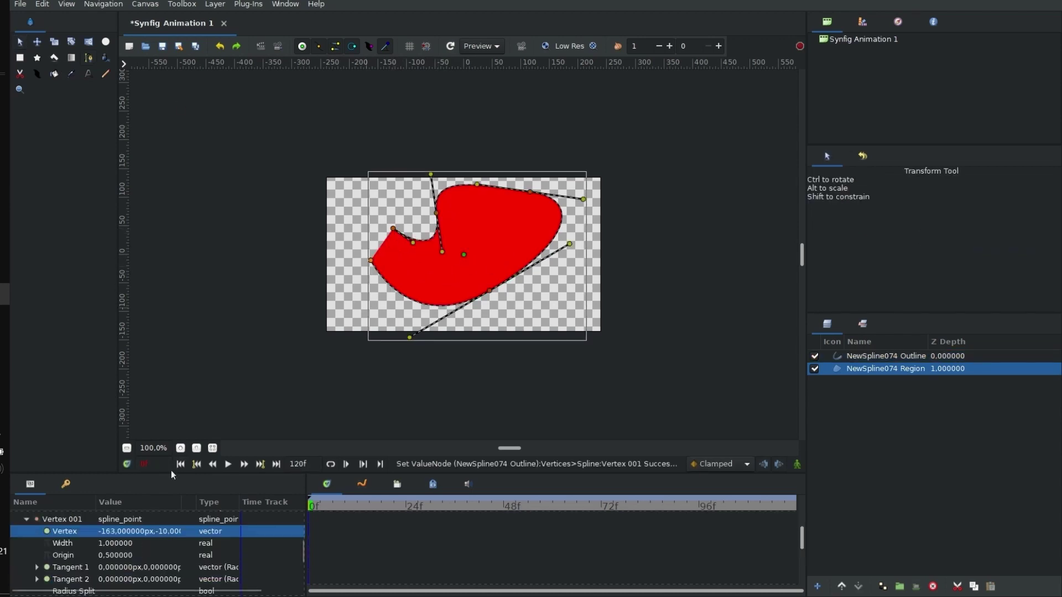
{"action": "left_click_drag", "start_coordinate": [172, 474], "coordinate": [171, 364]}
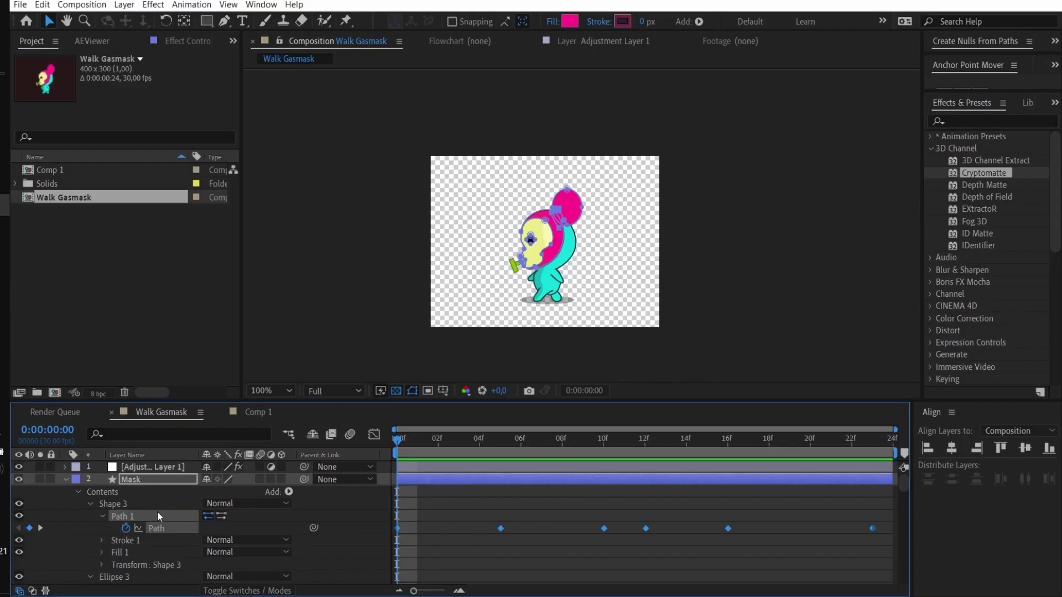
{"action": "scroll", "coordinate": [168, 529], "scroll_direction": "down", "scroll_amount": 3}
{"action": "scroll", "coordinate": [168, 530], "scroll_direction": "down", "scroll_amount": 3}
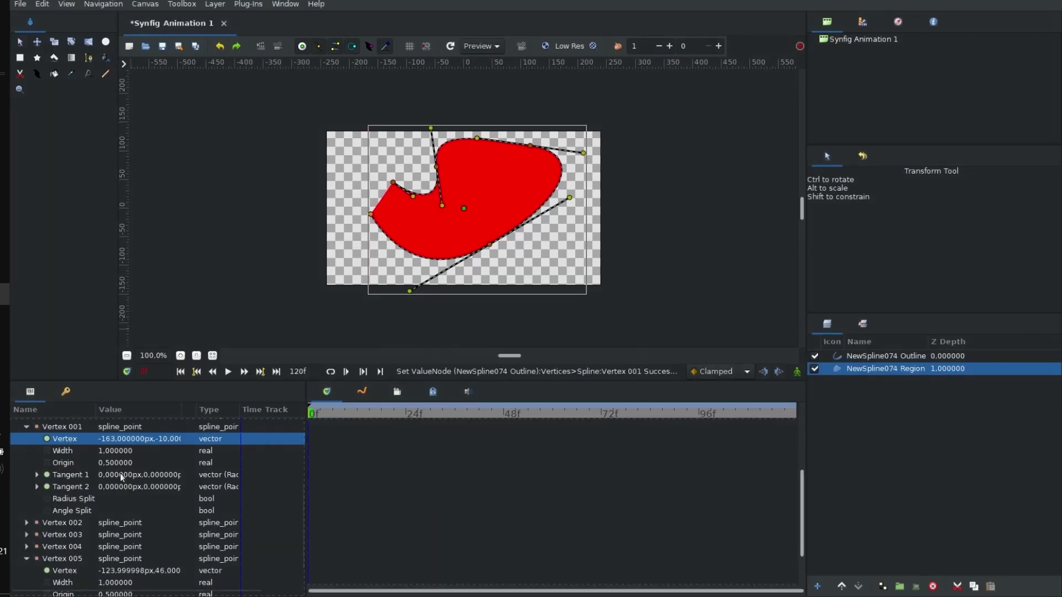
{"action": "scroll", "coordinate": [122, 482], "scroll_direction": "up", "scroll_amount": 5}
{"action": "scroll", "coordinate": [123, 482], "scroll_direction": "up", "scroll_amount": 4}
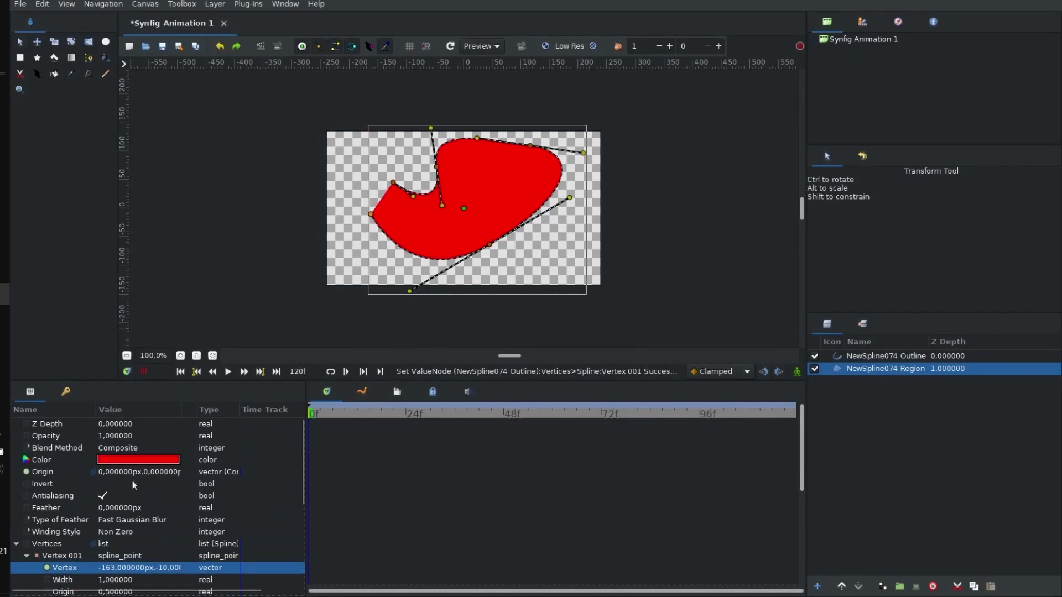
{"action": "scroll", "coordinate": [138, 490], "scroll_direction": "down", "scroll_amount": 3}
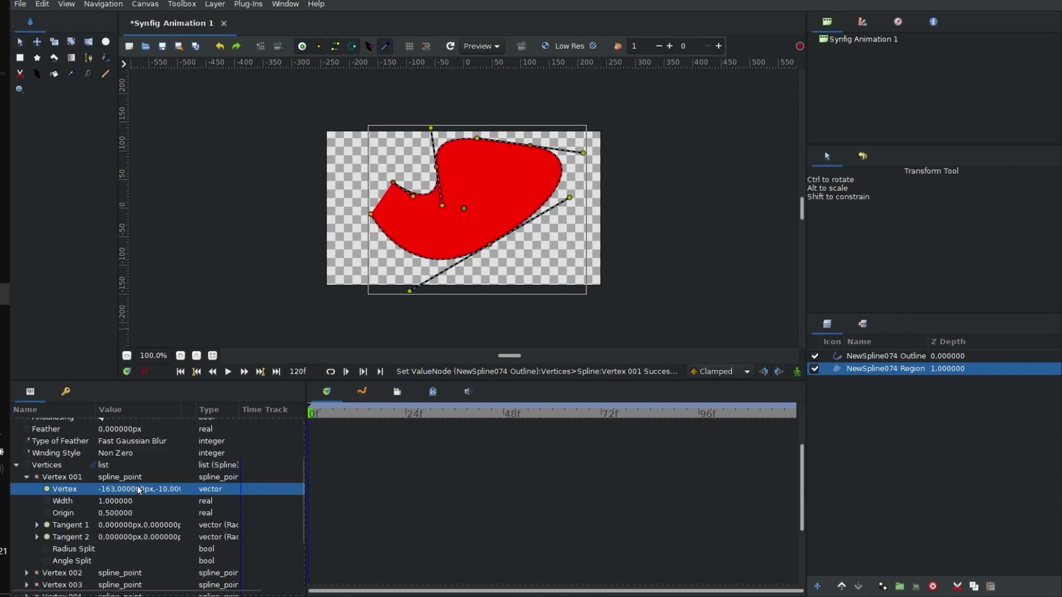
{"action": "scroll", "coordinate": [138, 490], "scroll_direction": "down", "scroll_amount": 4}
{"action": "scroll", "coordinate": [112, 500], "scroll_direction": "up", "scroll_amount": 6}
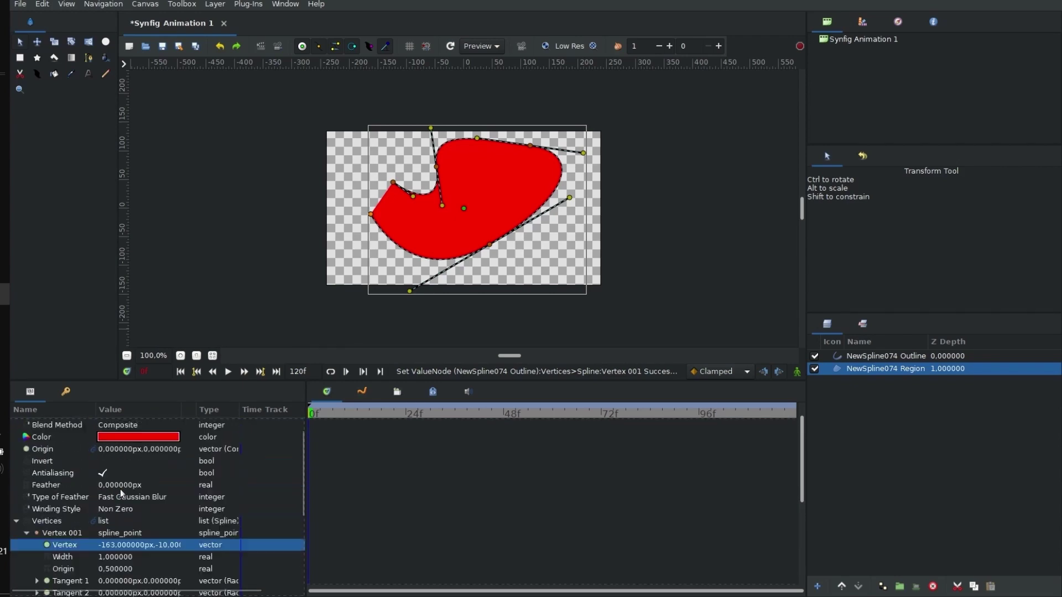
{"action": "scroll", "coordinate": [118, 496], "scroll_direction": "down", "scroll_amount": 2}
{"action": "left_click", "coordinate": [63, 478]}
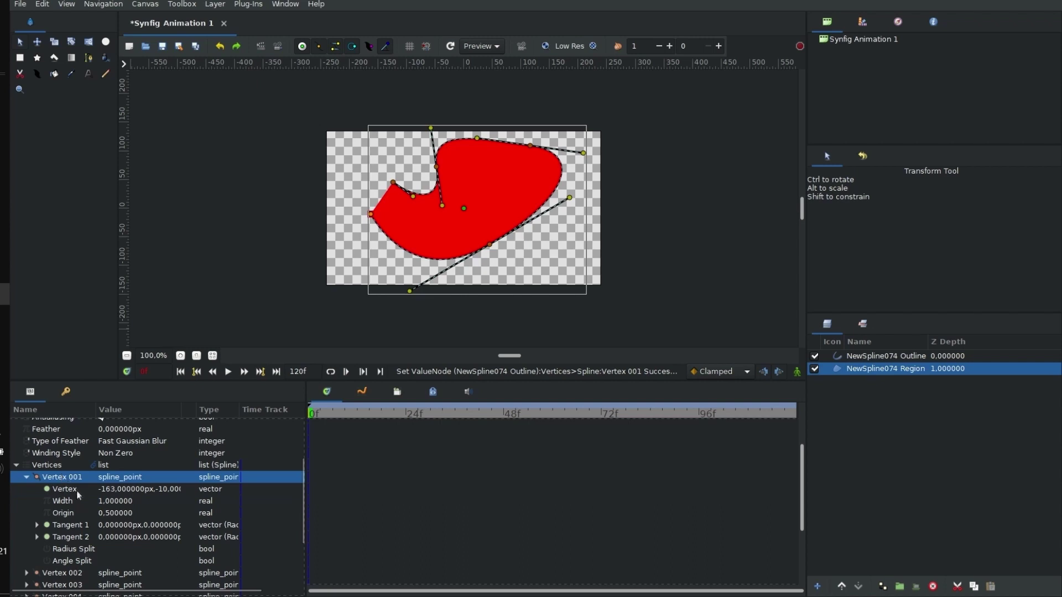
{"action": "left_click", "coordinate": [114, 498]}
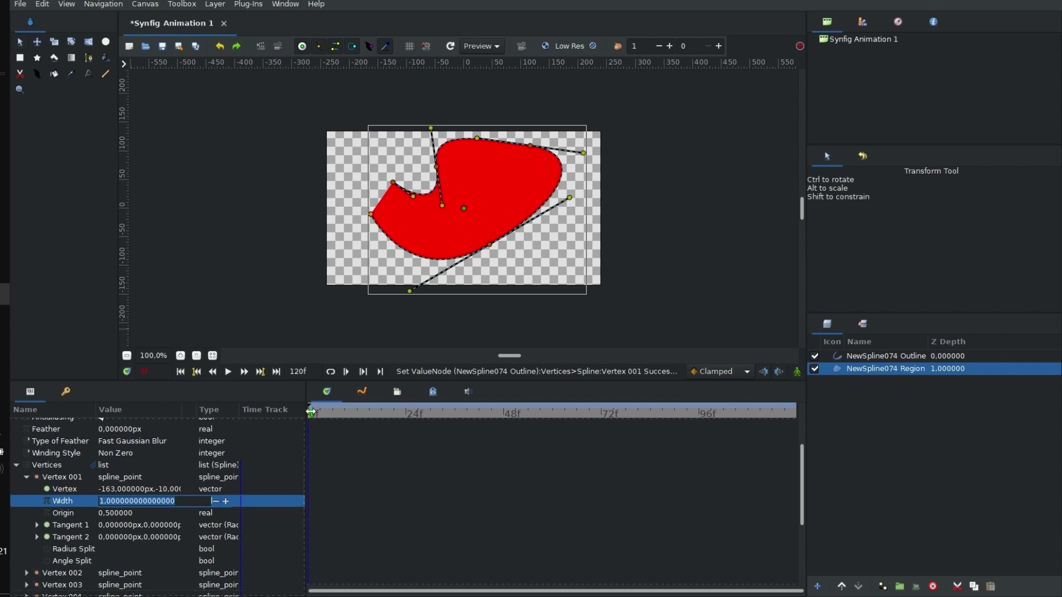
{"action": "scroll", "coordinate": [151, 492], "scroll_direction": "up", "scroll_amount": 3}
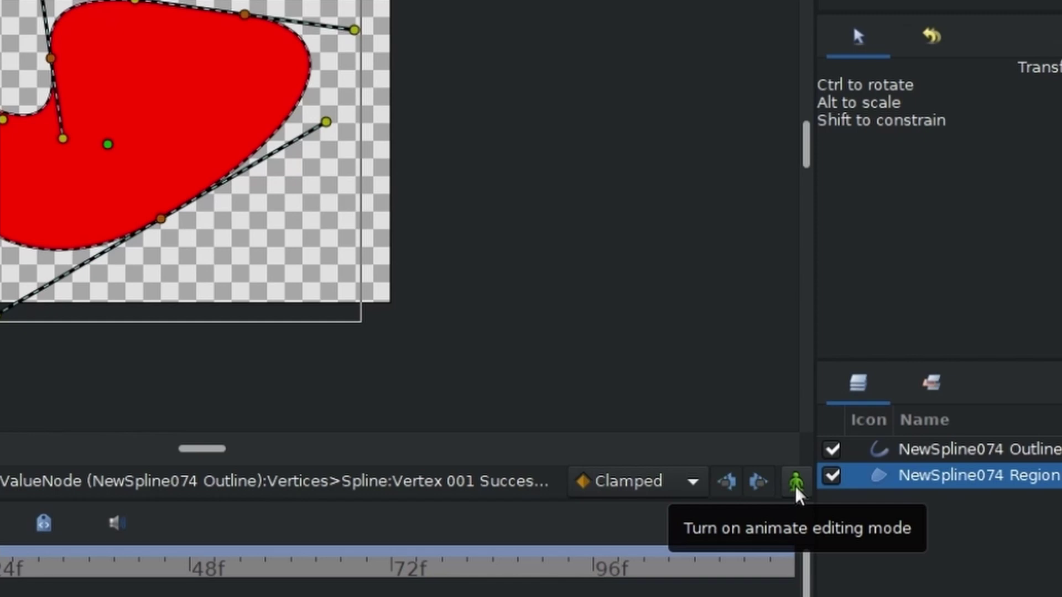
Step: In Animate mode, reshape the red blob's vertices at frame 0 and again at frame 39
{"action": "left_click", "coordinate": [797, 486]}
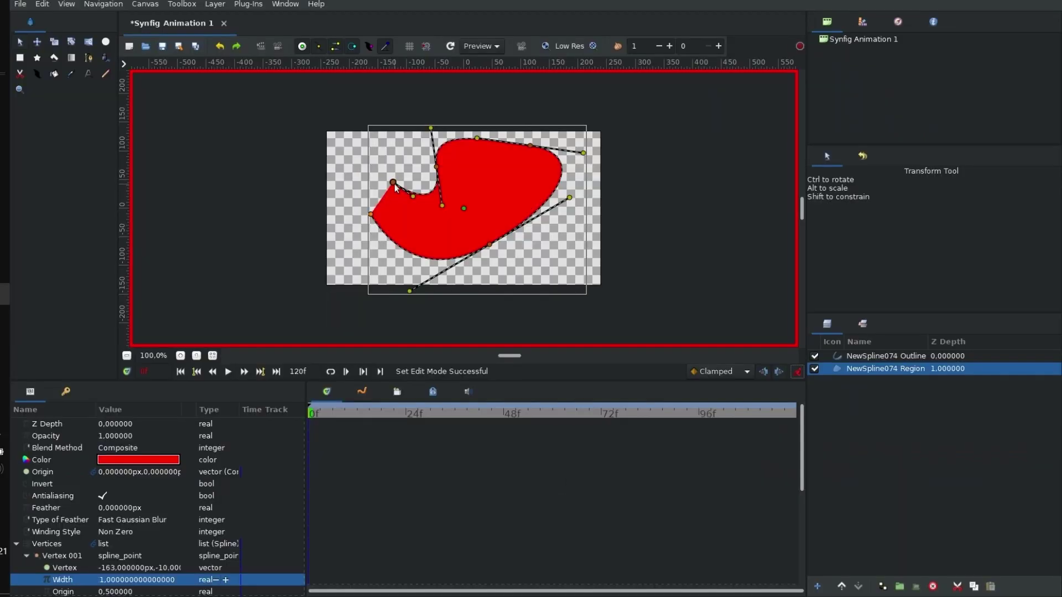
{"action": "left_click_drag", "start_coordinate": [375, 181], "coordinate": [327, 166]}
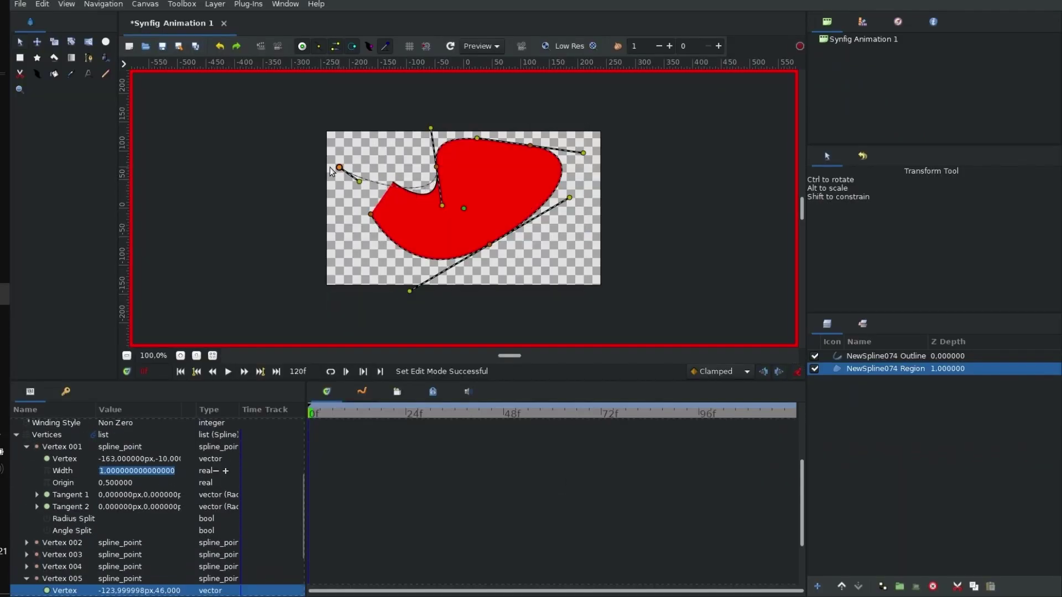
{"action": "left_click", "coordinate": [466, 418]}
{"action": "left_click_drag", "start_coordinate": [370, 214], "coordinate": [579, 274]}
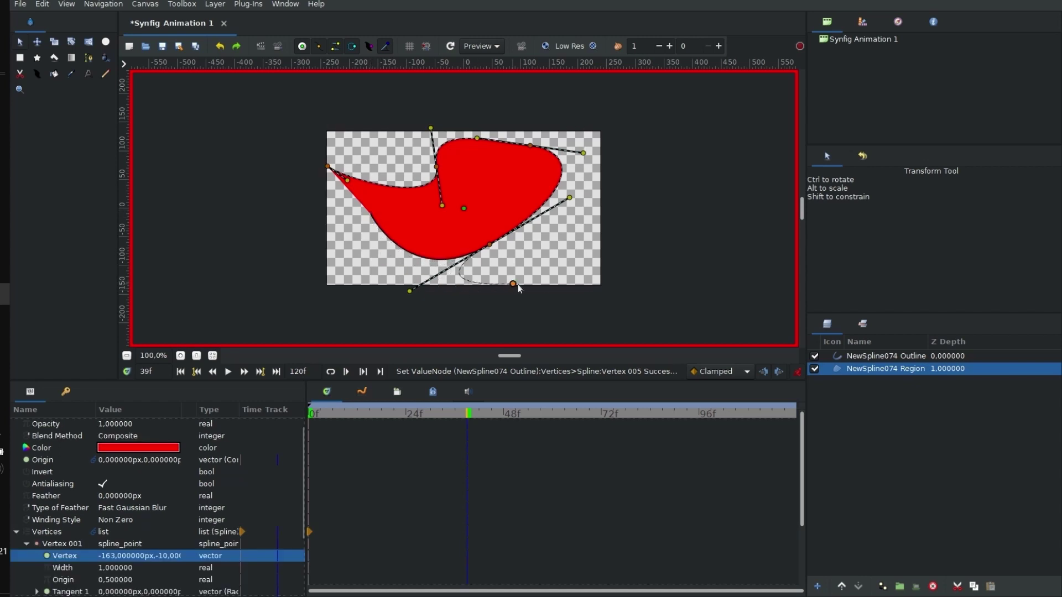
{"action": "left_click_drag", "start_coordinate": [552, 207], "coordinate": [553, 207]}
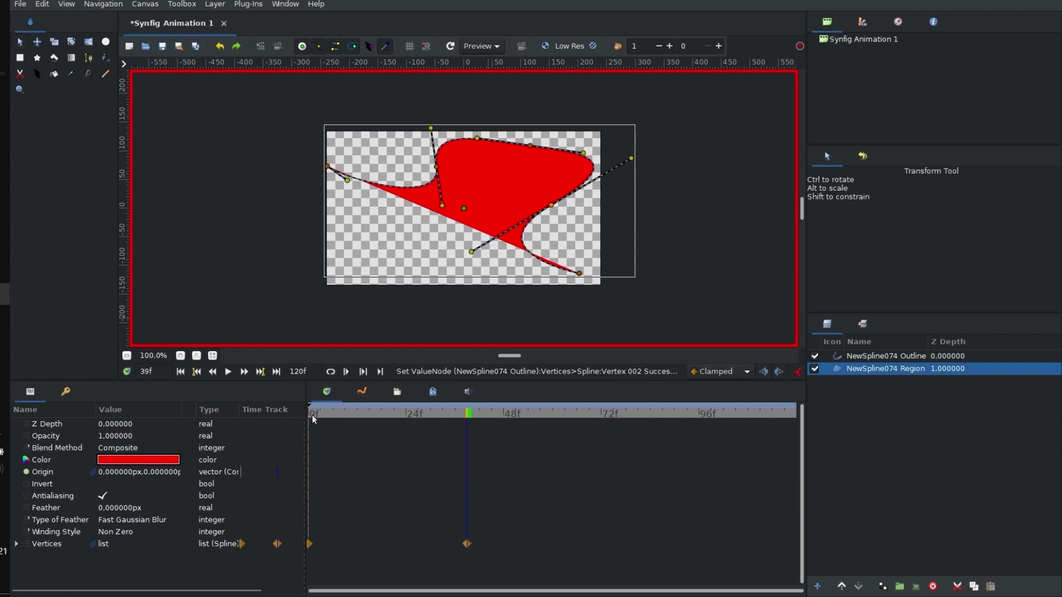
Step: Scrub and play the morph animation, then return to frame 0
{"action": "mouse_move", "coordinate": [312, 418]}
{"action": "left_mouse_down"}
{"action": "mouse_move", "coordinate": [474, 473]}
{"action": "mouse_move", "coordinate": [266, 403]}
{"action": "left_mouse_up"}
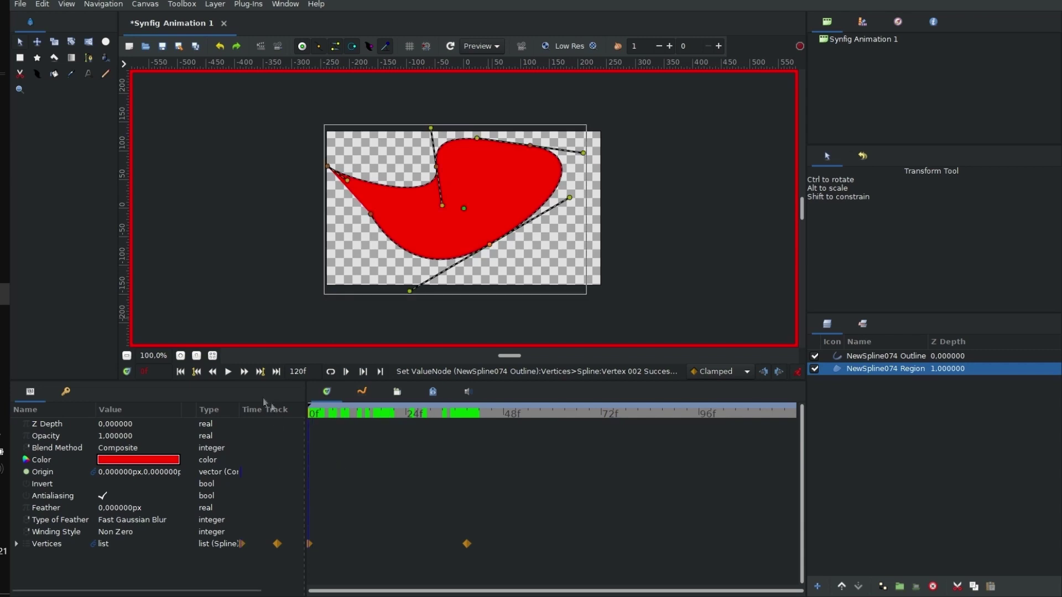
{"action": "left_click", "coordinate": [228, 371]}
{"action": "left_click", "coordinate": [228, 372]}
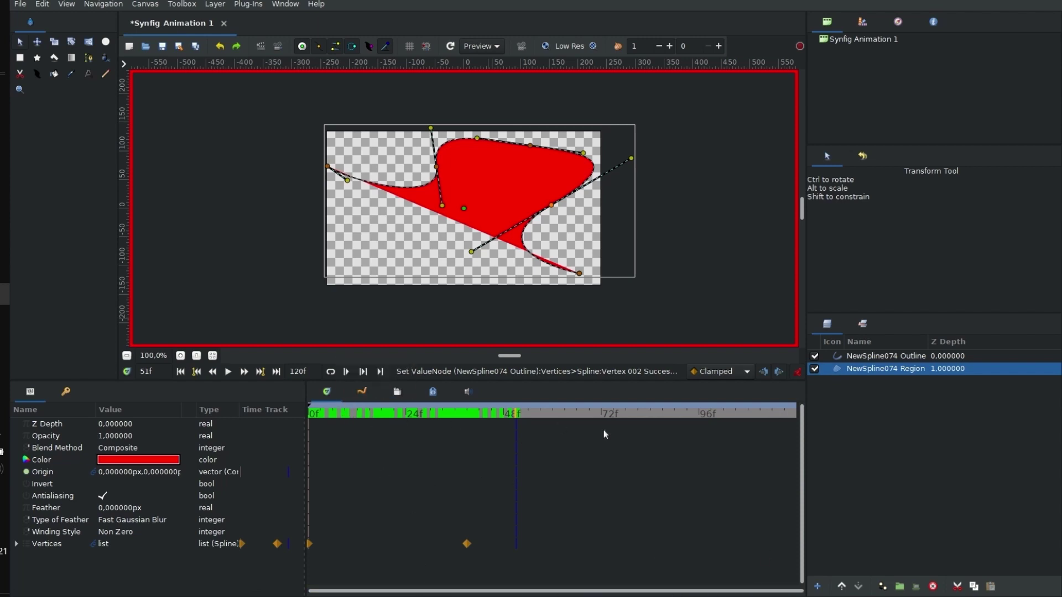
{"action": "left_click", "coordinate": [228, 372]}
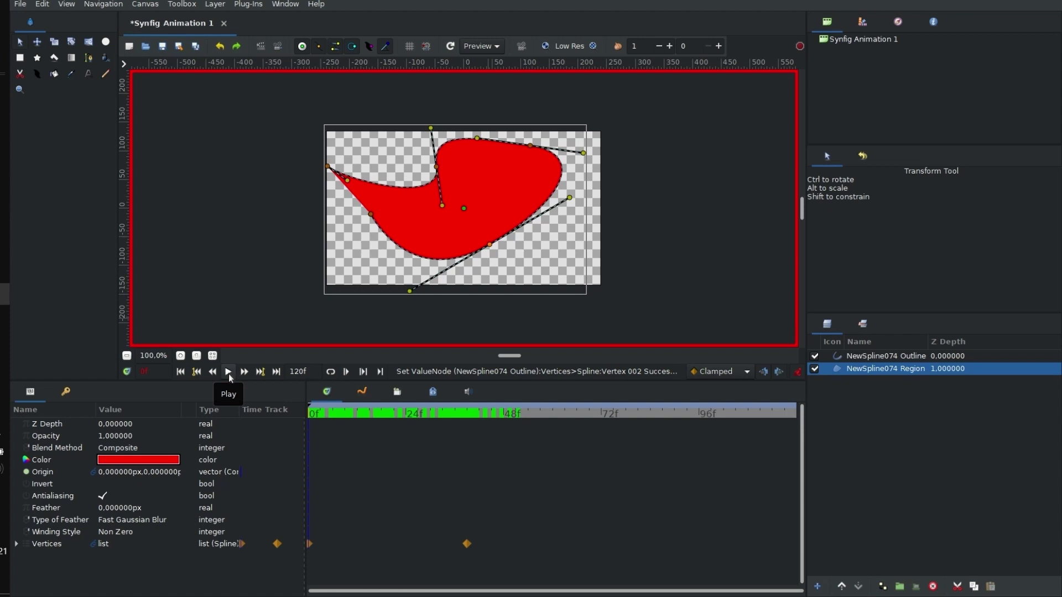
{"action": "left_click", "coordinate": [228, 373]}
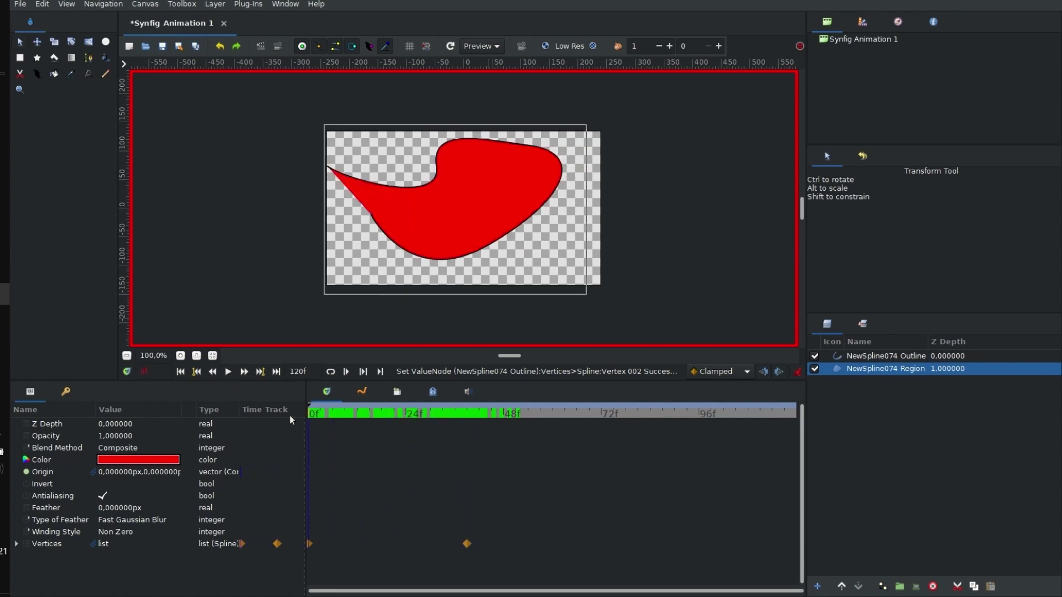
{"action": "left_click", "coordinate": [325, 406]}
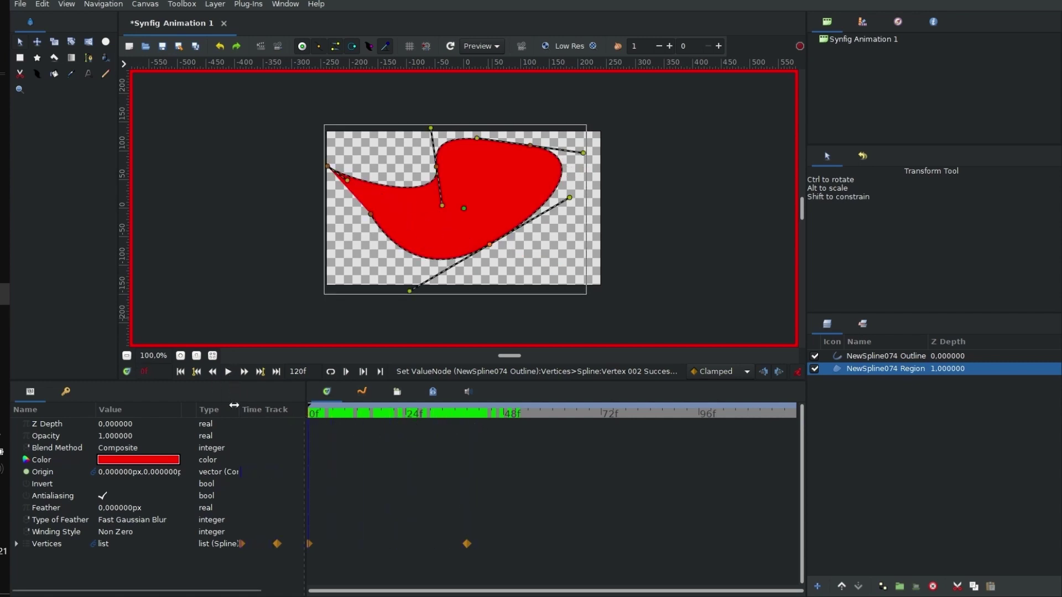
{"action": "left_click", "coordinate": [228, 372]}
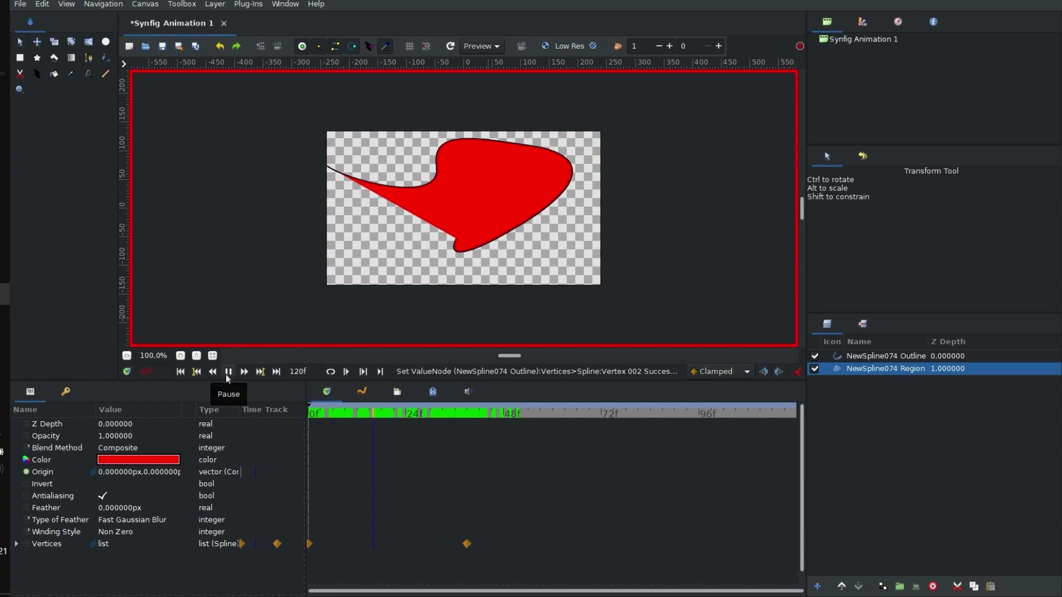
{"action": "left_click", "coordinate": [229, 372]}
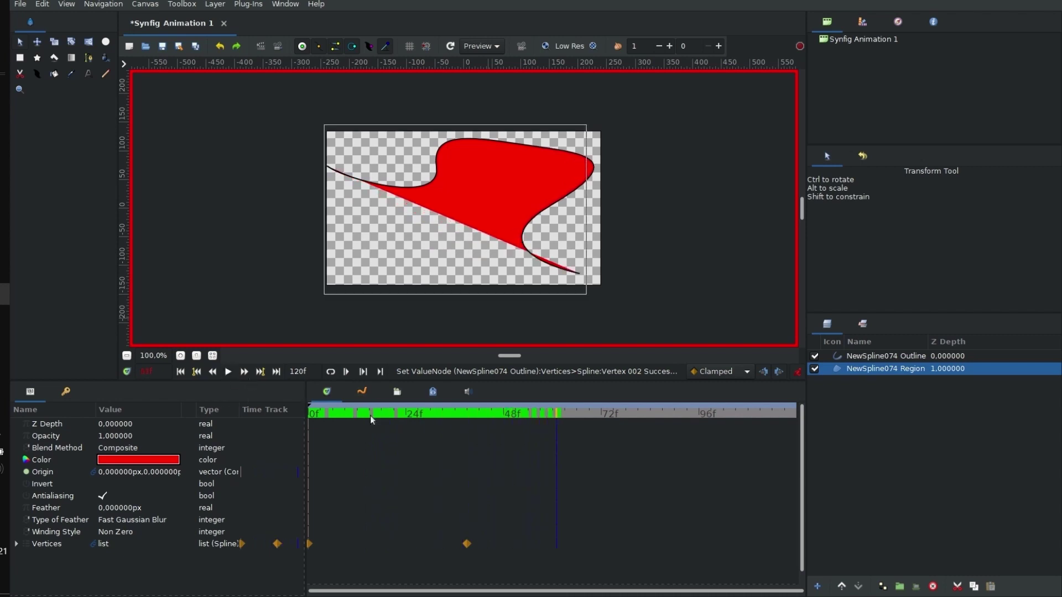
{"action": "left_click", "coordinate": [426, 412]}
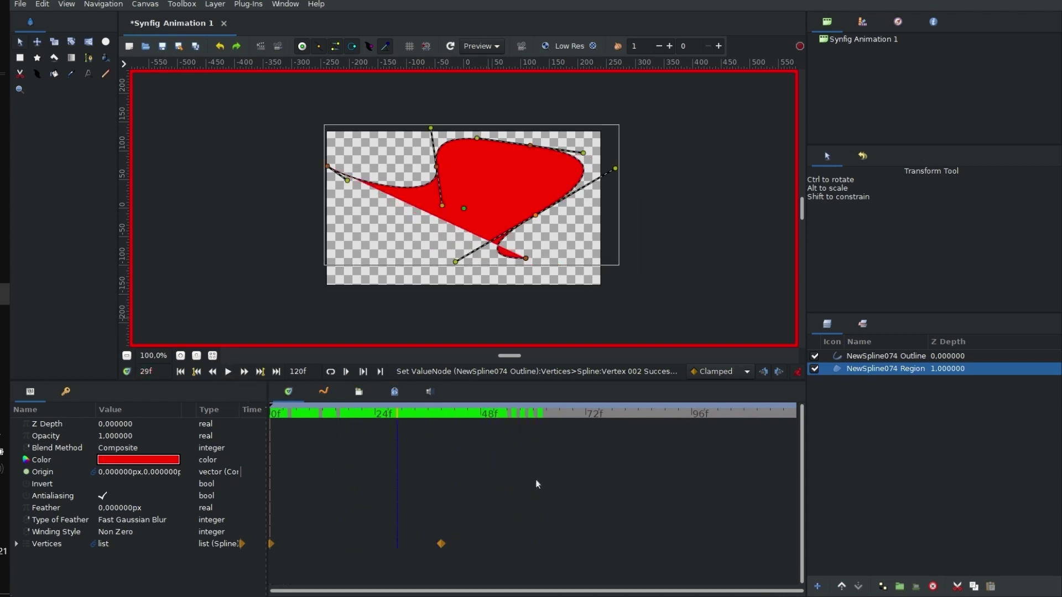
Step: Add a Curve Warp distortion layer above the red shape and drag its origin to bend it
{"action": "right_click", "coordinate": [866, 369]}
{"action": "mouse_move", "coordinate": [896, 113]}
{"action": "mouse_move", "coordinate": [846, 113]}
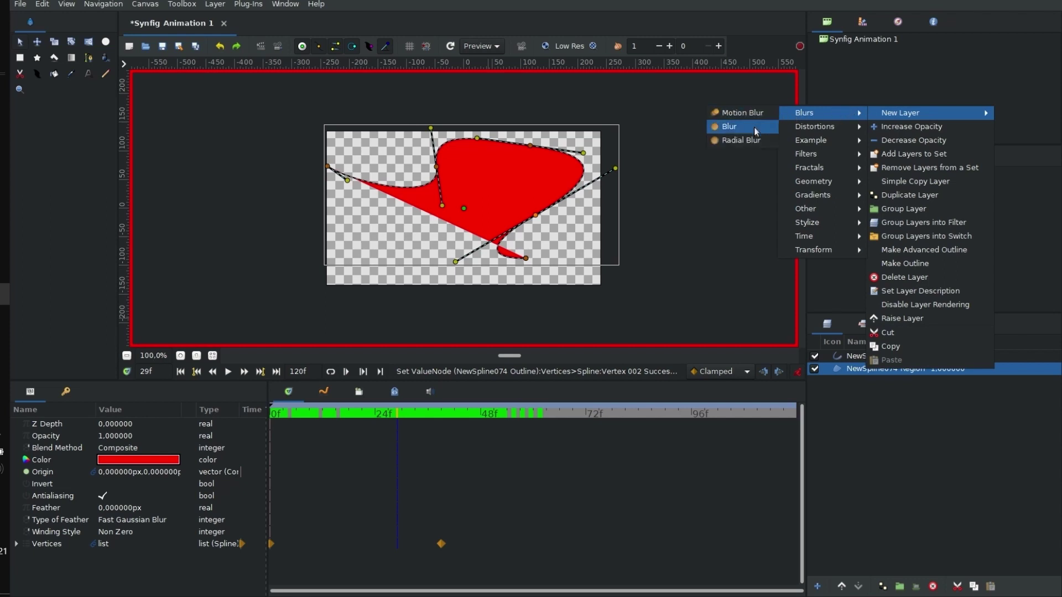
{"action": "mouse_move", "coordinate": [832, 134]}
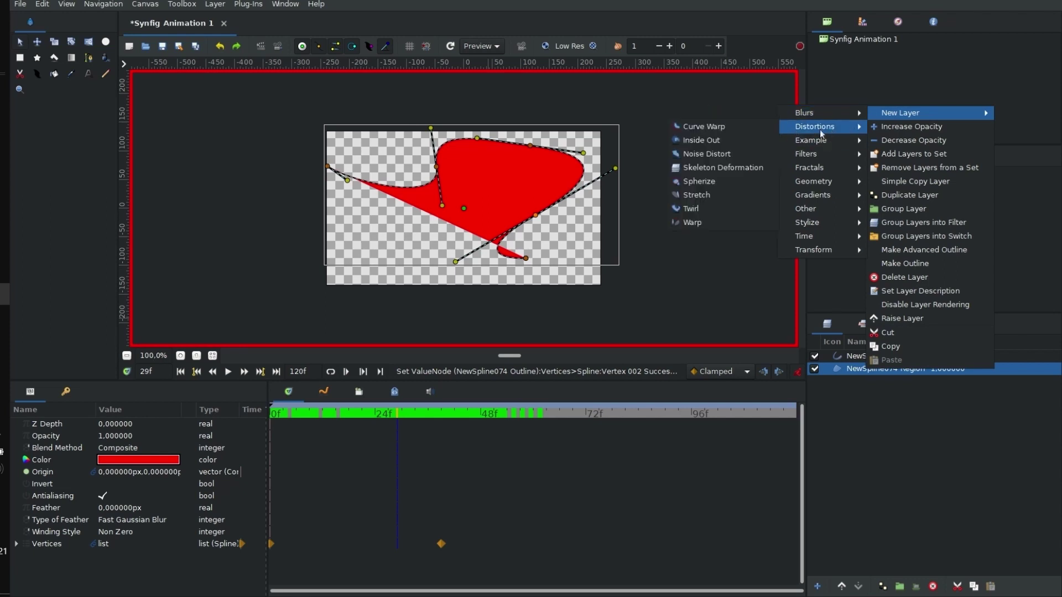
{"action": "left_click", "coordinate": [738, 128]}
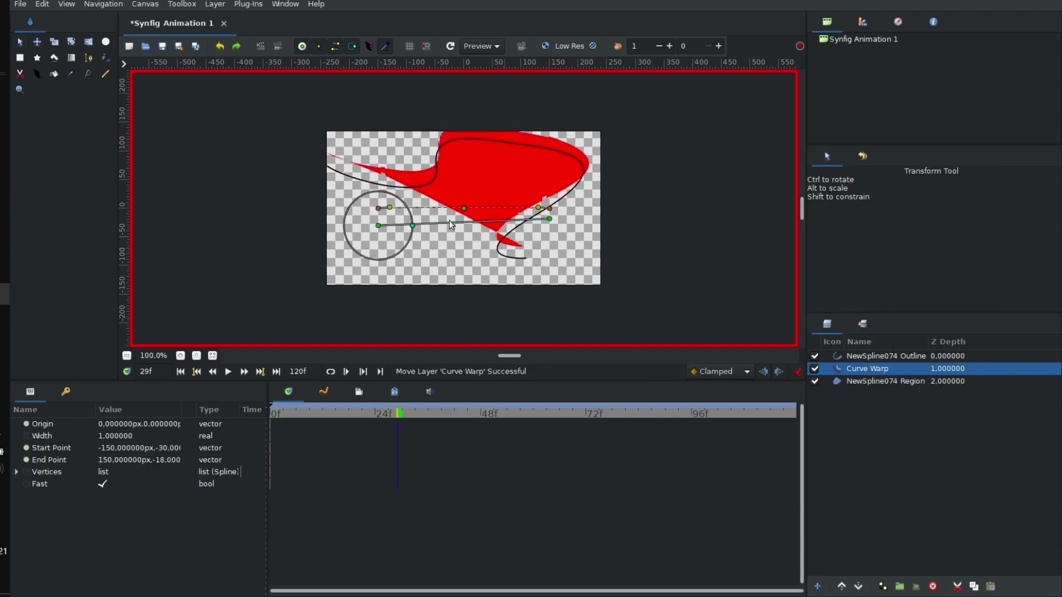
{"action": "left_click_drag", "start_coordinate": [464, 208], "coordinate": [475, 225]}
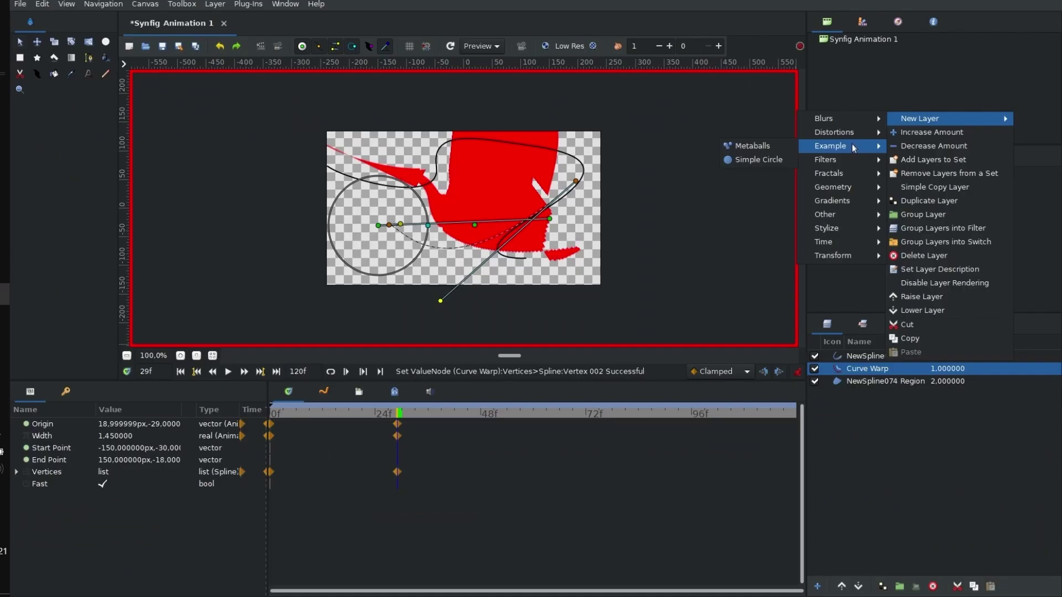
{"action": "key", "text": "Escape"}
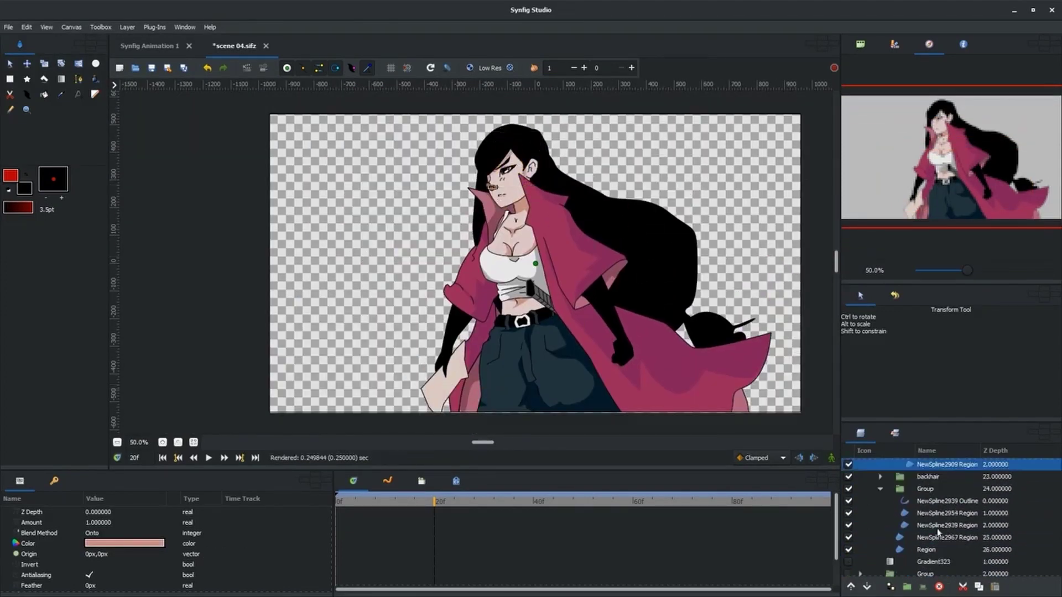
Step: Select the hand layer and turn on visibility of the lower background Group to reveal the sky and clouds
{"action": "left_click", "coordinate": [938, 529]}
{"action": "scroll", "coordinate": [918, 531], "scroll_direction": "down", "scroll_amount": 2}
{"action": "scroll", "coordinate": [913, 532], "scroll_direction": "down", "scroll_amount": 2}
{"action": "scroll", "coordinate": [904, 533], "scroll_direction": "down", "scroll_amount": 2}
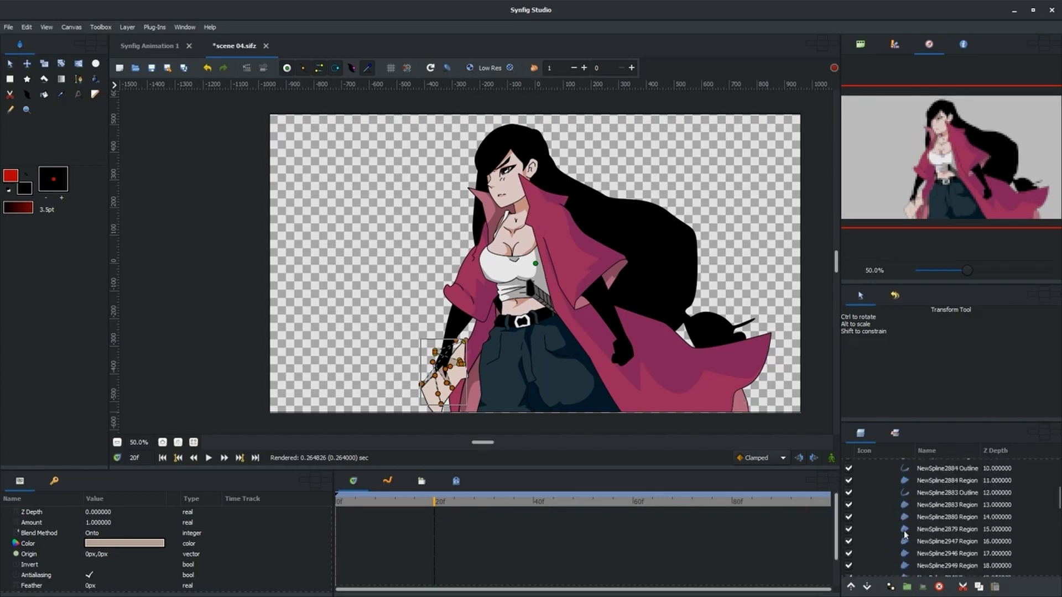
{"action": "scroll", "coordinate": [905, 531], "scroll_direction": "up", "scroll_amount": 5}
{"action": "left_click", "coordinate": [849, 537]}
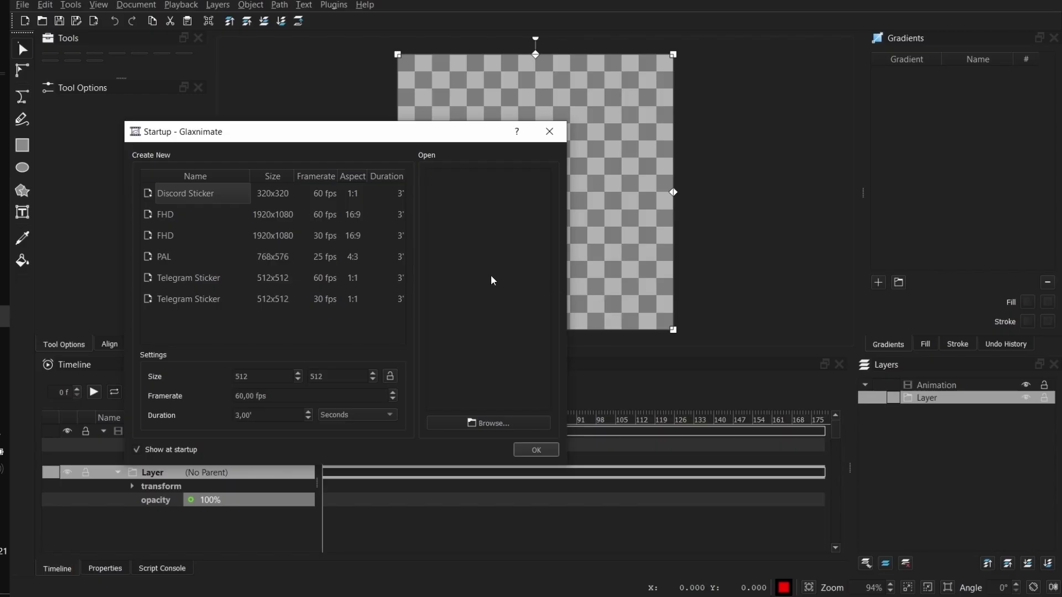
Step: Create a new document from the FHD 1920x1080 30 fps Startup preset
{"action": "left_click_drag", "start_coordinate": [235, 131], "coordinate": [476, 40]}
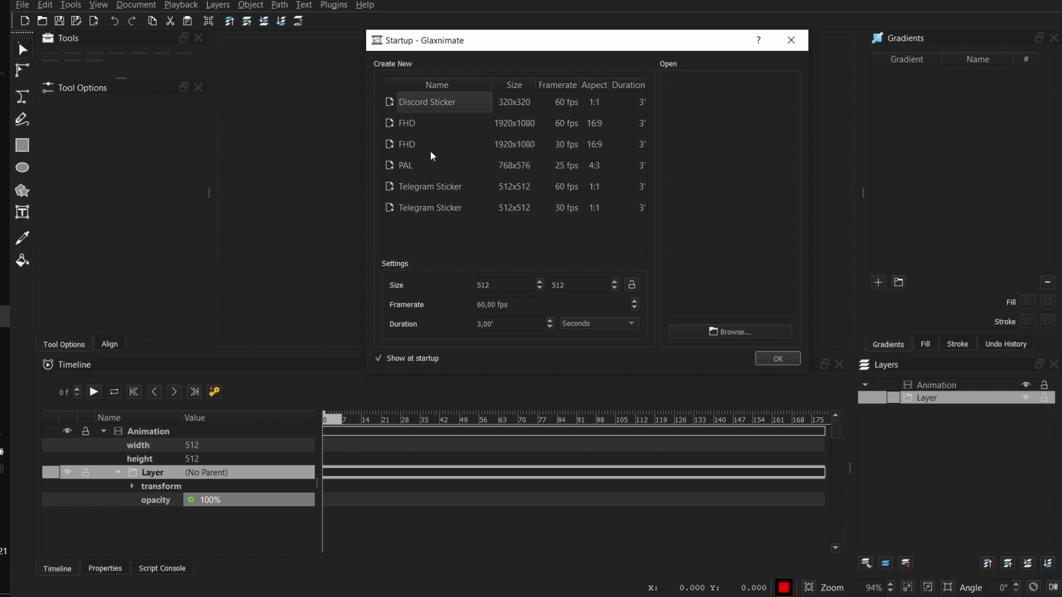
{"action": "left_click", "coordinate": [416, 128]}
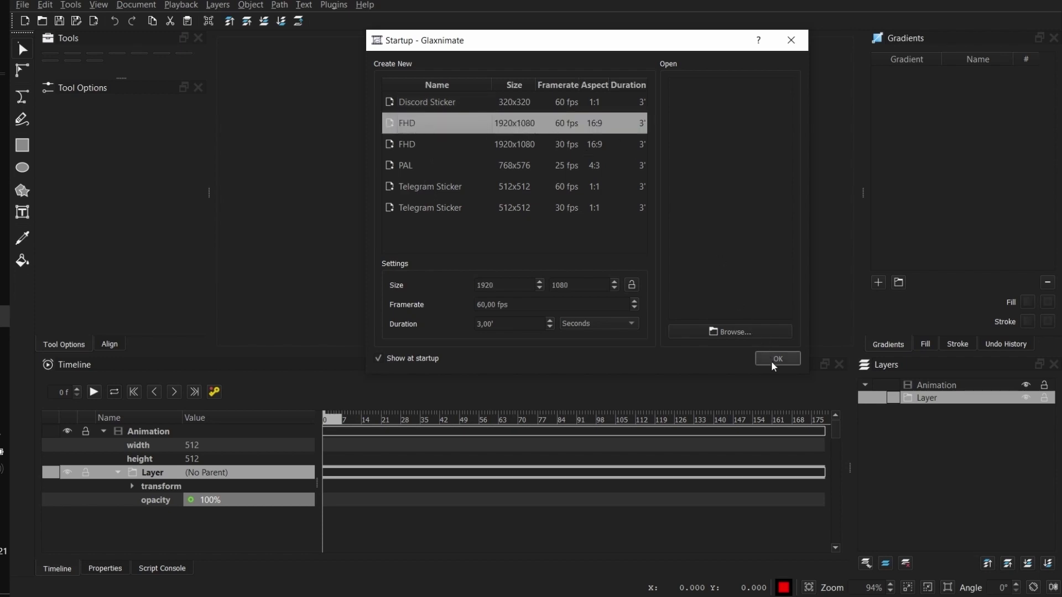
{"action": "left_click", "coordinate": [441, 143]}
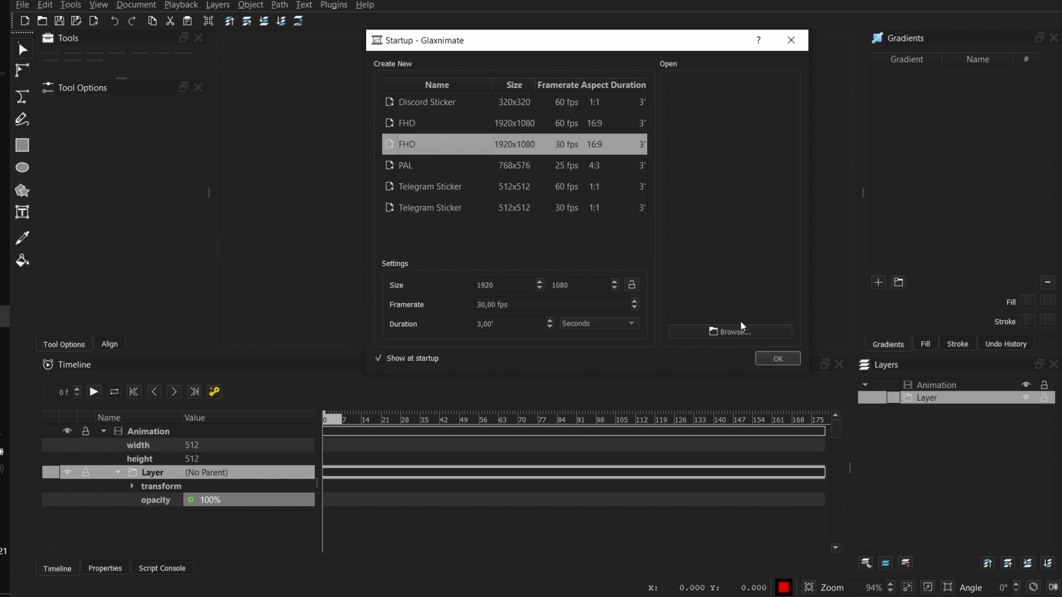
{"action": "left_click", "coordinate": [775, 358]}
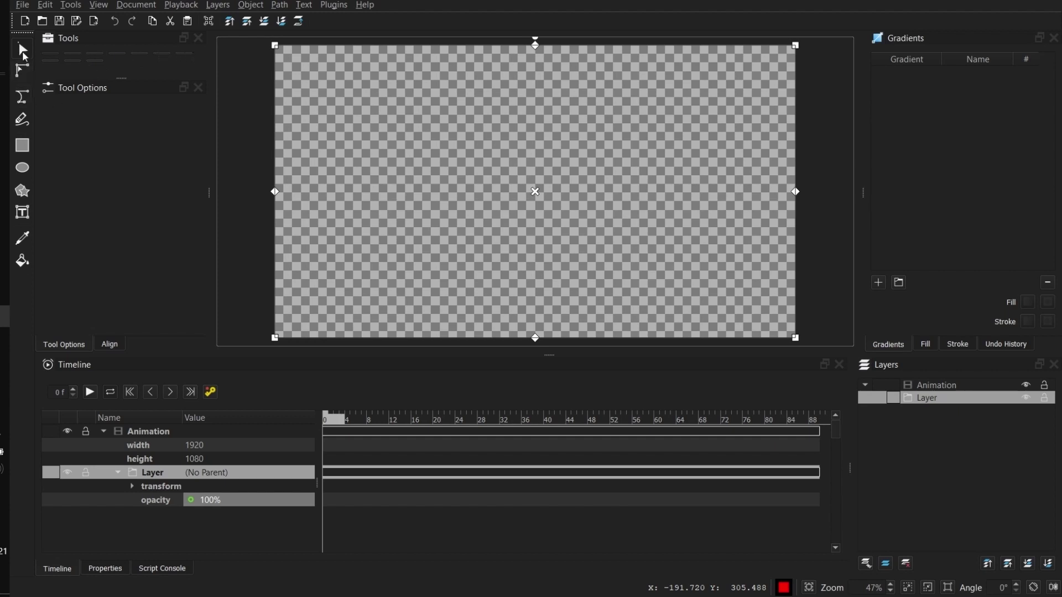
Step: Draw a closed red filled shape on the canvas with the Bezier tool
{"action": "left_click", "coordinate": [22, 51]}
{"action": "left_click", "coordinate": [22, 96]}
{"action": "left_click", "coordinate": [432, 230]}
{"action": "left_click_drag", "start_coordinate": [583, 243], "coordinate": [595, 199]}
{"action": "left_click", "coordinate": [412, 126]}
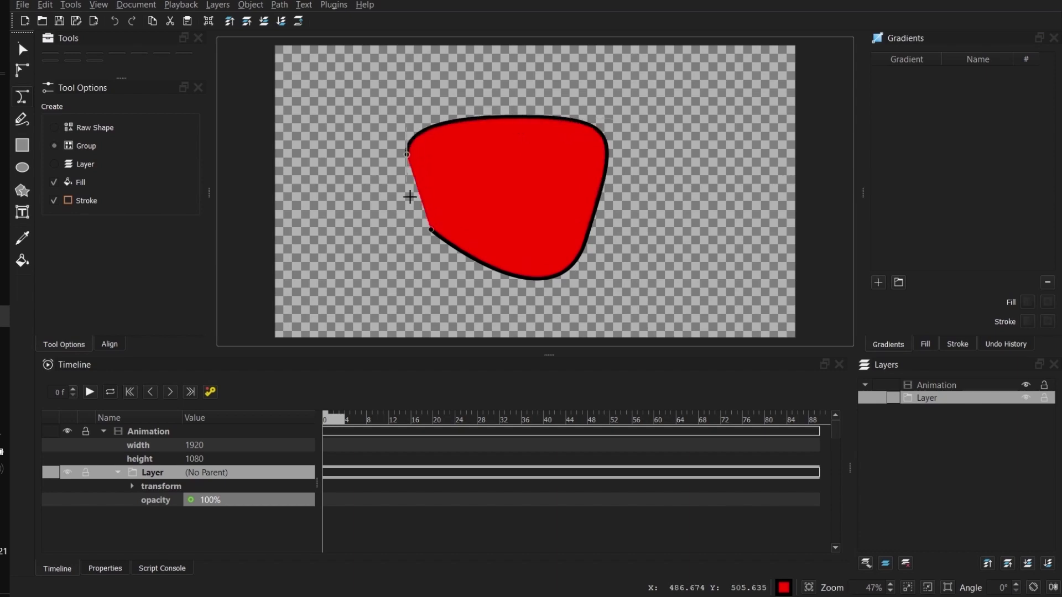
{"action": "left_click", "coordinate": [432, 230]}
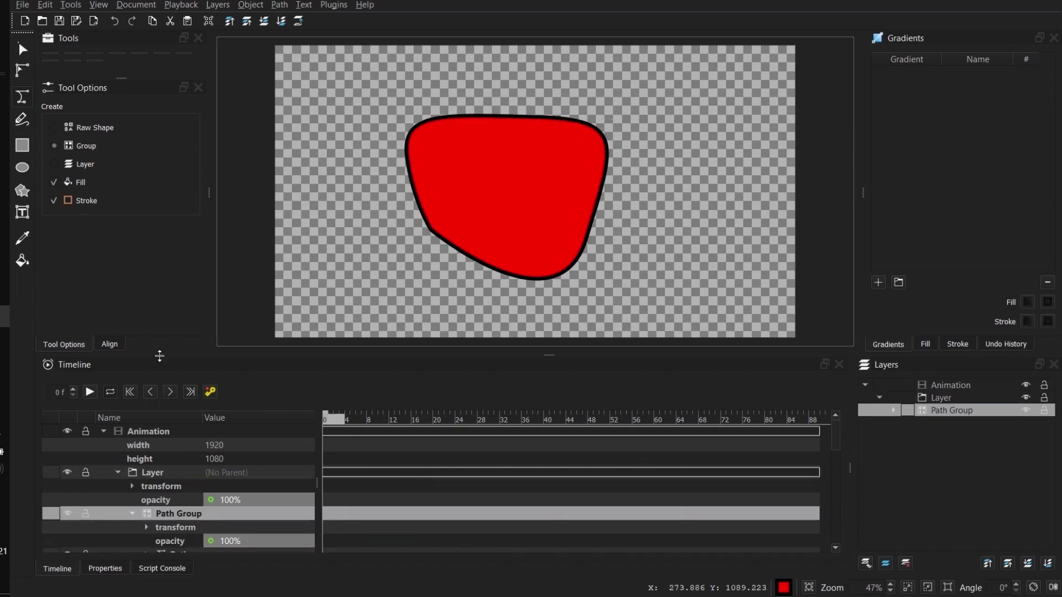
Step: Enlarge the timeline and expand the Layer to list its transform, opacity and Path Group
{"action": "left_click_drag", "start_coordinate": [159, 356], "coordinate": [181, 229]}
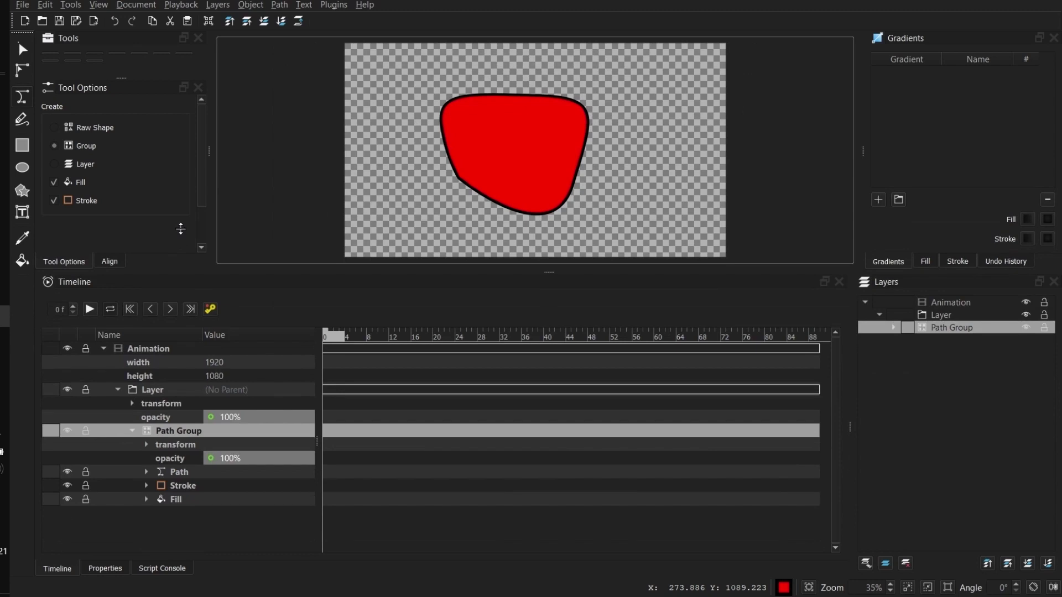
{"action": "left_click", "coordinate": [133, 432]}
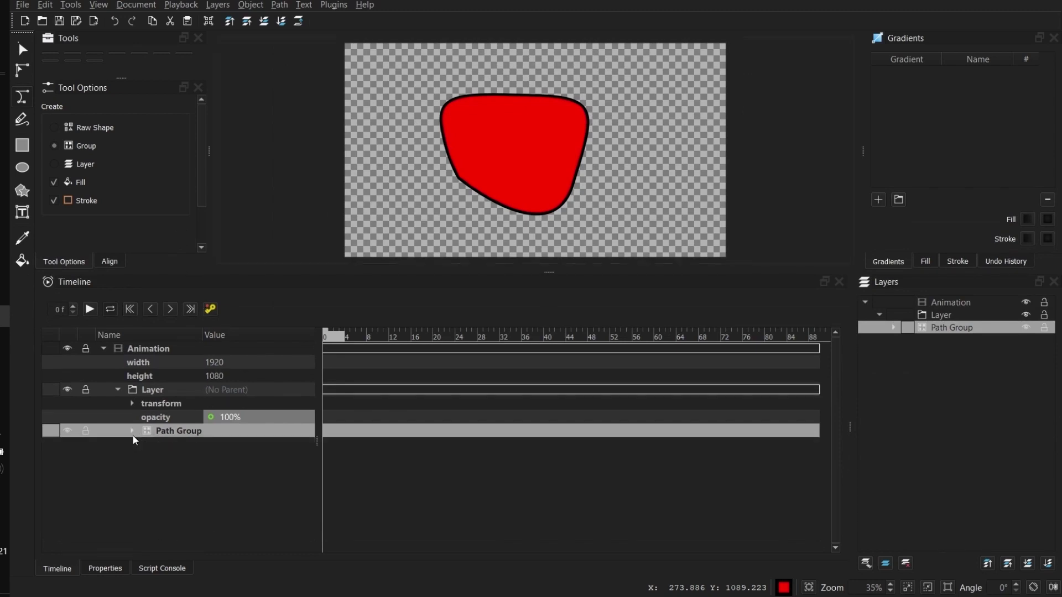
{"action": "left_click", "coordinate": [133, 437]}
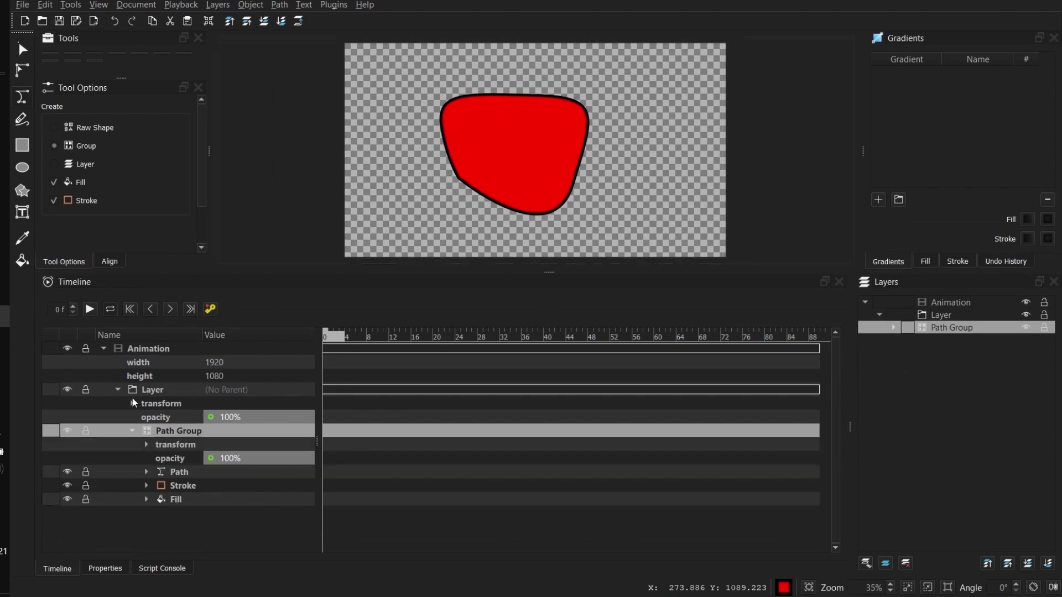
{"action": "left_click", "coordinate": [133, 431]}
{"action": "left_click", "coordinate": [151, 391]}
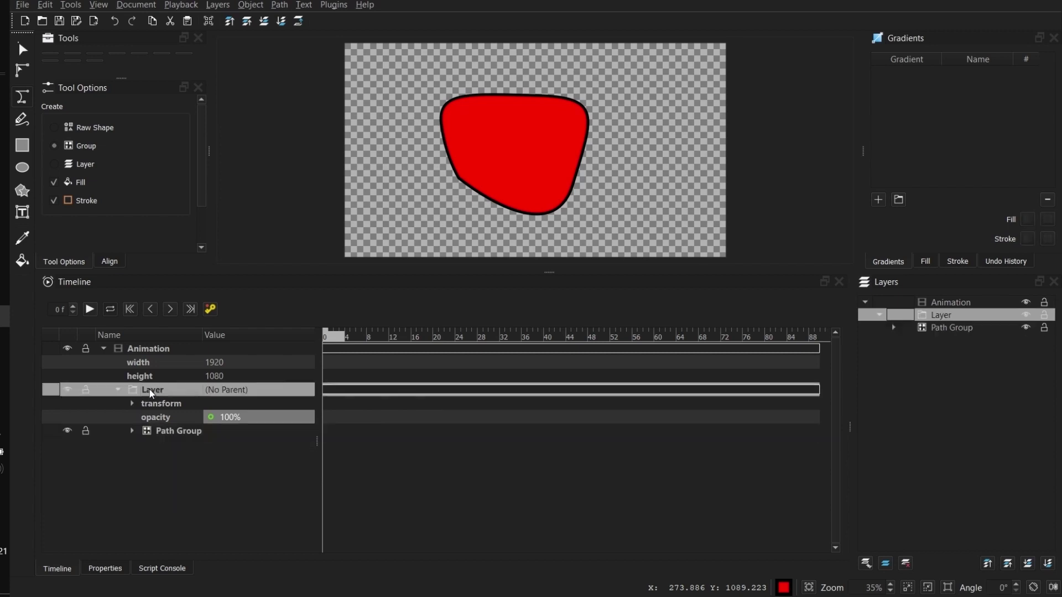
{"action": "left_click", "coordinate": [118, 391]}
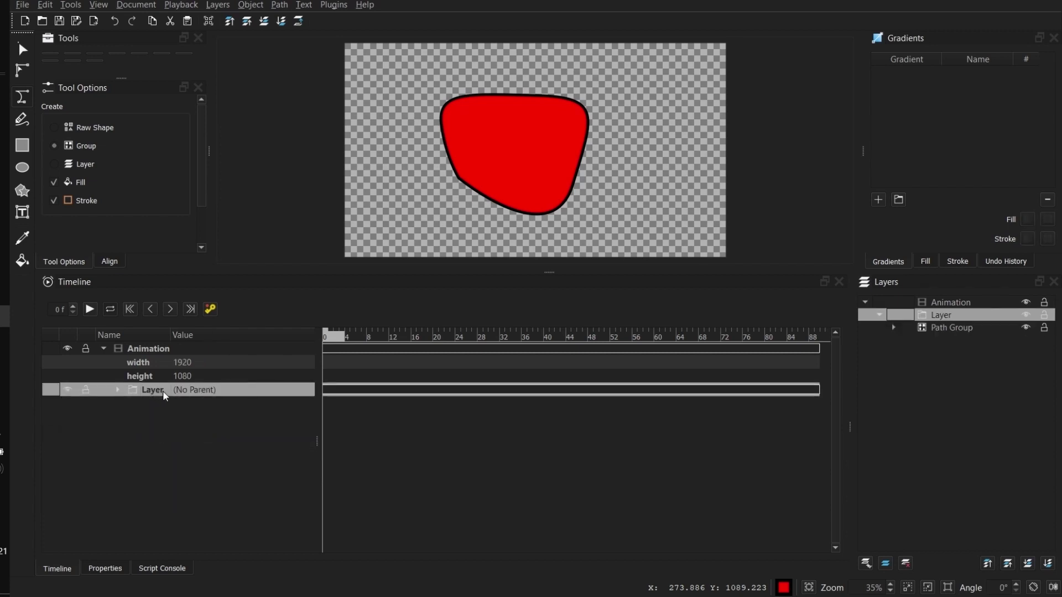
{"action": "left_click", "coordinate": [118, 392]}
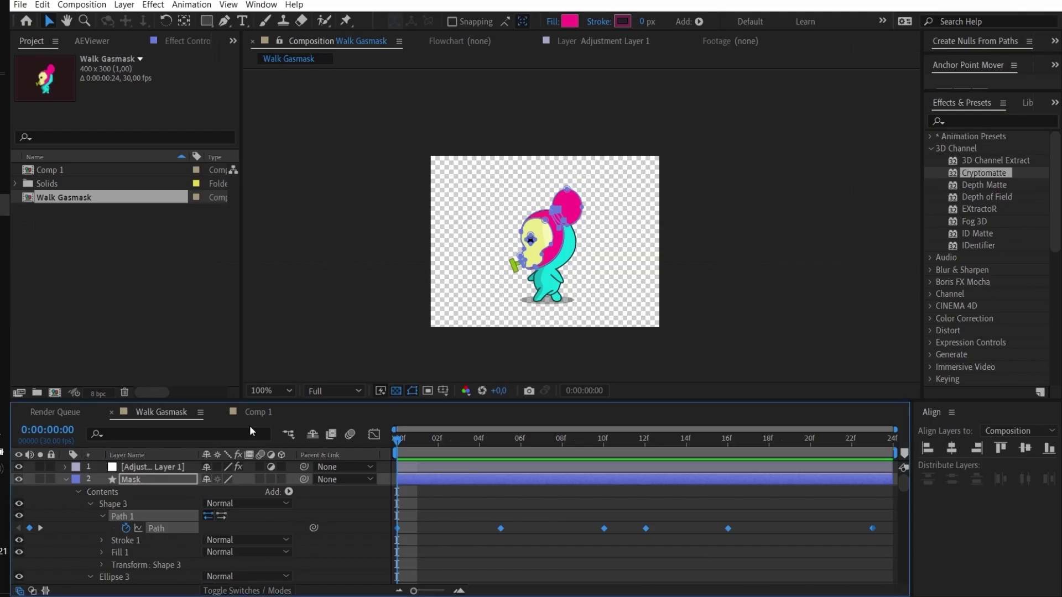
Step: In After Effects, switch to Comp 1 and collapse Shape Layer 1
{"action": "left_click", "coordinate": [252, 413]}
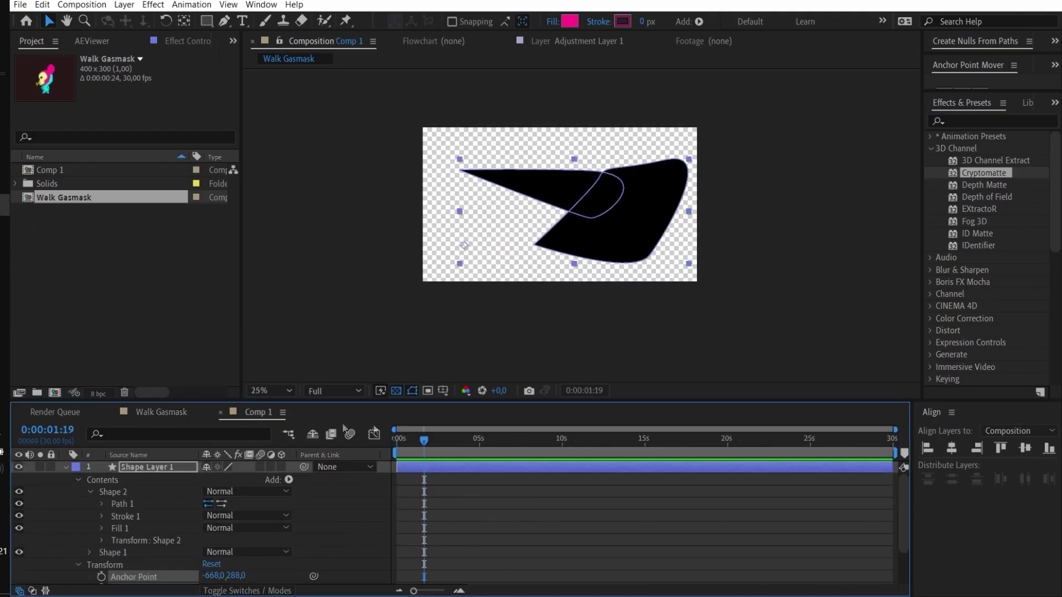
{"action": "left_click", "coordinate": [79, 480]}
{"action": "left_click", "coordinate": [65, 466]}
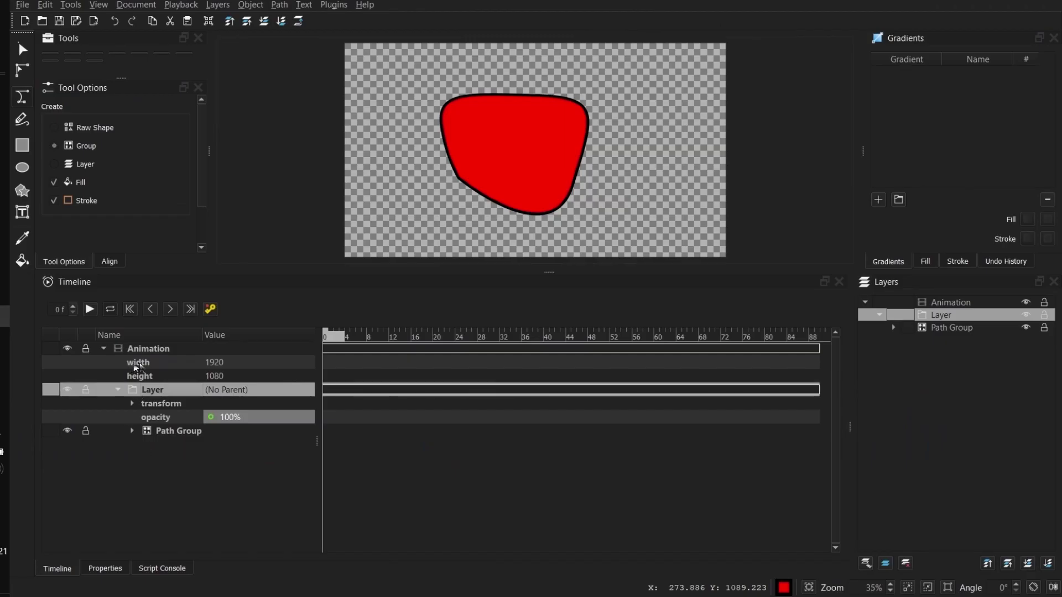
Step: Collapse the Layer, select Animation, and drag its range end back to frame 24
{"action": "left_click", "coordinate": [151, 352]}
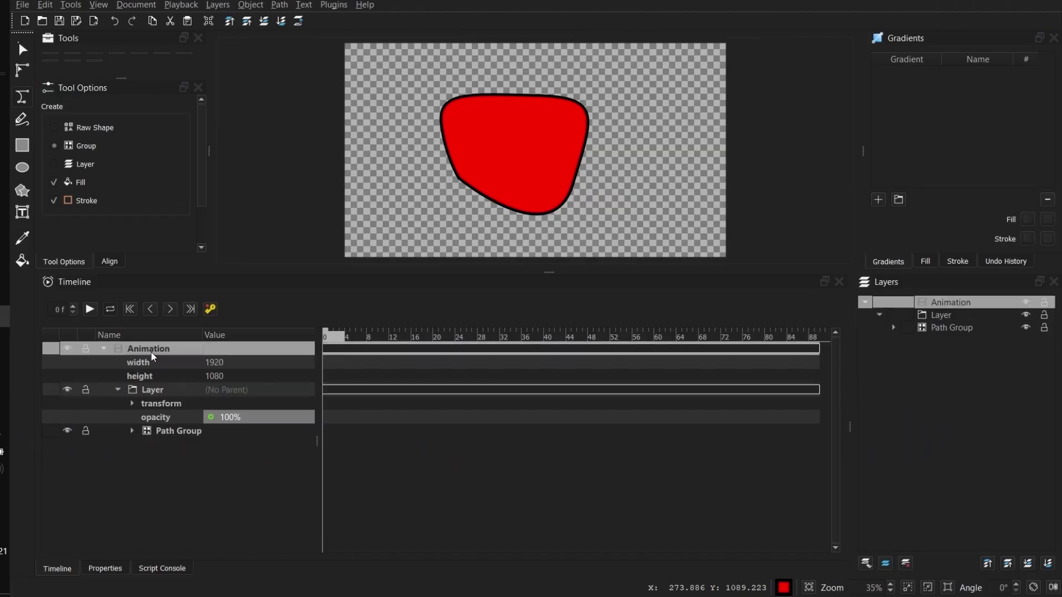
{"action": "left_click", "coordinate": [104, 349]}
{"action": "left_click", "coordinate": [104, 349]}
{"action": "left_click", "coordinate": [160, 390]}
{"action": "left_click", "coordinate": [119, 389]}
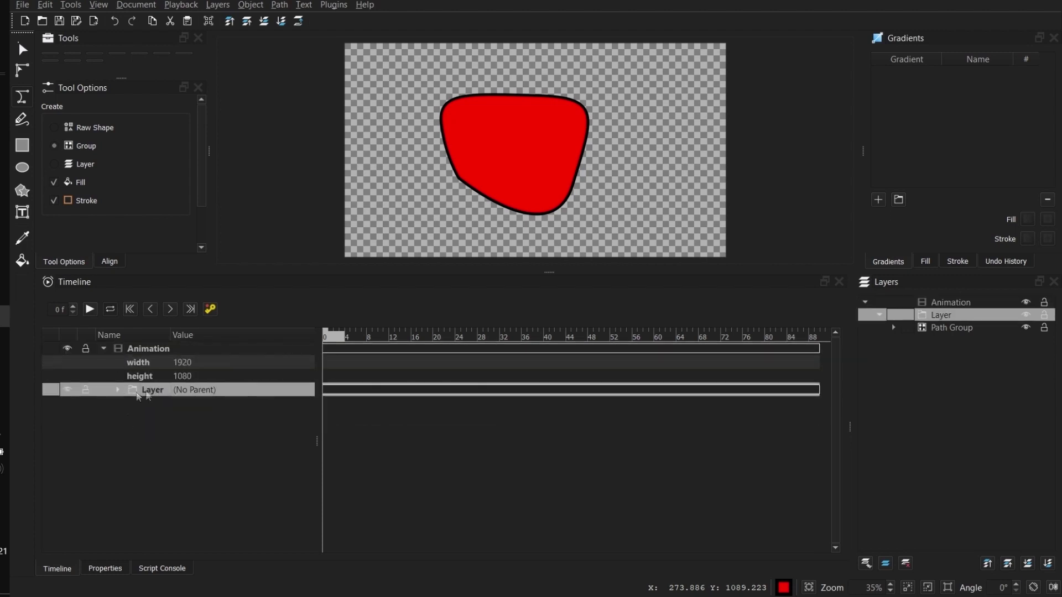
{"action": "left_click", "coordinate": [144, 347]}
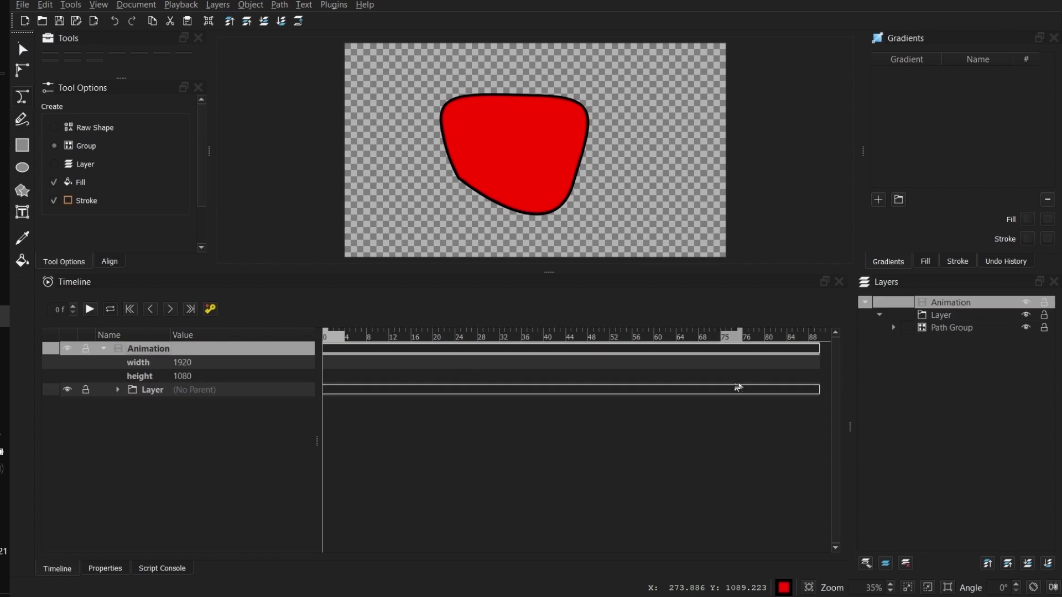
{"action": "mouse_move", "coordinate": [818, 350]}
{"action": "left_mouse_down"}
{"action": "mouse_move", "coordinate": [457, 343]}
{"action": "mouse_move", "coordinate": [830, 344]}
{"action": "left_mouse_up"}
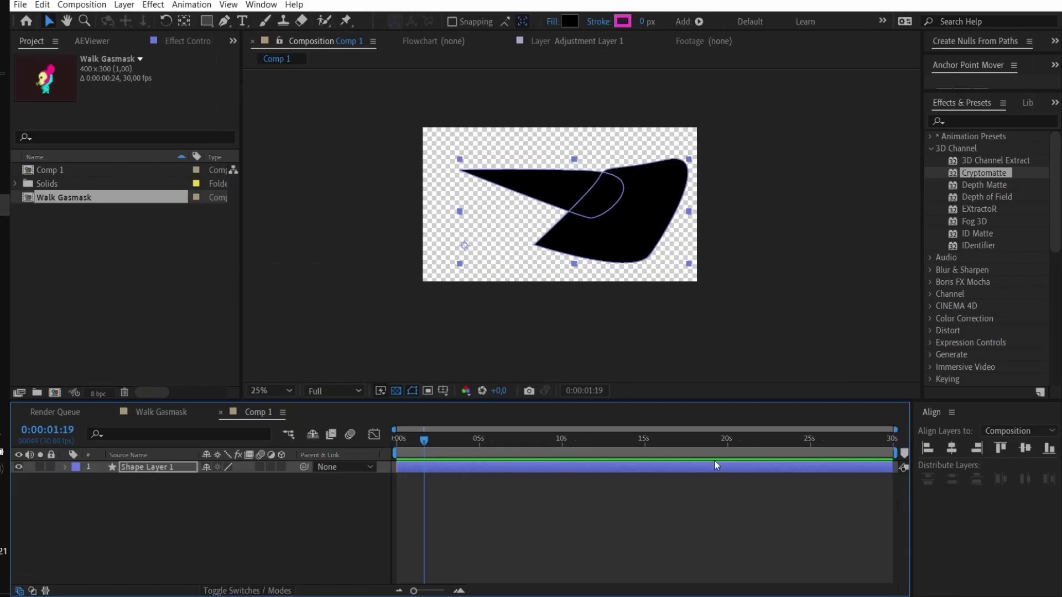
Step: Move the playhead to 0:00:04:03 and drag the work-area end back to about 5 seconds
{"action": "left_click", "coordinate": [465, 456]}
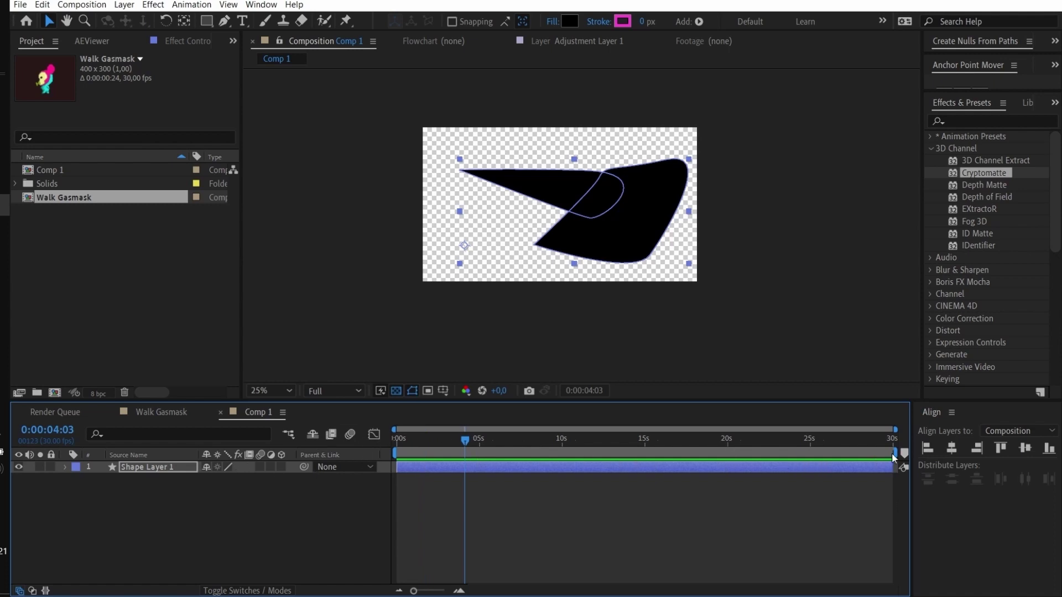
{"action": "left_click_drag", "start_coordinate": [896, 453], "coordinate": [643, 452]}
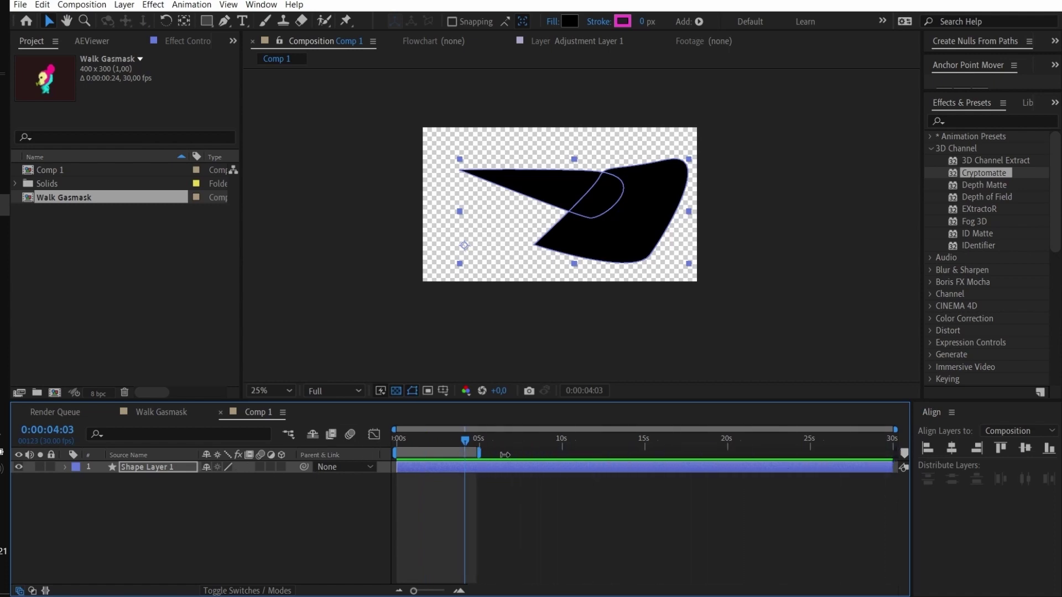
{"action": "left_click_drag", "start_coordinate": [568, 462], "coordinate": [486, 464]}
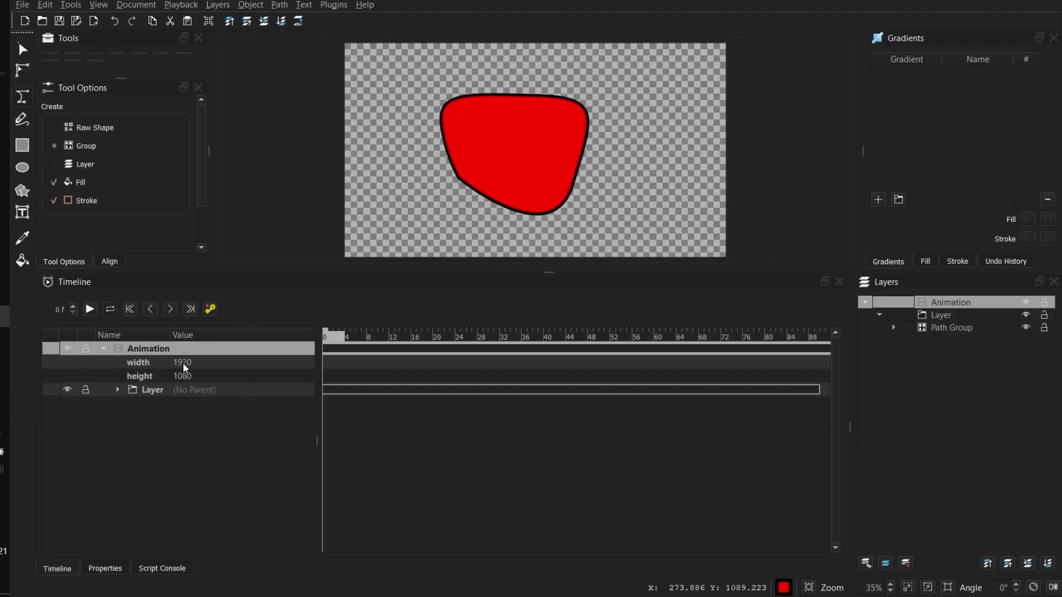
Step: Check the 1920 width and 1080 height, lengthen the play range, and expand the Layer's properties
{"action": "left_click", "coordinate": [183, 365]}
{"action": "left_click", "coordinate": [188, 378]}
{"action": "left_click", "coordinate": [187, 361]}
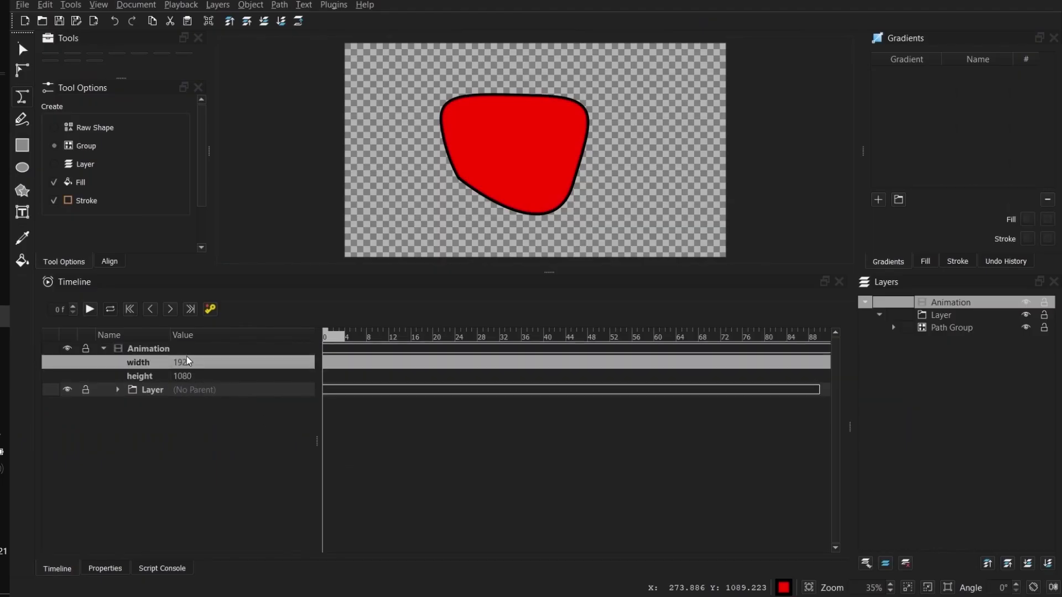
{"action": "left_click", "coordinate": [187, 377]}
{"action": "left_click", "coordinate": [187, 365]}
{"action": "left_click", "coordinate": [157, 349]}
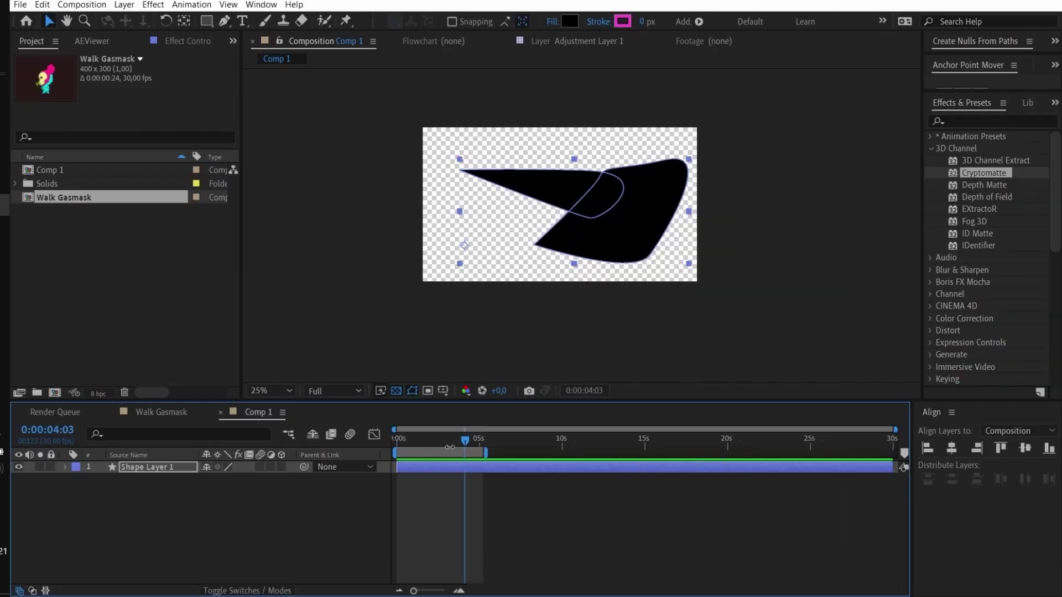
{"action": "left_click_drag", "start_coordinate": [486, 453], "coordinate": [558, 453]}
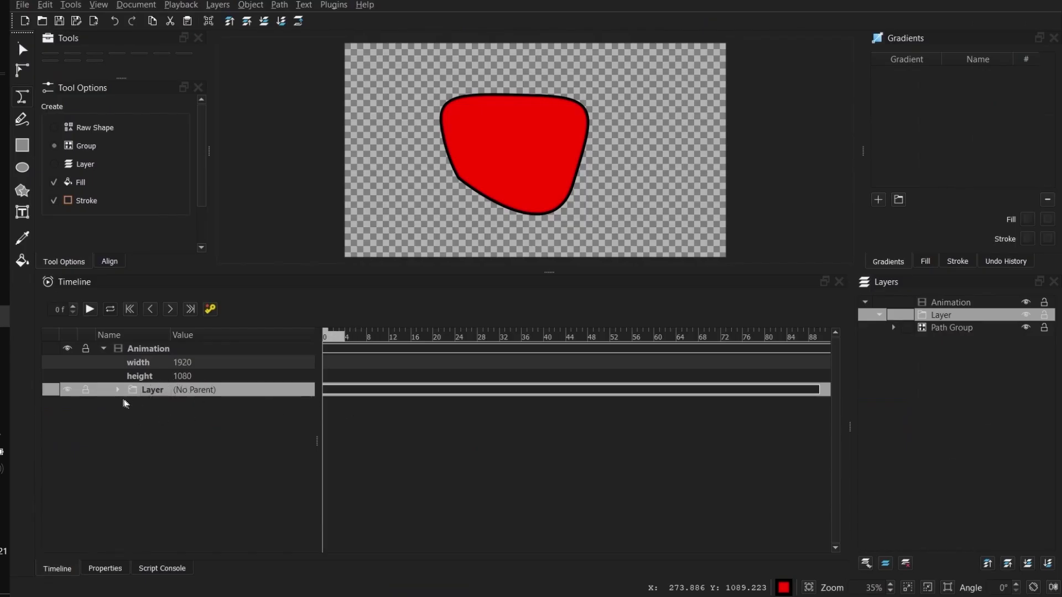
{"action": "left_click", "coordinate": [117, 390]}
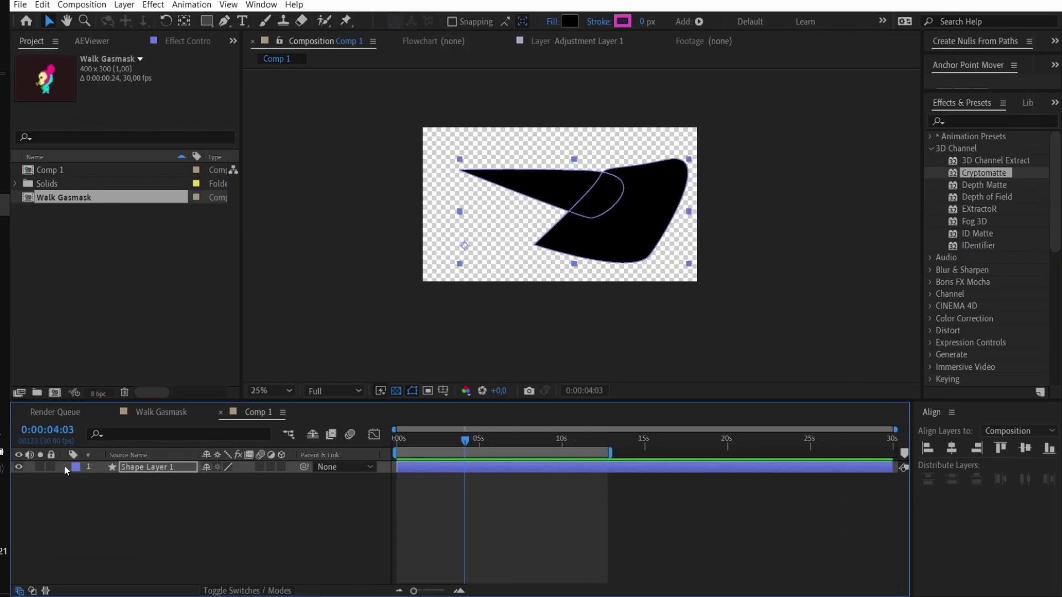
Step: Open Shape Layer 1's Contents, collapse its Transform, and select the Shape 2 and Shape 1 groups
{"action": "left_click", "coordinate": [65, 467]}
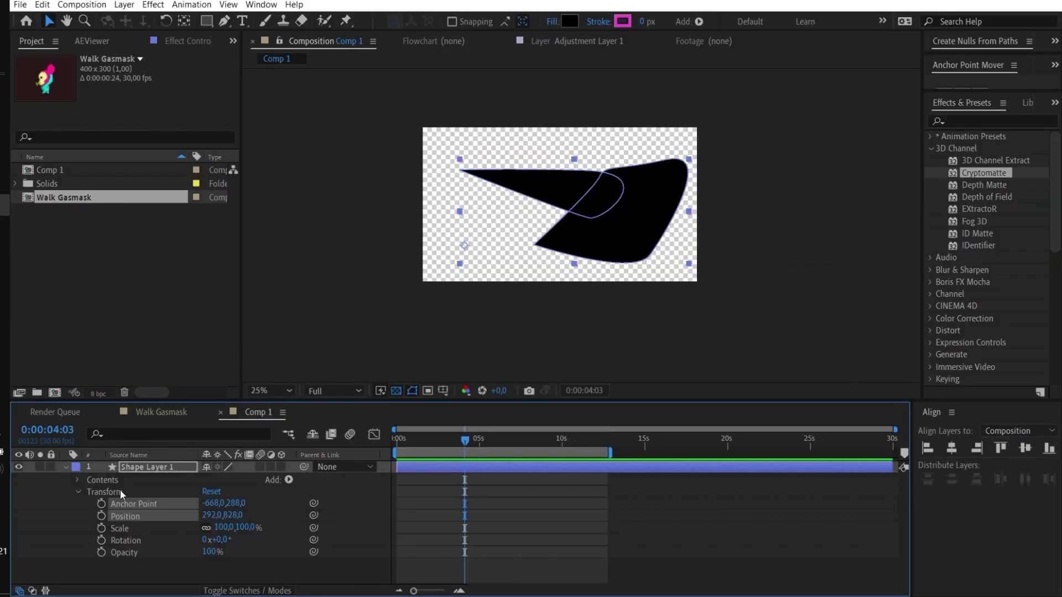
{"action": "left_click", "coordinate": [110, 484]}
{"action": "left_click", "coordinate": [79, 492]}
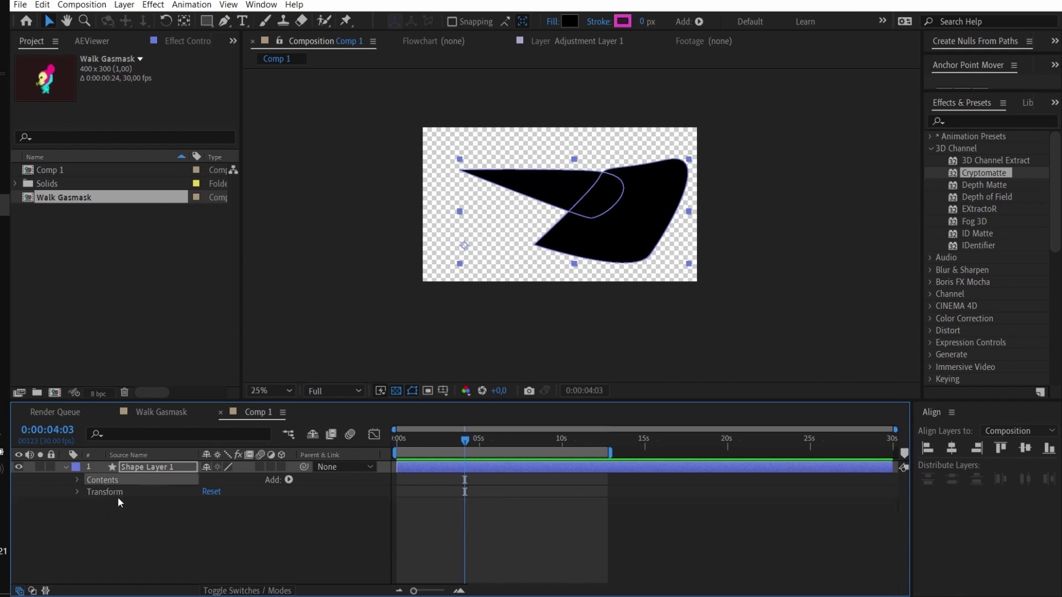
{"action": "left_click", "coordinate": [124, 494]}
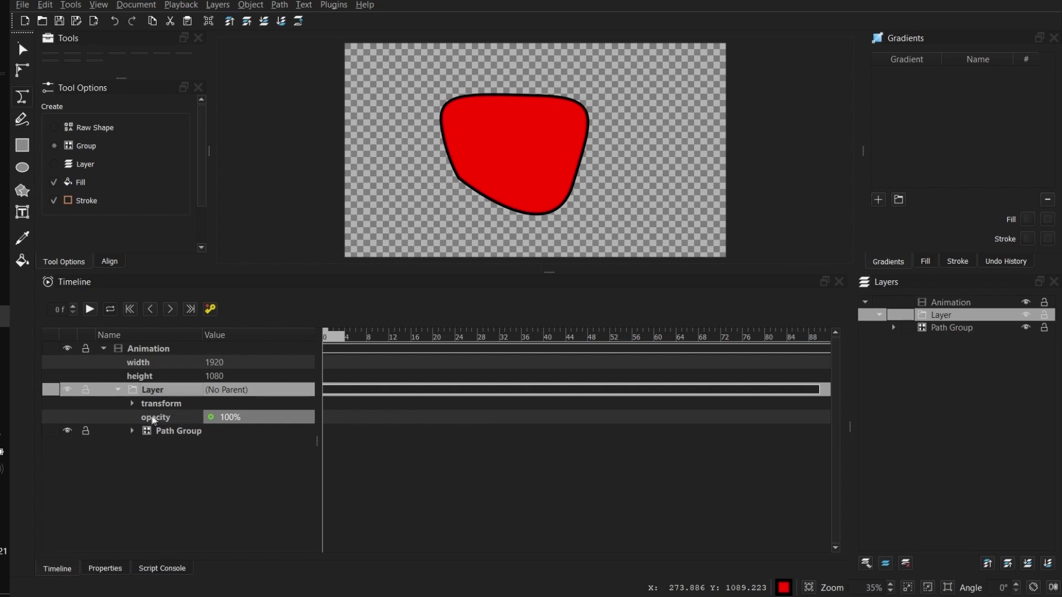
{"action": "left_click", "coordinate": [178, 435]}
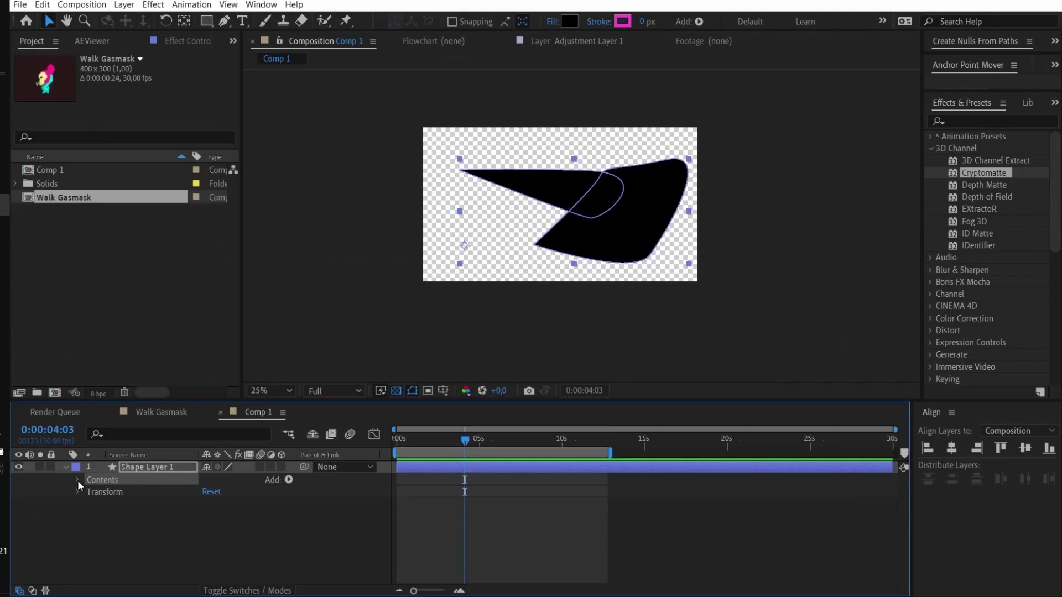
{"action": "left_click", "coordinate": [77, 480]}
{"action": "left_click", "coordinate": [119, 494]}
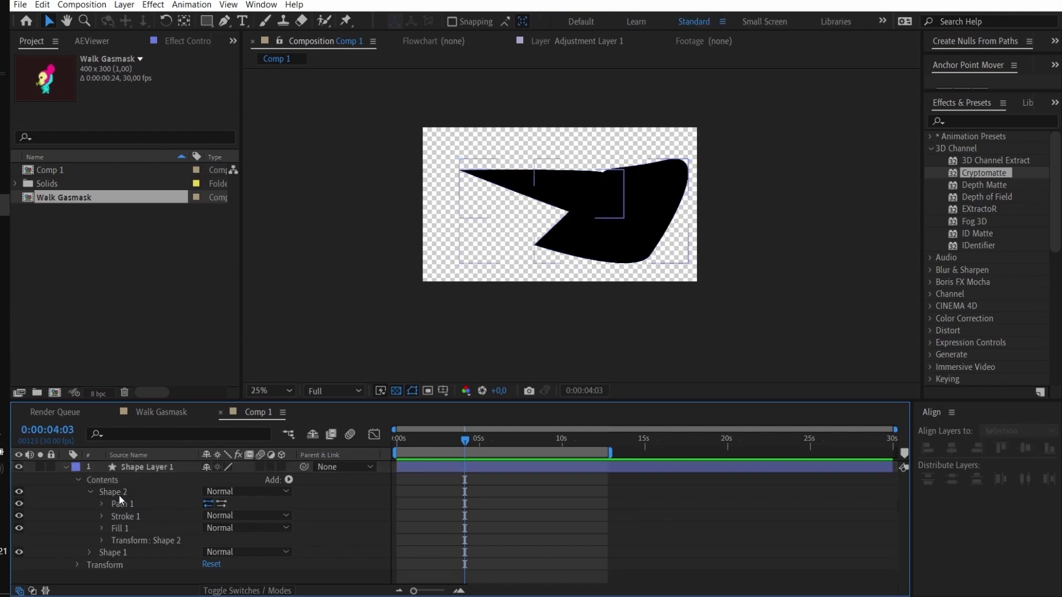
{"action": "left_click", "coordinate": [90, 491]}
{"action": "left_click", "coordinate": [117, 504]}
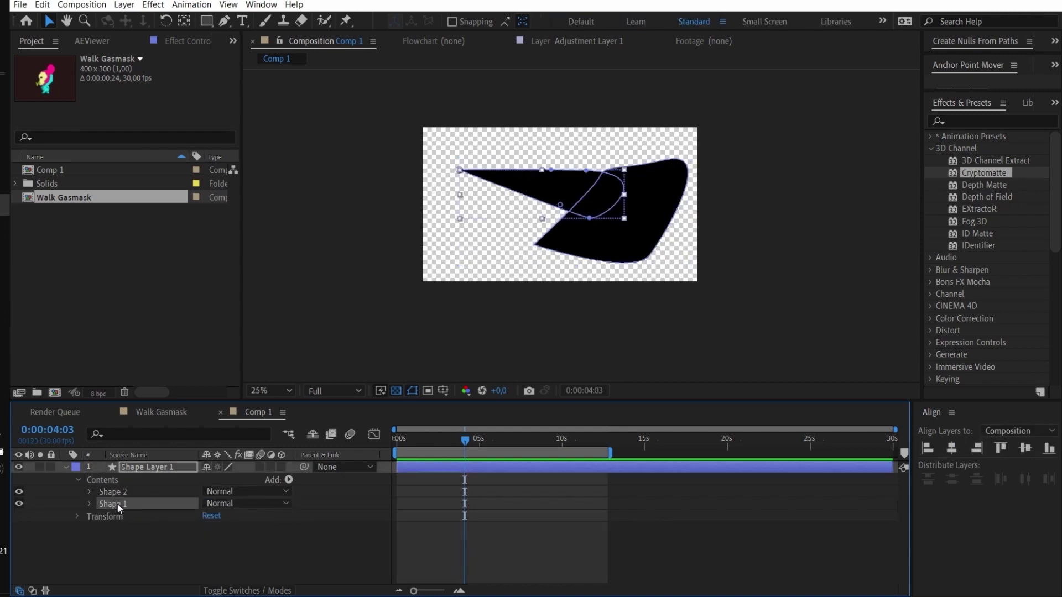
{"action": "left_click", "coordinate": [121, 488]}
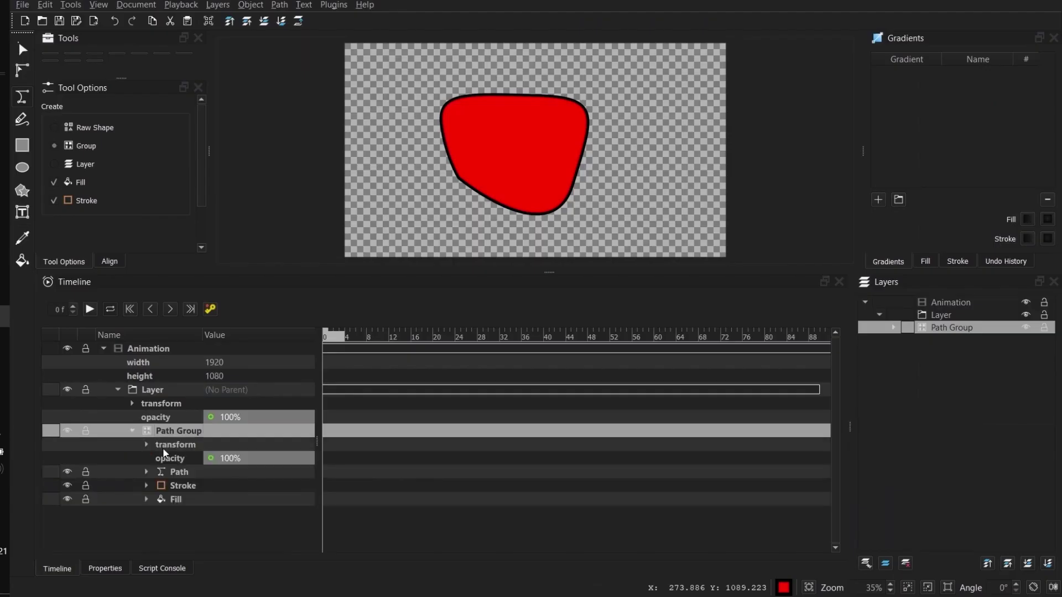
{"action": "left_click", "coordinate": [174, 448]}
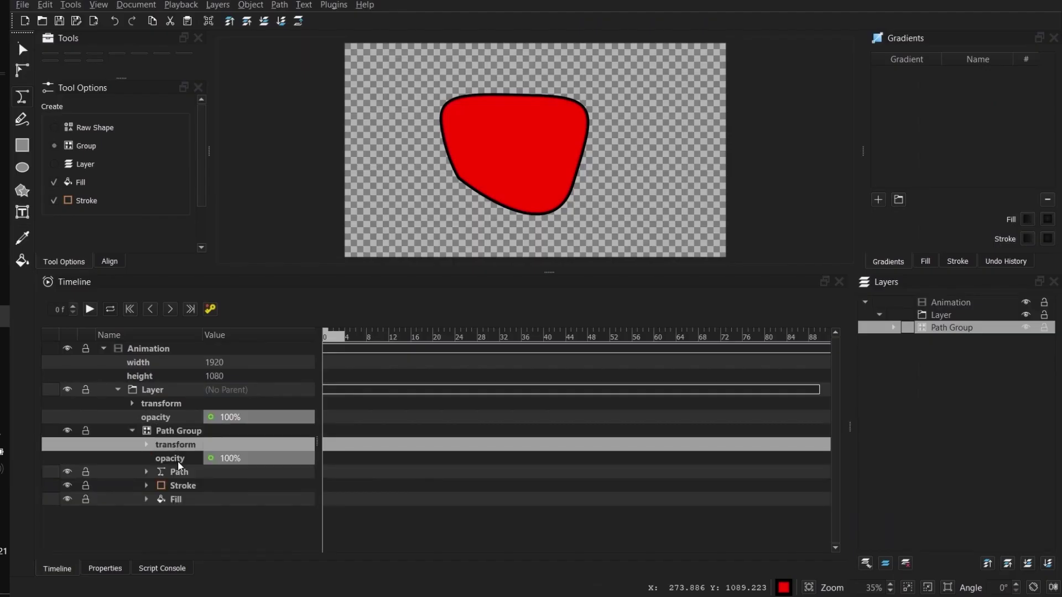
Step: Select the Path, Stroke and Fill items, then Path 1, Stroke 1 and Fill 1 in Shape 2
{"action": "left_click", "coordinate": [180, 472]}
{"action": "left_click", "coordinate": [188, 487]}
{"action": "left_click", "coordinate": [188, 500]}
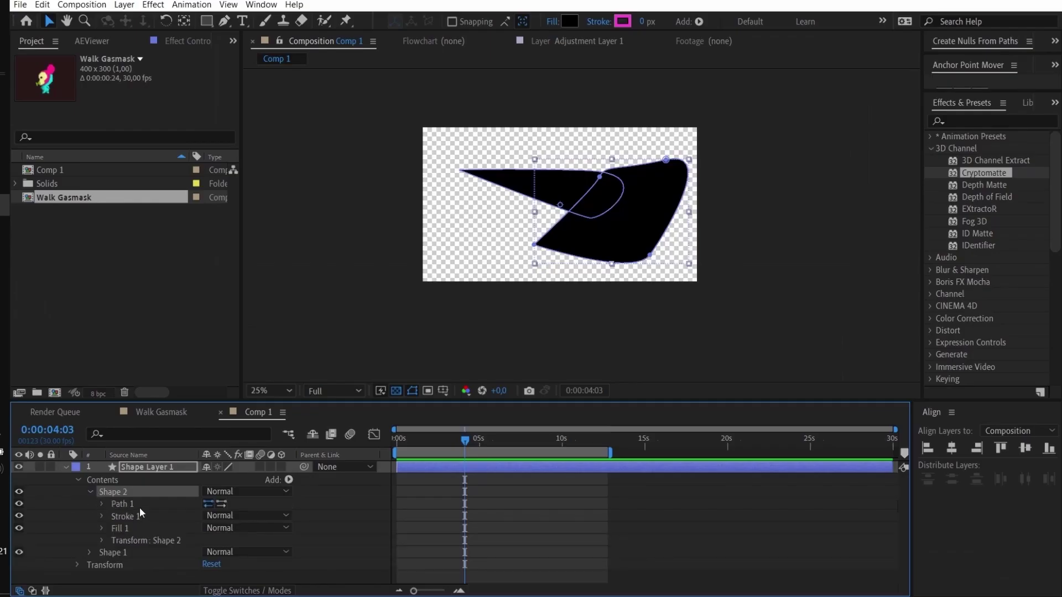
{"action": "left_click", "coordinate": [138, 504]}
{"action": "left_click", "coordinate": [141, 516]}
{"action": "left_click", "coordinate": [145, 527]}
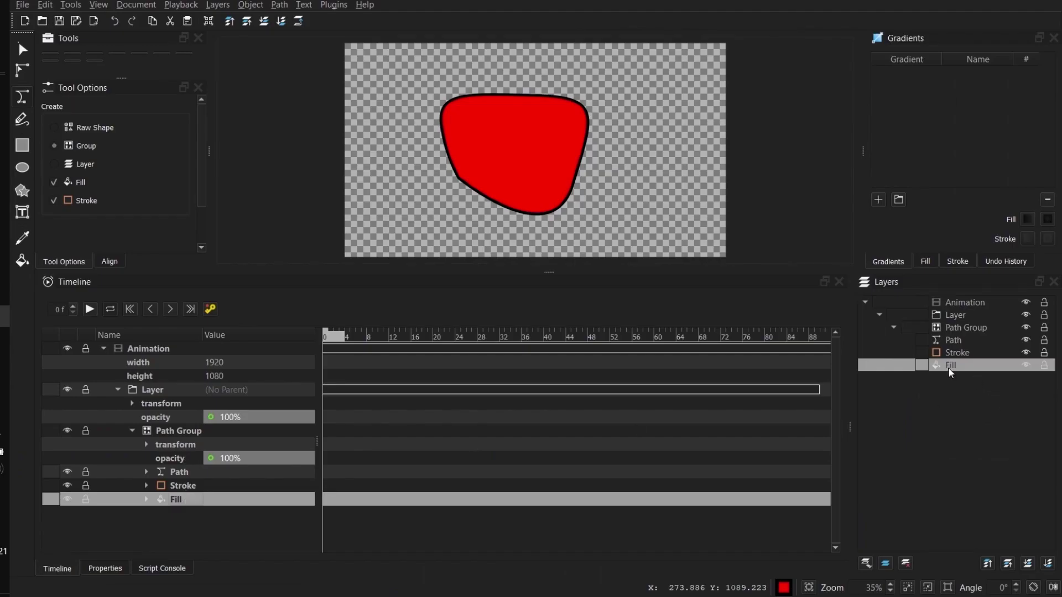
Step: Reorder the group's items and move the Path Group above the Layer
{"action": "left_click_drag", "start_coordinate": [950, 371], "coordinate": [957, 338]}
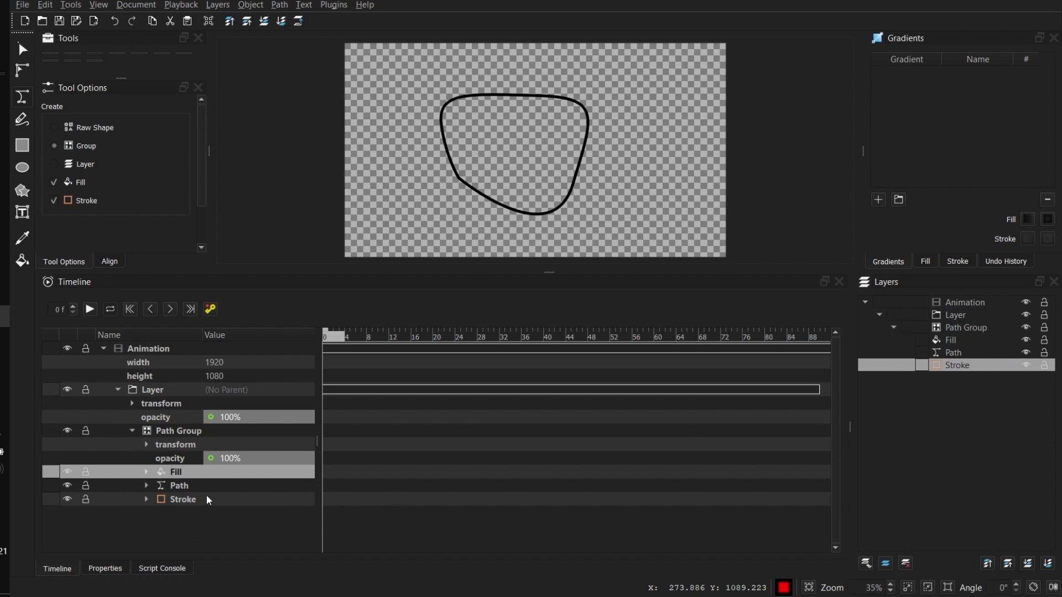
{"action": "key", "text": "Home"}
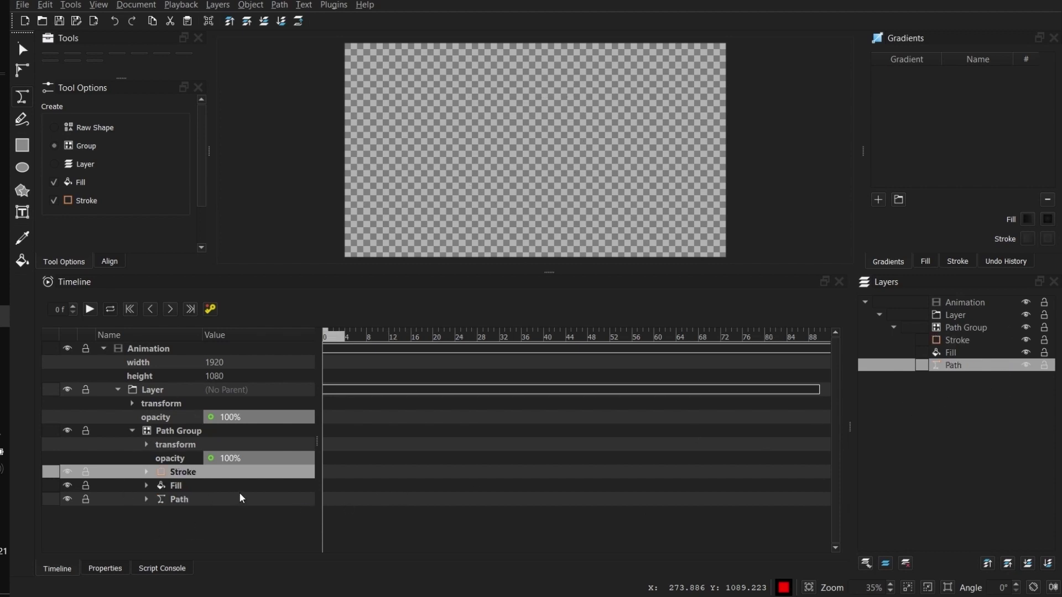
{"action": "key", "text": "ctrl+z"}
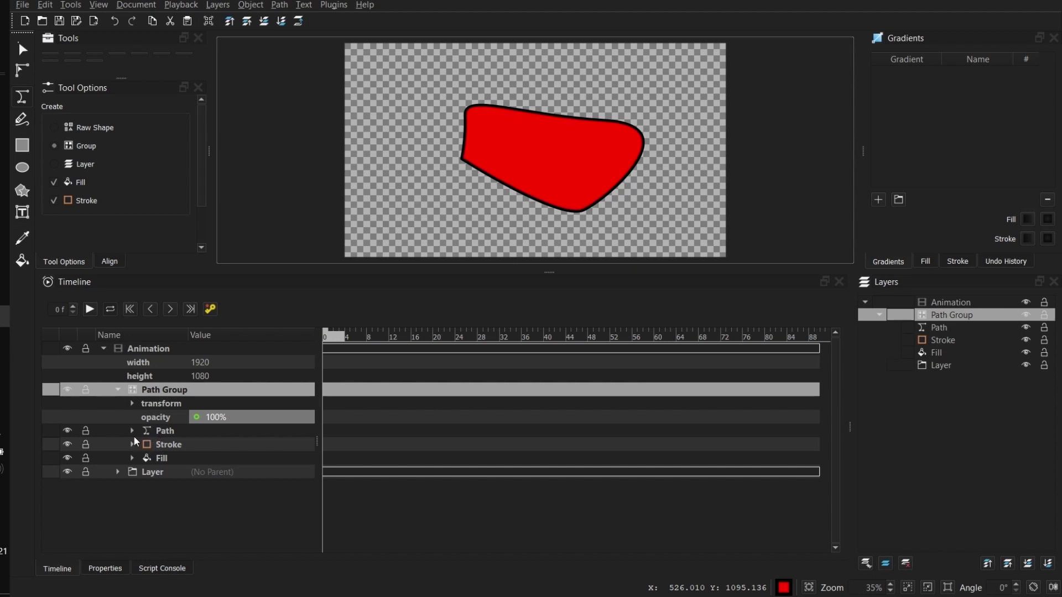
Step: Turn on keyframe recording and reshape the red path's nodes at frames 0 and 36
{"action": "left_click", "coordinate": [133, 432]}
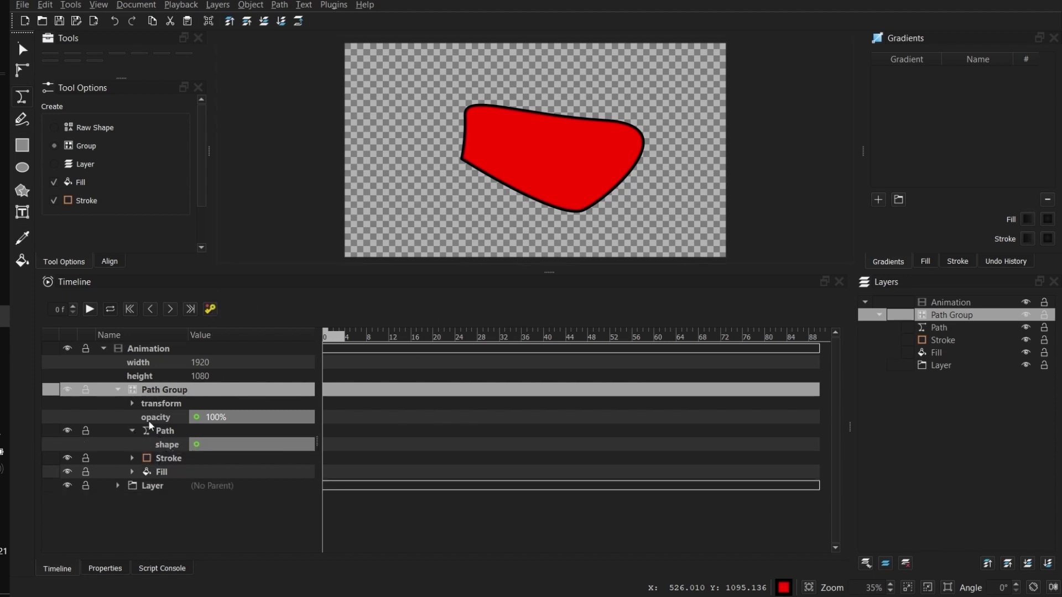
{"action": "left_click", "coordinate": [210, 311]}
{"action": "left_click", "coordinate": [22, 50]}
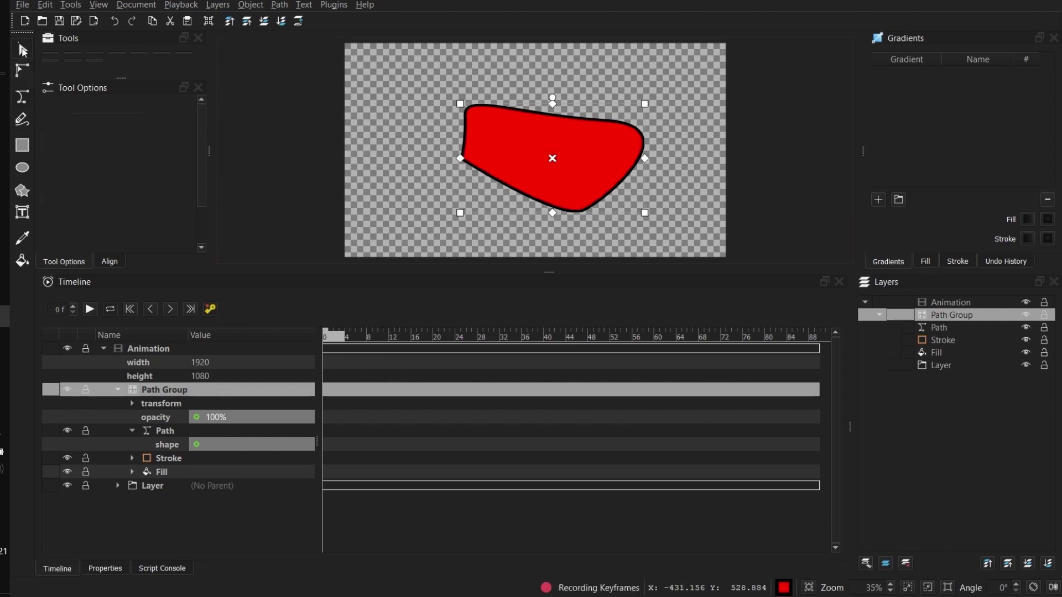
{"action": "left_click", "coordinate": [22, 70]}
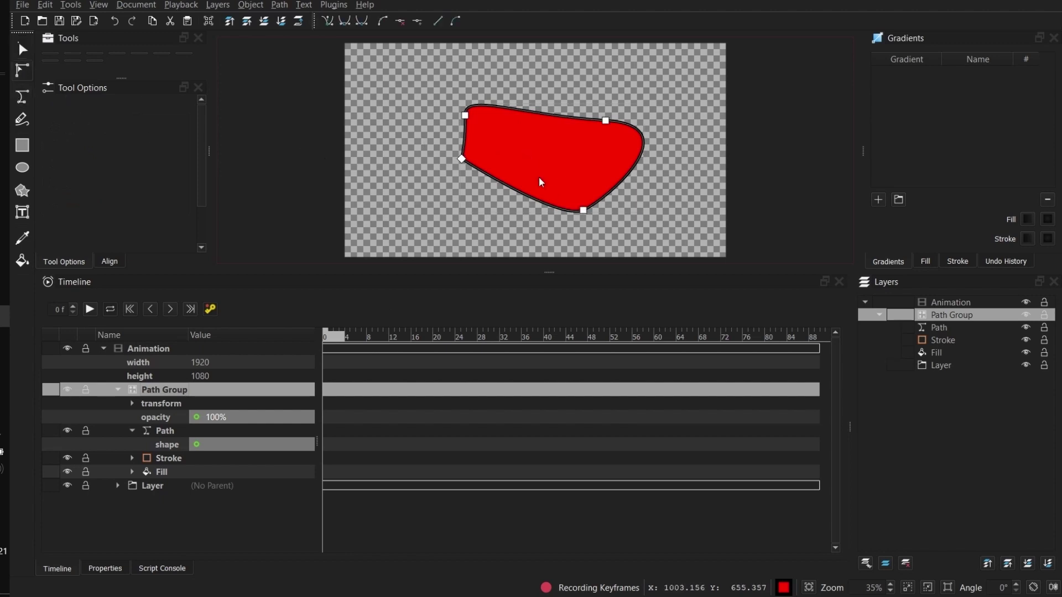
{"action": "left_click_drag", "start_coordinate": [586, 209], "coordinate": [552, 171]}
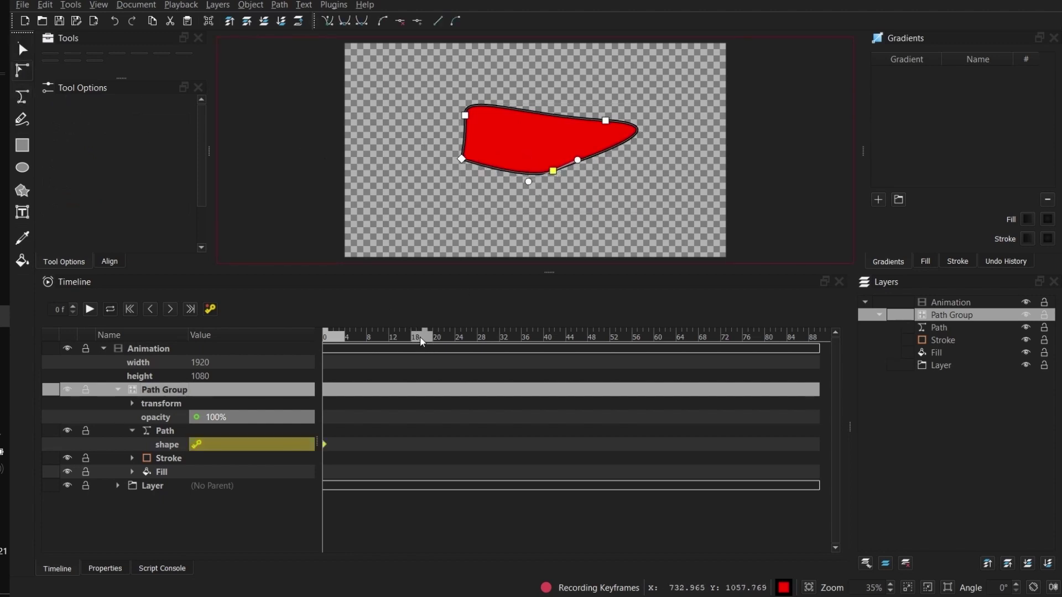
{"action": "left_click_drag", "start_coordinate": [420, 337], "coordinate": [521, 337]}
{"action": "left_click_drag", "start_coordinate": [553, 172], "coordinate": [624, 220]}
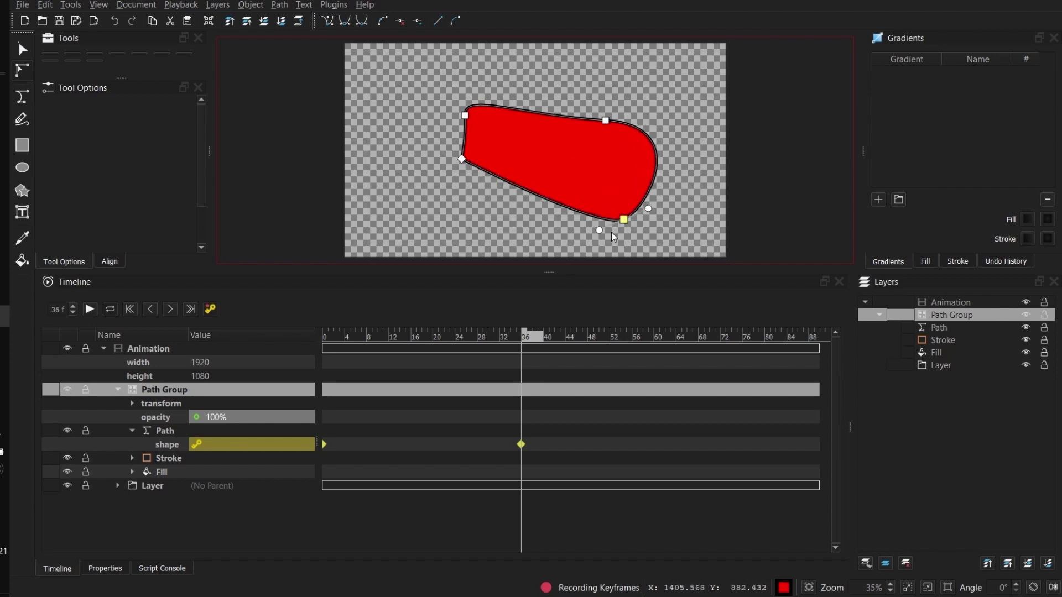
{"action": "left_click_drag", "start_coordinate": [518, 337], "coordinate": [326, 338]}
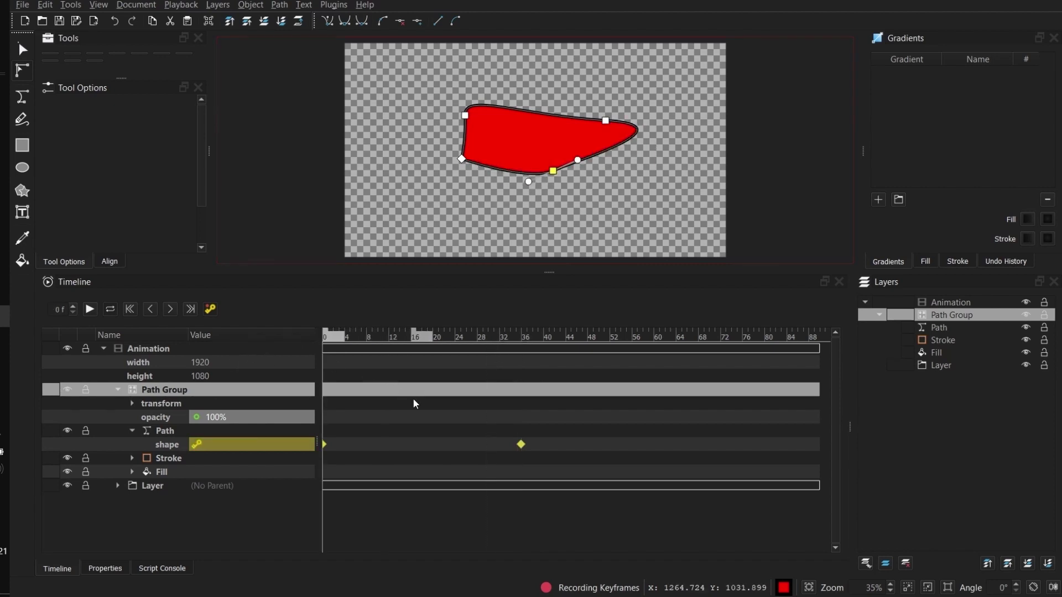
Step: Play the shape animation and pause it at frame 47
{"action": "left_click", "coordinate": [91, 313]}
{"action": "left_click", "coordinate": [93, 315]}
{"action": "left_click", "coordinate": [92, 310]}
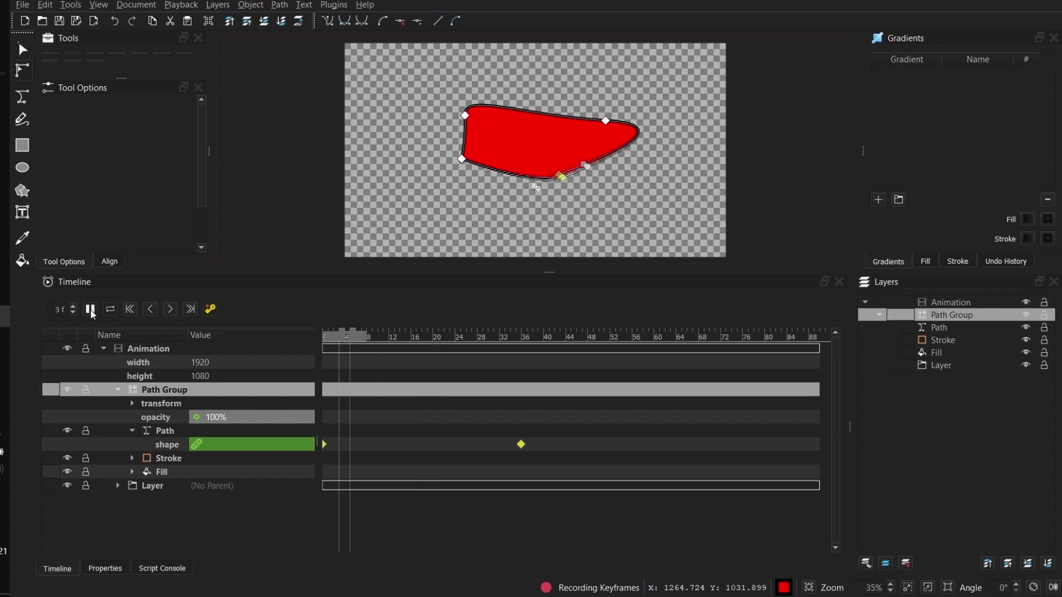
{"action": "left_click", "coordinate": [946, 315]}
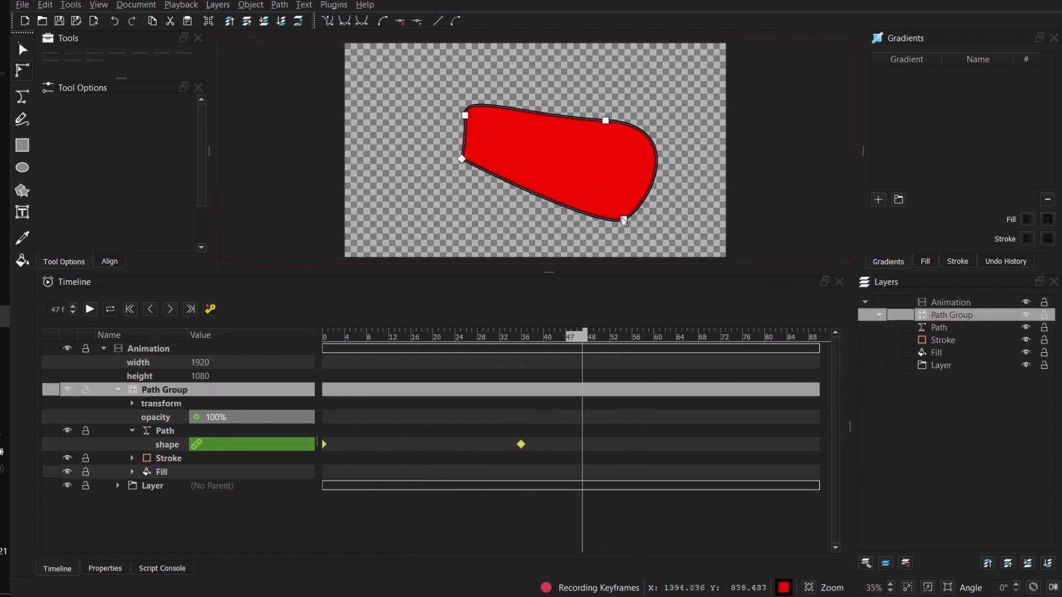
Step: Reshape the nodes at frame 47 into a pointed, notched outline, then open that keyframe's transition options
{"action": "mouse_move", "coordinate": [623, 219]}
{"action": "left_mouse_down"}
{"action": "mouse_move", "coordinate": [575, 190]}
{"action": "mouse_move", "coordinate": [598, 169]}
{"action": "mouse_move", "coordinate": [603, 194]}
{"action": "mouse_move", "coordinate": [628, 198]}
{"action": "left_mouse_up"}
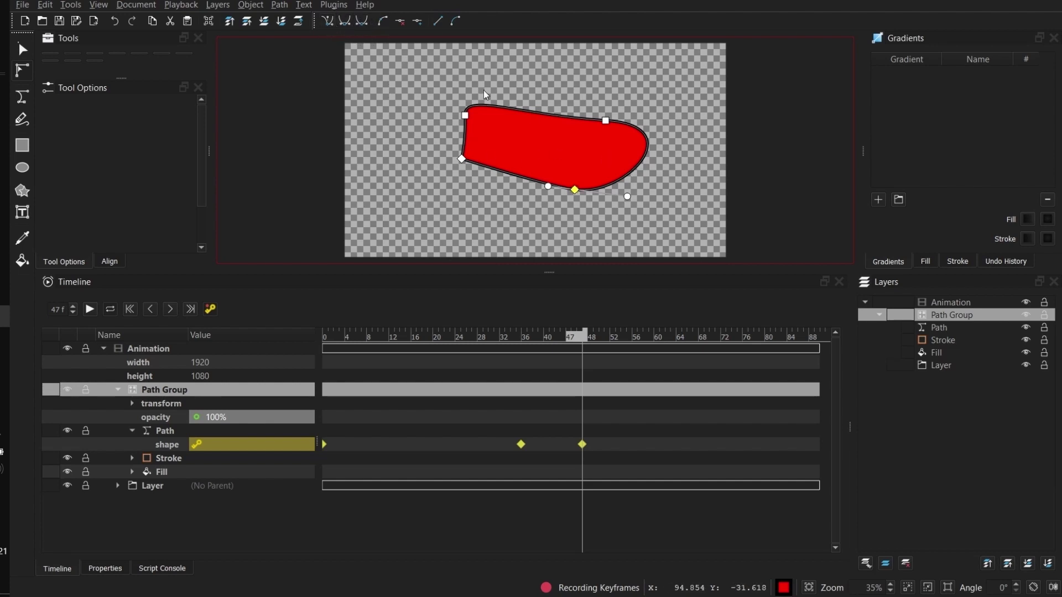
{"action": "left_click", "coordinate": [628, 197]}
{"action": "mouse_move", "coordinate": [626, 194]}
{"action": "left_mouse_down"}
{"action": "mouse_move", "coordinate": [560, 132]}
{"action": "mouse_move", "coordinate": [576, 119]}
{"action": "left_mouse_up"}
{"action": "left_click_drag", "start_coordinate": [637, 141], "coordinate": [492, 133]}
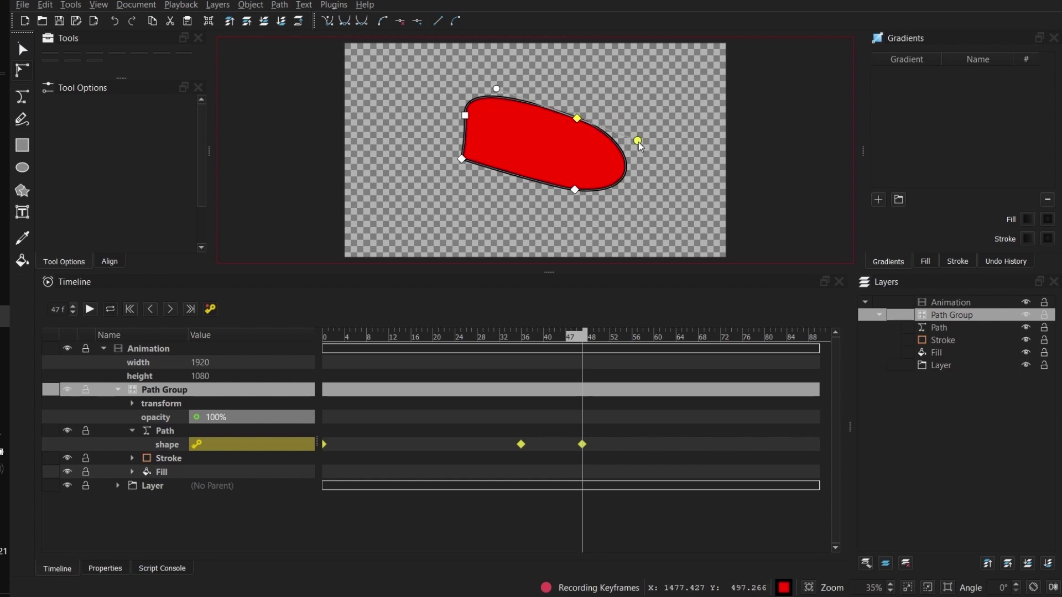
{"action": "mouse_move", "coordinate": [575, 190]}
{"action": "left_mouse_down"}
{"action": "mouse_move", "coordinate": [532, 175]}
{"action": "mouse_move", "coordinate": [503, 140]}
{"action": "left_mouse_up"}
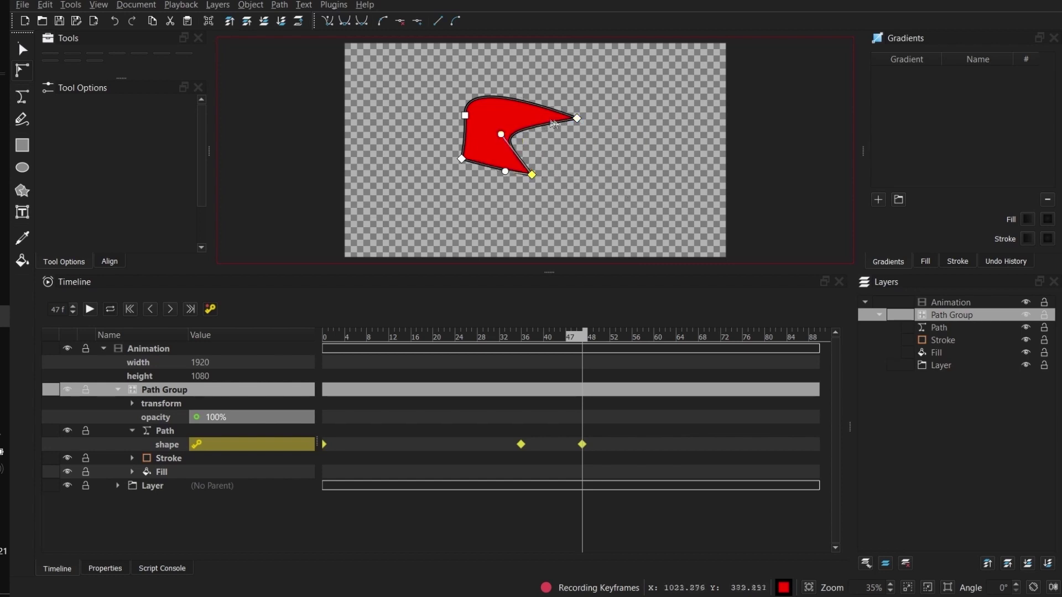
{"action": "left_click_drag", "start_coordinate": [577, 119], "coordinate": [594, 100]}
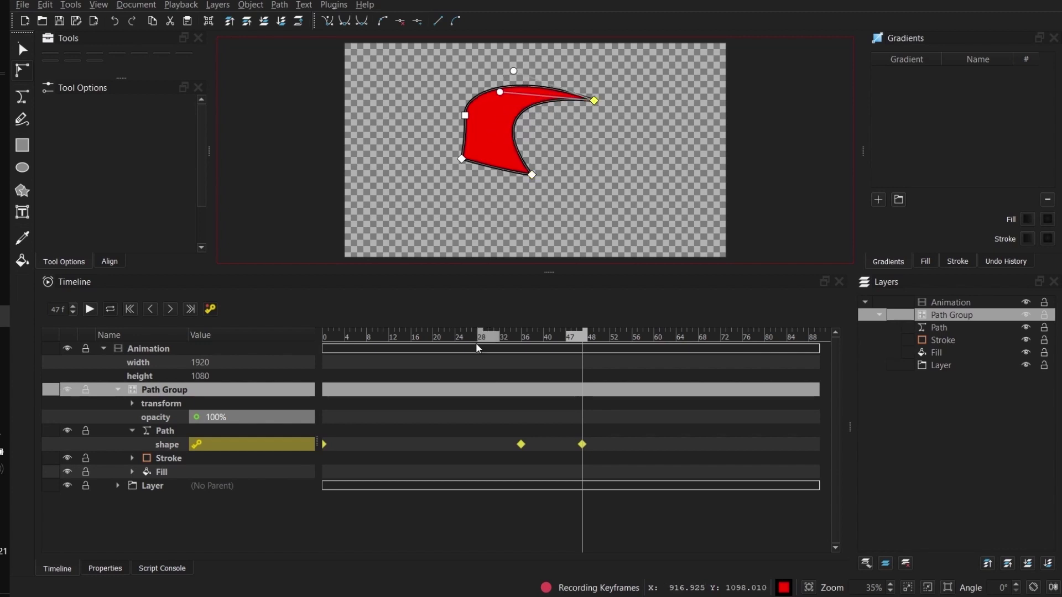
{"action": "left_click_drag", "start_coordinate": [486, 335], "coordinate": [565, 341]}
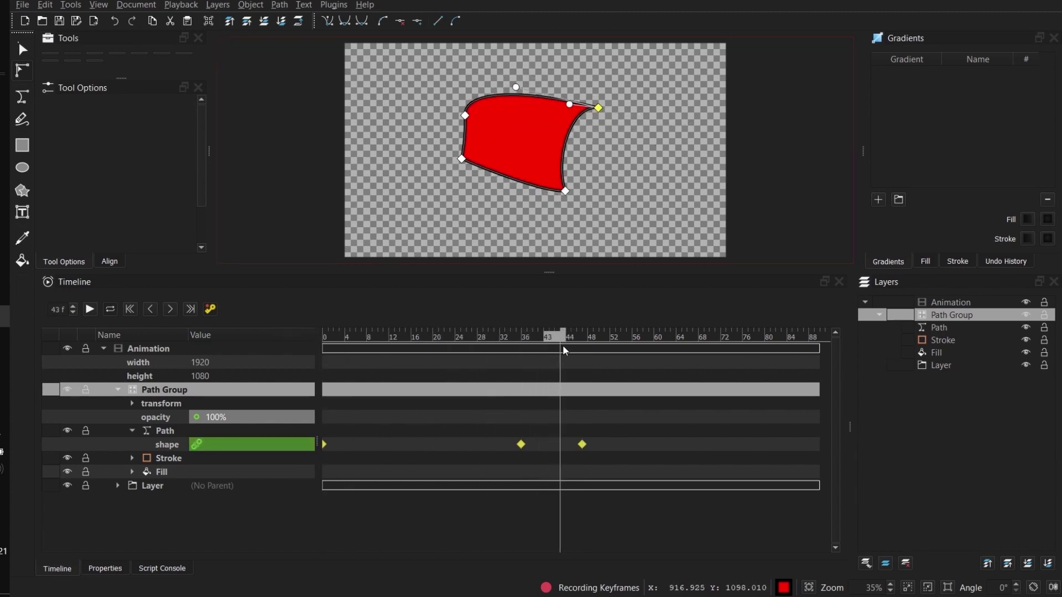
{"action": "right_click", "coordinate": [583, 446]}
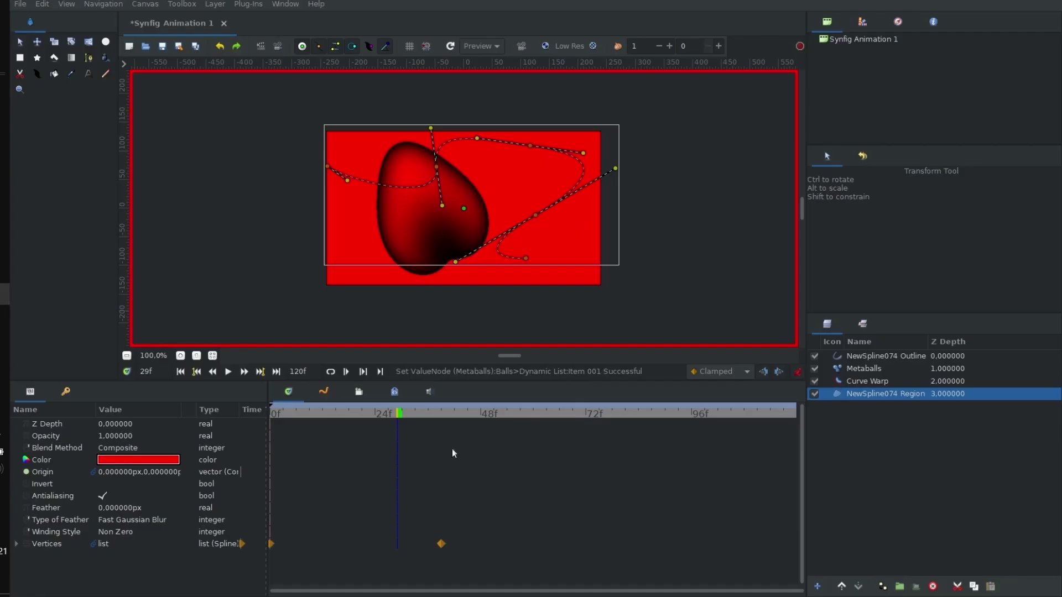
Step: Show a waypoint's Out interpolation choices in Synfig's timetrack
{"action": "right_click", "coordinate": [441, 545]}
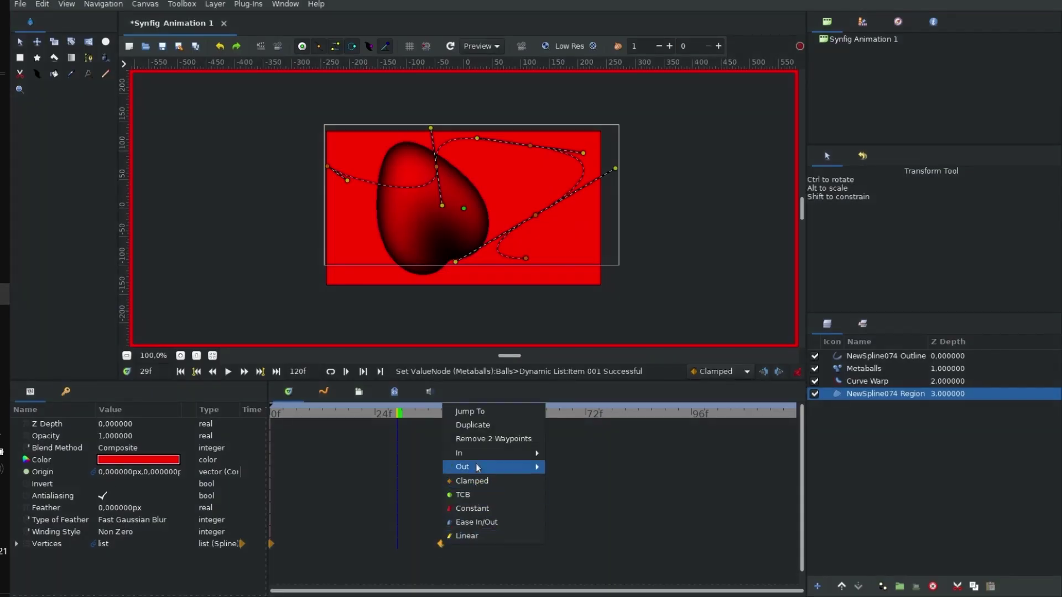
{"action": "mouse_move", "coordinate": [478, 475]}
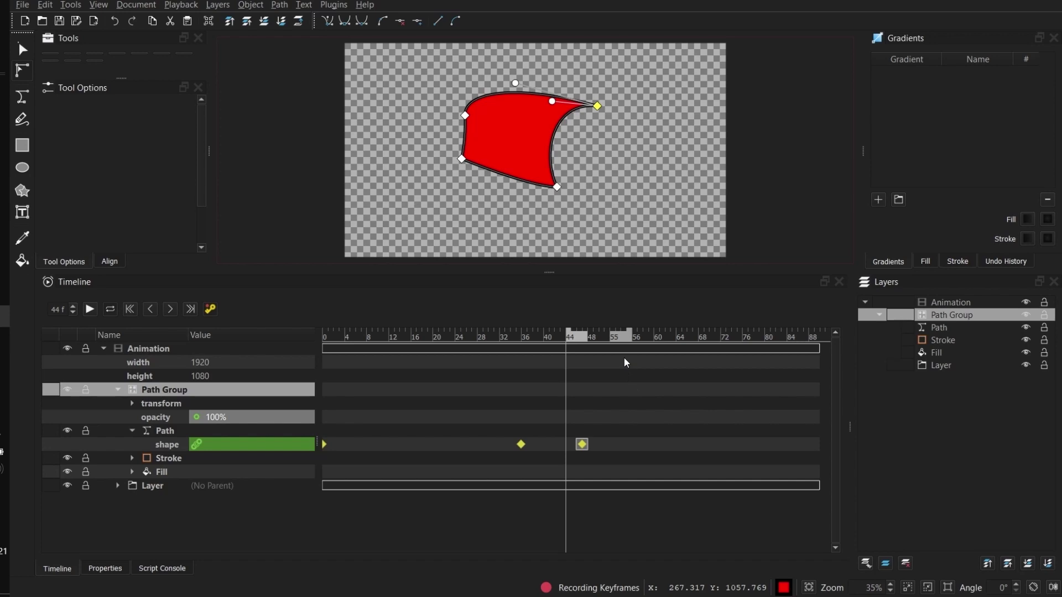
Step: Look over the Synfig and dotLottie plugin details in Preferences > Plugins, then close the settings
{"action": "left_click", "coordinate": [44, 5]}
{"action": "left_click", "coordinate": [111, 164]}
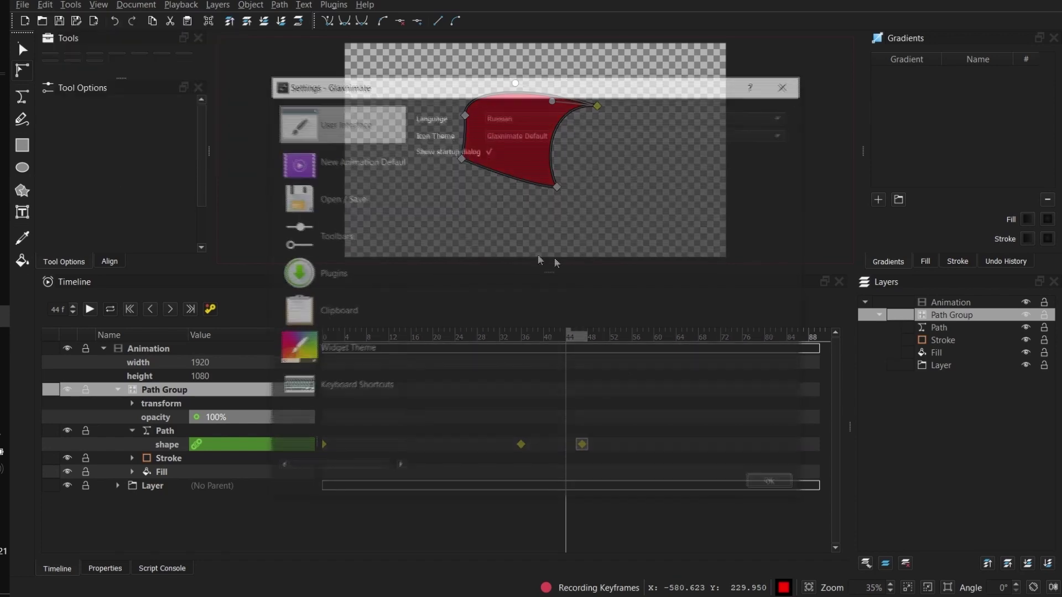
{"action": "left_click", "coordinate": [340, 281]}
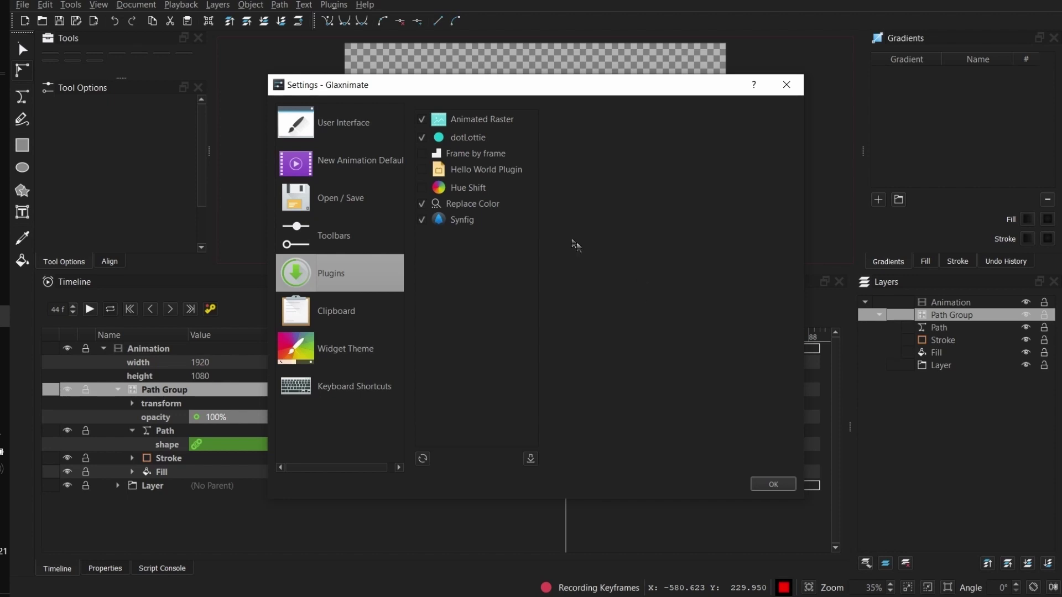
{"action": "left_click", "coordinate": [483, 226]}
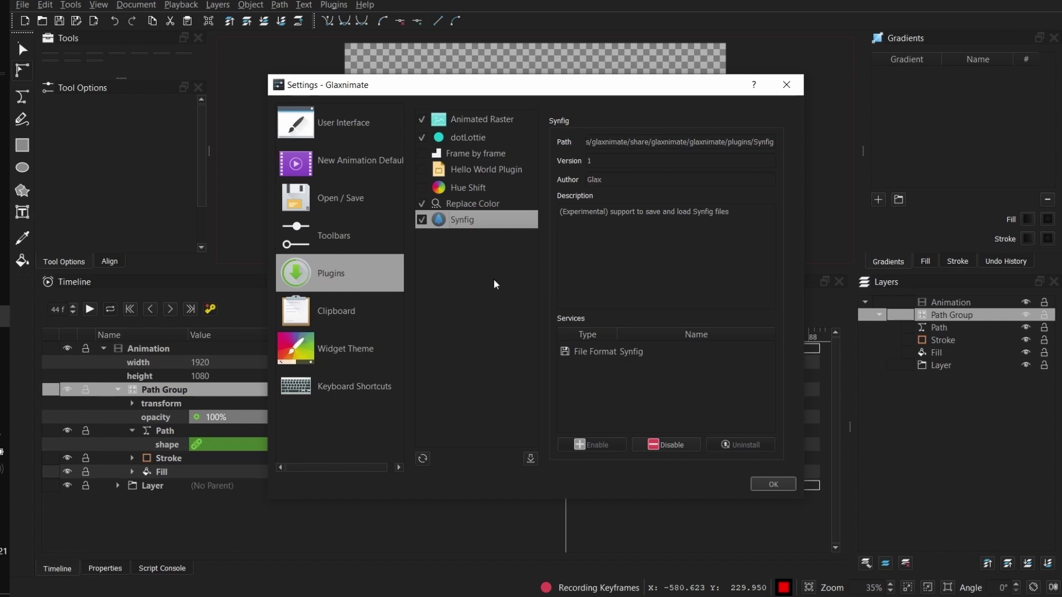
{"action": "left_click", "coordinate": [473, 141]}
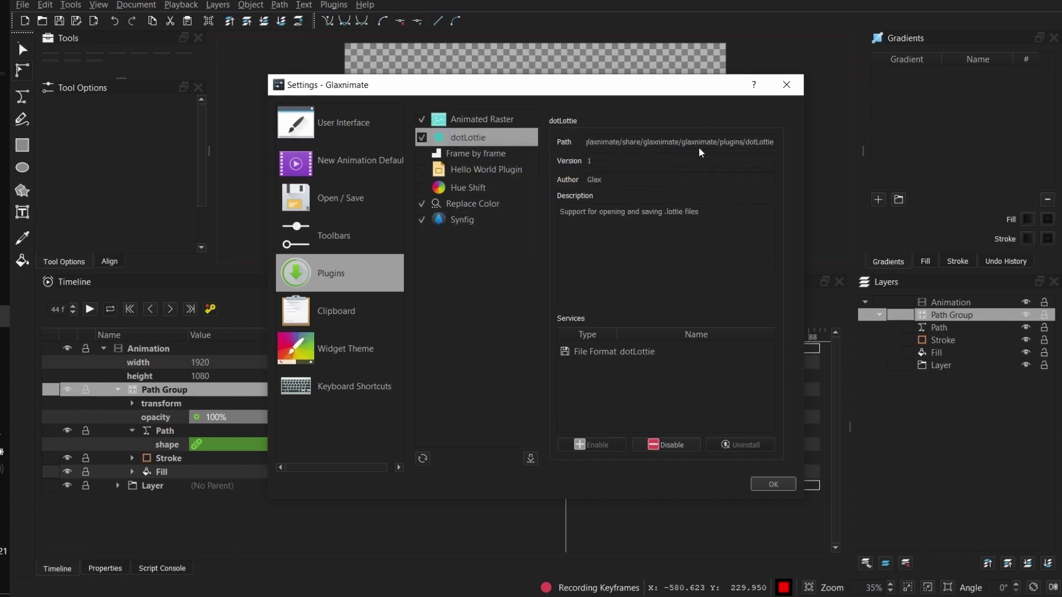
{"action": "left_click", "coordinate": [794, 90]}
Step: Scrub the timeline to frame 5 and pick the Freehand tool
{"action": "mouse_move", "coordinate": [569, 334]}
{"action": "left_mouse_down"}
{"action": "mouse_move", "coordinate": [336, 331]}
{"action": "mouse_move", "coordinate": [542, 348]}
{"action": "left_mouse_up"}
{"action": "left_click_drag", "start_coordinate": [570, 351], "coordinate": [350, 348]}
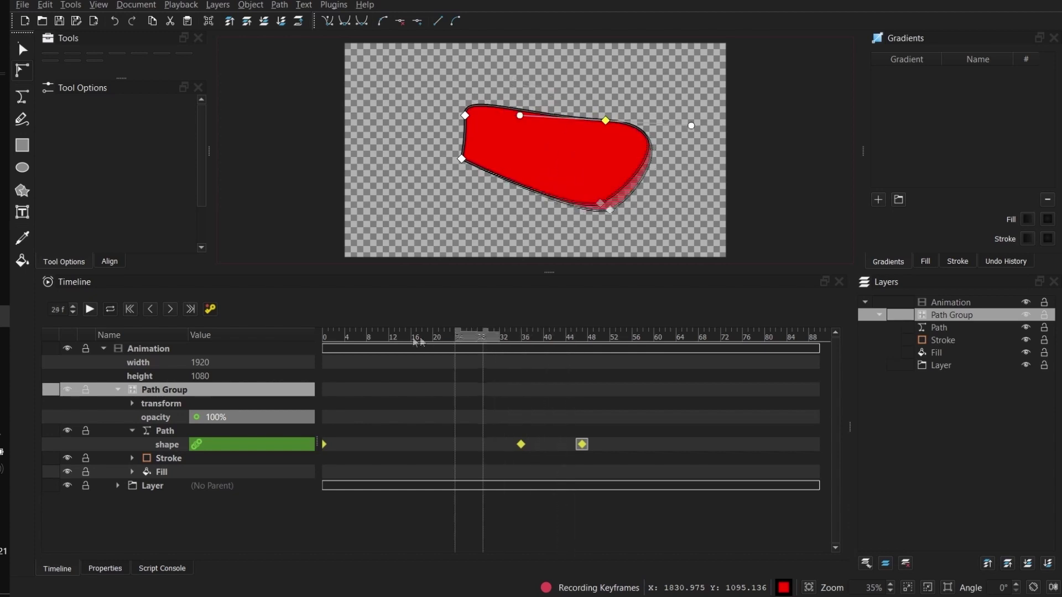
{"action": "left_click", "coordinate": [22, 119]}
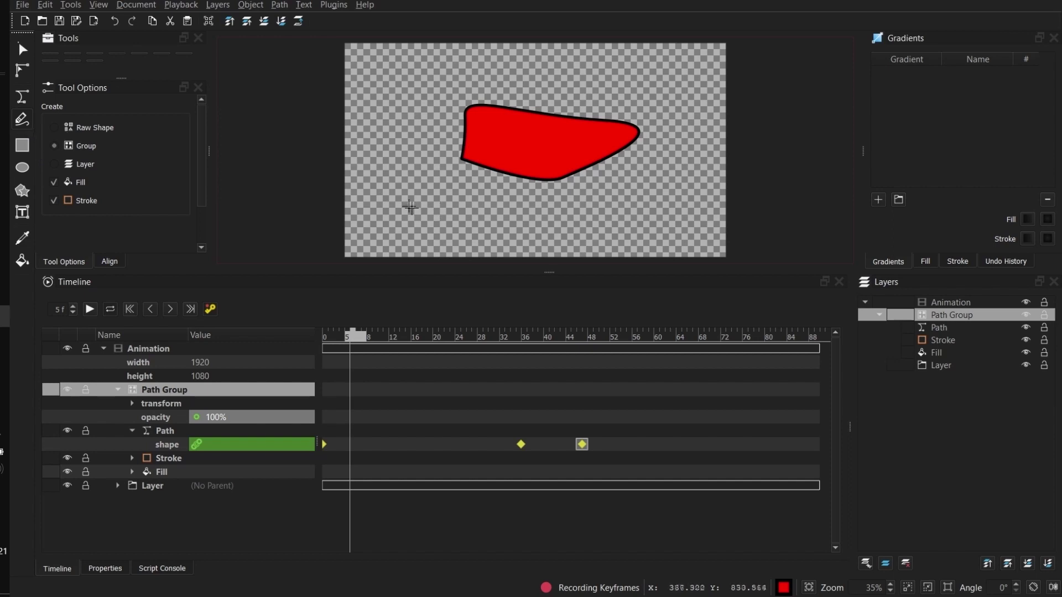
Step: Sketch a large freehand outline, creating a red Path 1 Group above the original path
{"action": "left_click_drag", "start_coordinate": [407, 208], "coordinate": [367, 114]}
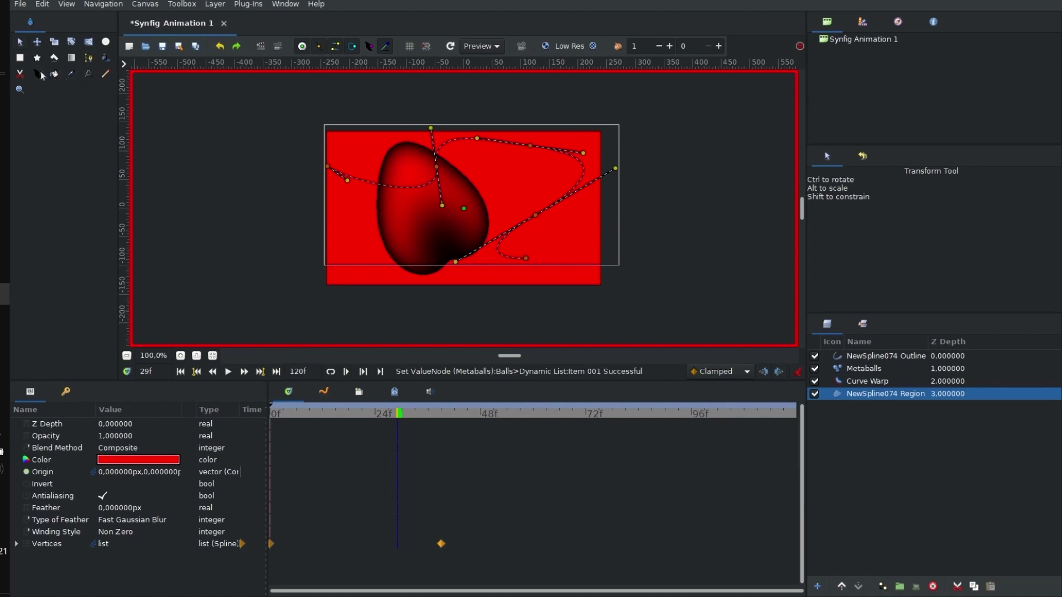
{"action": "key", "text": "alt+d"}
{"action": "left_click_drag", "start_coordinate": [374, 221], "coordinate": [369, 222]}
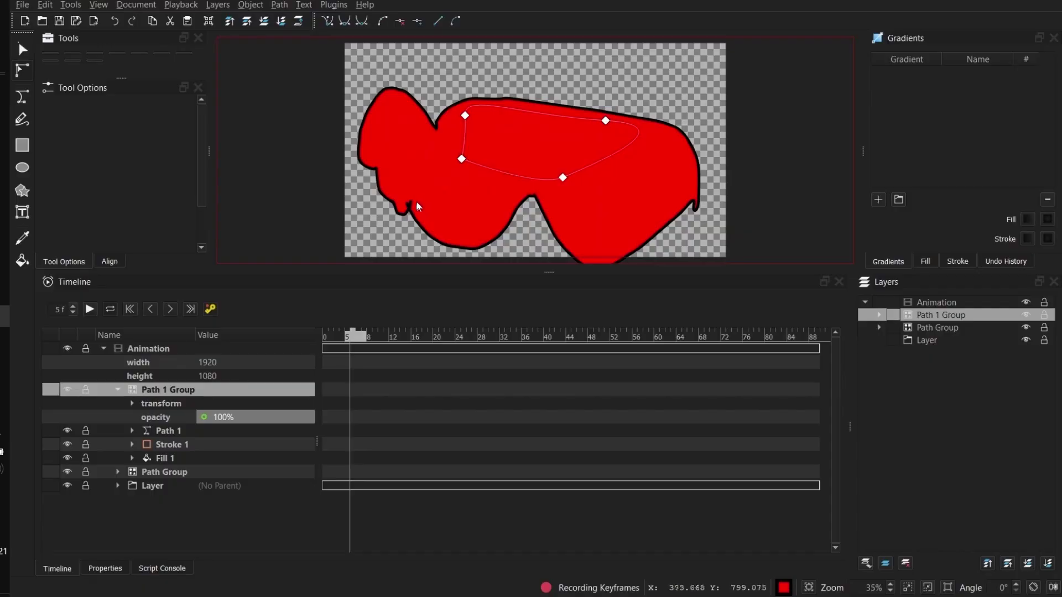
Step: Delete the freehand shape's left-half nodes and pull its lower-left node up and inward
{"action": "left_click", "coordinate": [414, 203]}
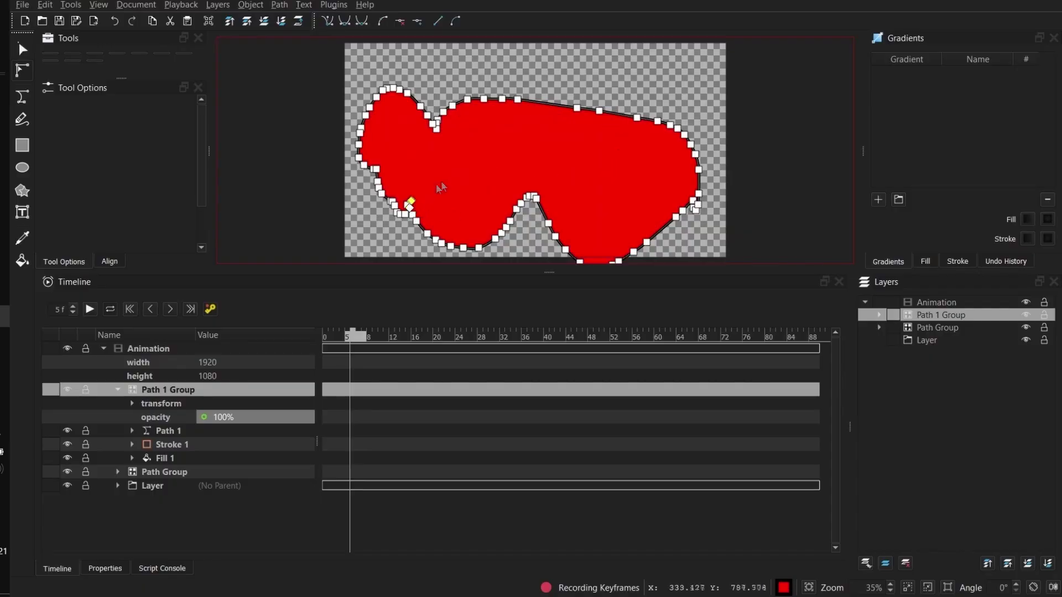
{"action": "left_click_drag", "start_coordinate": [413, 208], "coordinate": [479, 151]}
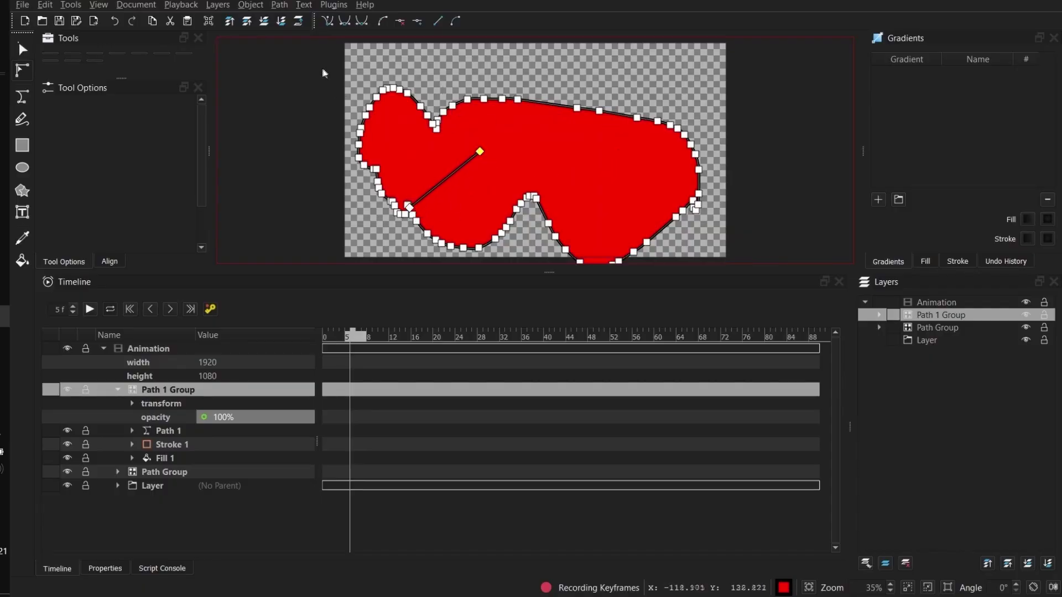
{"action": "left_click_drag", "start_coordinate": [327, 68], "coordinate": [506, 256]}
{"action": "key", "text": "Delete"}
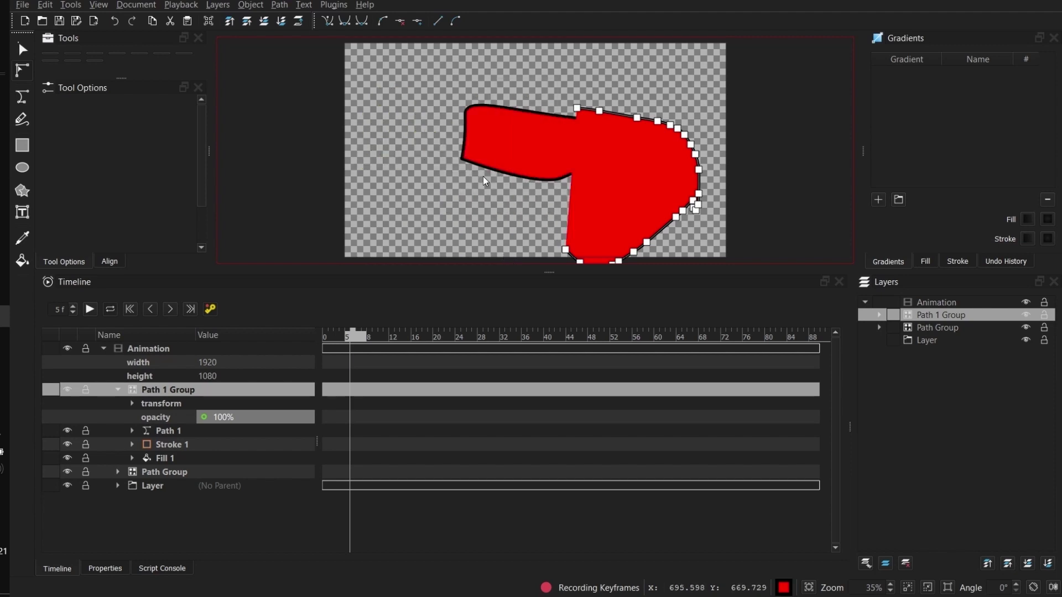
{"action": "left_click_drag", "start_coordinate": [565, 249], "coordinate": [524, 213]}
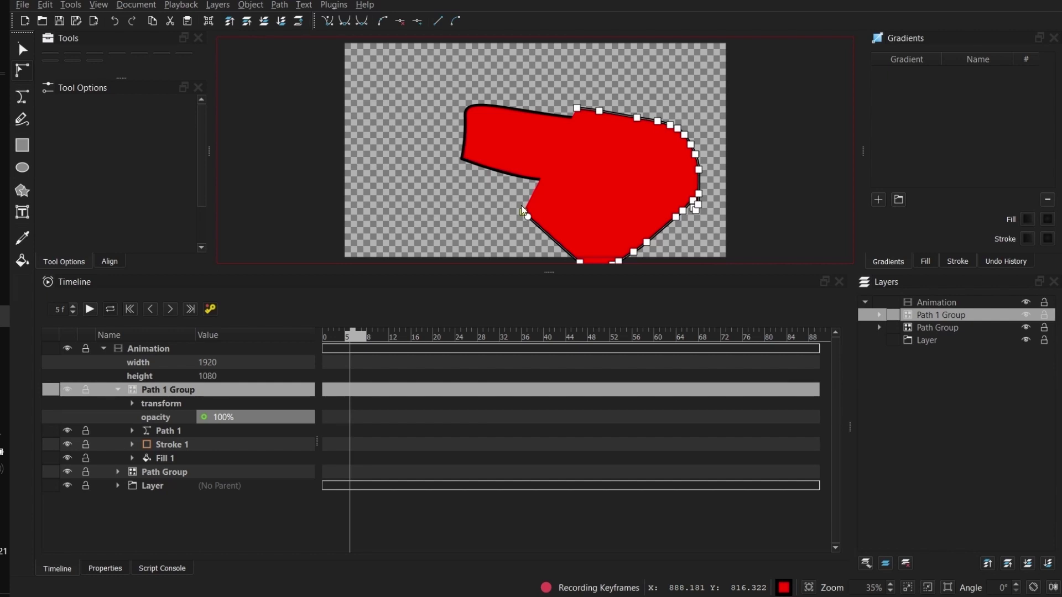
{"action": "left_click", "coordinate": [522, 210]}
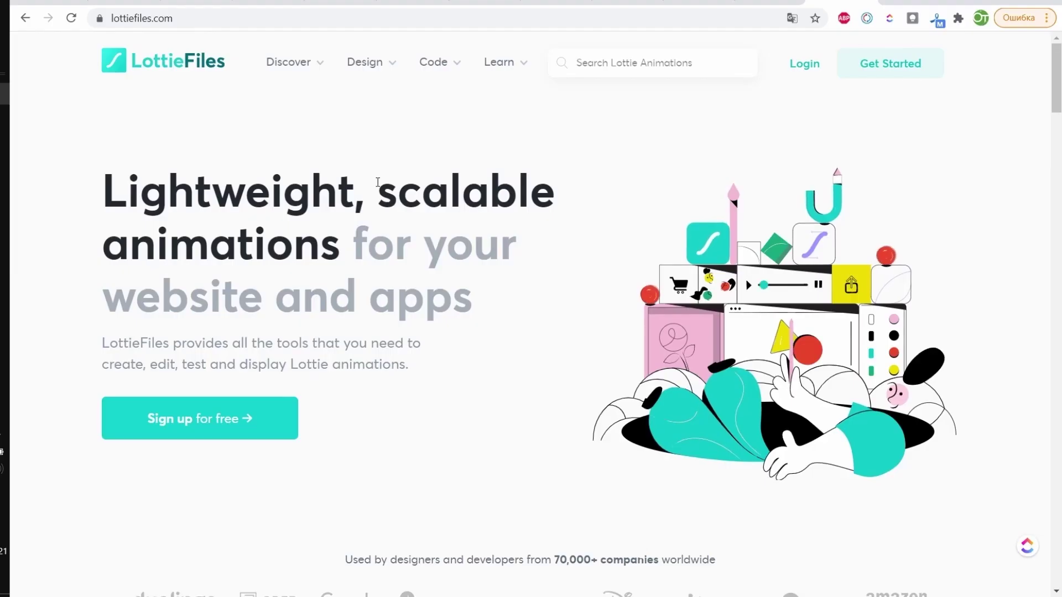
Step: Browse LottieFiles' featured free animations to the third page, dismissing the sign-up prompt
{"action": "mouse_move", "coordinate": [282, 84]}
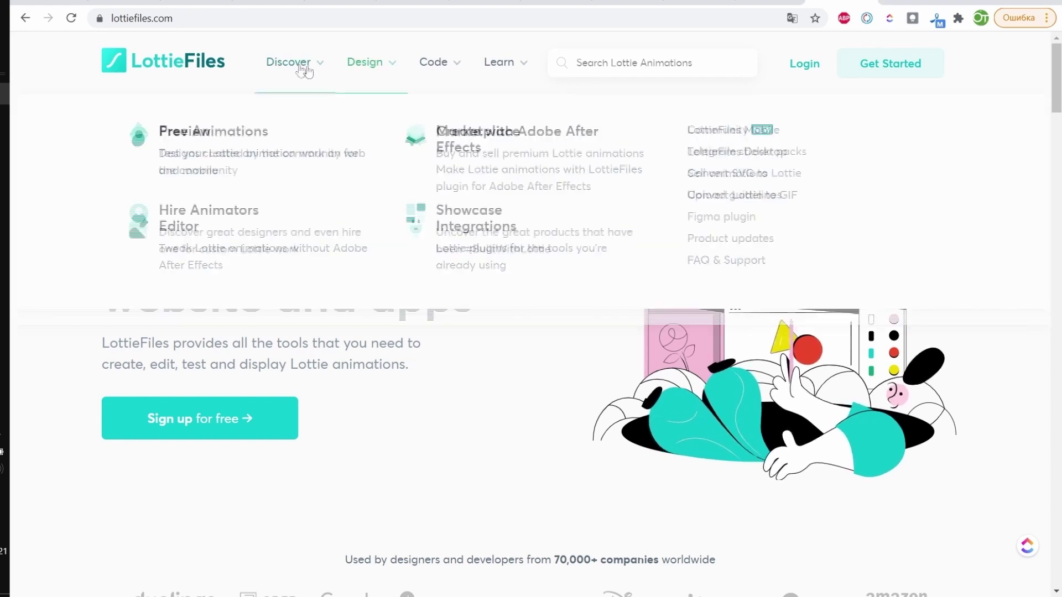
{"action": "left_click", "coordinate": [244, 131]}
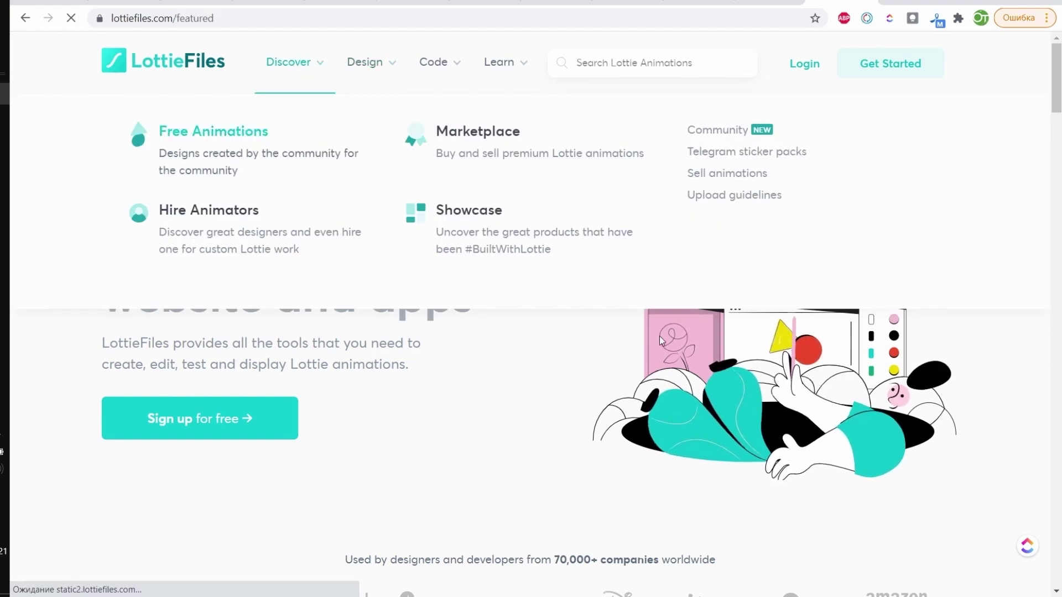
{"action": "scroll", "coordinate": [682, 336], "scroll_direction": "down", "scroll_amount": 4}
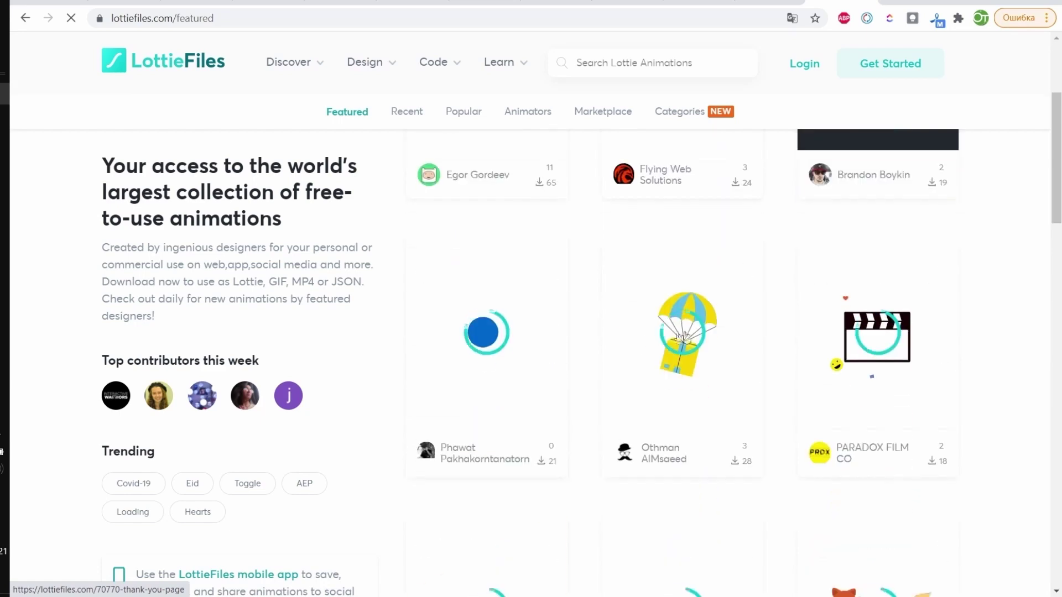
{"action": "scroll", "coordinate": [697, 324], "scroll_direction": "down", "scroll_amount": 5}
{"action": "scroll", "coordinate": [774, 332], "scroll_direction": "down", "scroll_amount": 4}
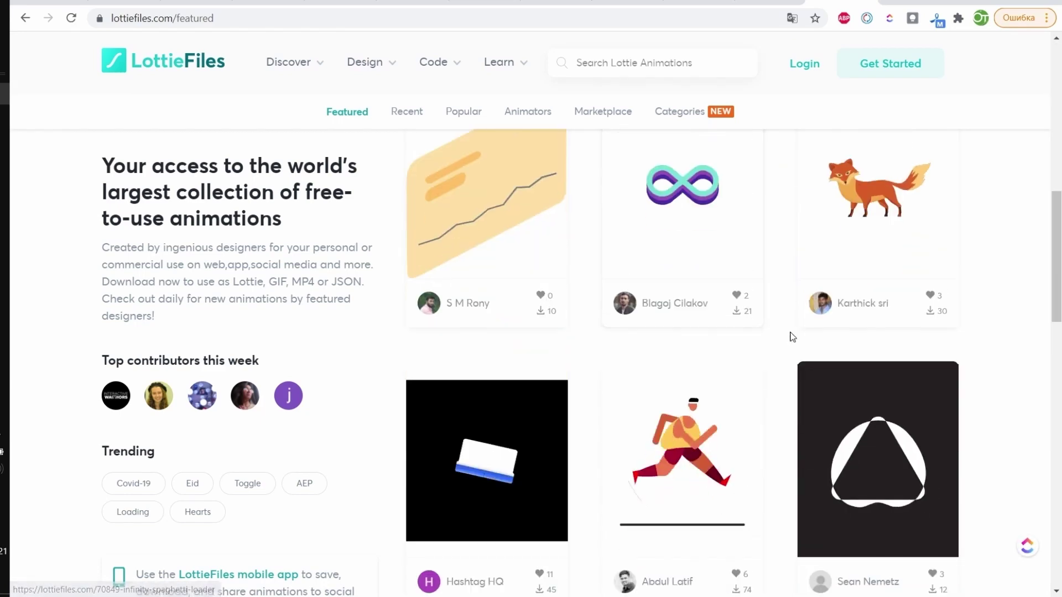
{"action": "scroll", "coordinate": [791, 335], "scroll_direction": "down", "scroll_amount": 4}
{"action": "scroll", "coordinate": [774, 339], "scroll_direction": "down", "scroll_amount": 4}
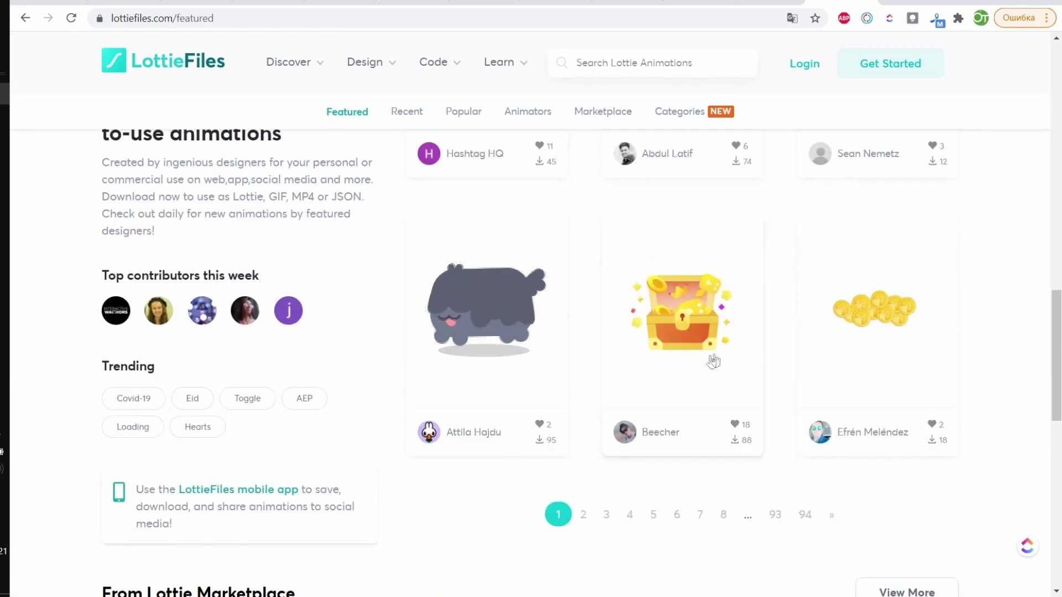
{"action": "left_click", "coordinate": [584, 515]}
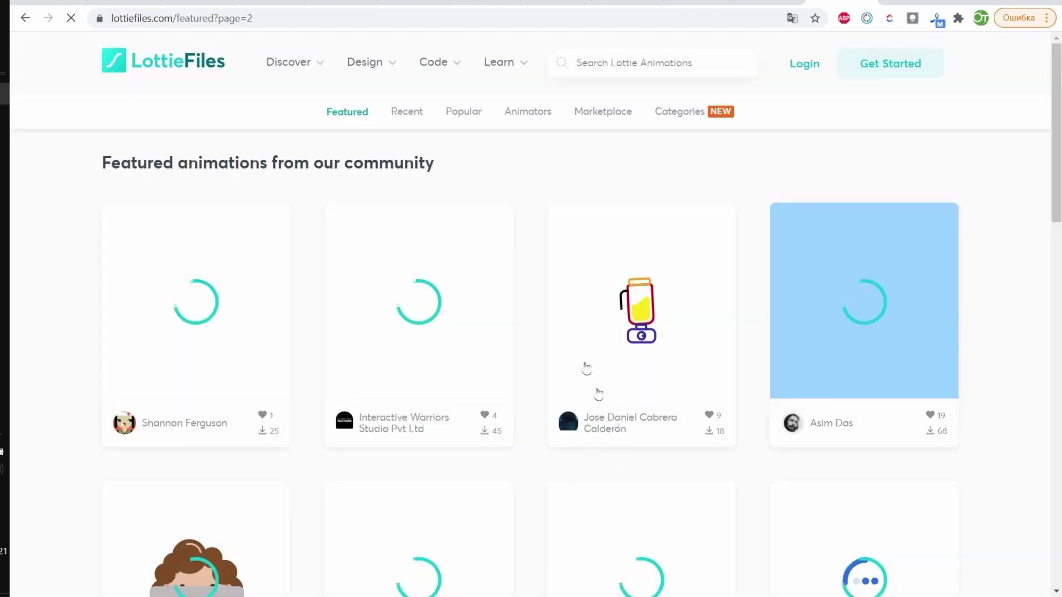
{"action": "scroll", "coordinate": [719, 387], "scroll_direction": "down", "scroll_amount": 10}
{"action": "left_click", "coordinate": [452, 556]}
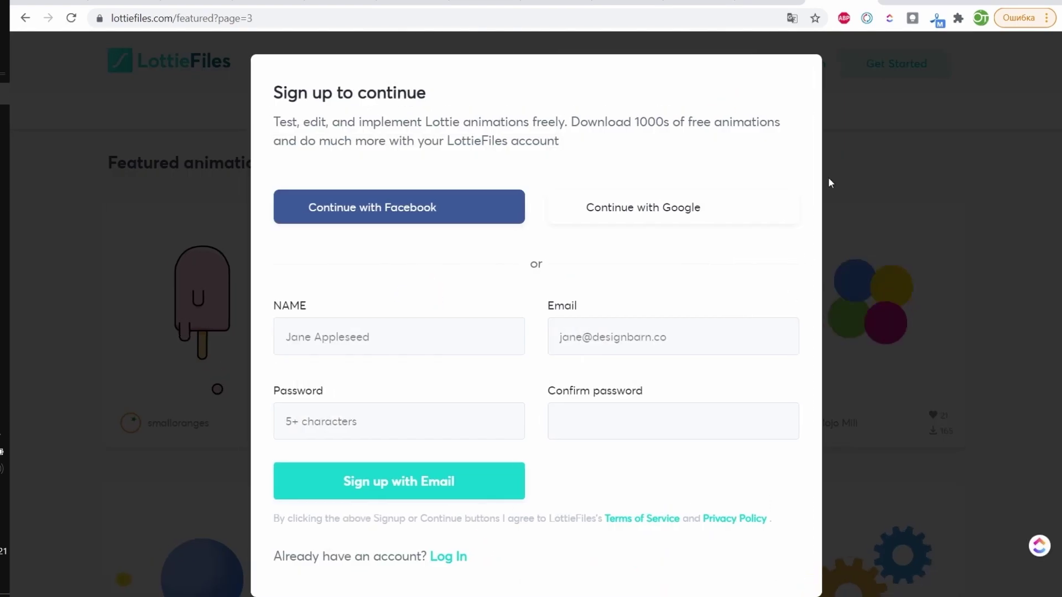
{"action": "left_click", "coordinate": [934, 144]}
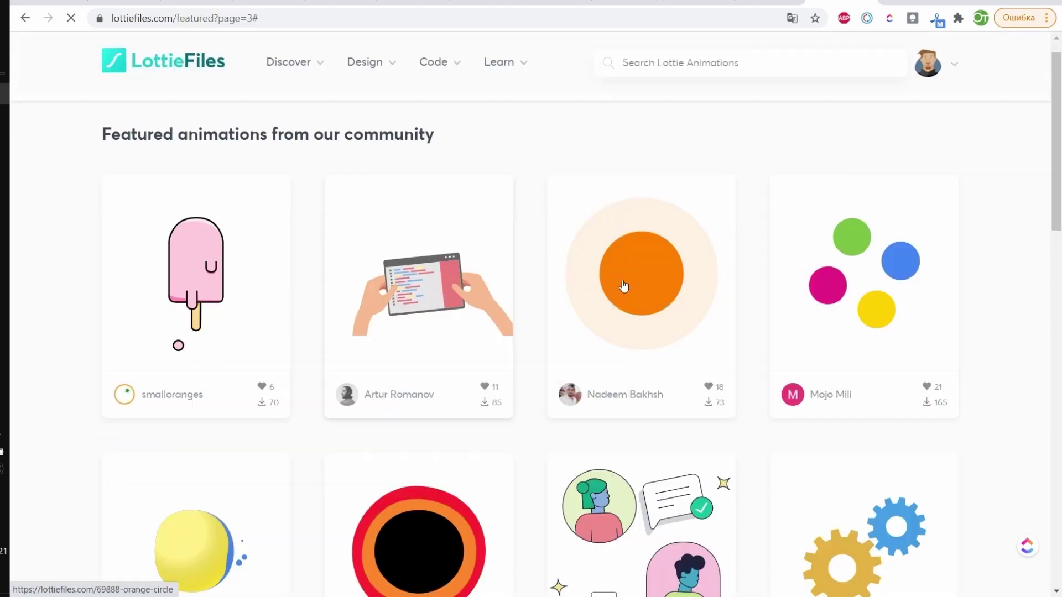
{"action": "scroll", "coordinate": [623, 286], "scroll_direction": "down", "scroll_amount": 10}
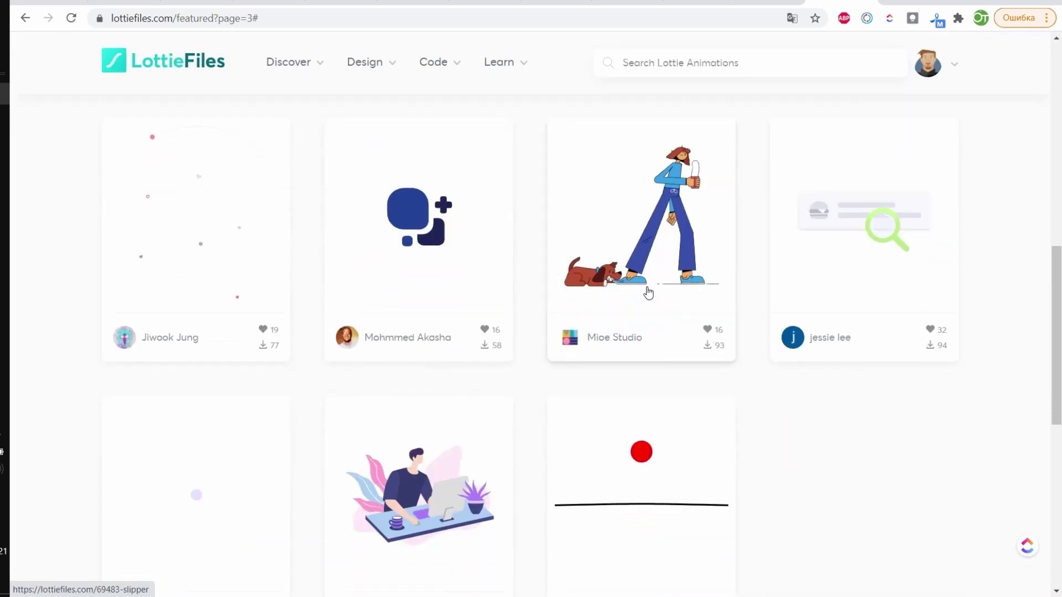
Step: Download the Slipper animation as a Lottie JSON file
{"action": "left_click", "coordinate": [648, 259]}
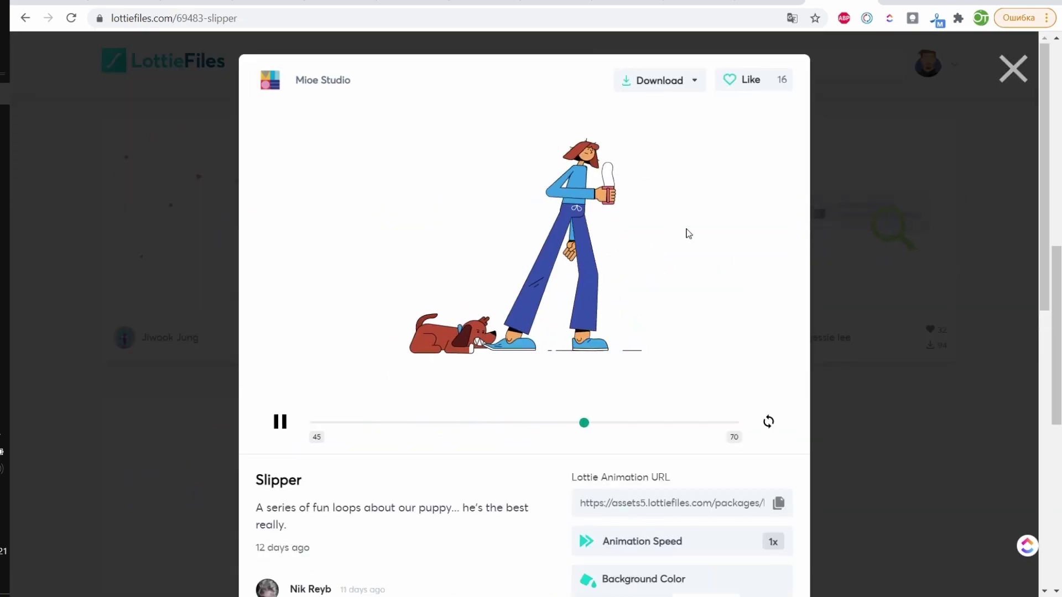
{"action": "scroll", "coordinate": [687, 231], "scroll_direction": "down", "scroll_amount": 5}
{"action": "scroll", "coordinate": [686, 229], "scroll_direction": "up", "scroll_amount": 5}
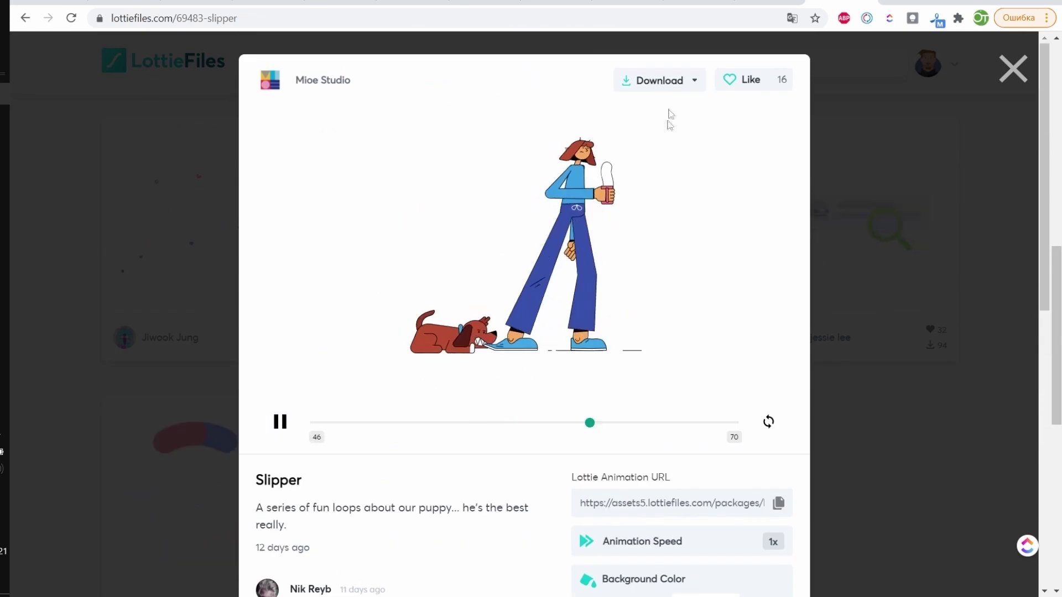
{"action": "left_click", "coordinate": [671, 83]}
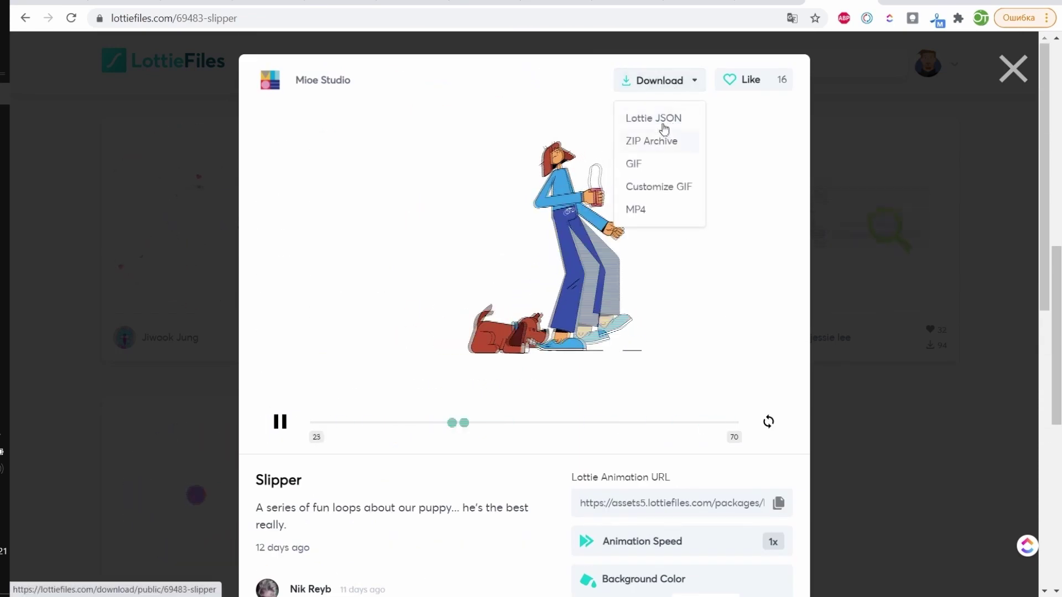
{"action": "left_click", "coordinate": [664, 129]}
{"action": "left_click", "coordinate": [423, 278]}
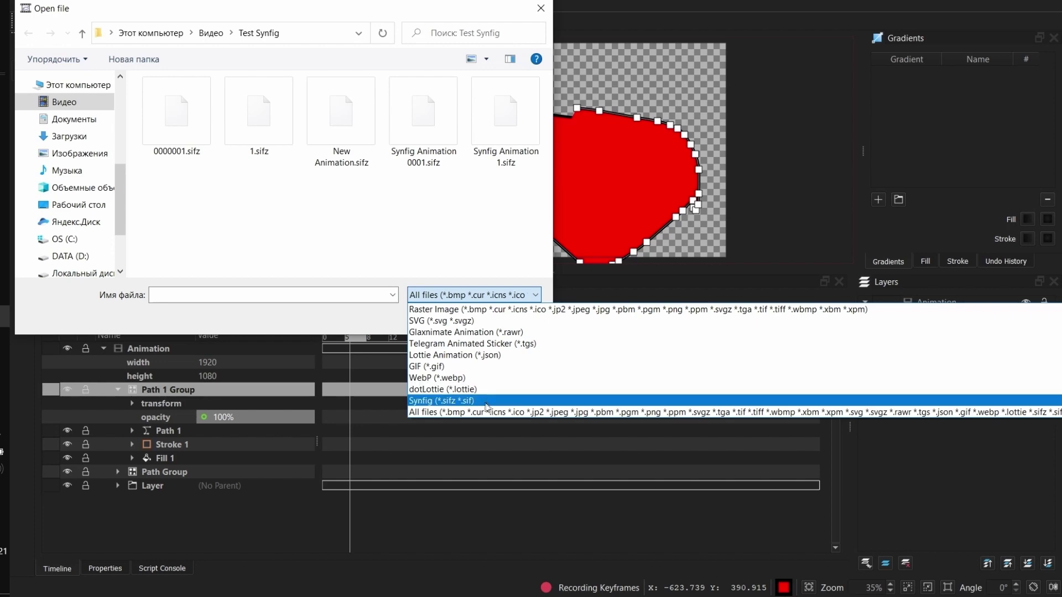
Step: Open 69483-slipper.json as a Lottie Animation, discard the red-shape work, and dismiss the import issues
{"action": "left_click", "coordinate": [360, 233]}
{"action": "left_click", "coordinate": [439, 192]}
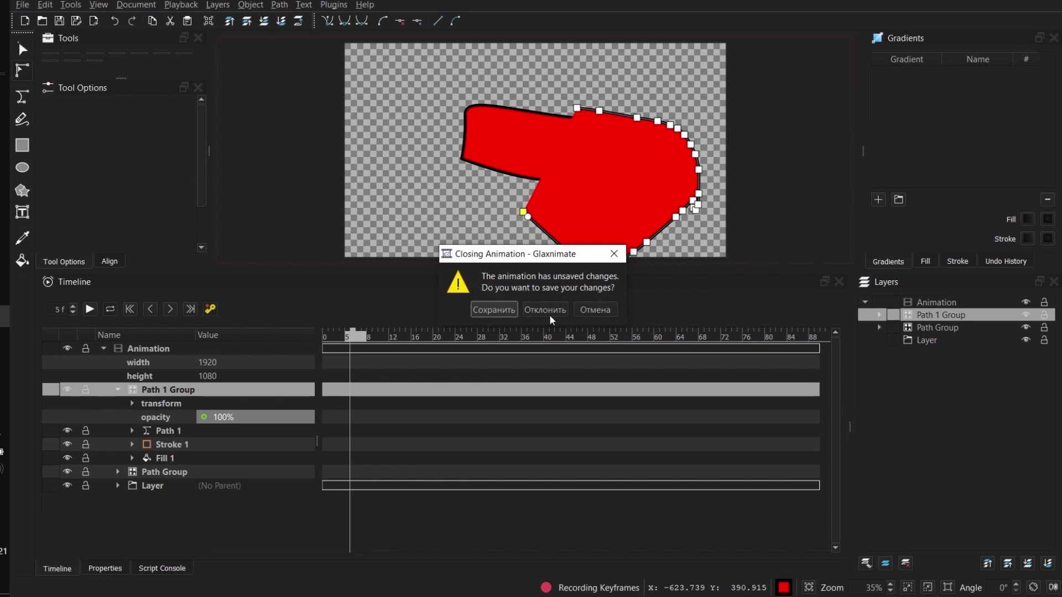
{"action": "left_click", "coordinate": [549, 314]}
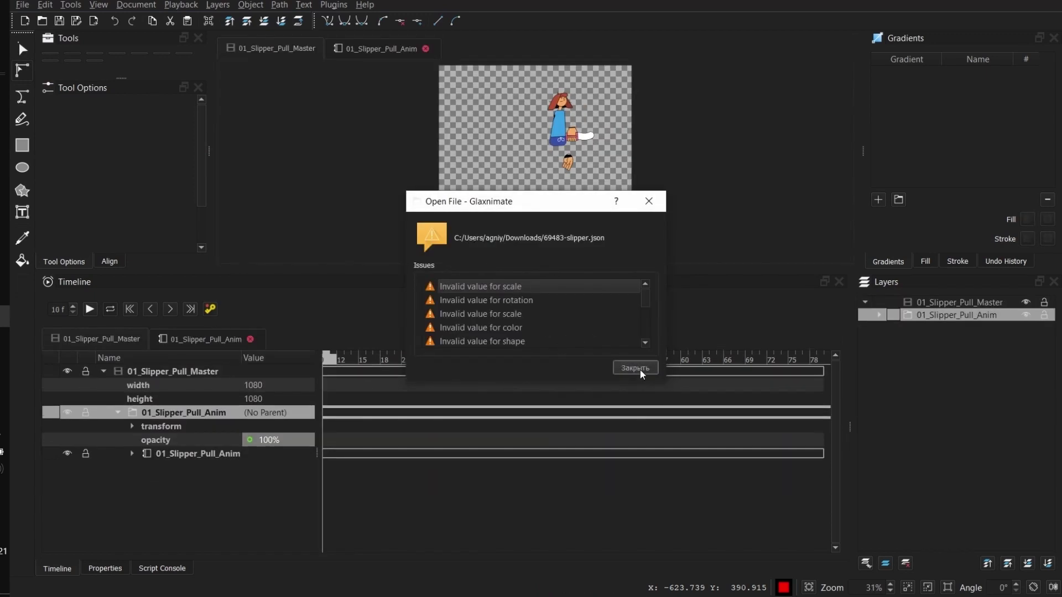
{"action": "mouse_move", "coordinate": [646, 300]}
{"action": "left_mouse_down"}
{"action": "mouse_move", "coordinate": [642, 345]}
{"action": "mouse_move", "coordinate": [647, 320]}
{"action": "left_mouse_up"}
{"action": "left_click", "coordinate": [503, 319]}
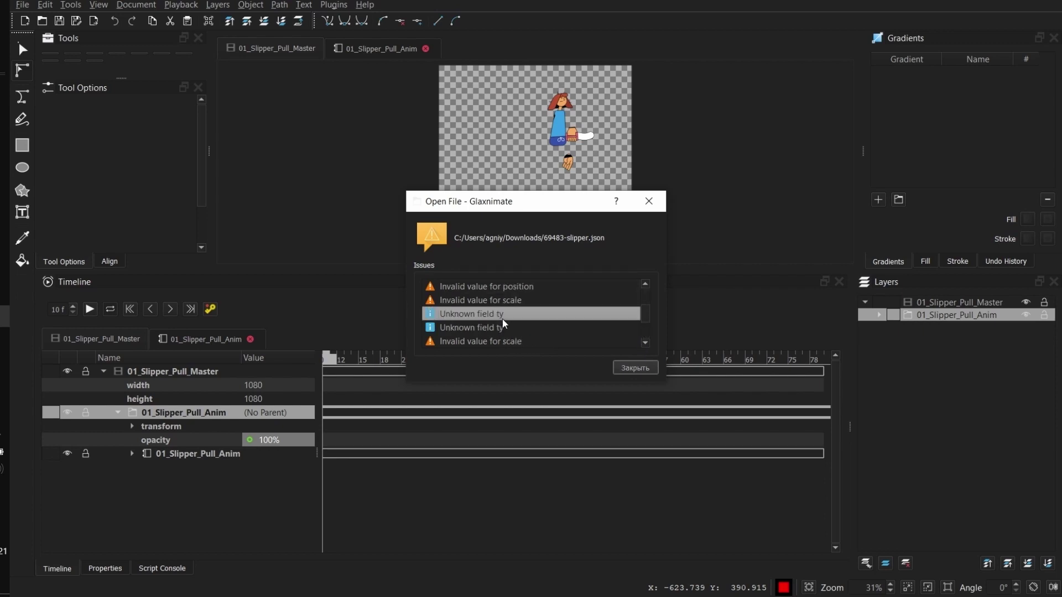
{"action": "left_click", "coordinate": [648, 201]}
Step: Preview the slipper animation and enter the 01_Slipper_Pull_Anim composition
{"action": "left_click_drag", "start_coordinate": [324, 363], "coordinate": [391, 399]}
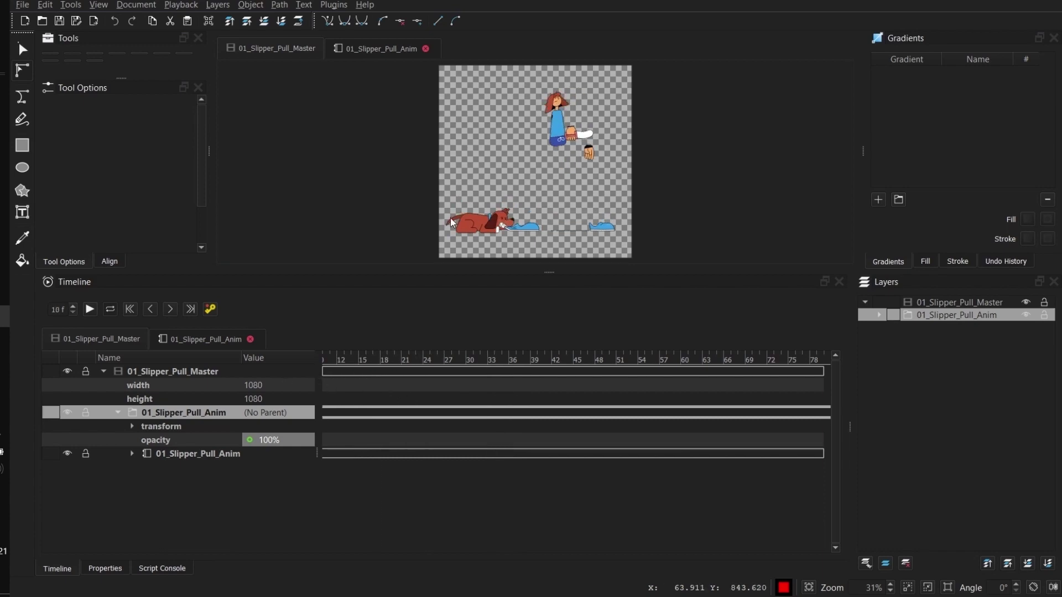
{"action": "scroll", "coordinate": [498, 224], "scroll_direction": "up", "scroll_amount": 2}
{"action": "scroll", "coordinate": [530, 222], "scroll_direction": "up", "scroll_amount": 3}
{"action": "scroll", "coordinate": [536, 219], "scroll_direction": "up", "scroll_amount": 3}
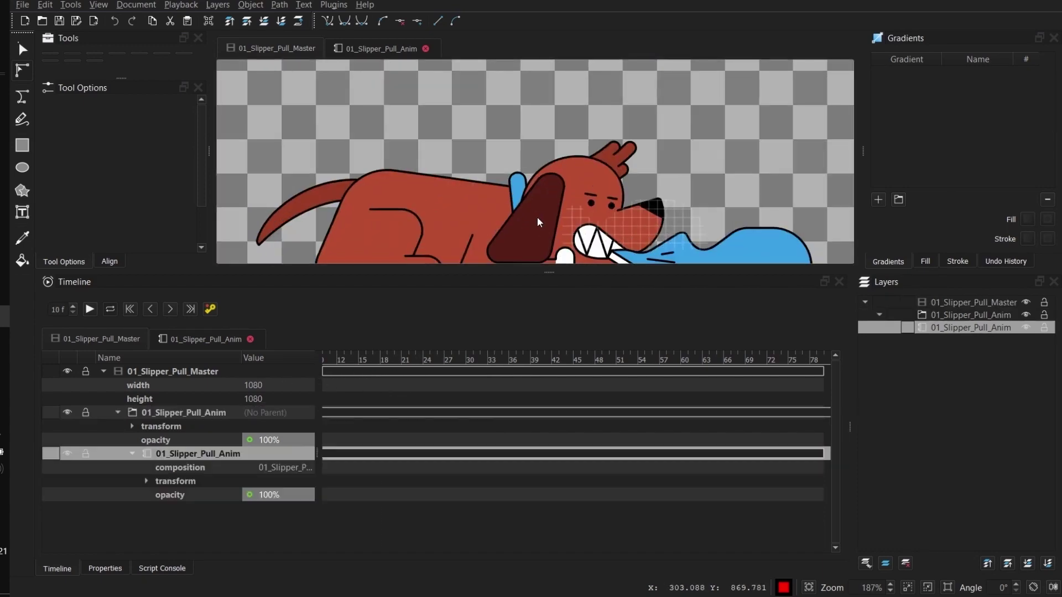
{"action": "double_click", "coordinate": [537, 217]}
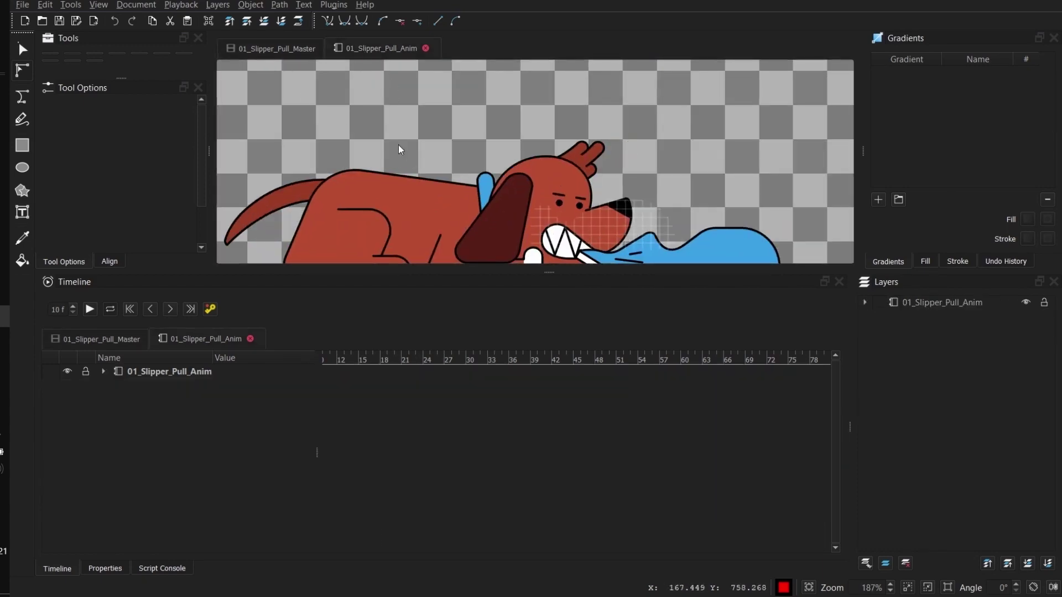
{"action": "left_click", "coordinate": [262, 44]}
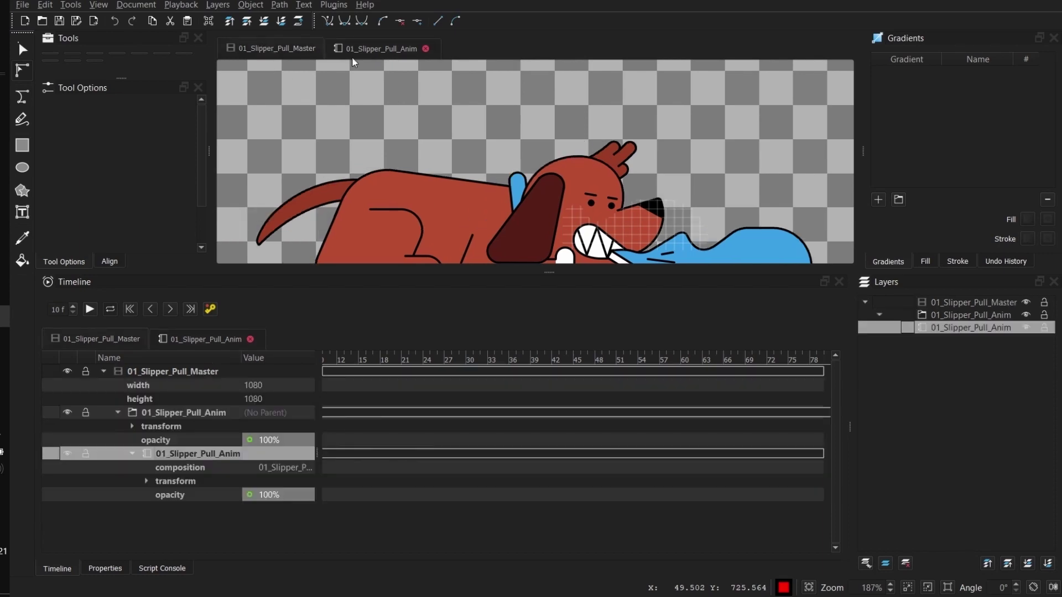
{"action": "double_click", "coordinate": [506, 147]}
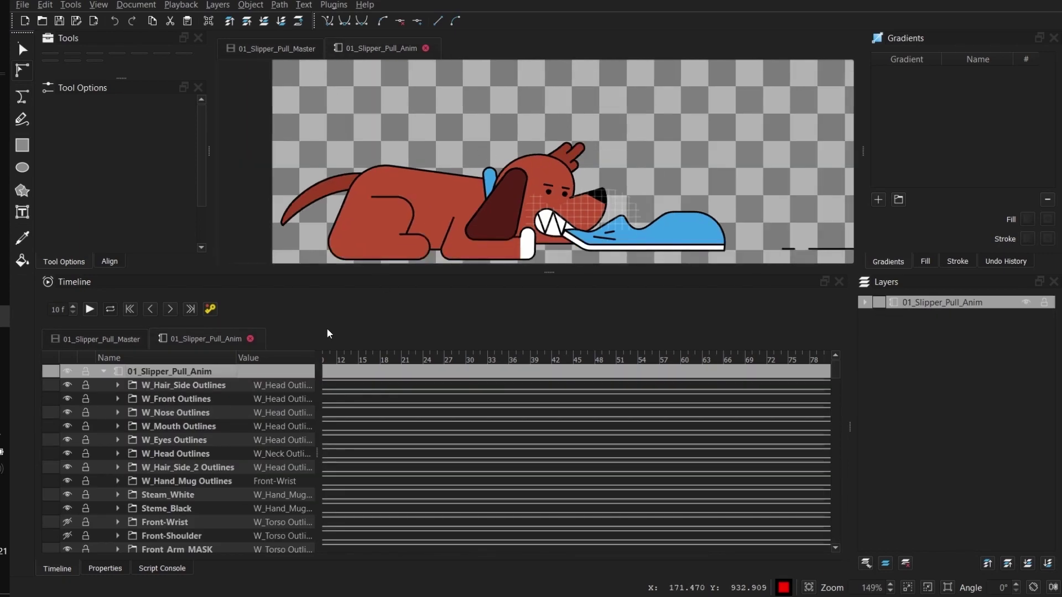
Step: Expand W_Front Outlines > Group 1 and select its Path 1
{"action": "left_click", "coordinate": [169, 399]}
{"action": "left_click", "coordinate": [118, 399]}
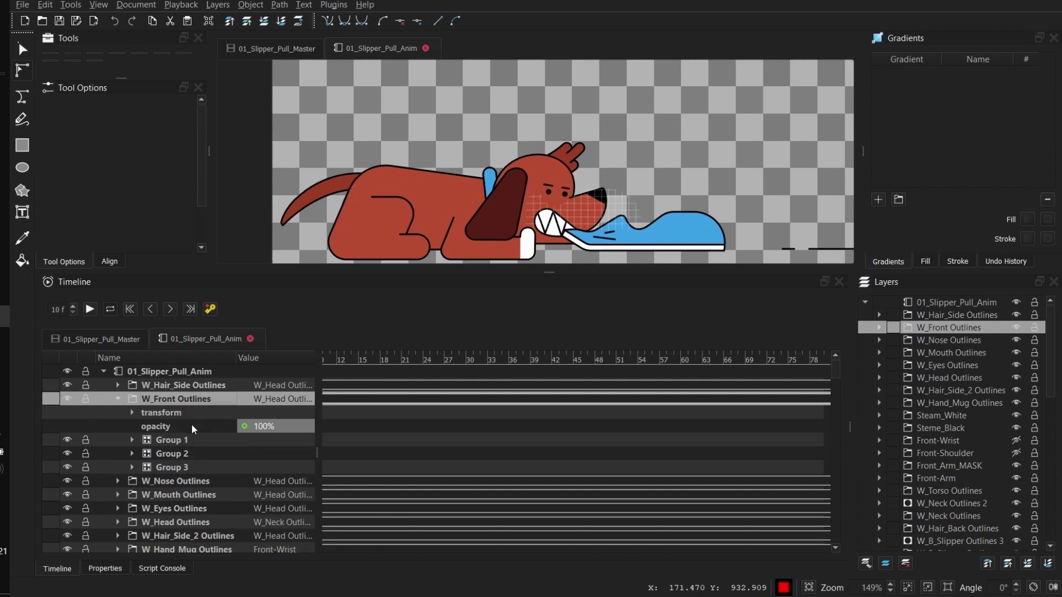
{"action": "left_click", "coordinate": [172, 442]}
{"action": "left_click", "coordinate": [133, 440]}
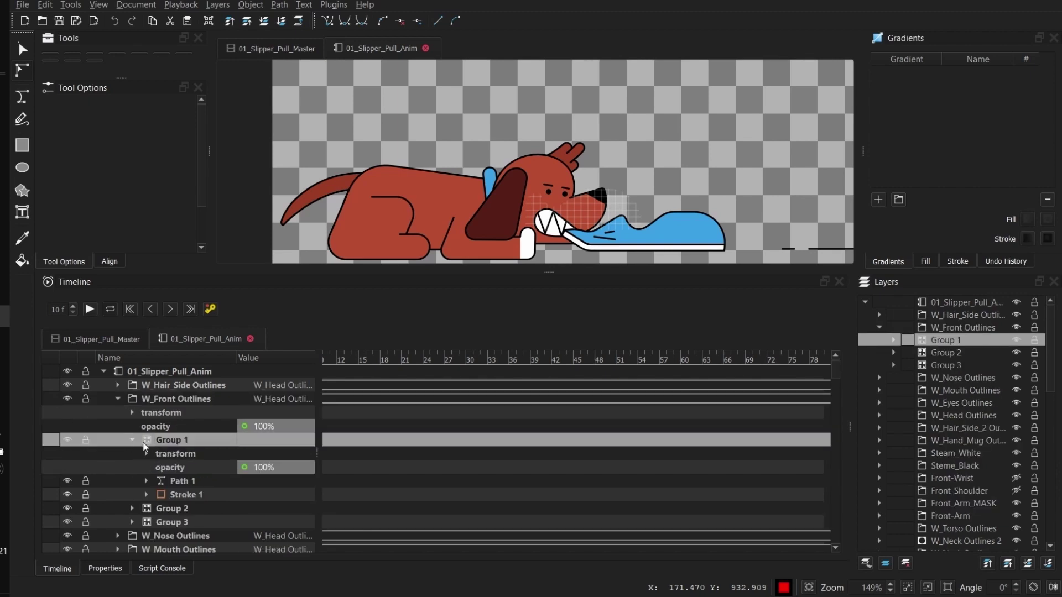
{"action": "left_click", "coordinate": [173, 482]}
{"action": "scroll", "coordinate": [520, 157], "scroll_direction": "down", "scroll_amount": 2}
{"action": "scroll", "coordinate": [547, 138], "scroll_direction": "down", "scroll_amount": 2}
{"action": "scroll", "coordinate": [573, 119], "scroll_direction": "down", "scroll_amount": 2}
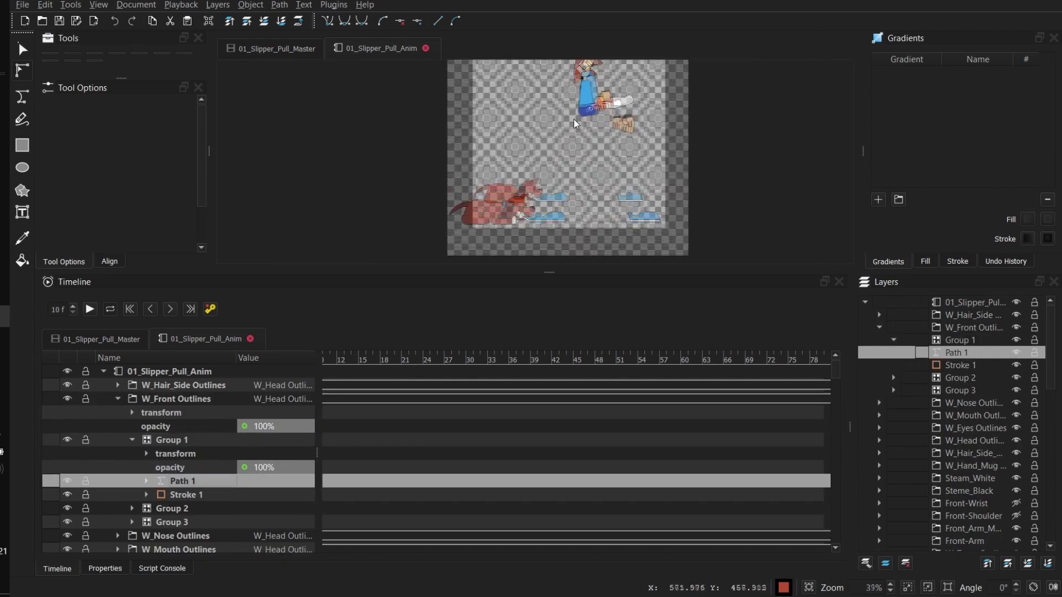
{"action": "scroll", "coordinate": [575, 123], "scroll_direction": "up", "scroll_amount": 3}
{"action": "scroll", "coordinate": [553, 144], "scroll_direction": "up", "scroll_amount": 3}
{"action": "scroll", "coordinate": [494, 222], "scroll_direction": "up", "scroll_amount": 4}
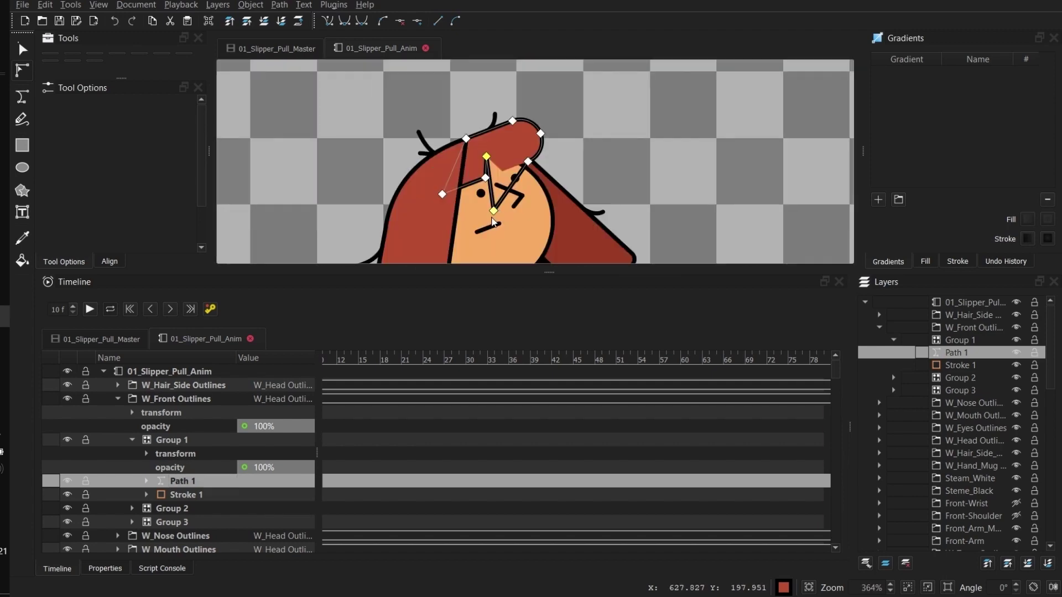
Step: Nudge the head path's nose node and raise its top node, then select the slipper's repeater layer
{"action": "left_click_drag", "start_coordinate": [493, 212], "coordinate": [508, 207]}
{"action": "left_click", "coordinate": [541, 134]}
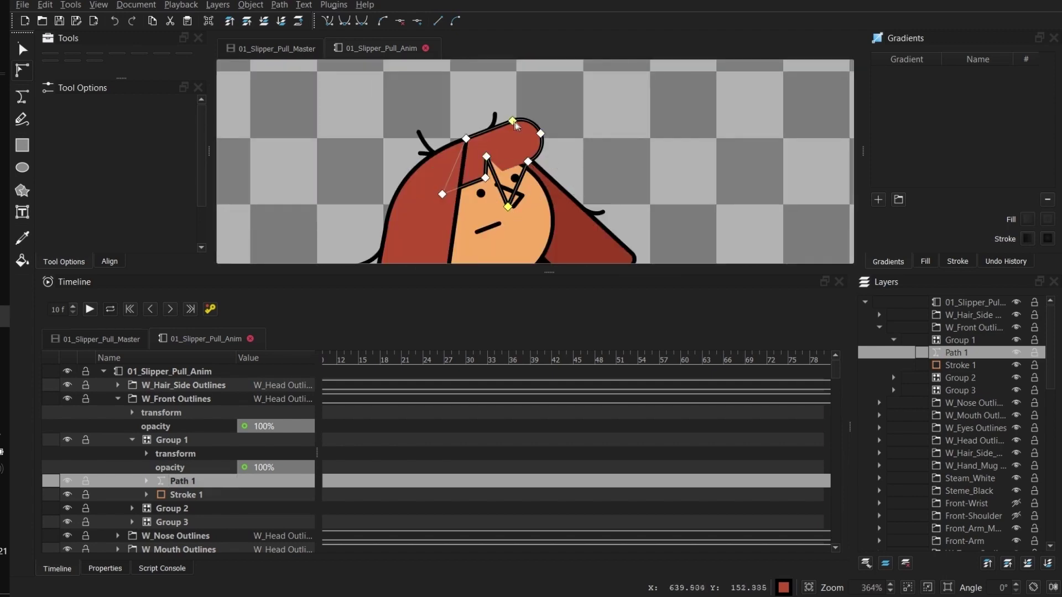
{"action": "left_click_drag", "start_coordinate": [513, 121], "coordinate": [520, 84]}
{"action": "scroll", "coordinate": [595, 204], "scroll_direction": "down", "scroll_amount": 6}
{"action": "scroll", "coordinate": [551, 203], "scroll_direction": "down", "scroll_amount": 4}
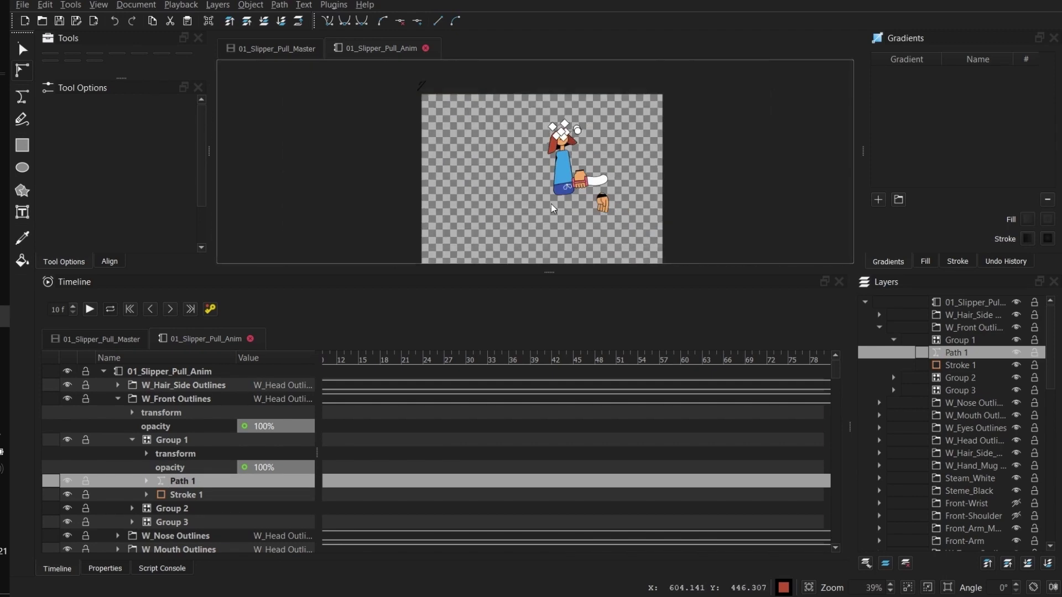
{"action": "scroll", "coordinate": [552, 241], "scroll_direction": "up", "scroll_amount": 2}
{"action": "scroll", "coordinate": [520, 229], "scroll_direction": "up", "scroll_amount": 4}
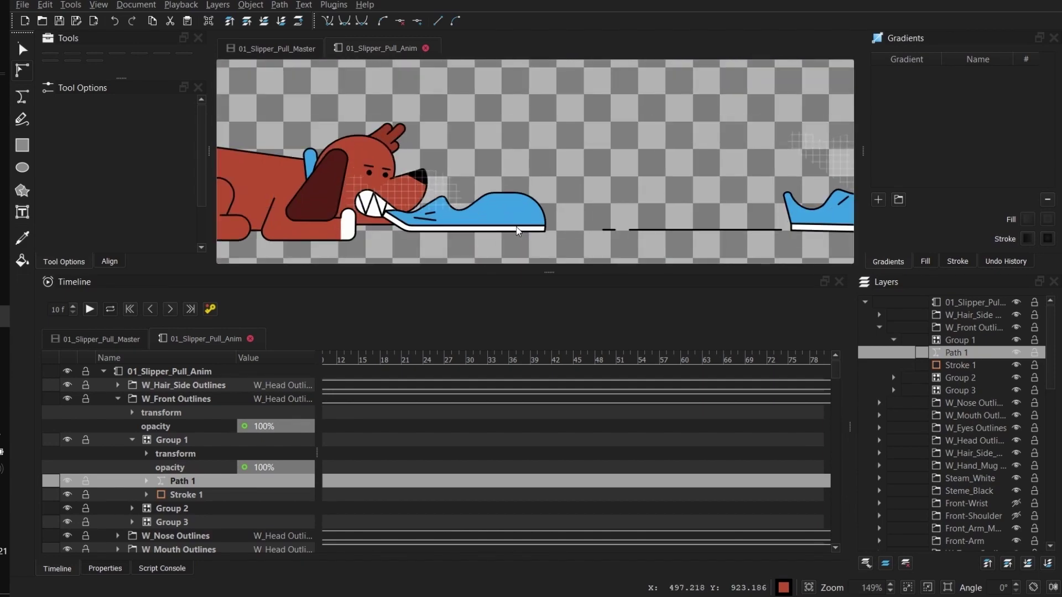
{"action": "left_click", "coordinate": [516, 227]}
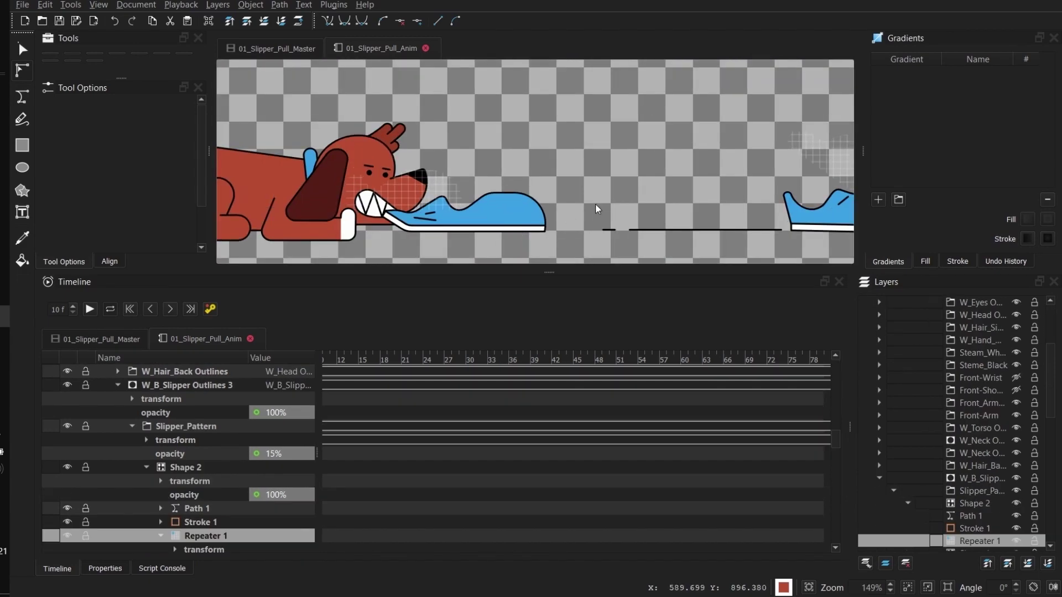
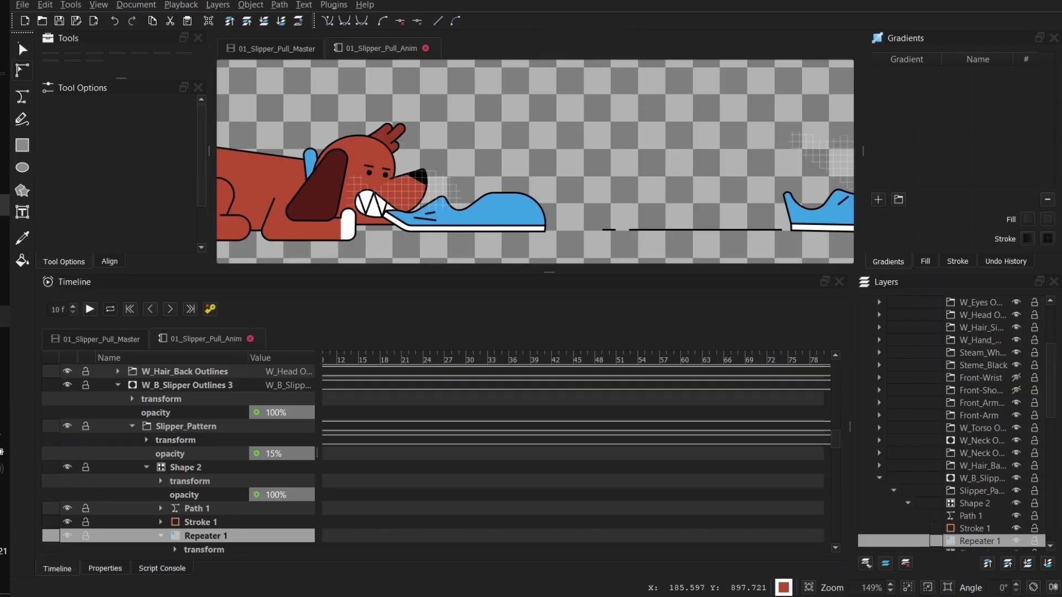
Step: Leave Glaxnimate, pass through Synfig Studio, and reach the LottieFiles After Effects plugin page in the browser
{"action": "left_click", "coordinate": [5, 316]}
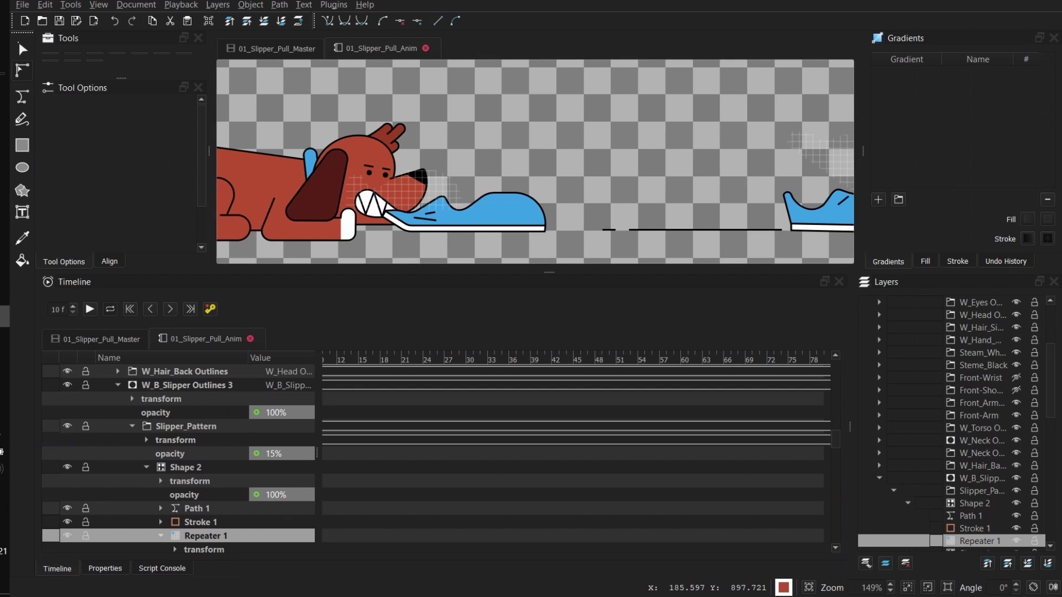
{"action": "left_click", "coordinate": [5, 294]}
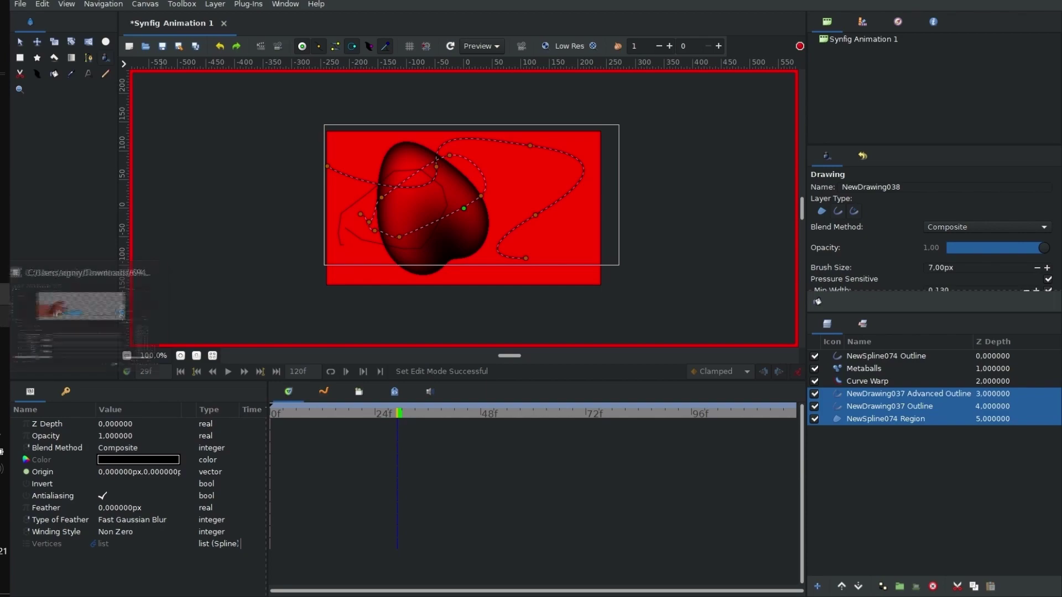
{"action": "left_click", "coordinate": [5, 204]}
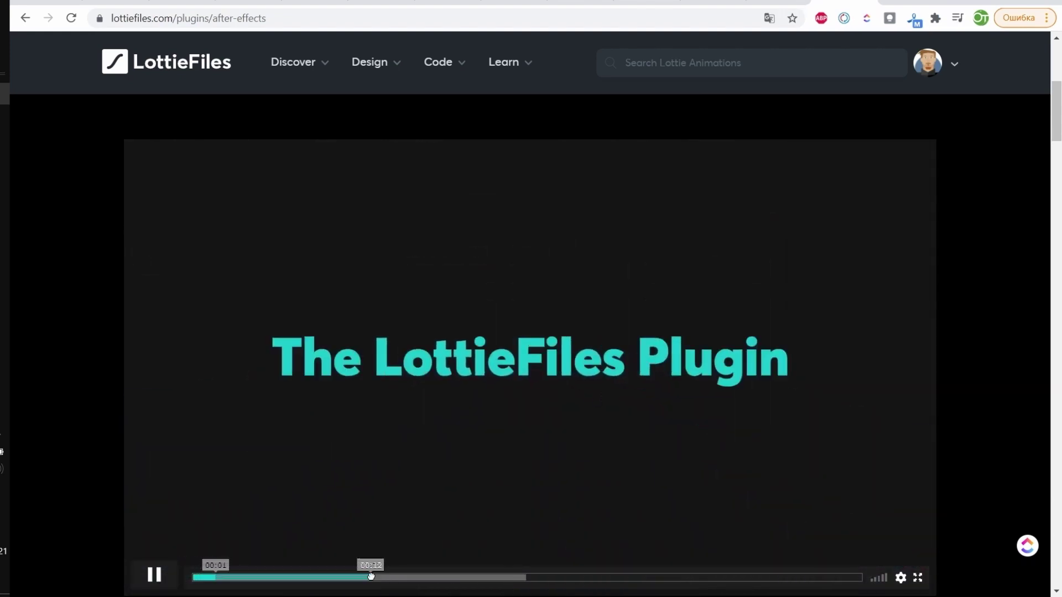
Step: Skip the LottieFiles plugin intro video ahead to the demo, then pause it
{"action": "left_click", "coordinate": [370, 576]}
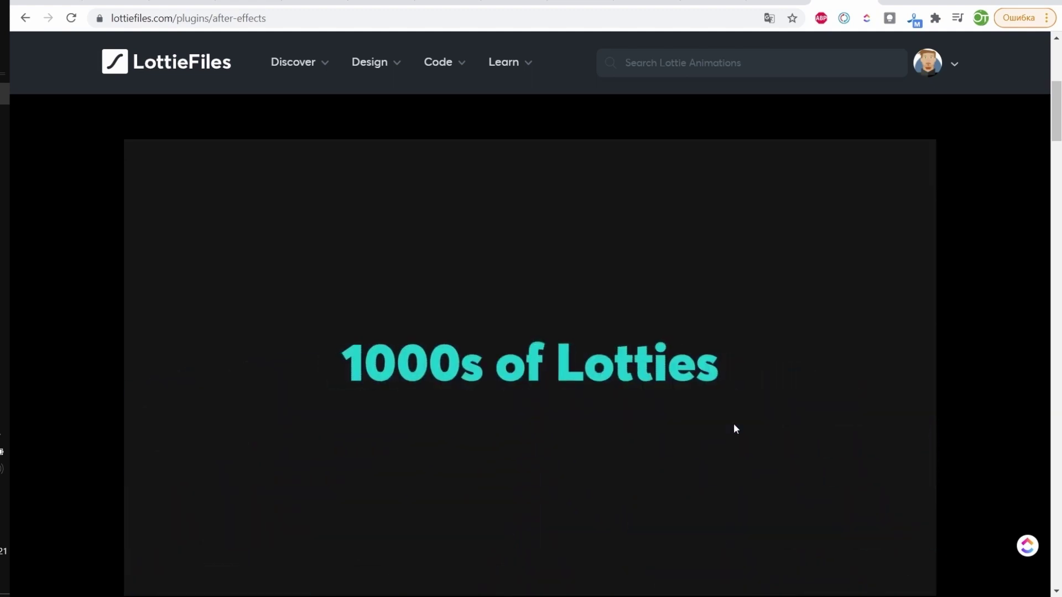
{"action": "left_click", "coordinate": [703, 401]}
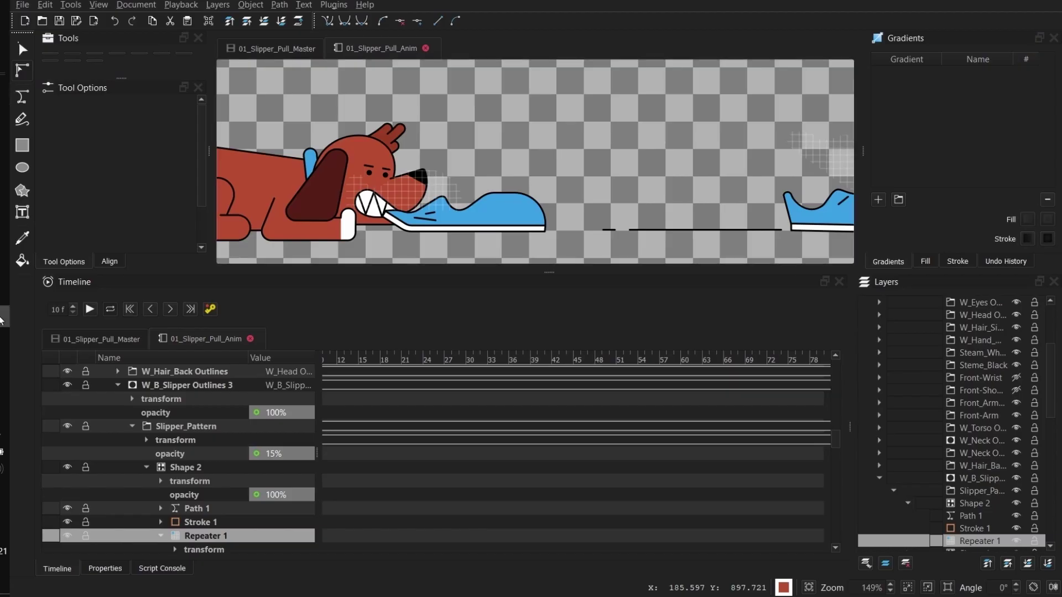
Step: Zoom out on the Glaxnimate canvas to see the whole dog scene
{"action": "scroll", "coordinate": [520, 216], "scroll_direction": "down", "scroll_amount": 4}
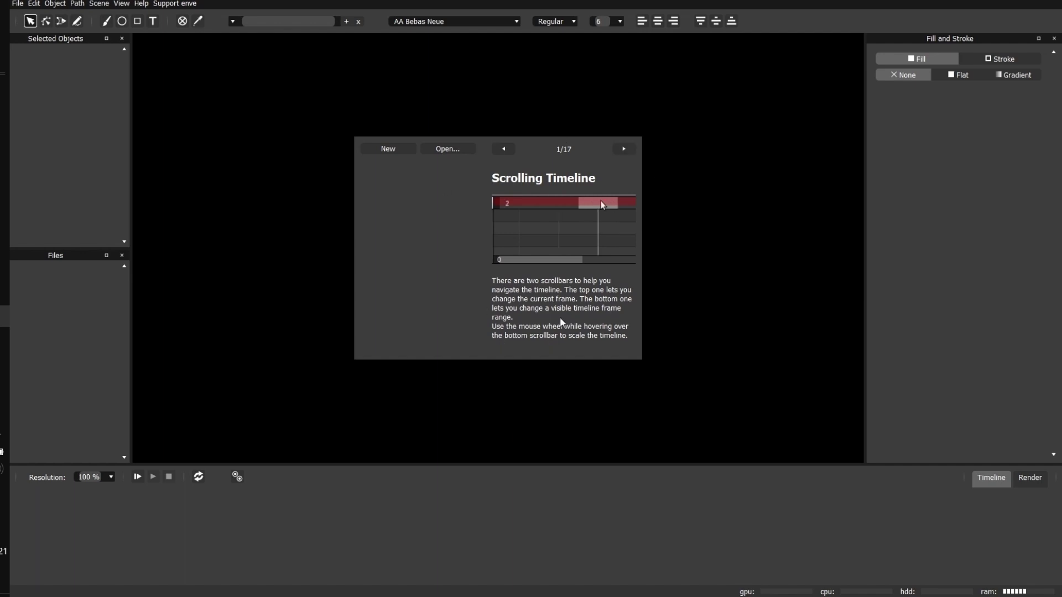
Step: Page through enve's welcome tips up to the Alpha Mask tip
{"action": "left_click", "coordinate": [628, 150]}
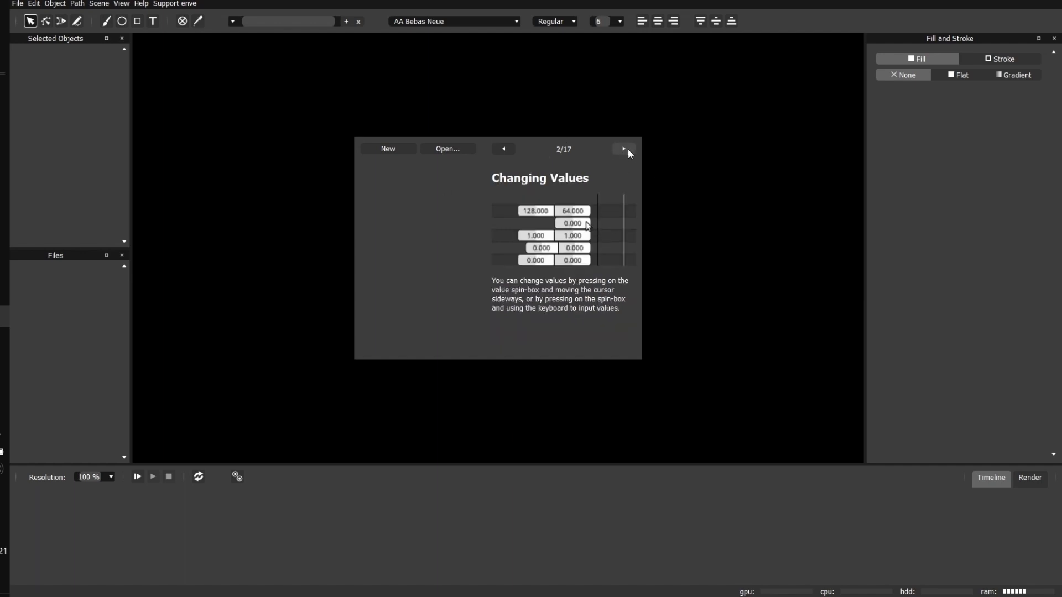
{"action": "left_click", "coordinate": [628, 150]}
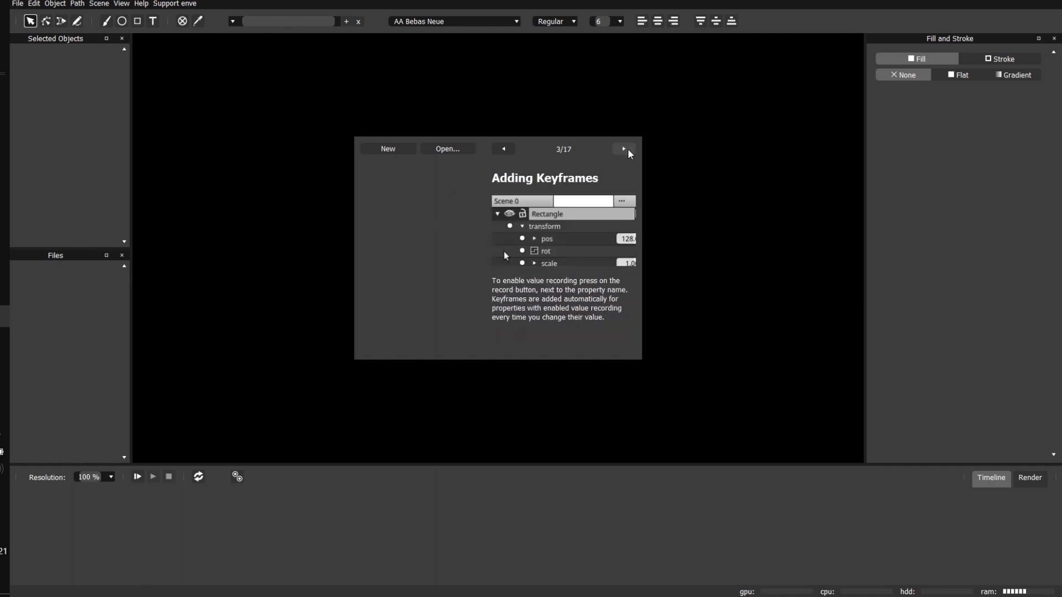
{"action": "left_click", "coordinate": [628, 149]}
{"action": "left_click", "coordinate": [628, 148]}
{"action": "left_click", "coordinate": [628, 149]}
{"action": "left_click", "coordinate": [628, 148]}
{"action": "left_click", "coordinate": [628, 148]}
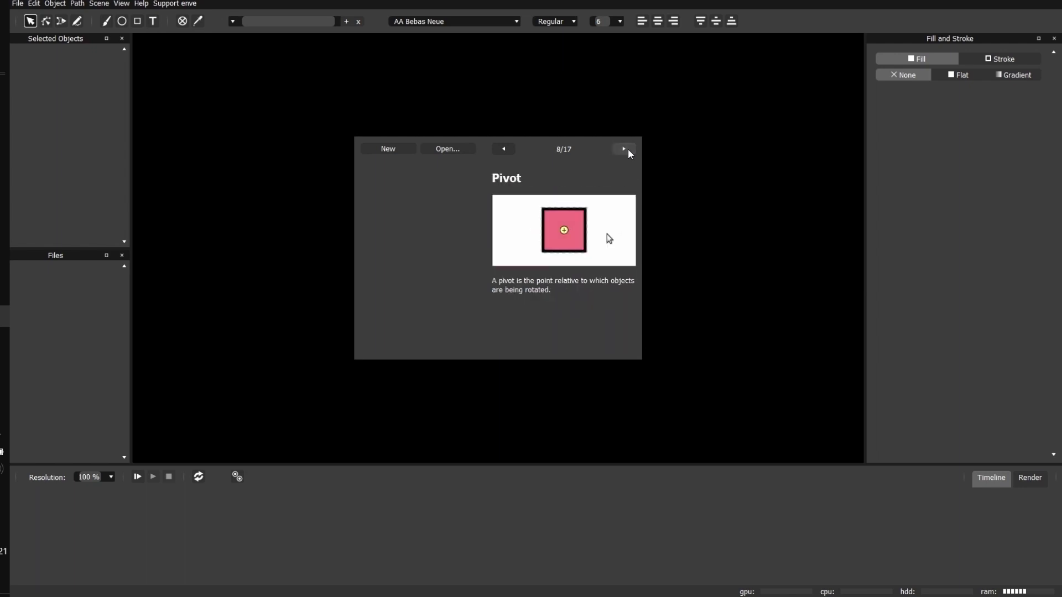
{"action": "left_click", "coordinate": [628, 148]}
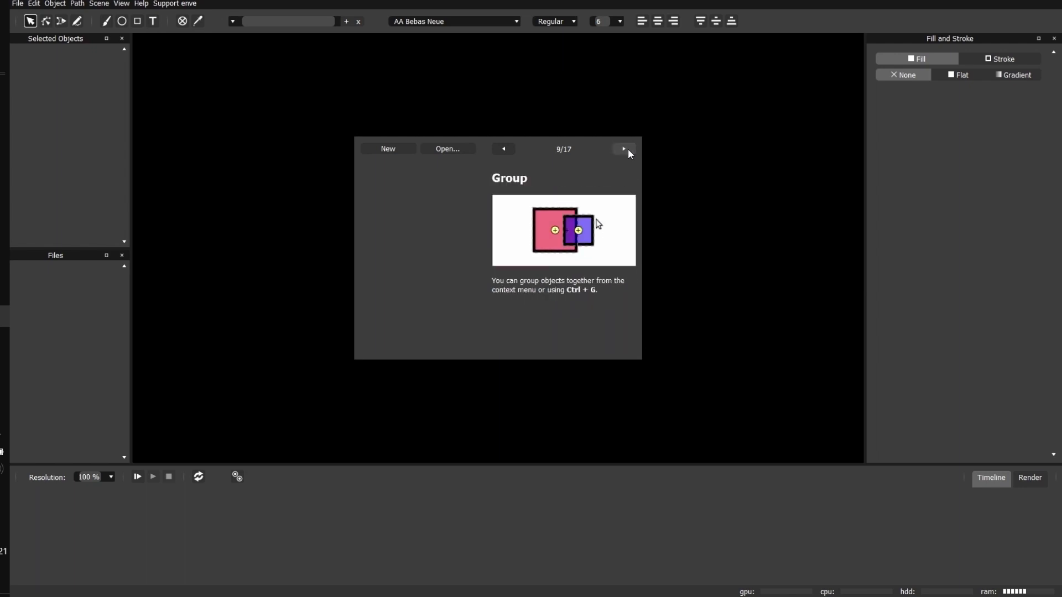
{"action": "left_click", "coordinate": [629, 148]}
{"action": "left_click", "coordinate": [628, 148]}
{"action": "left_click", "coordinate": [628, 149]}
{"action": "left_click", "coordinate": [628, 148]}
{"action": "left_click", "coordinate": [629, 149]}
{"action": "left_click", "coordinate": [629, 148]}
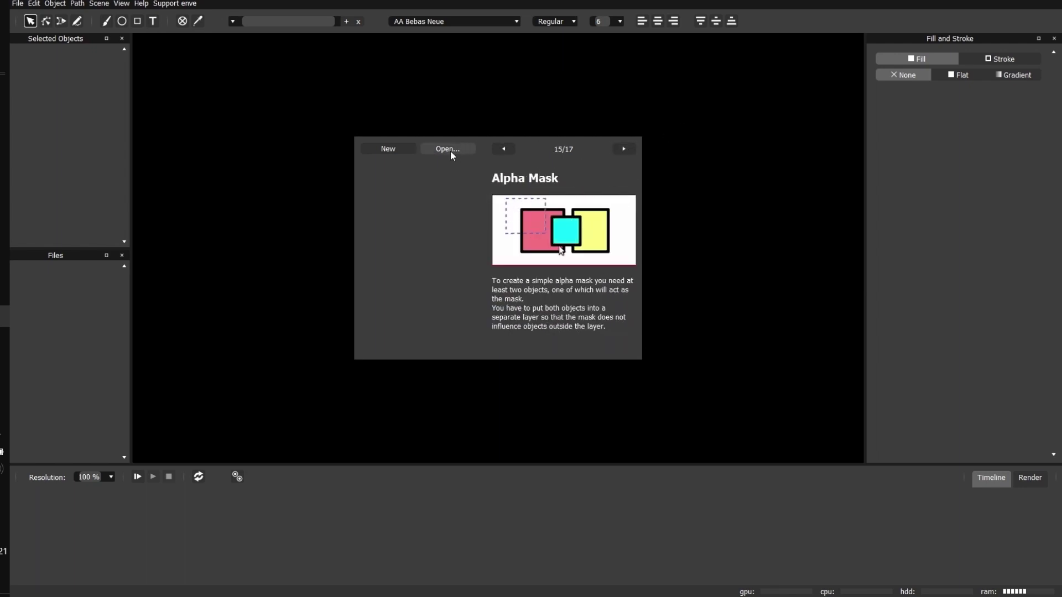
Step: Create a new scene with its frame rate set to 30 fps
{"action": "left_click", "coordinate": [388, 145]}
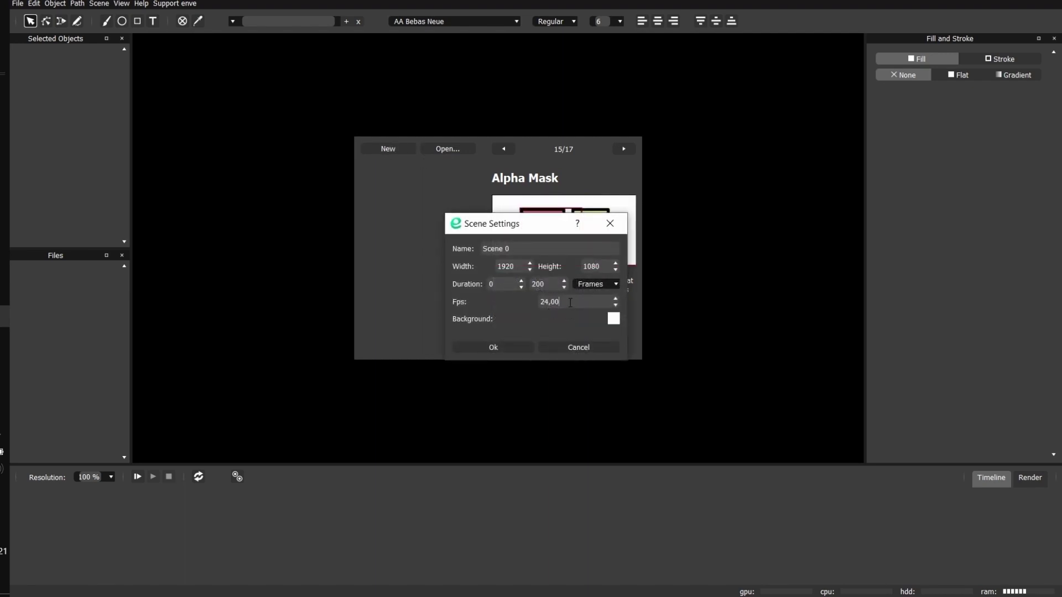
{"action": "left_click_drag", "start_coordinate": [570, 302], "coordinate": [503, 301]}
{"action": "type", "text": "30"}
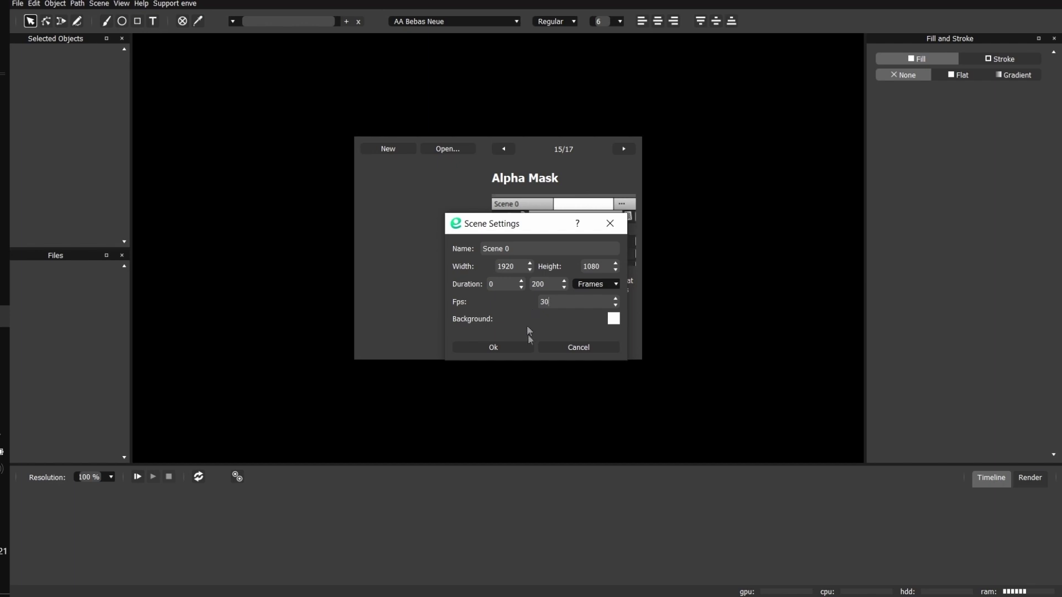
{"action": "left_click", "coordinate": [520, 344]}
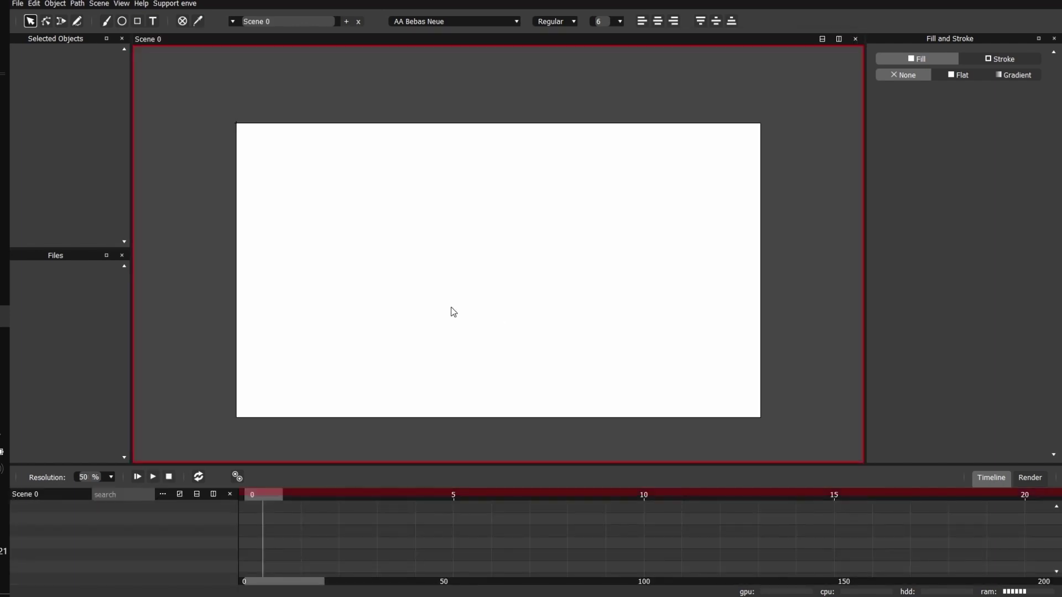
Step: Draw a closed four-node curved bezier path on the canvas
{"action": "left_click", "coordinate": [61, 21]}
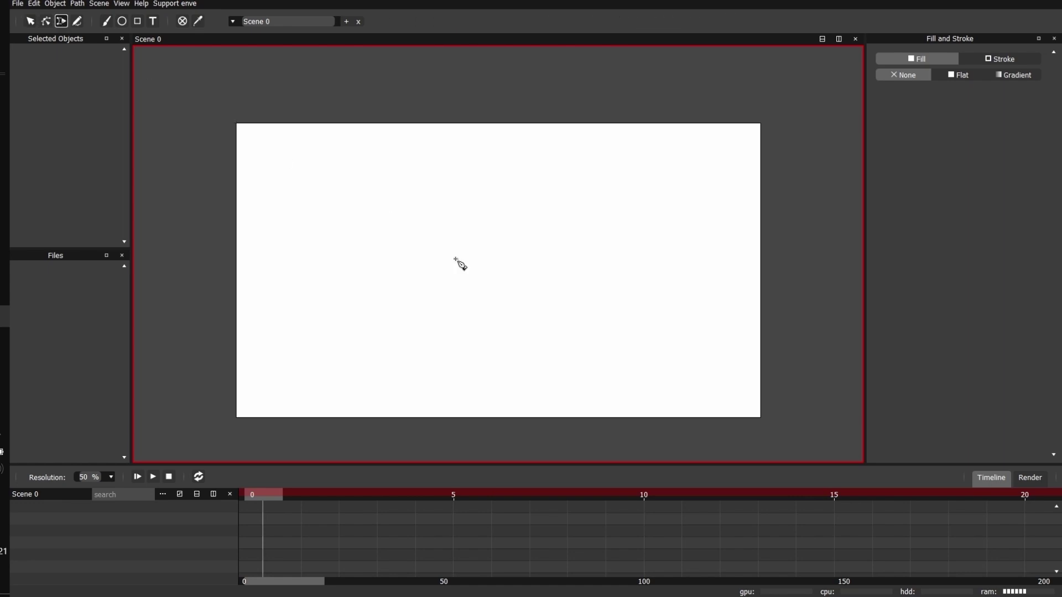
{"action": "left_click", "coordinate": [398, 294]}
{"action": "left_click_drag", "start_coordinate": [540, 315], "coordinate": [540, 225]}
{"action": "left_click_drag", "start_coordinate": [481, 204], "coordinate": [398, 190]}
{"action": "left_click_drag", "start_coordinate": [335, 237], "coordinate": [342, 302]}
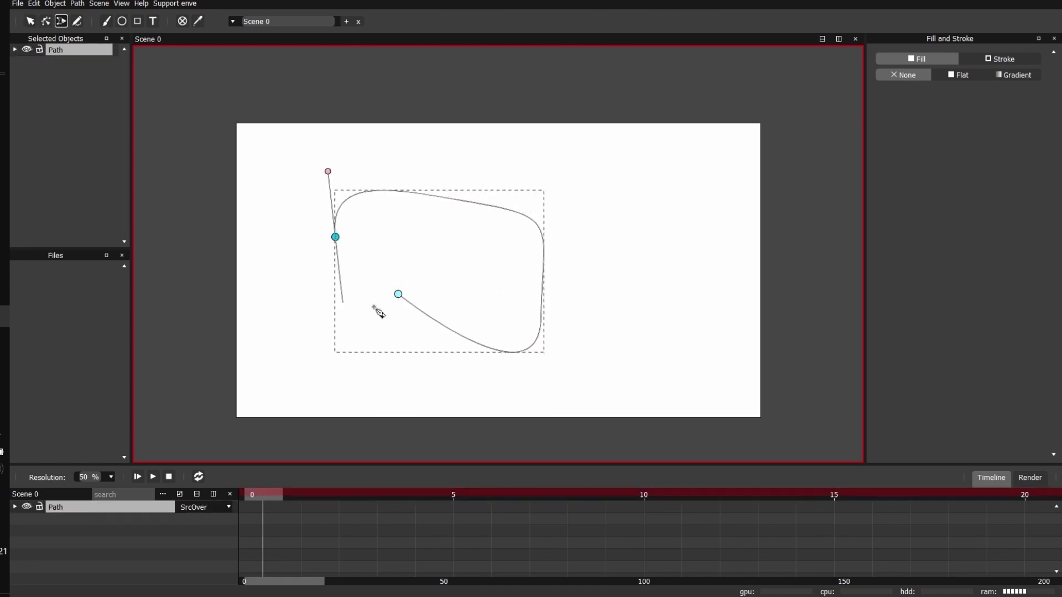
{"action": "left_click", "coordinate": [398, 294]}
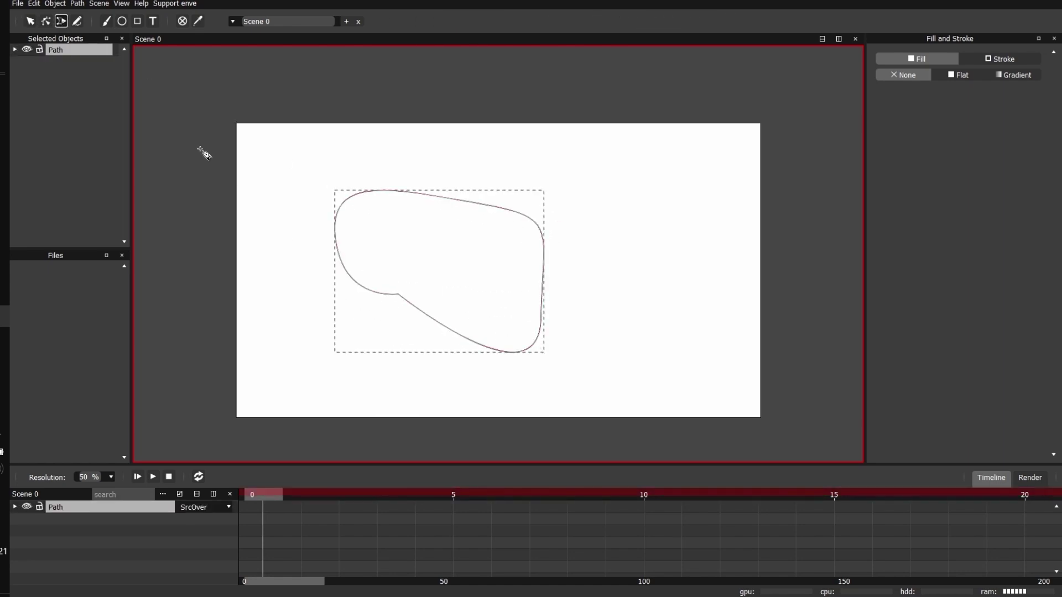
Step: Move the inner node to reshape the path and enable keyframe recording on its path shape
{"action": "left_click", "coordinate": [46, 21]}
{"action": "left_click_drag", "start_coordinate": [398, 294], "coordinate": [425, 300]}
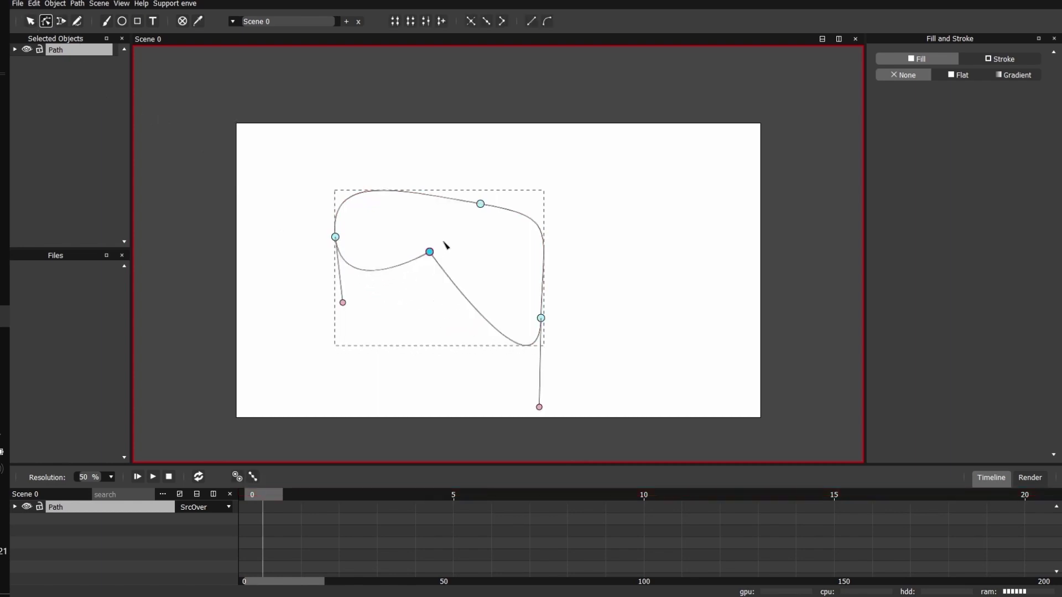
{"action": "left_click", "coordinate": [15, 507]}
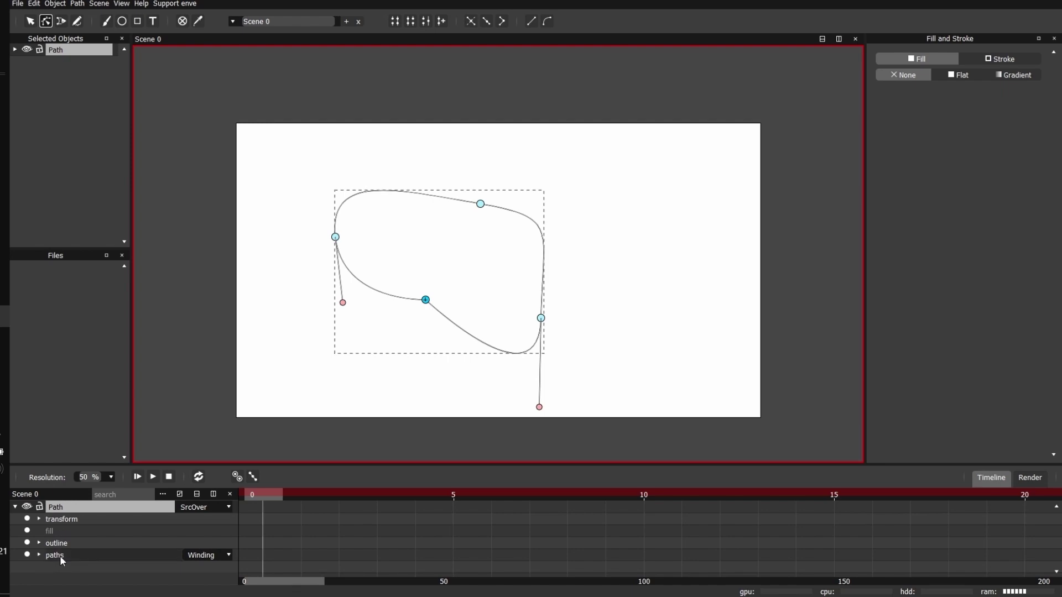
{"action": "left_click", "coordinate": [39, 554]}
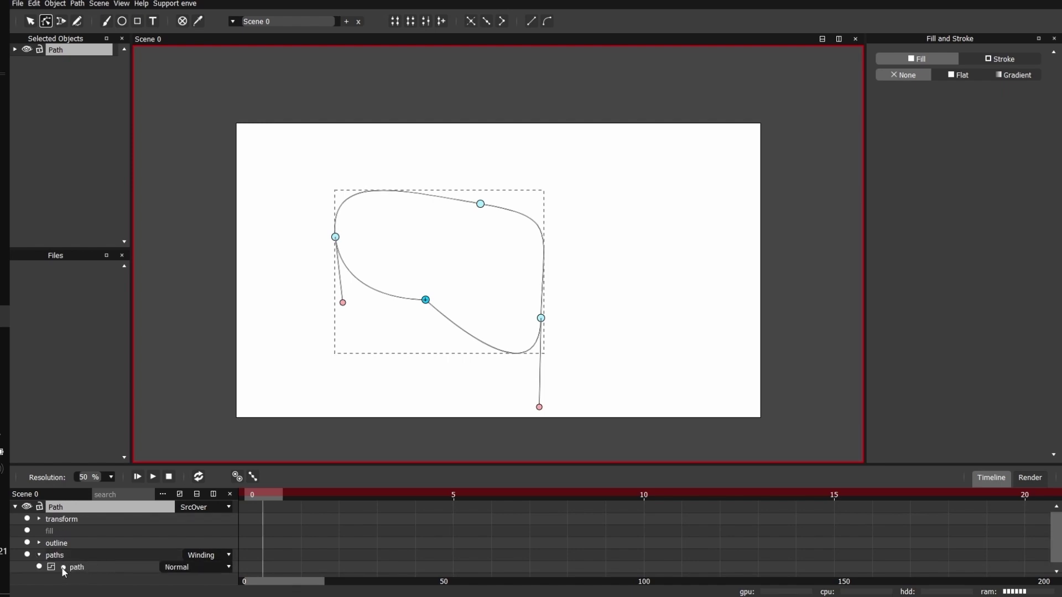
{"action": "left_click", "coordinate": [40, 567]}
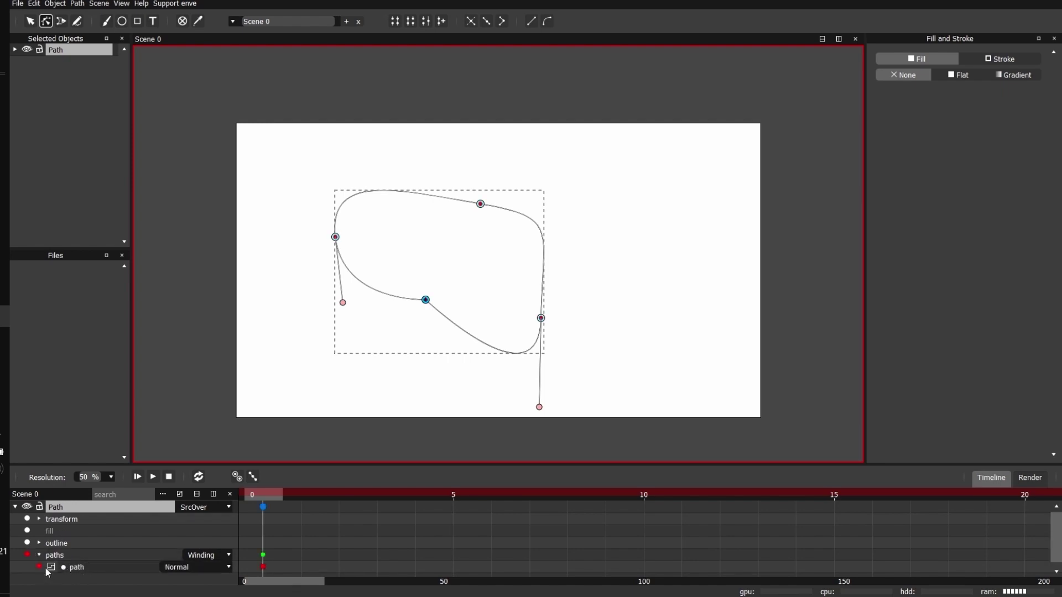
Step: Keyframe a reshaped path at frame 8 and preview the morph playback
{"action": "left_click_drag", "start_coordinate": [287, 519], "coordinate": [568, 495]}
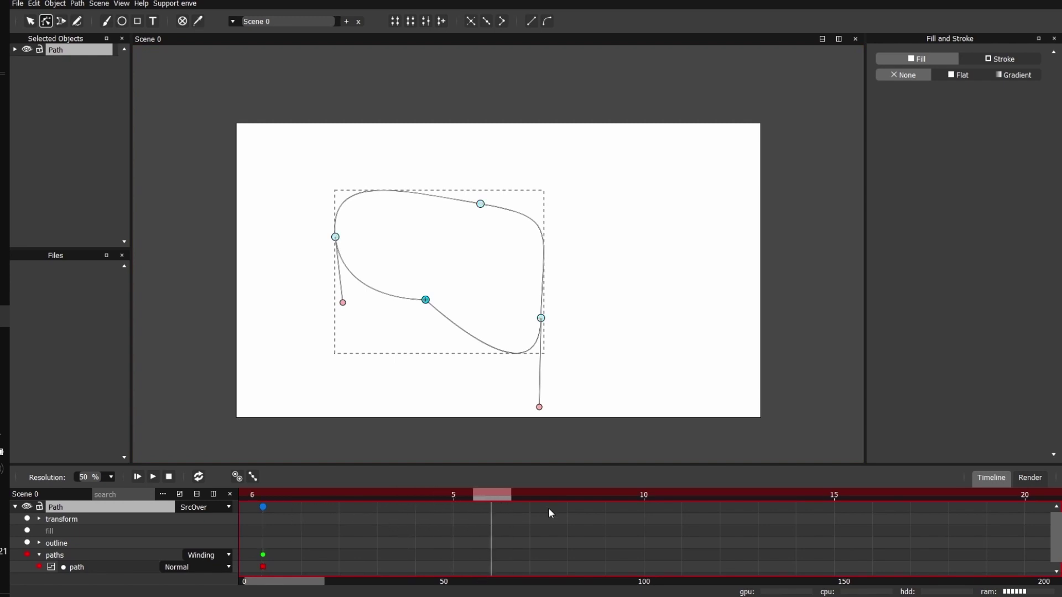
{"action": "left_click_drag", "start_coordinate": [541, 323], "coordinate": [682, 215]}
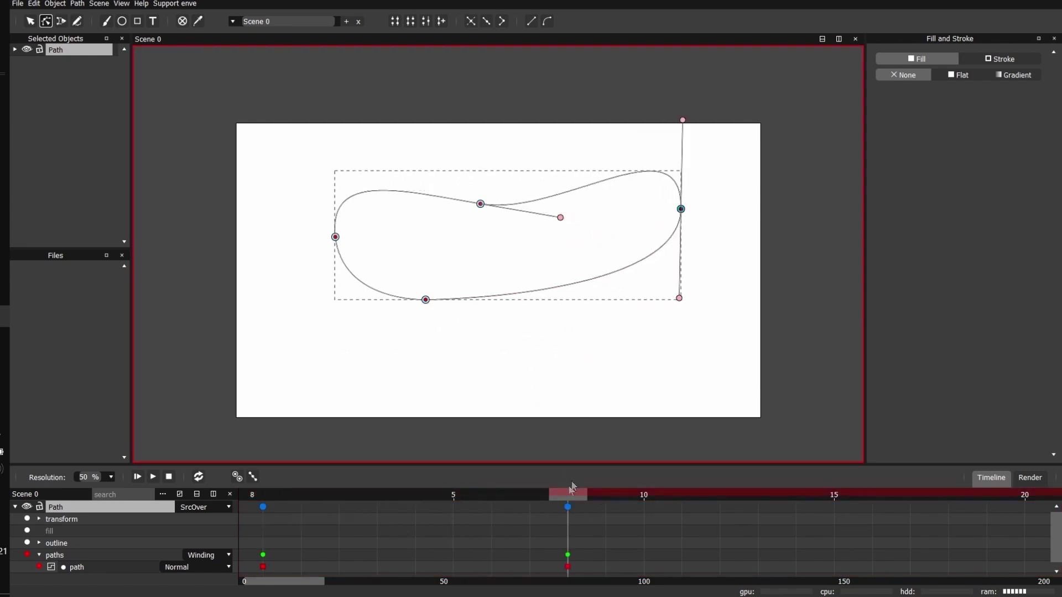
{"action": "key", "text": "space"}
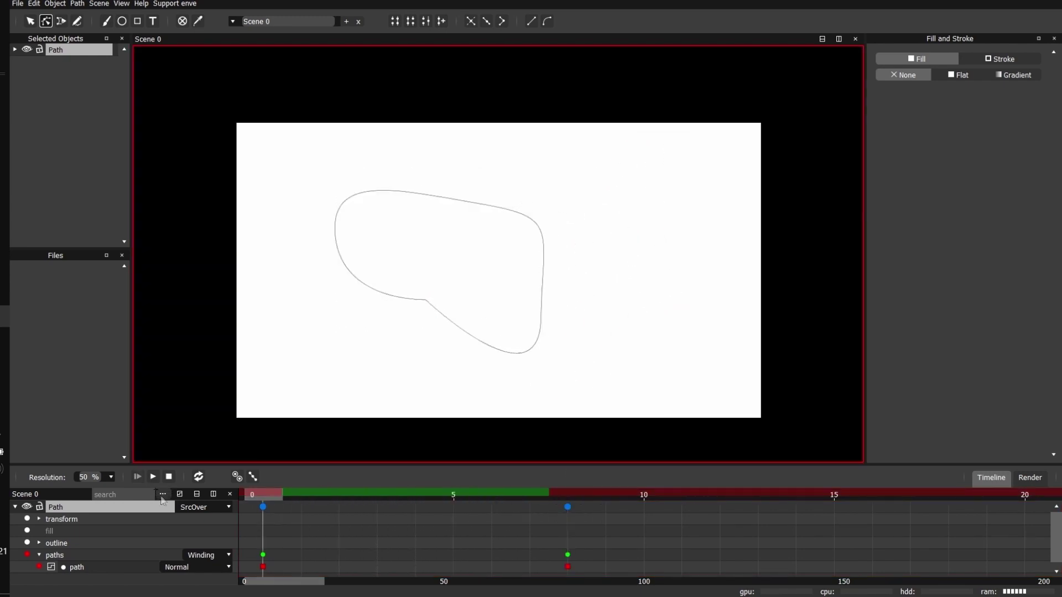
{"action": "left_click", "coordinate": [169, 477]}
{"action": "left_click", "coordinate": [154, 477]}
{"action": "left_click", "coordinate": [168, 477]}
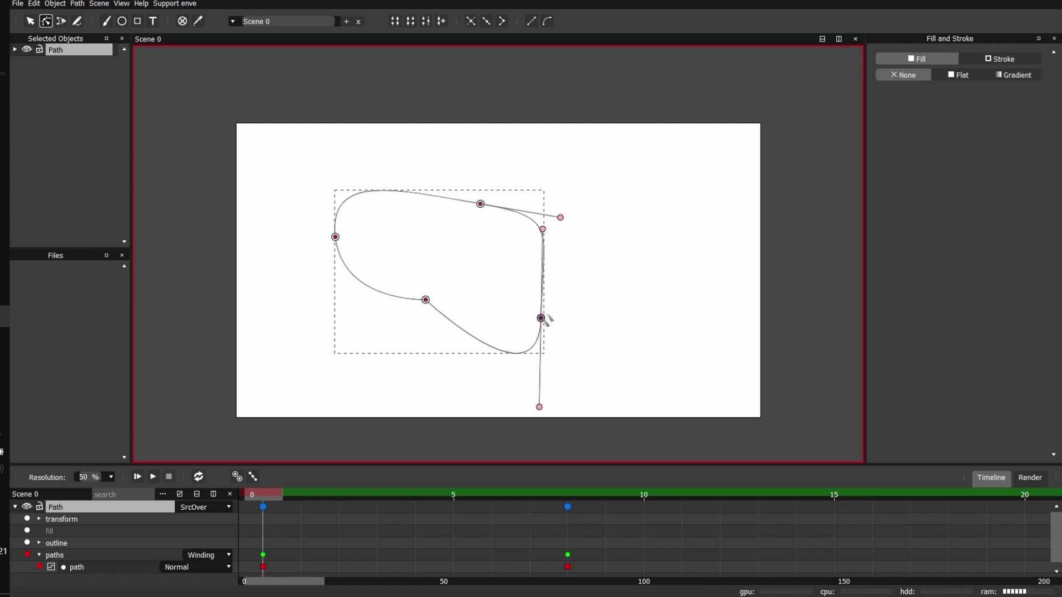
Step: Reshape the right node, its handles and the bottom curve into a rounded lopsided blob
{"action": "left_click_drag", "start_coordinate": [542, 319], "coordinate": [600, 268]}
{"action": "left_click_drag", "start_coordinate": [602, 180], "coordinate": [637, 191]}
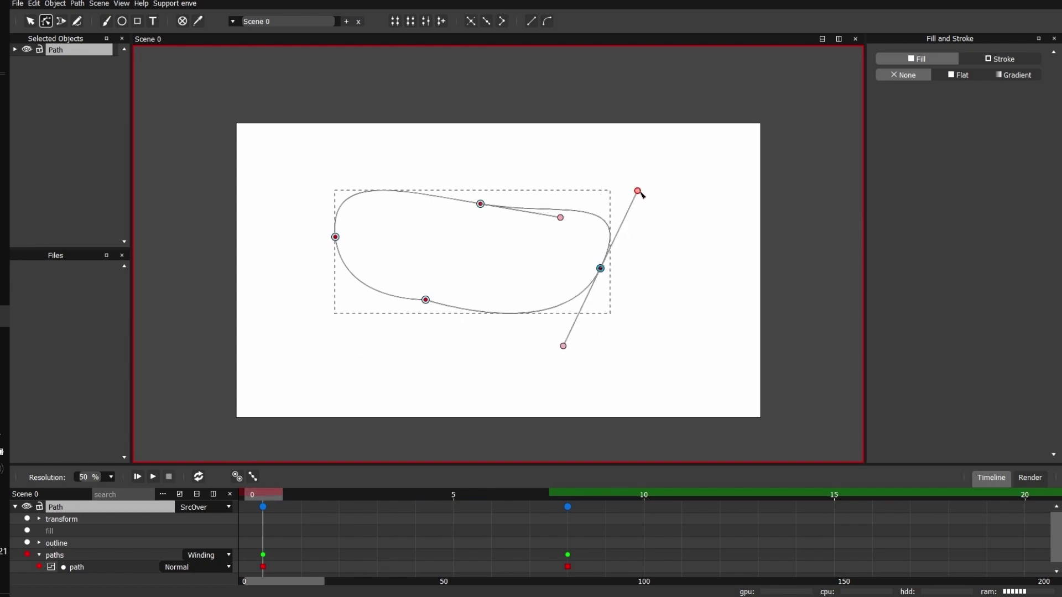
{"action": "mouse_move", "coordinate": [638, 192]}
{"action": "left_mouse_down"}
{"action": "mouse_move", "coordinate": [651, 241]}
{"action": "mouse_move", "coordinate": [642, 206]}
{"action": "mouse_move", "coordinate": [648, 224]}
{"action": "left_mouse_up"}
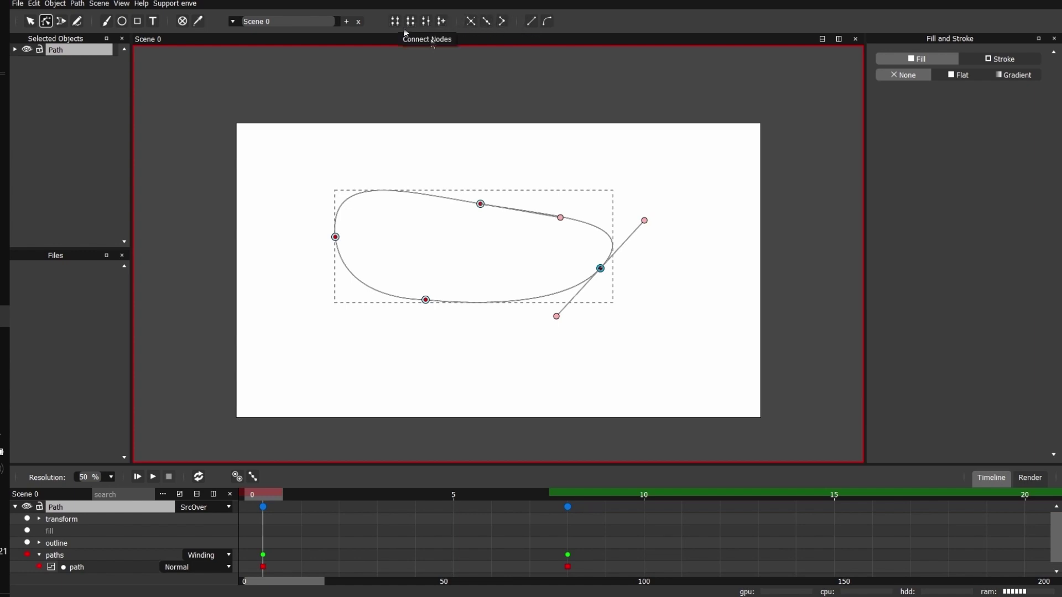
{"action": "left_click_drag", "start_coordinate": [600, 268], "coordinate": [607, 280]}
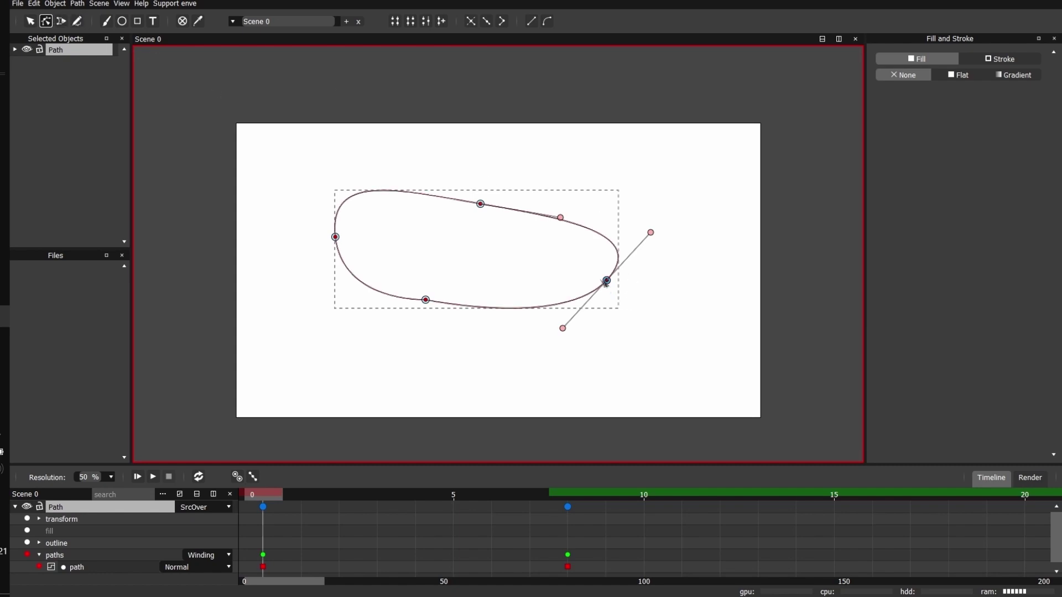
{"action": "left_click_drag", "start_coordinate": [606, 281], "coordinate": [620, 294]}
{"action": "mouse_move", "coordinate": [556, 340]}
{"action": "left_mouse_down"}
{"action": "mouse_move", "coordinate": [551, 278]}
{"action": "mouse_move", "coordinate": [532, 342]}
{"action": "left_mouse_up"}
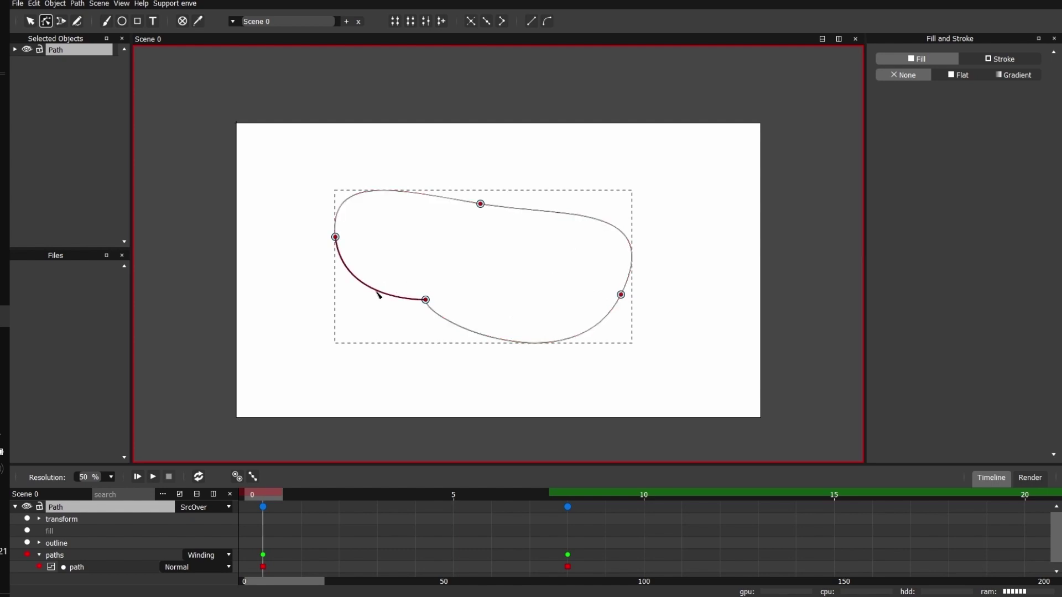
{"action": "mouse_move", "coordinate": [381, 292]}
{"action": "left_mouse_down"}
{"action": "mouse_move", "coordinate": [419, 251]}
{"action": "mouse_move", "coordinate": [339, 272]}
{"action": "left_mouse_up"}
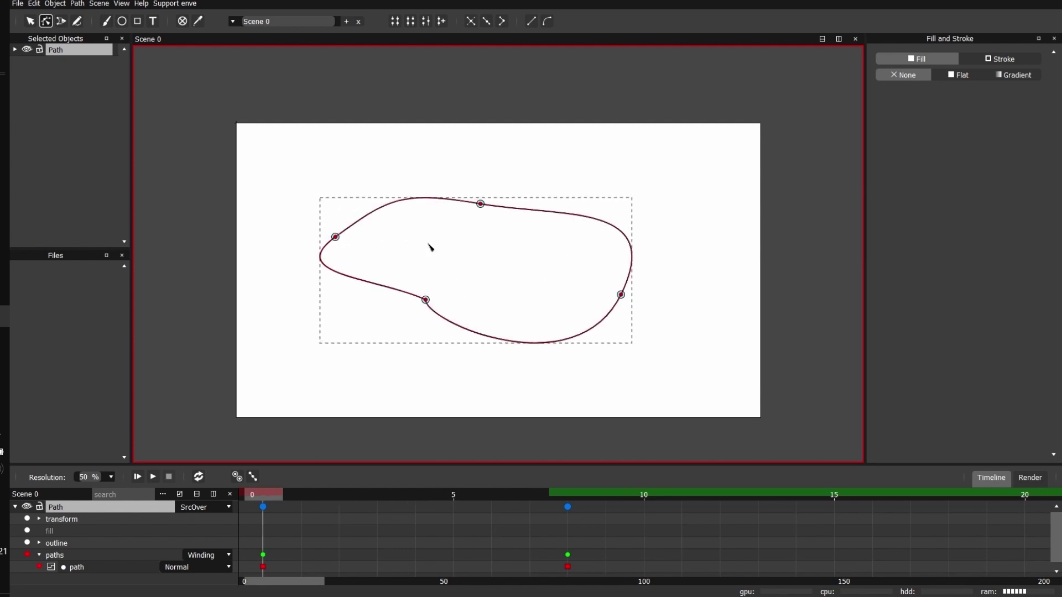
Step: Give the path a flat fill in red, with R at 1.000 (#ffff0000)
{"action": "left_click", "coordinate": [974, 60]}
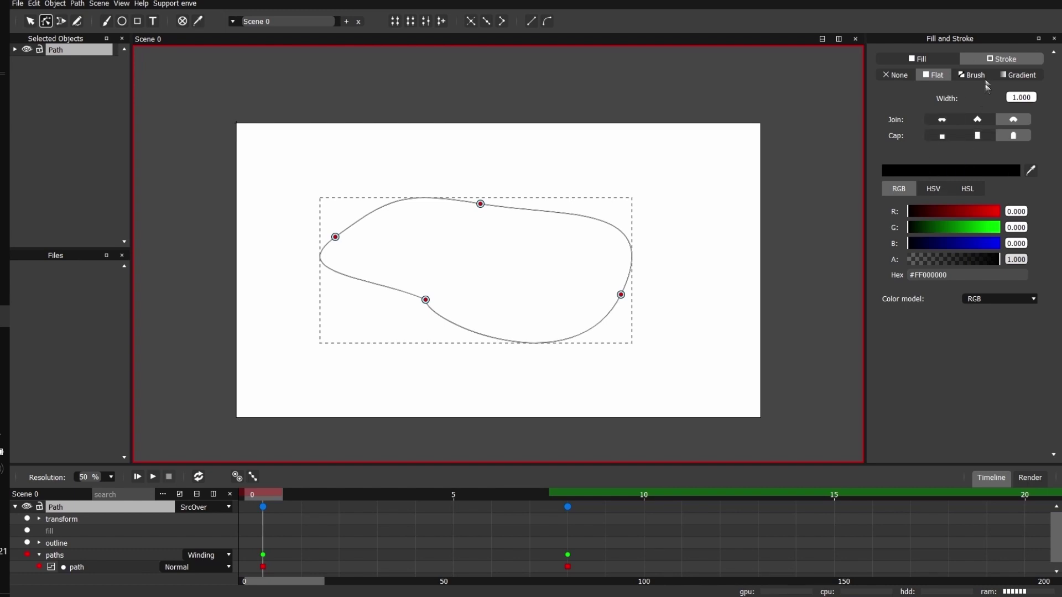
{"action": "left_click", "coordinate": [926, 58]}
{"action": "left_click", "coordinate": [965, 75]}
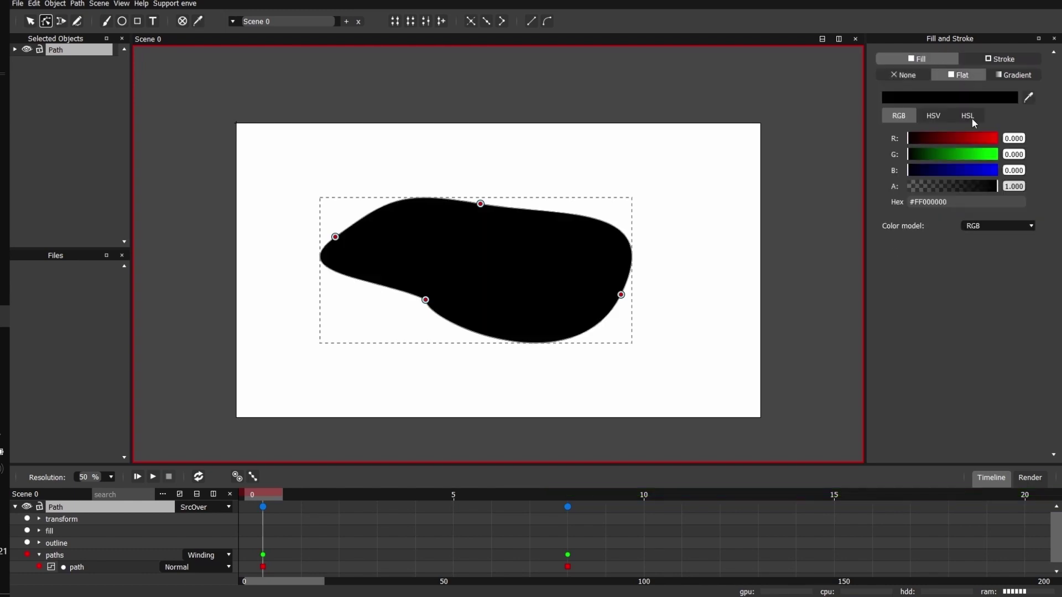
{"action": "left_click_drag", "start_coordinate": [954, 137], "coordinate": [1027, 138]}
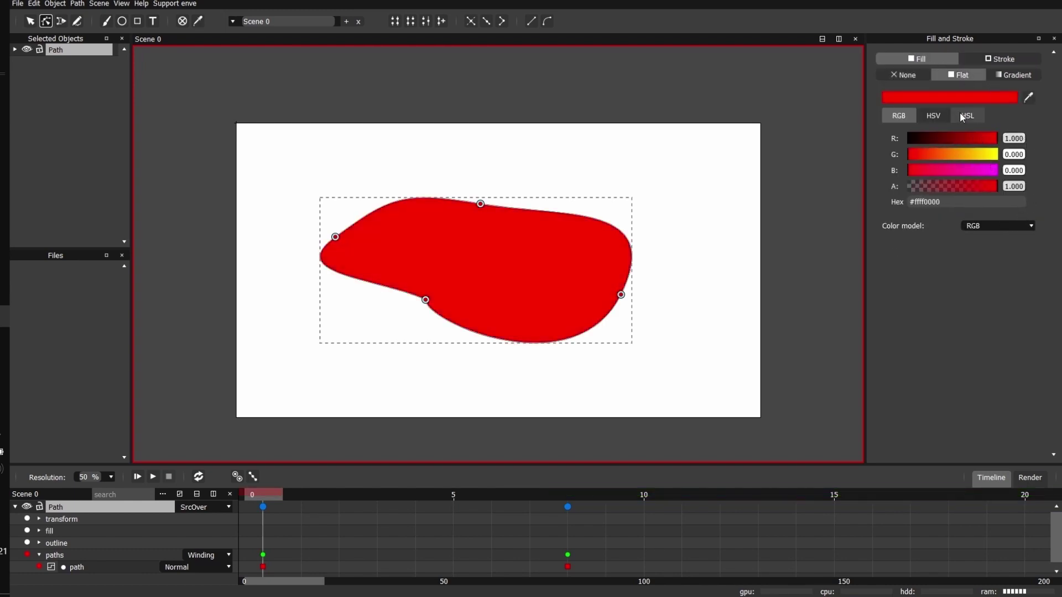
{"action": "left_click", "coordinate": [1010, 54]}
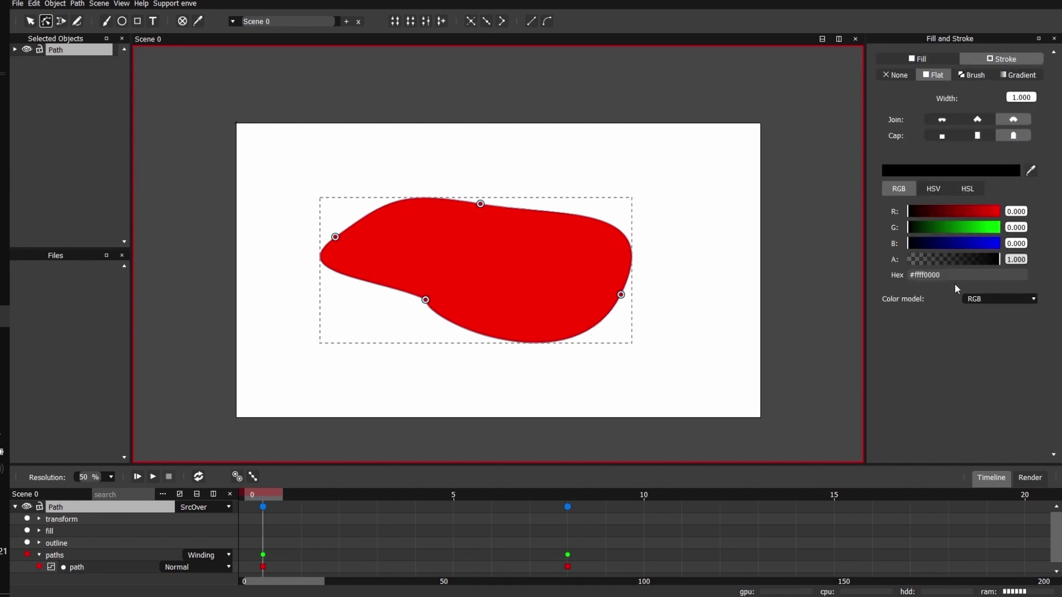
Step: Make the stroke a green (G 1.000) brush stroke, trying long-grass and charcoal before choosing dry-brush
{"action": "left_click_drag", "start_coordinate": [950, 227], "coordinate": [1021, 242]}
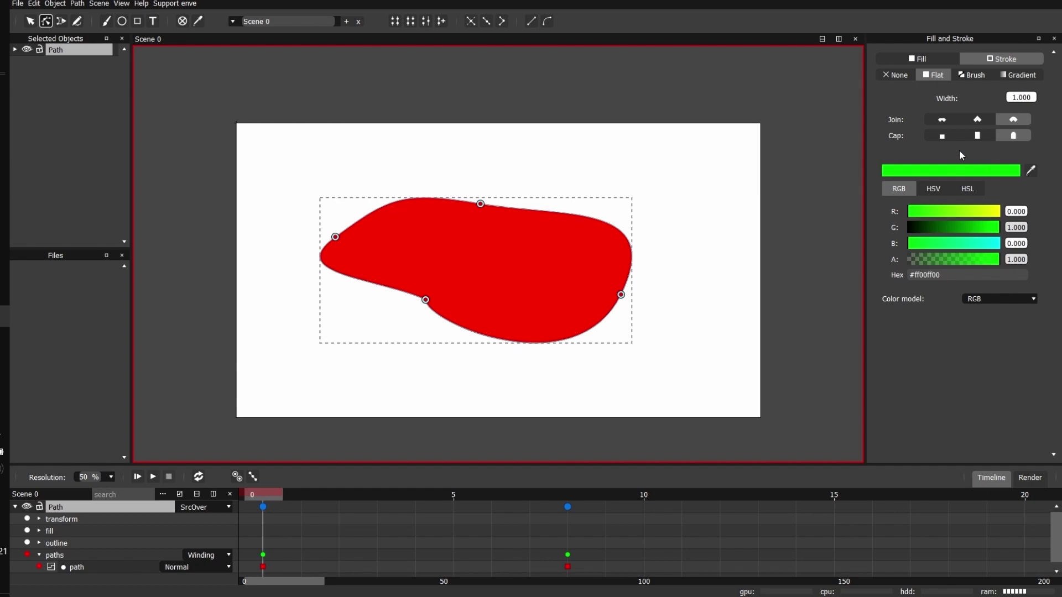
{"action": "left_click", "coordinate": [970, 77]}
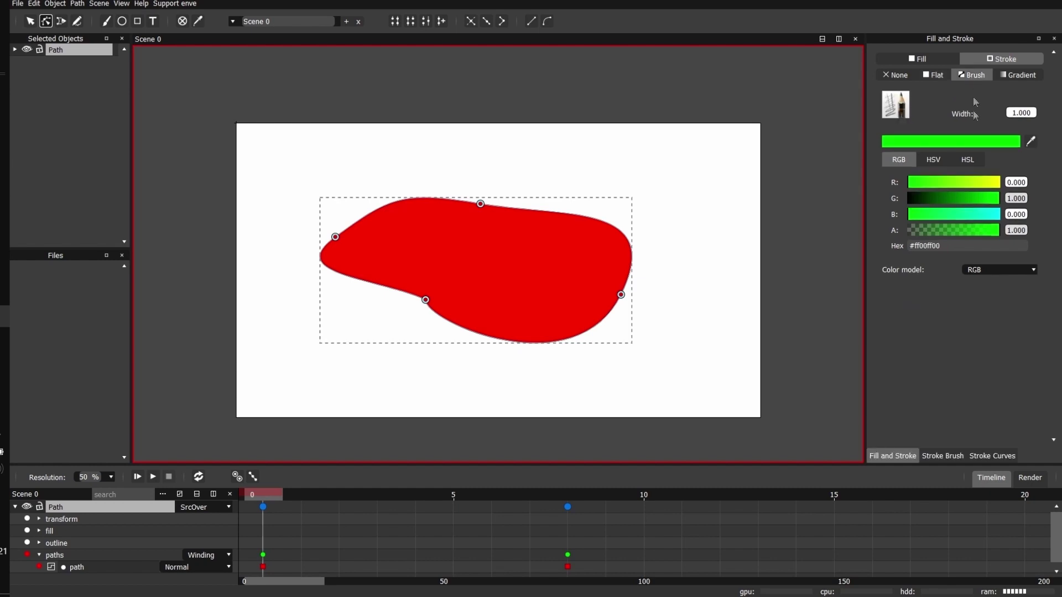
{"action": "left_click", "coordinate": [902, 108]}
{"action": "left_click", "coordinate": [972, 163]}
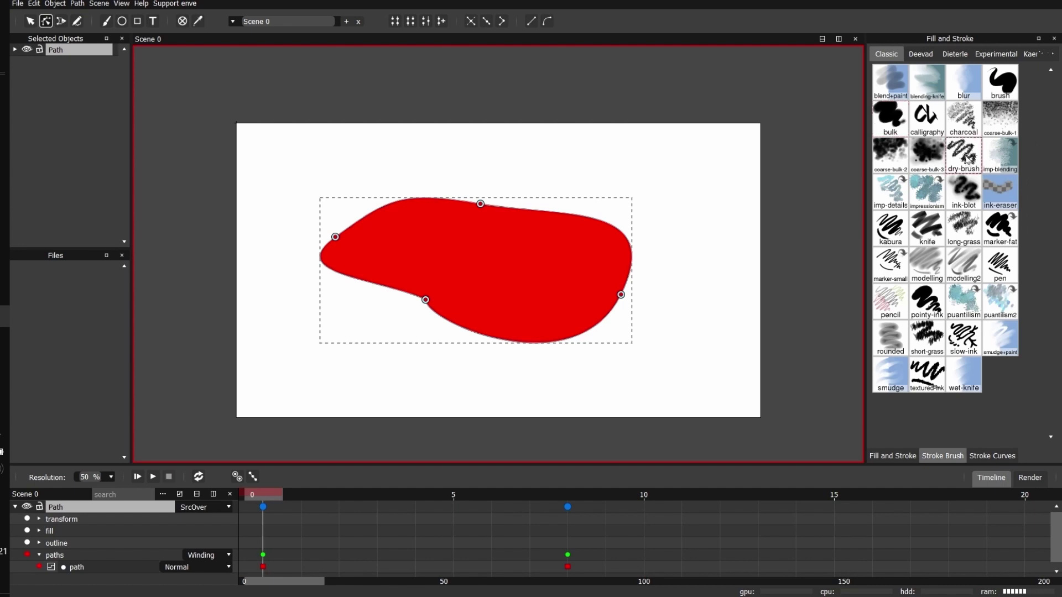
{"action": "left_click", "coordinate": [953, 218]}
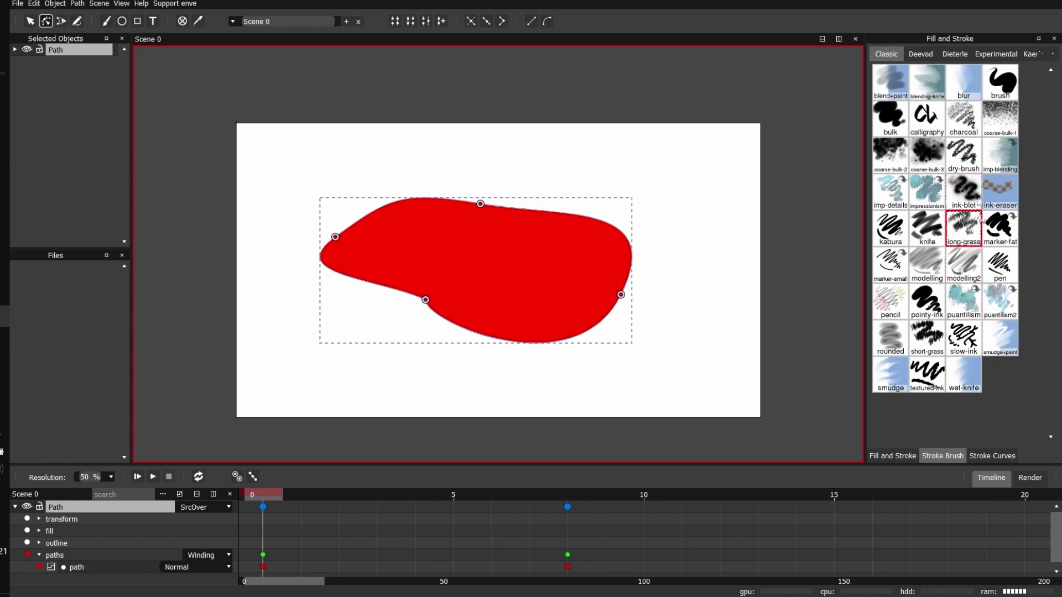
{"action": "left_click", "coordinate": [966, 122]}
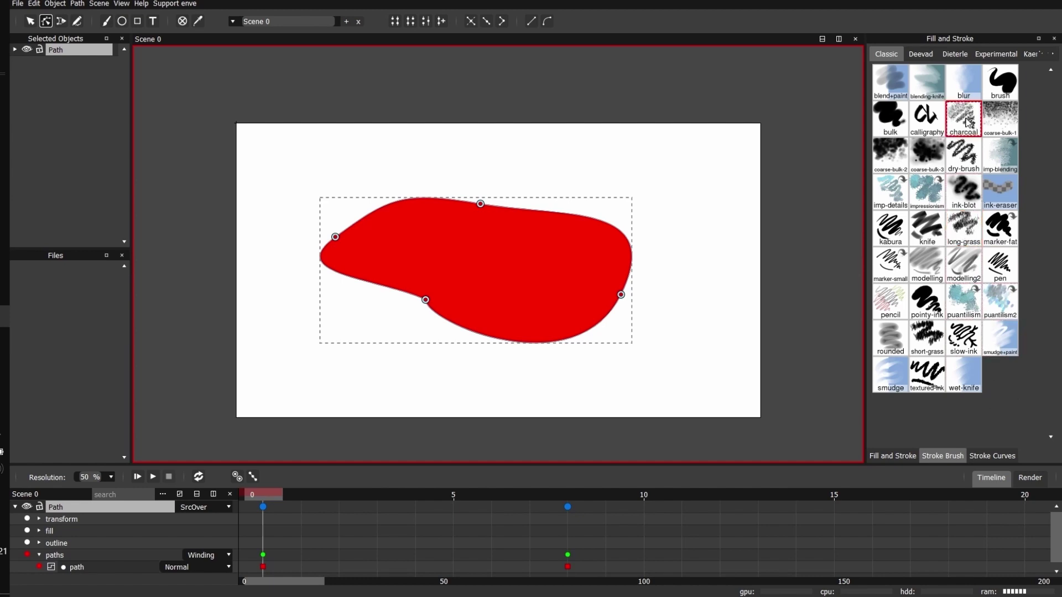
{"action": "left_click", "coordinate": [978, 151]}
{"action": "left_click", "coordinate": [897, 456]}
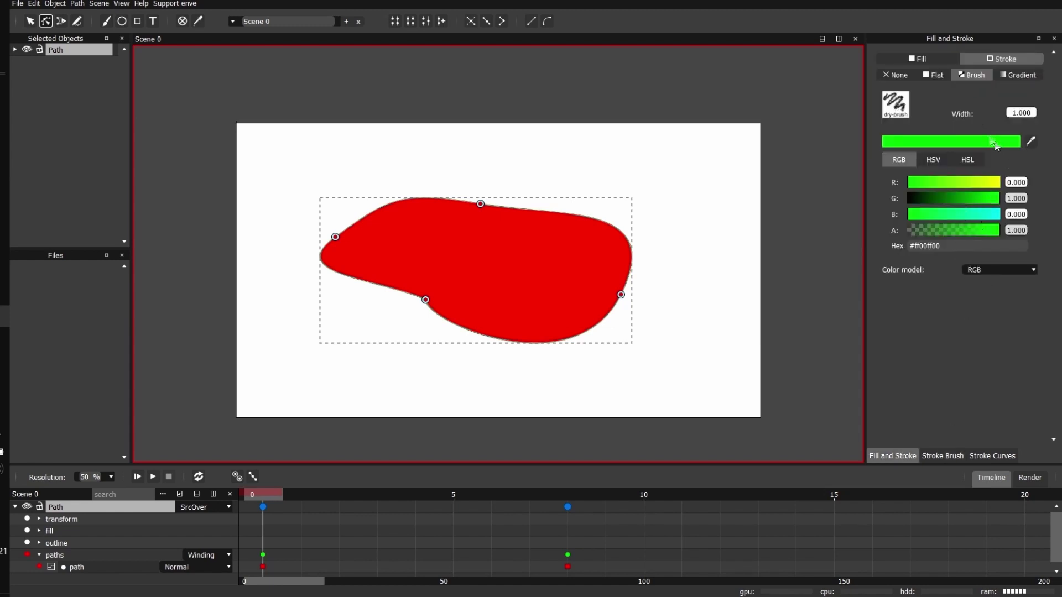
Step: Thicken the stroke to width 27.400 and stretch the shape into a long diagonal blob
{"action": "left_click_drag", "start_coordinate": [1017, 113], "coordinate": [993, 117]}
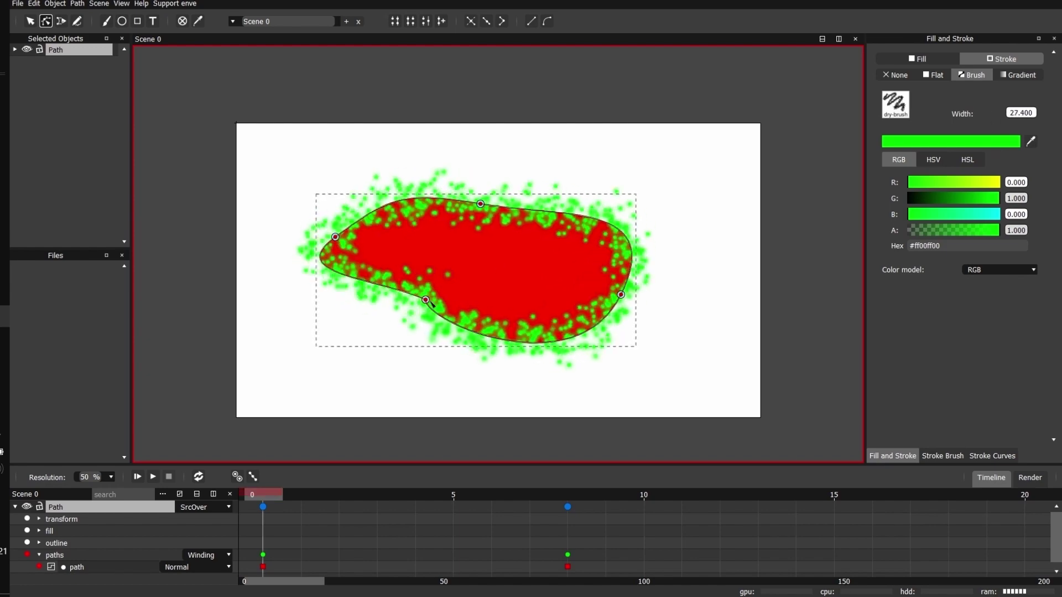
{"action": "left_click_drag", "start_coordinate": [425, 300], "coordinate": [293, 356]}
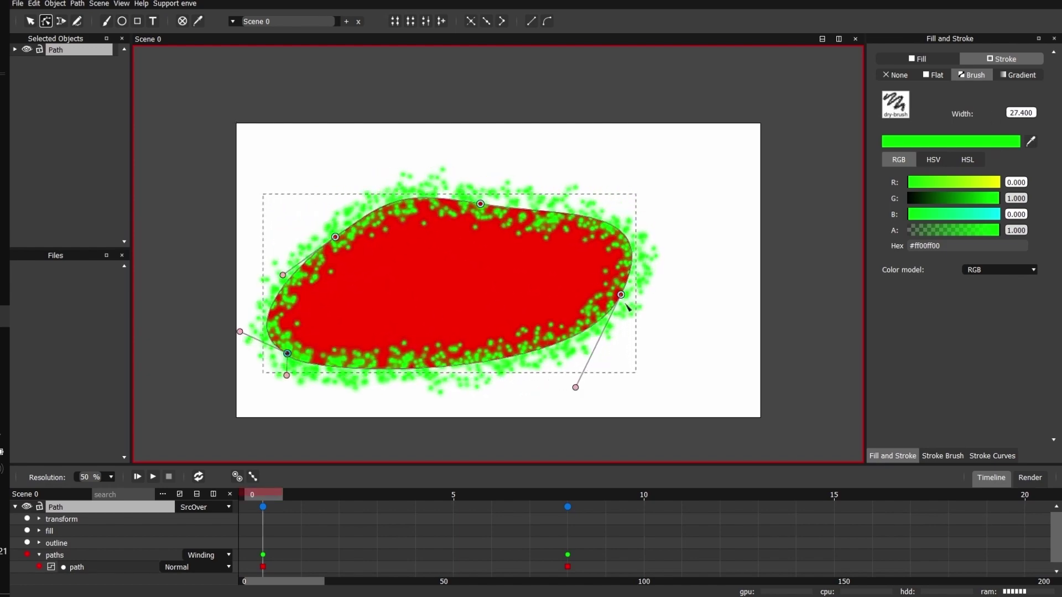
{"action": "mouse_move", "coordinate": [621, 295]}
{"action": "left_mouse_down"}
{"action": "mouse_move", "coordinate": [697, 267]}
{"action": "mouse_move", "coordinate": [730, 196]}
{"action": "left_mouse_up"}
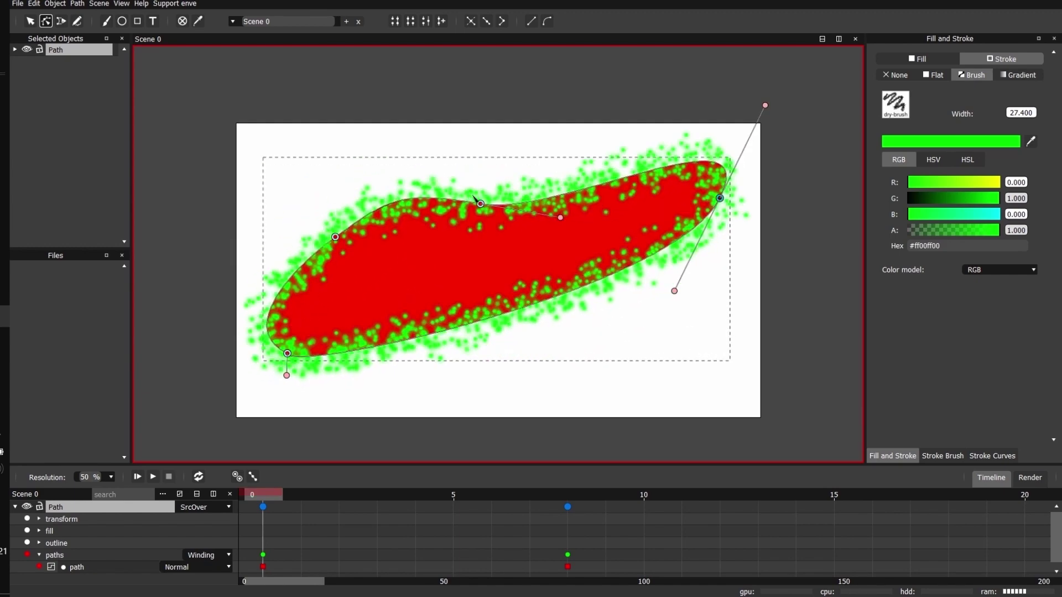
{"action": "left_click_drag", "start_coordinate": [481, 204], "coordinate": [517, 208]}
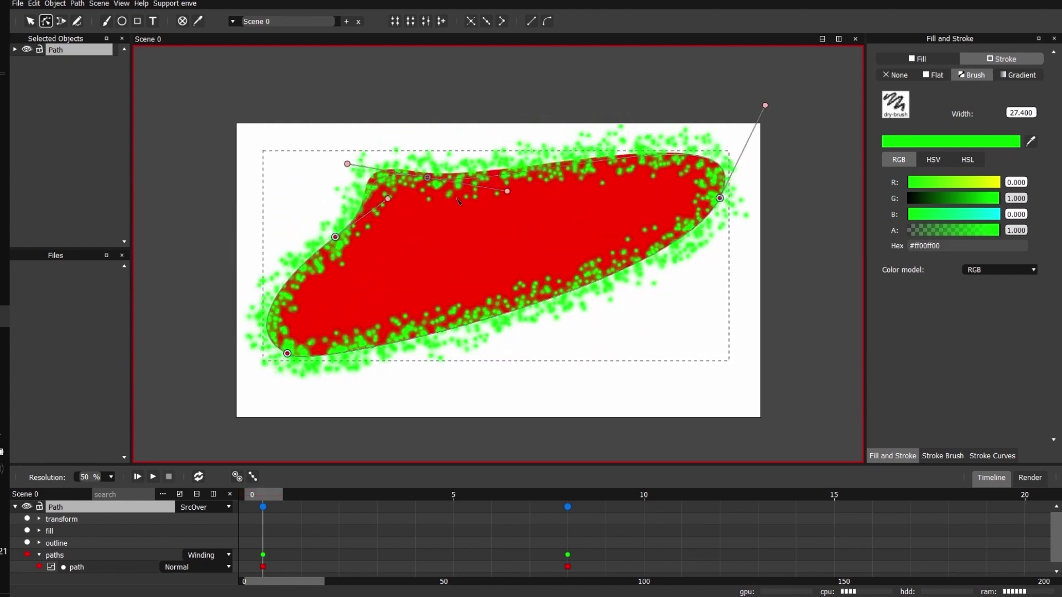
{"action": "left_click_drag", "start_coordinate": [518, 208], "coordinate": [425, 169]}
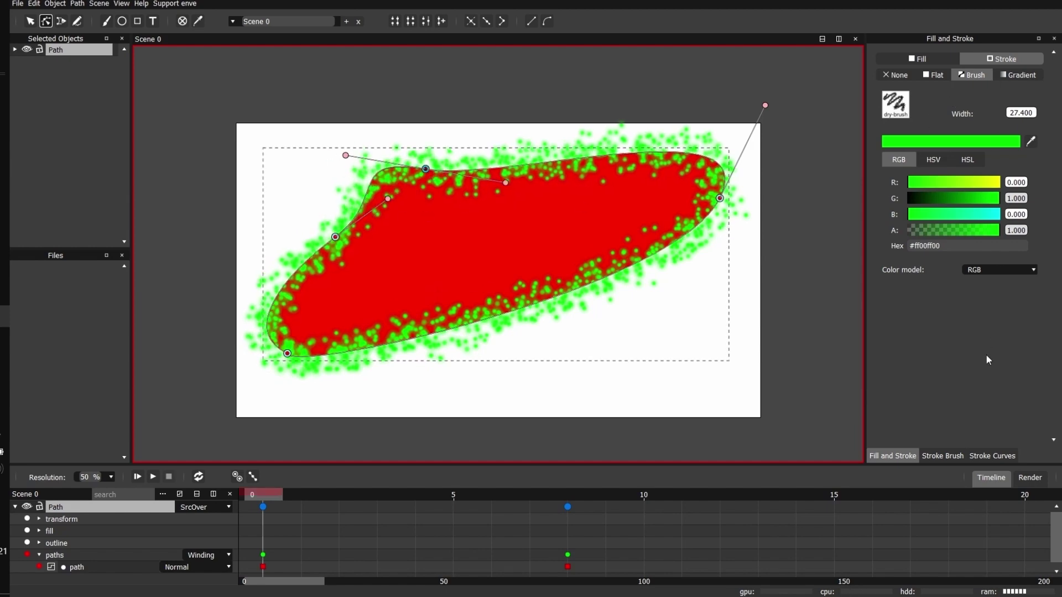
Step: Switch the stroke brush to bulk after trying coarse-bulk-2
{"action": "left_click", "coordinate": [942, 456]}
{"action": "left_click", "coordinate": [891, 155]}
{"action": "left_click", "coordinate": [900, 118]}
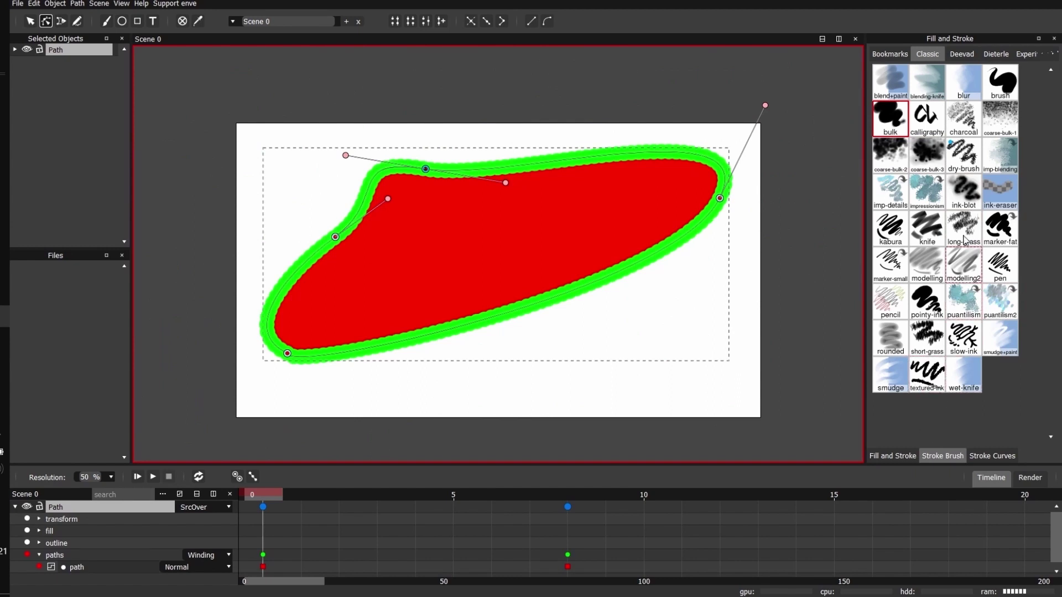
Step: Try pencil, thicker and speckled Deevad brushes on the outline while moving the top node right
{"action": "left_click", "coordinate": [961, 54]}
{"action": "left_click", "coordinate": [926, 192]}
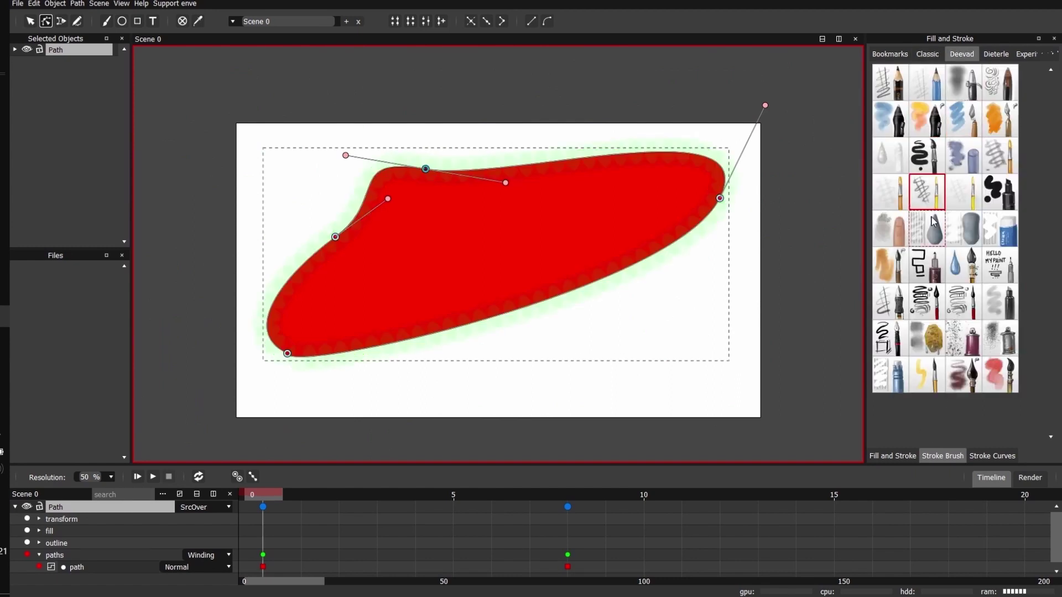
{"action": "left_click", "coordinate": [927, 301]}
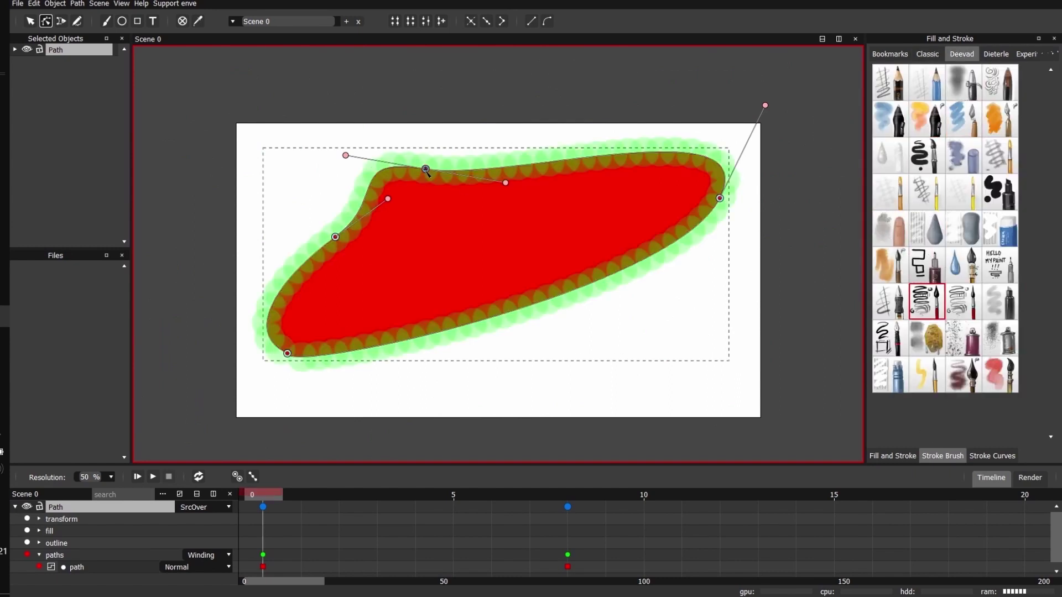
{"action": "left_click_drag", "start_coordinate": [426, 171], "coordinate": [511, 168]}
{"action": "left_click", "coordinate": [993, 205]}
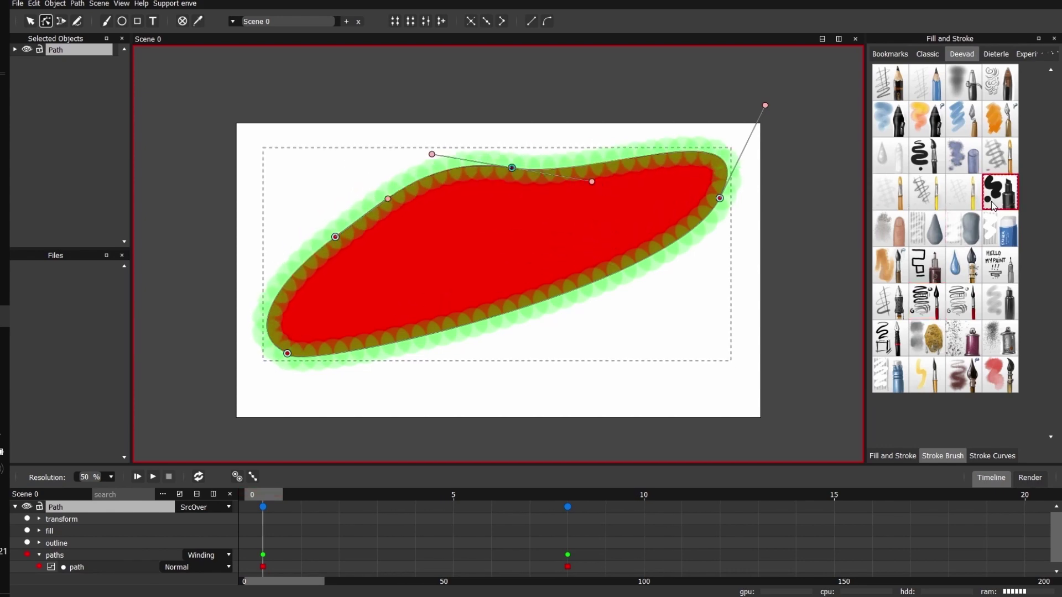
{"action": "left_click", "coordinate": [890, 228]}
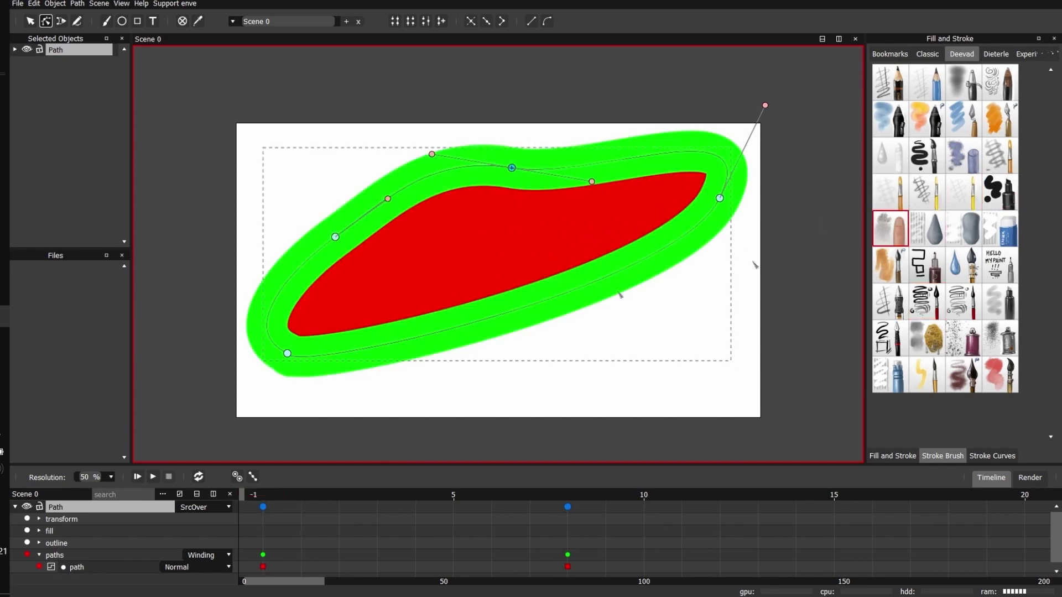
Step: Compare smooth green and fuzzy light-green strokes, then settle on the thick fuzzy tan brush
{"action": "left_click_drag", "start_coordinate": [273, 501], "coordinate": [415, 495]}
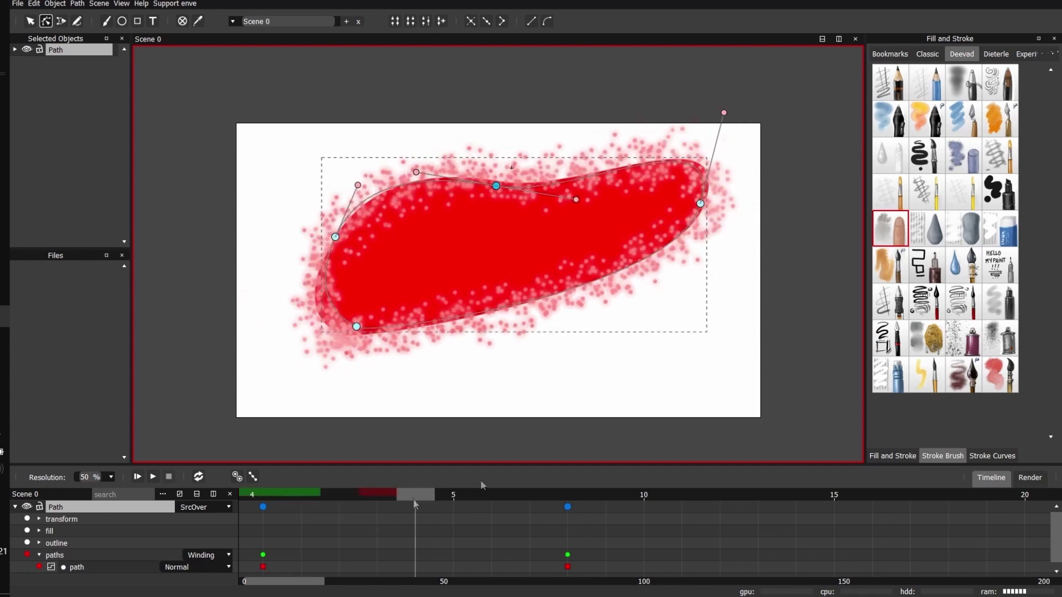
{"action": "left_click", "coordinate": [890, 119]}
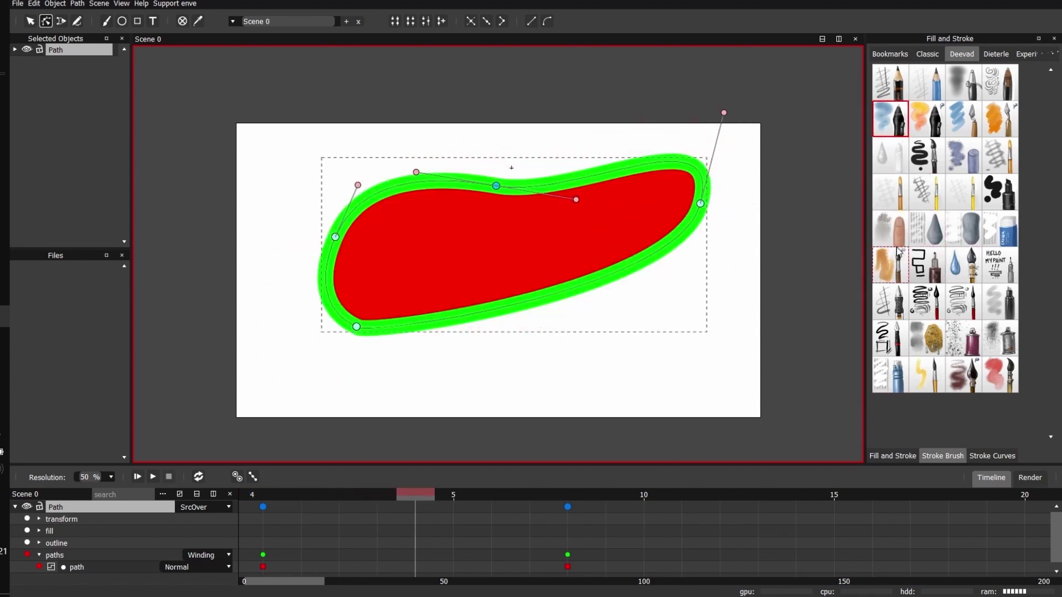
{"action": "left_click", "coordinate": [890, 265]}
{"action": "left_click_drag", "start_coordinate": [424, 516], "coordinate": [286, 511]}
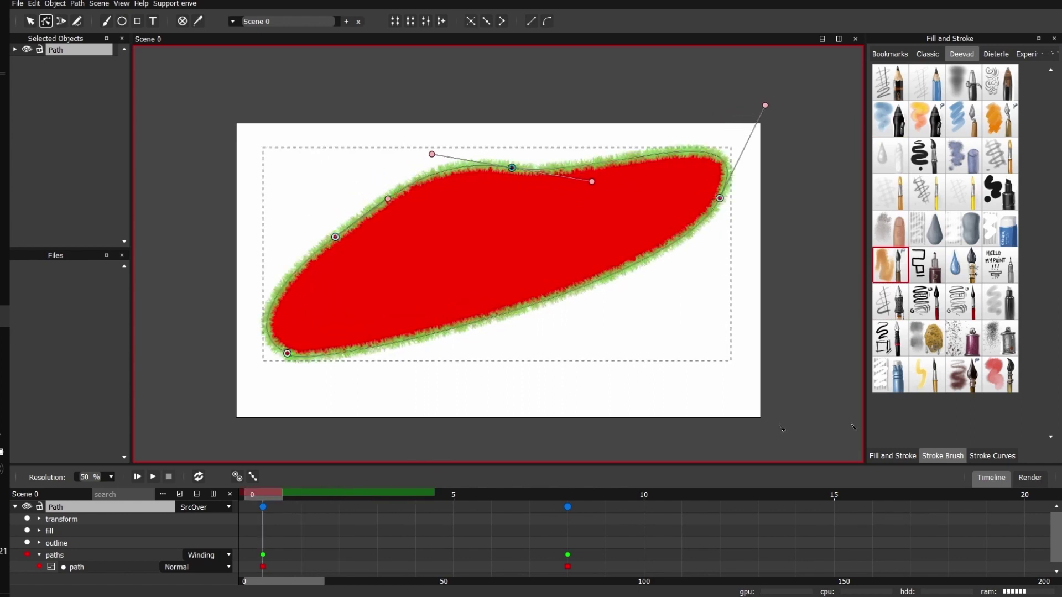
{"action": "left_click", "coordinate": [1000, 374]}
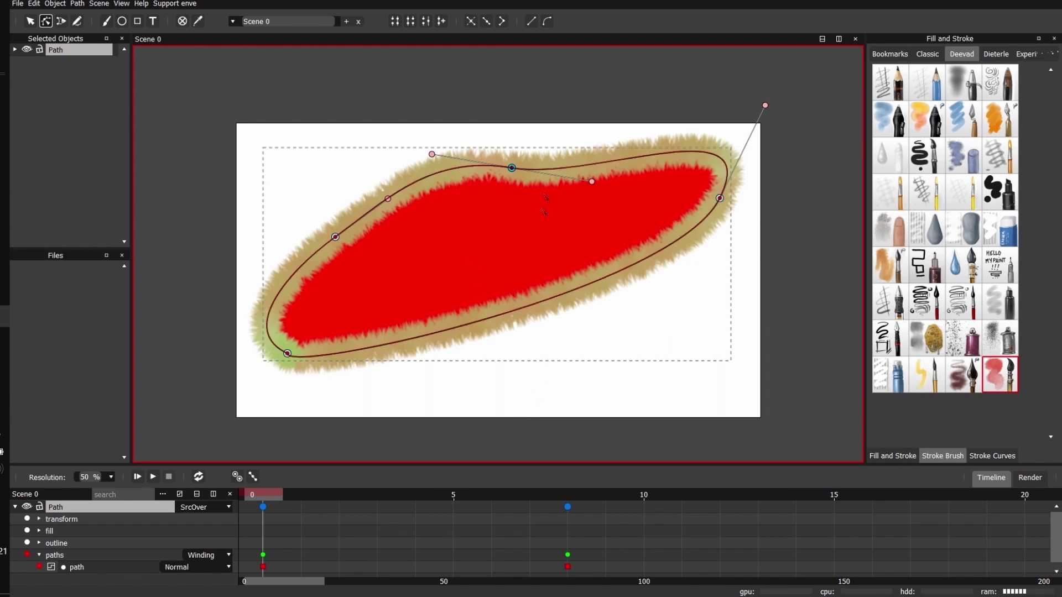
Step: Pull the top node down, then shift the first keyframe to frame 4 and back near 0
{"action": "left_click_drag", "start_coordinate": [511, 167], "coordinate": [505, 208]}
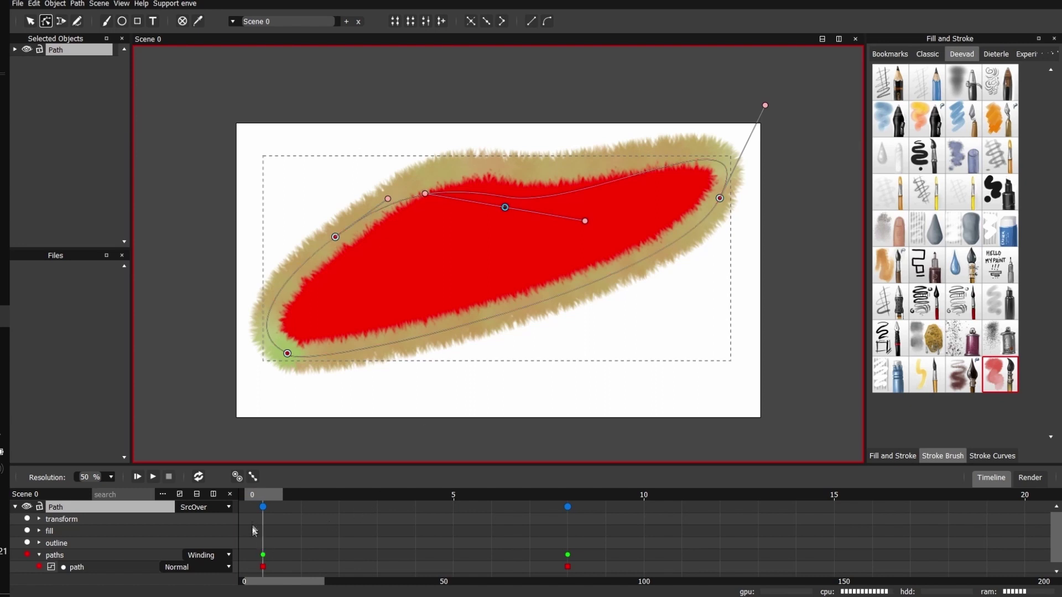
{"action": "left_click_drag", "start_coordinate": [263, 507], "coordinate": [472, 502]}
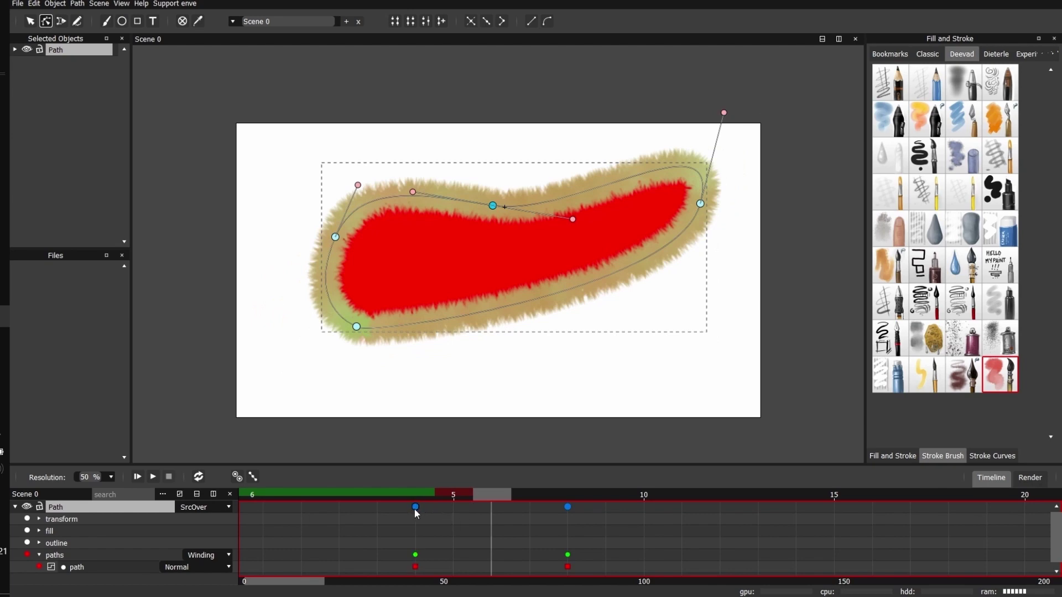
{"action": "left_click_drag", "start_coordinate": [416, 507], "coordinate": [263, 506]}
Step: Play the morph animation, then stop it with Escape to return to frame 0
{"action": "left_click", "coordinate": [153, 477]}
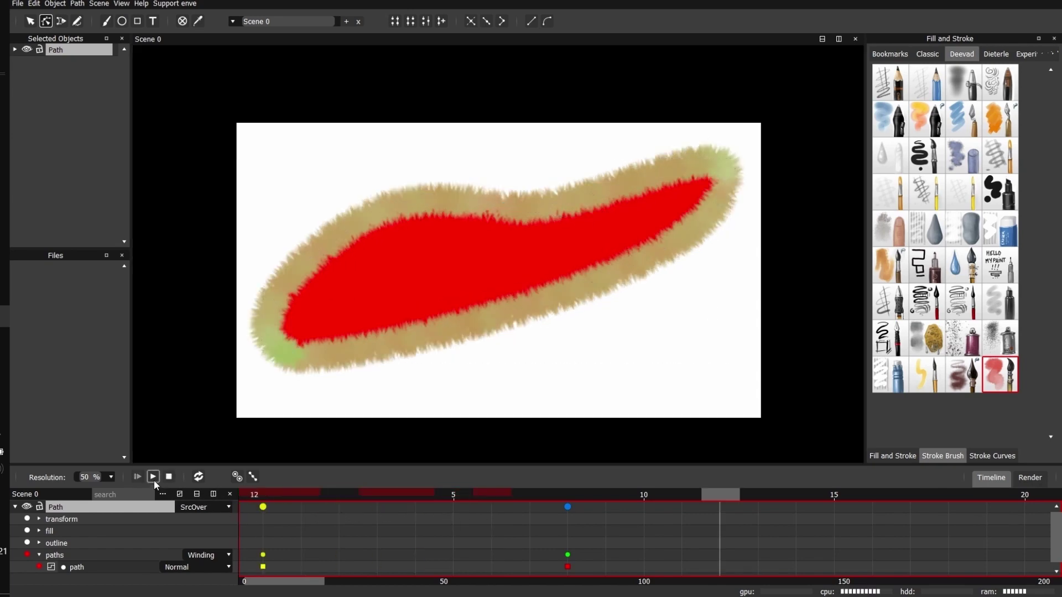
{"action": "key", "text": "Escape"}
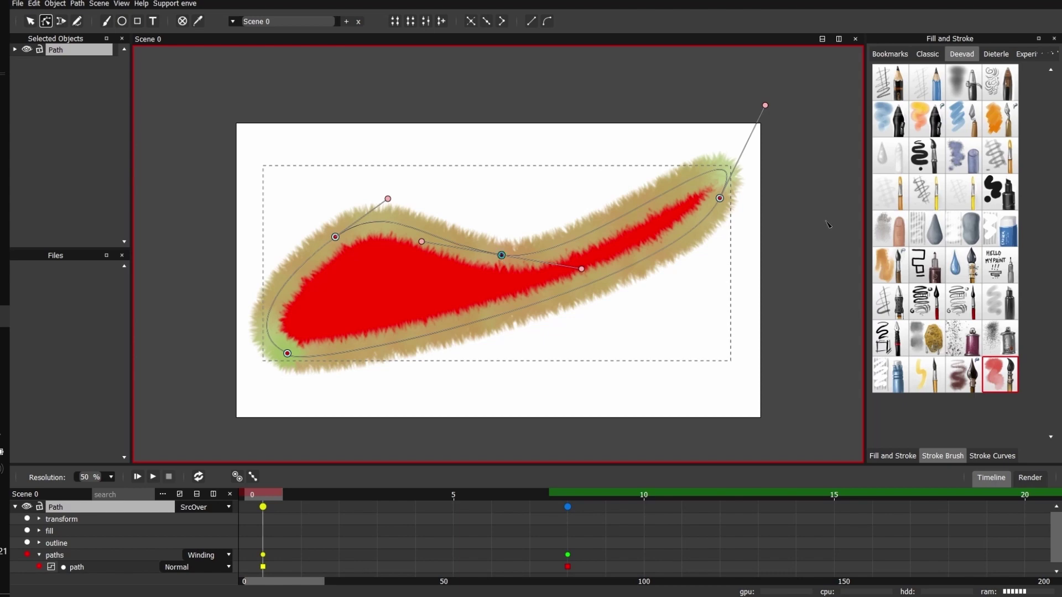
Step: Try hard-blot, pixel-hardink and subtle-pencil on the outline, raise the middle node, and settle on leaves
{"action": "left_click", "coordinate": [1029, 54]}
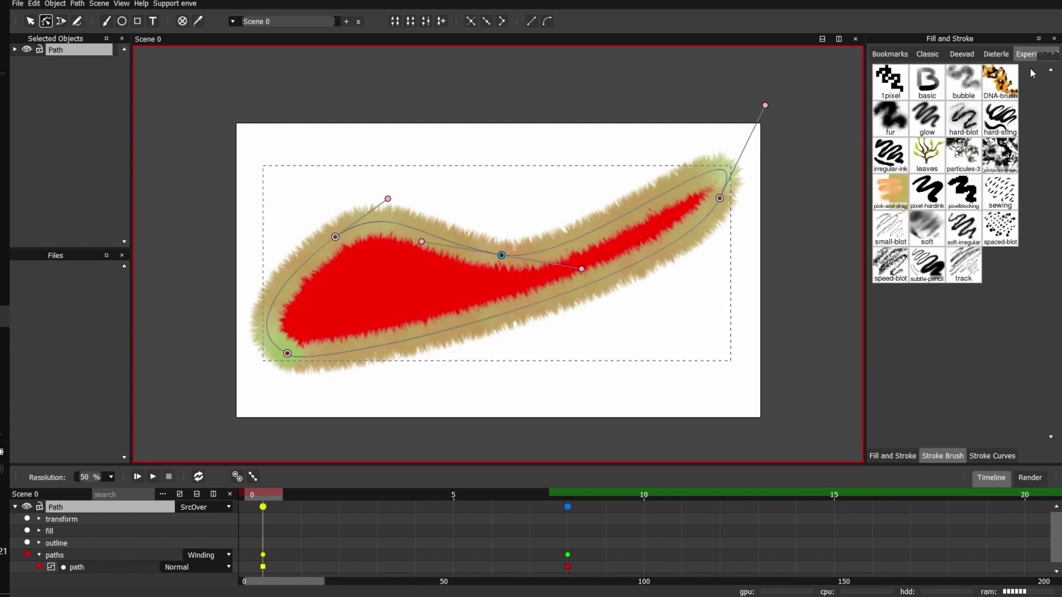
{"action": "left_click", "coordinate": [963, 119]}
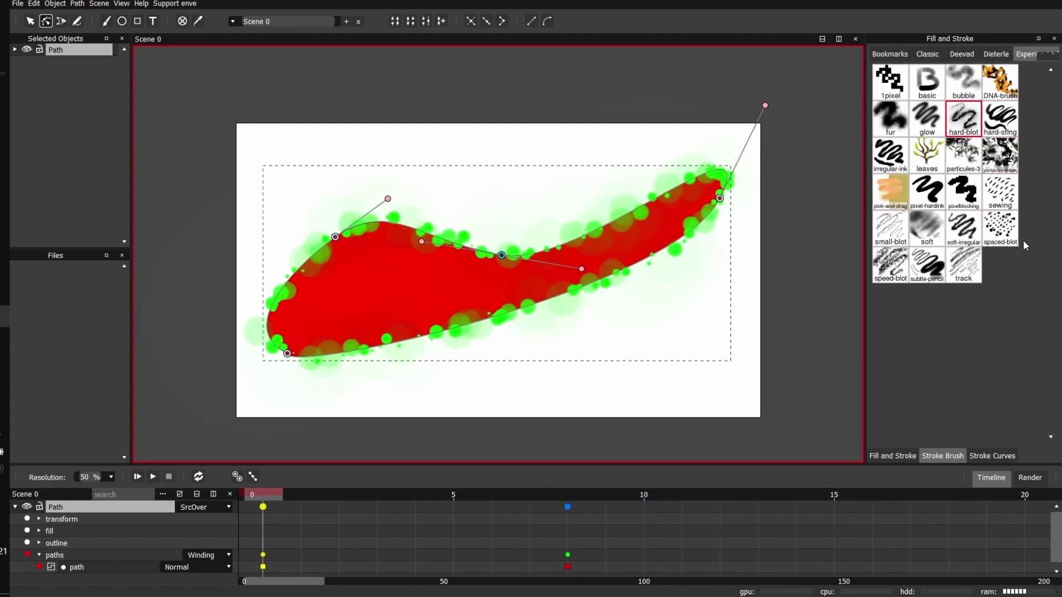
{"action": "left_click", "coordinate": [922, 194]}
{"action": "left_click", "coordinate": [927, 265]}
{"action": "left_click_drag", "start_coordinate": [501, 255], "coordinate": [535, 179]}
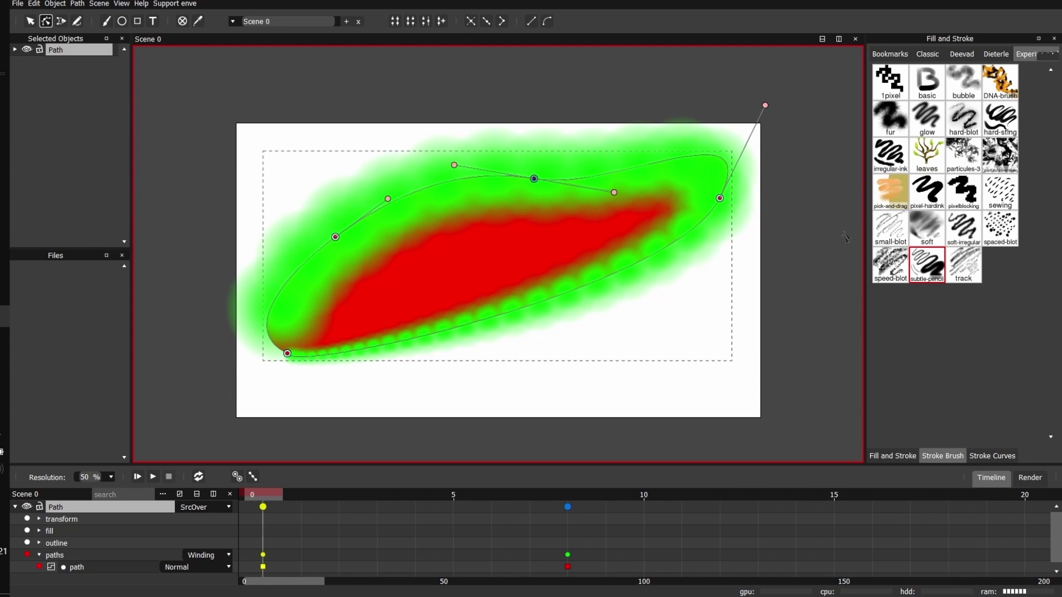
{"action": "left_click", "coordinate": [928, 149]}
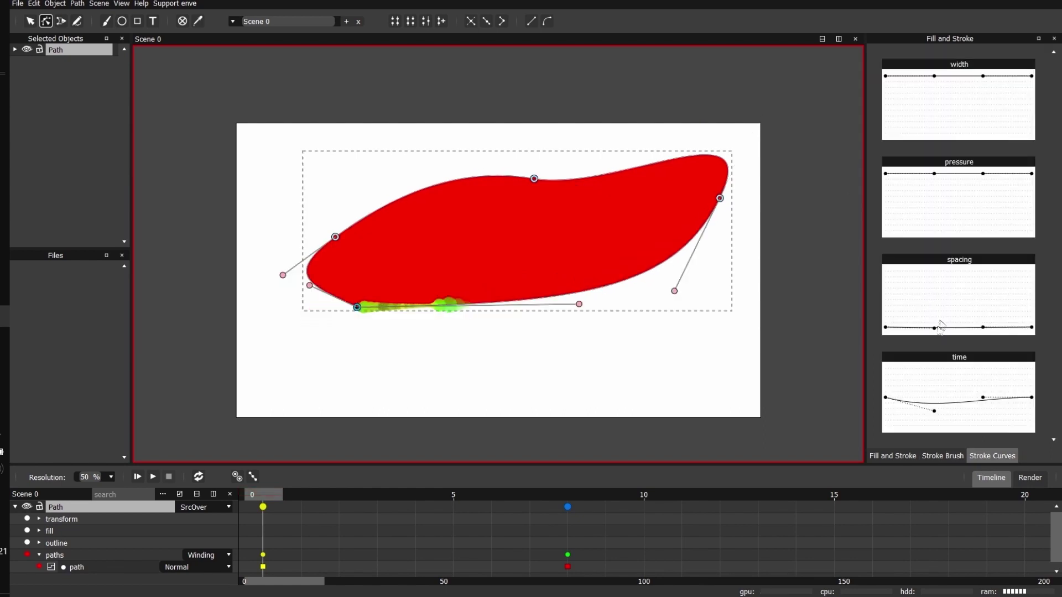
Step: Bend the leaves stroke's spacing curve up and back, pull pressure down, and skew the width curve
{"action": "left_click_drag", "start_coordinate": [938, 331], "coordinate": [935, 274]}
{"action": "left_click_drag", "start_coordinate": [986, 330], "coordinate": [984, 312]}
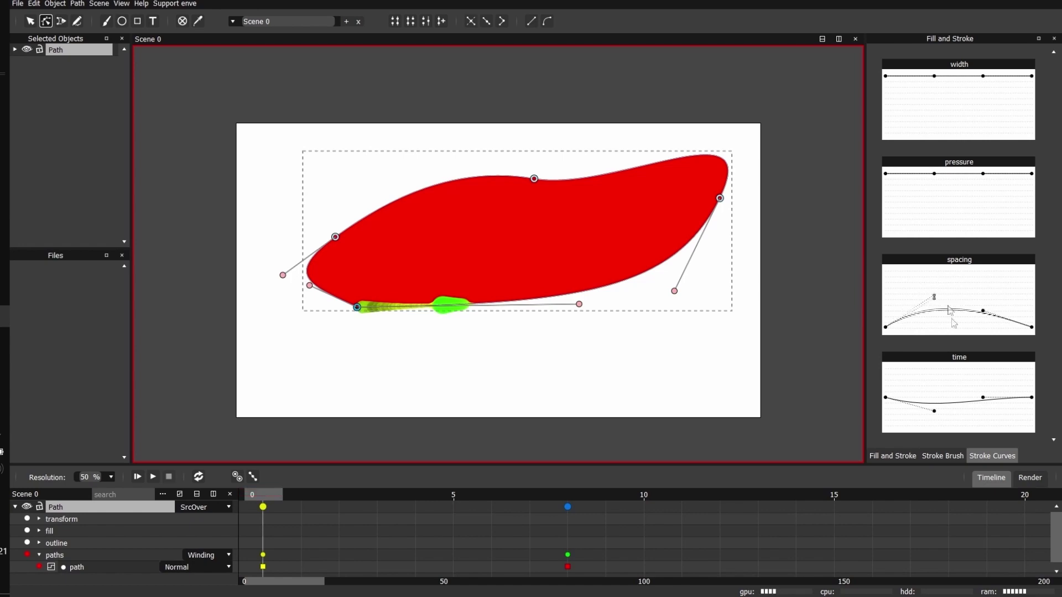
{"action": "left_click_drag", "start_coordinate": [938, 275], "coordinate": [936, 317]}
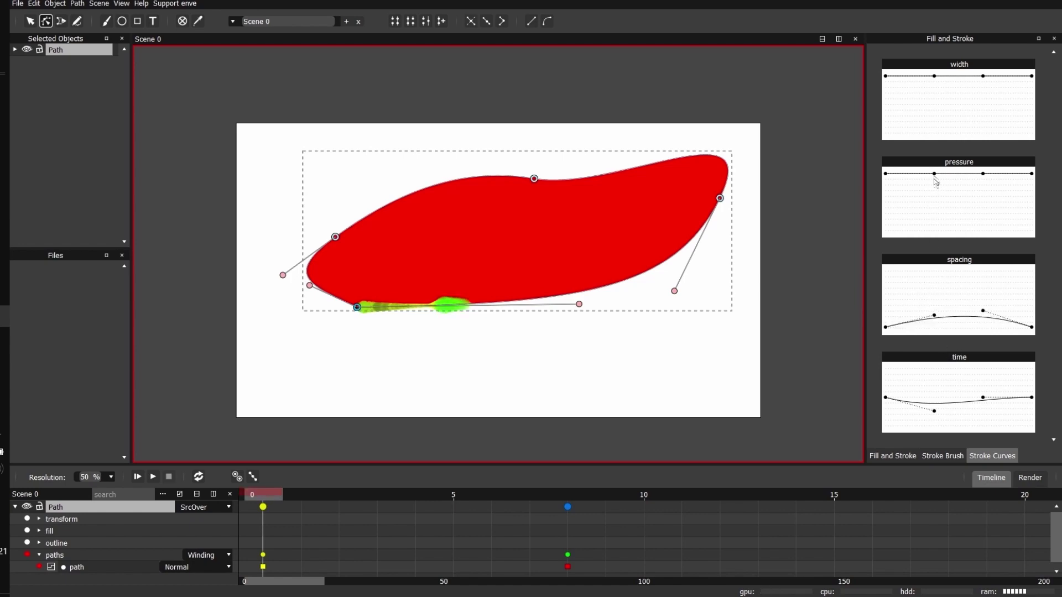
{"action": "left_click_drag", "start_coordinate": [934, 174], "coordinate": [934, 188]}
{"action": "left_click_drag", "start_coordinate": [934, 76], "coordinate": [983, 89]}
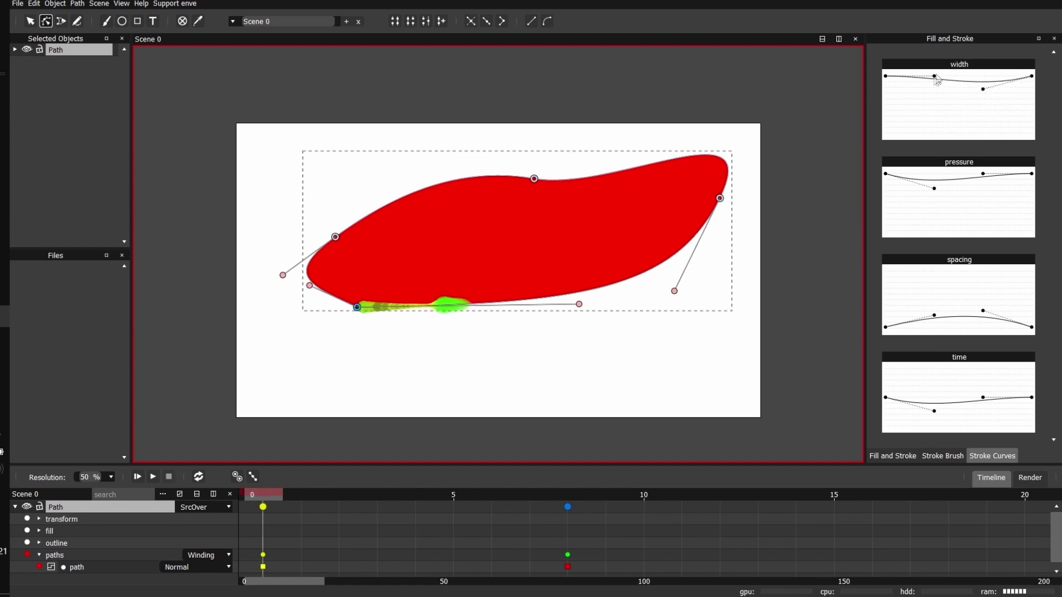
{"action": "left_click", "coordinate": [942, 456]}
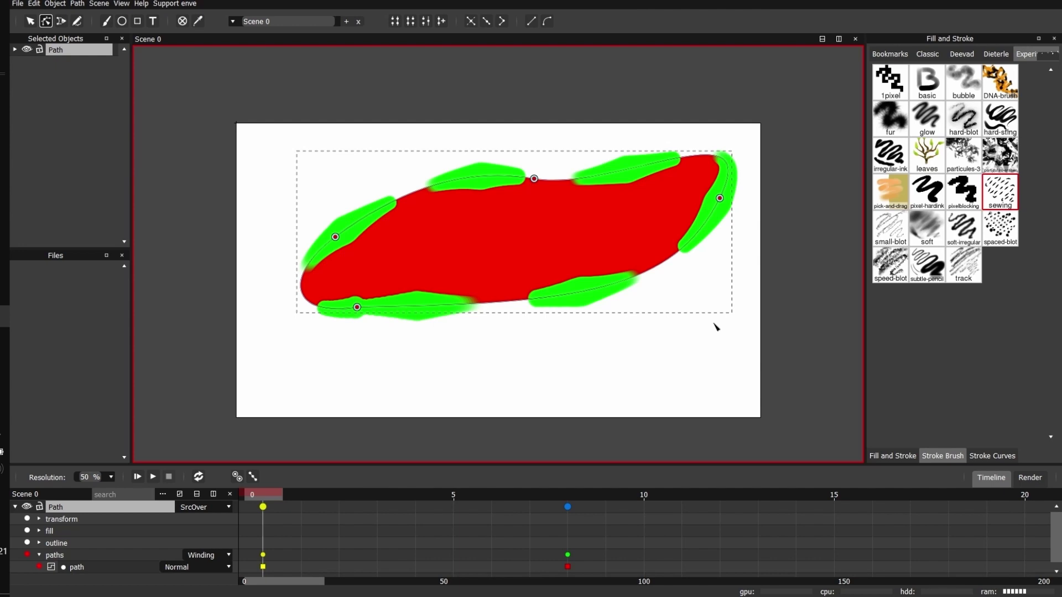
Step: Switch windows with Alt+Tab, leaving the green sewing-brush stitches around the red blob
{"action": "key", "text": "alt+Tab"}
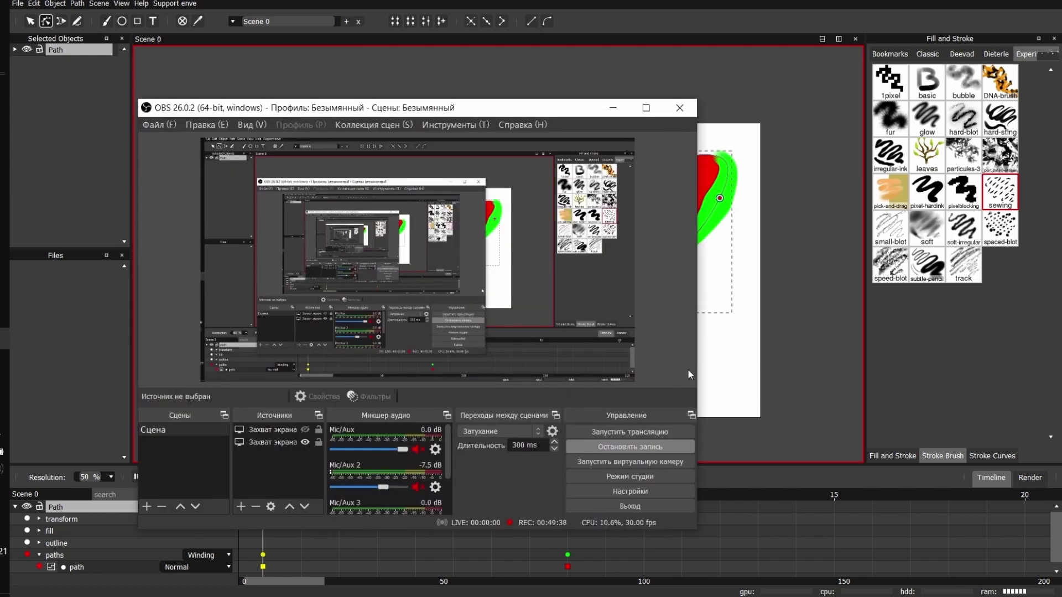